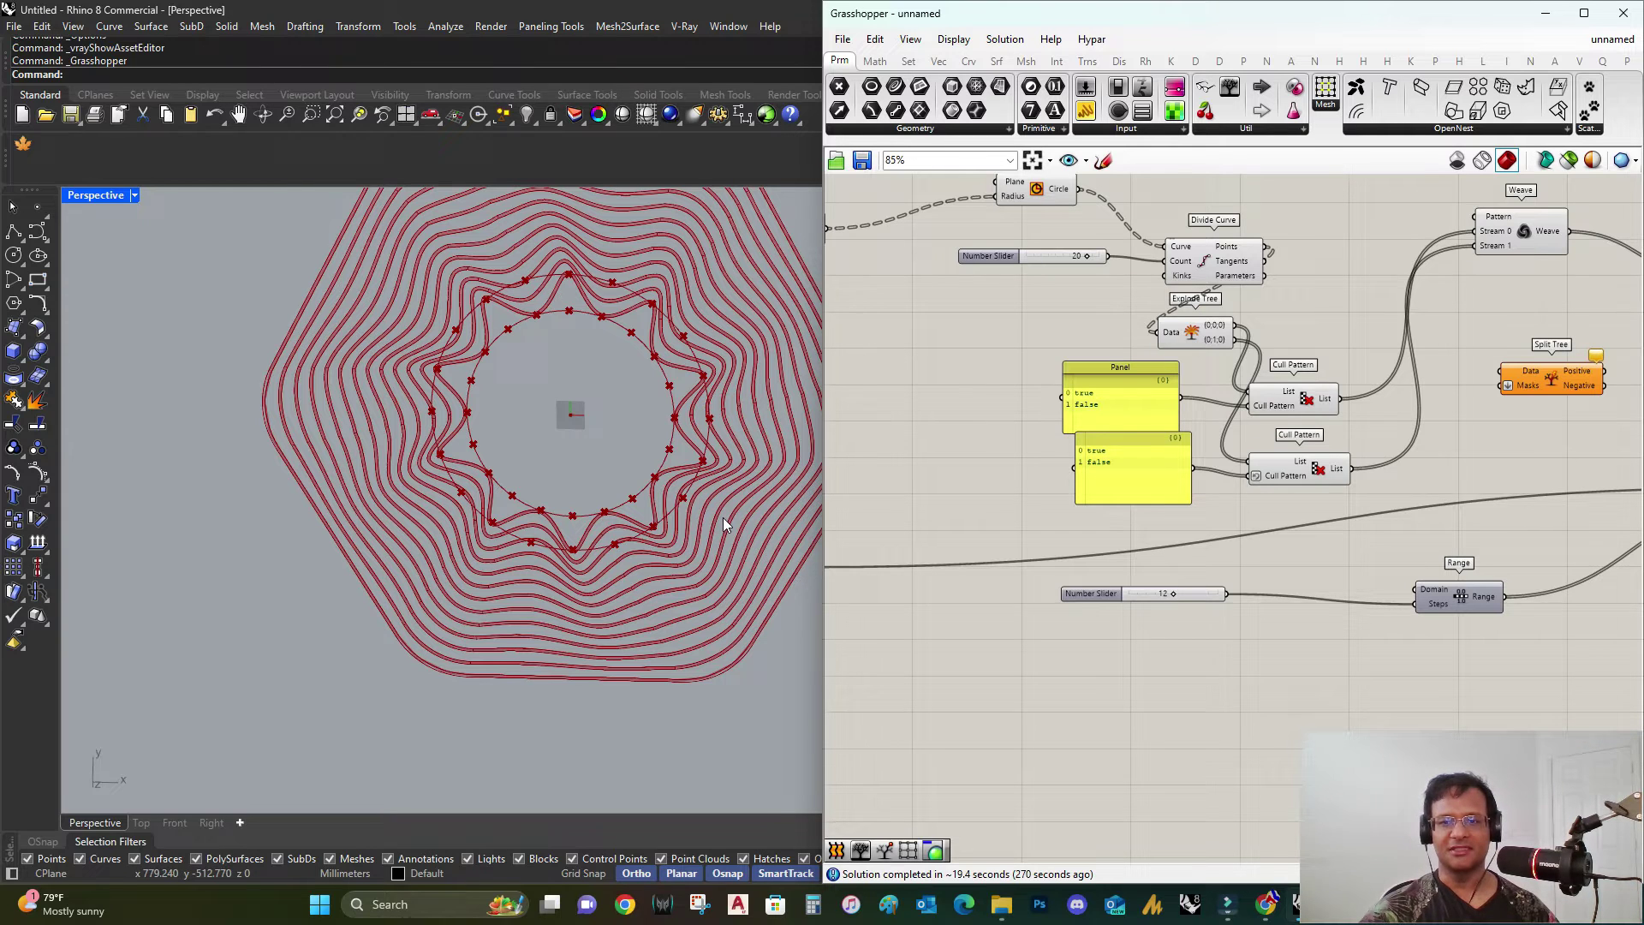
- Examine the finished definition from the Entwine and Circle components through Divide Curve, Explode Tree and Cull Pattern to Weave
right_drag(1141, 414, 1334, 440)
scroll(1334, 440, down, 2)
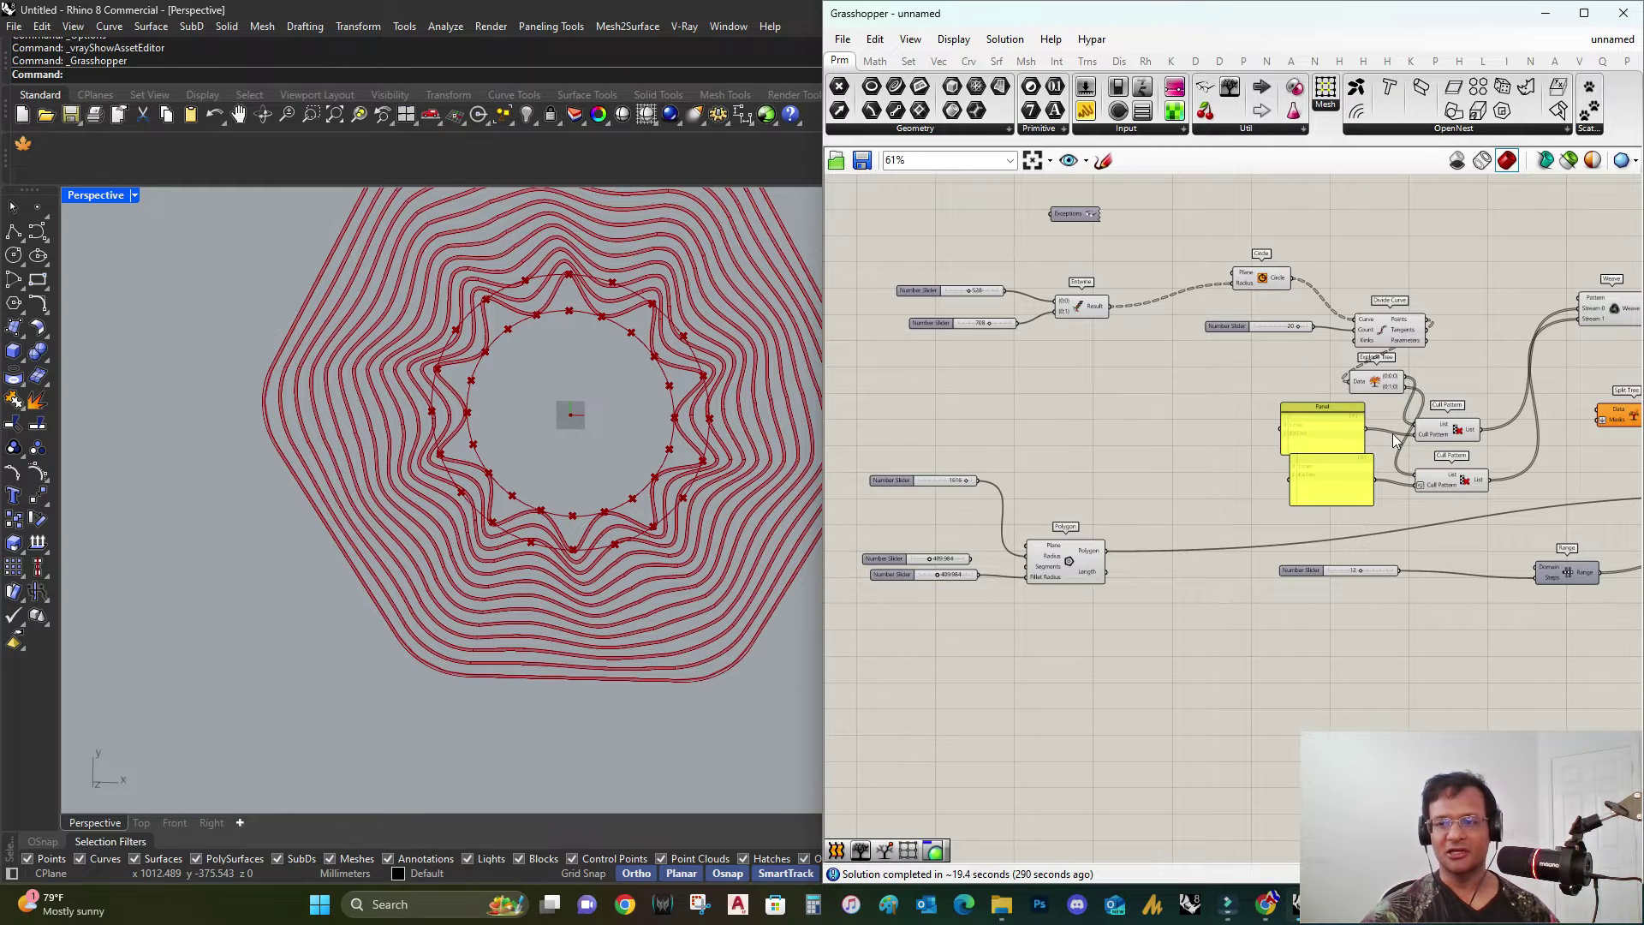
right_drag(1393, 430, 1340, 437)
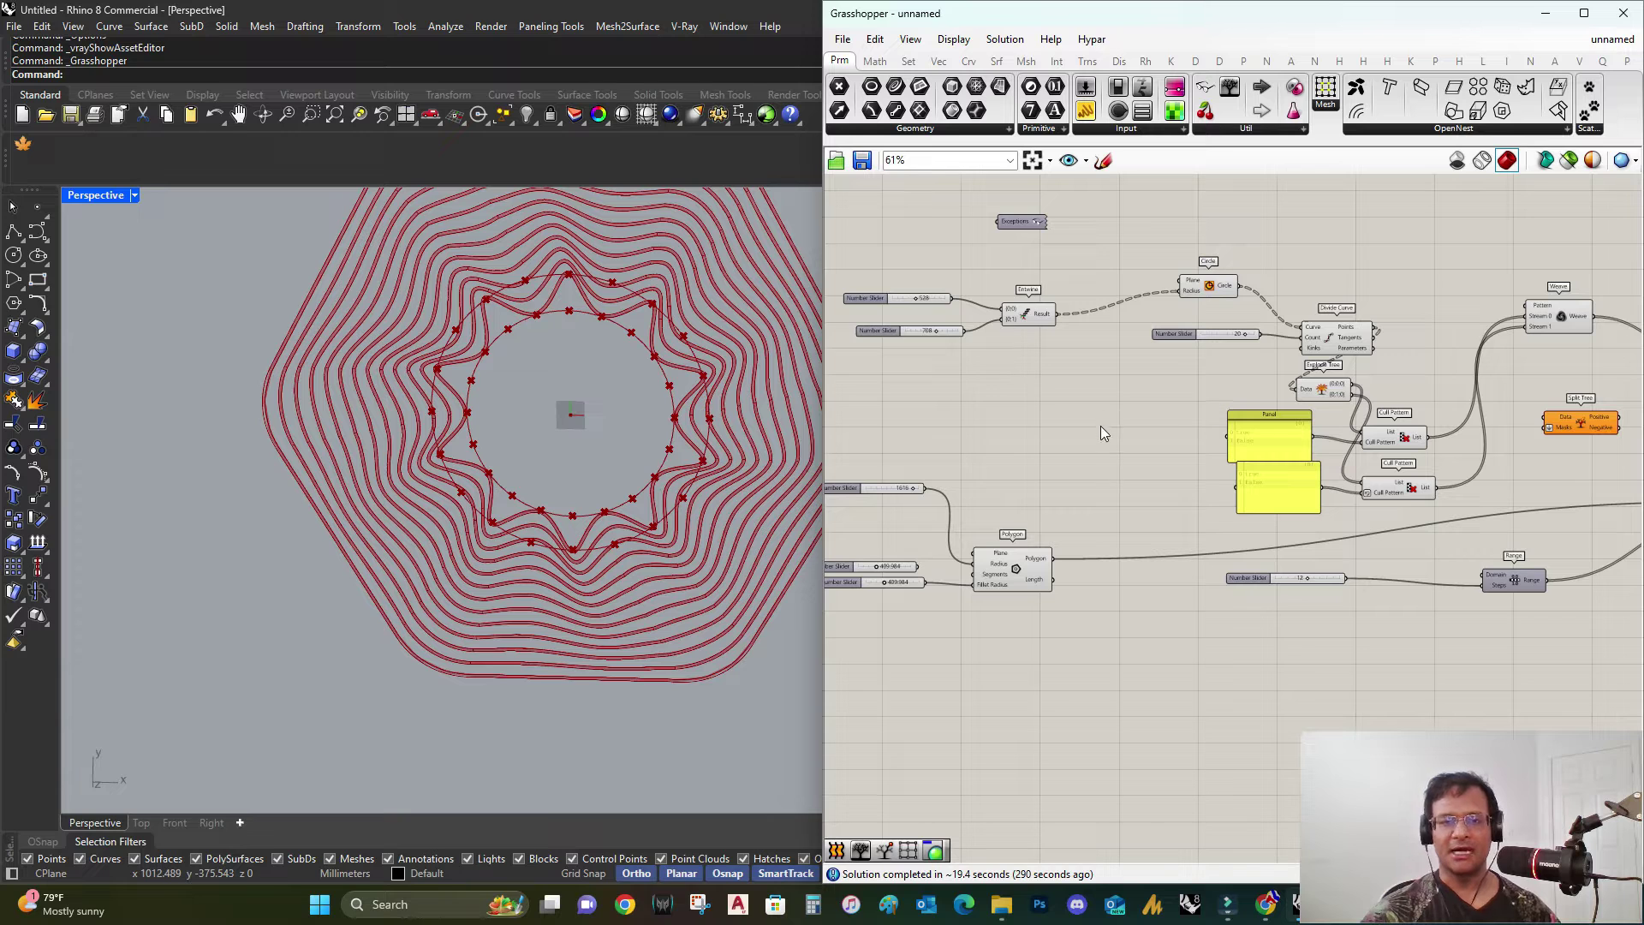
scroll(1082, 337, up, 3)
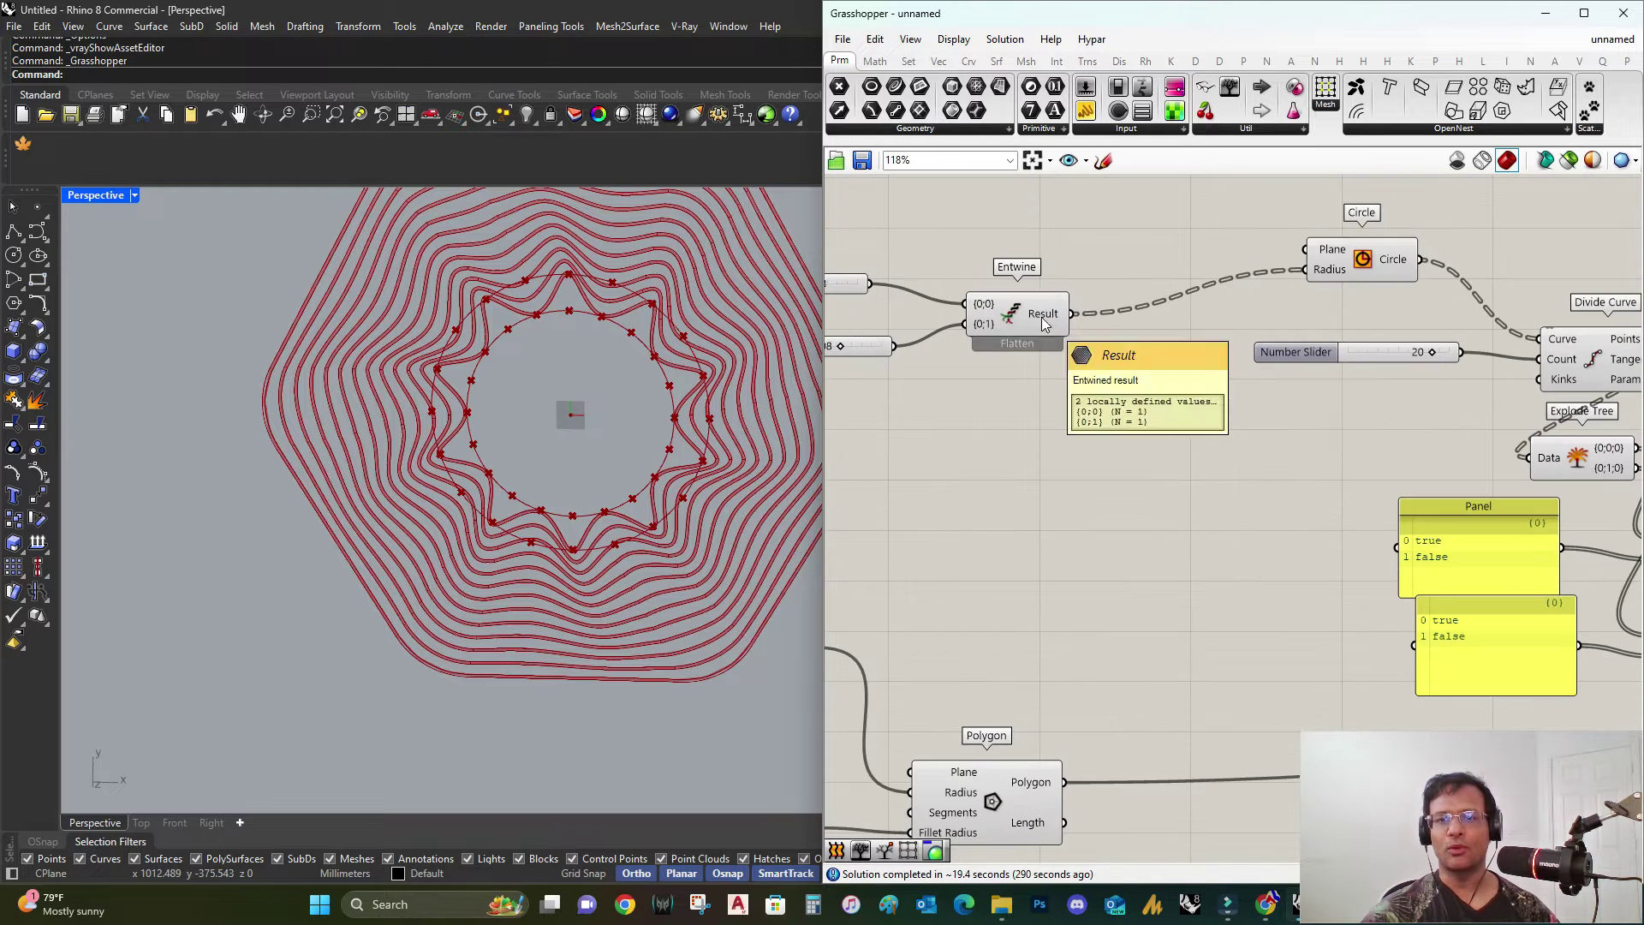
right_drag(1087, 367, 1115, 401)
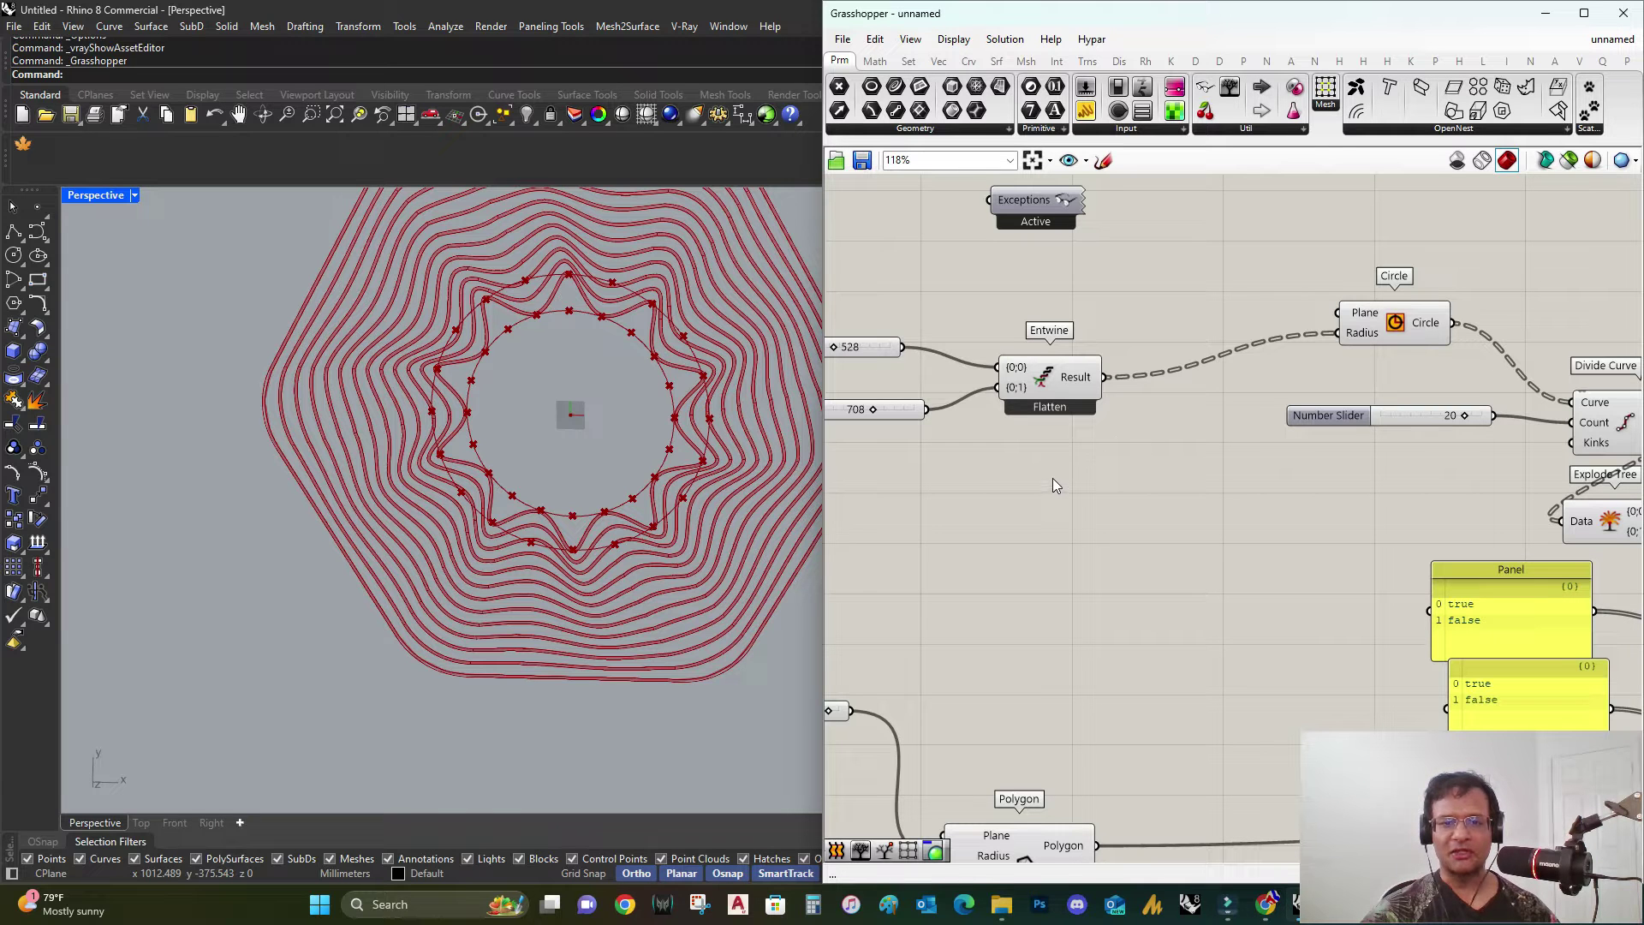
right_drag(1430, 485, 1335, 441)
scroll(1516, 530, down, 1)
right_drag(1515, 531, 1112, 480)
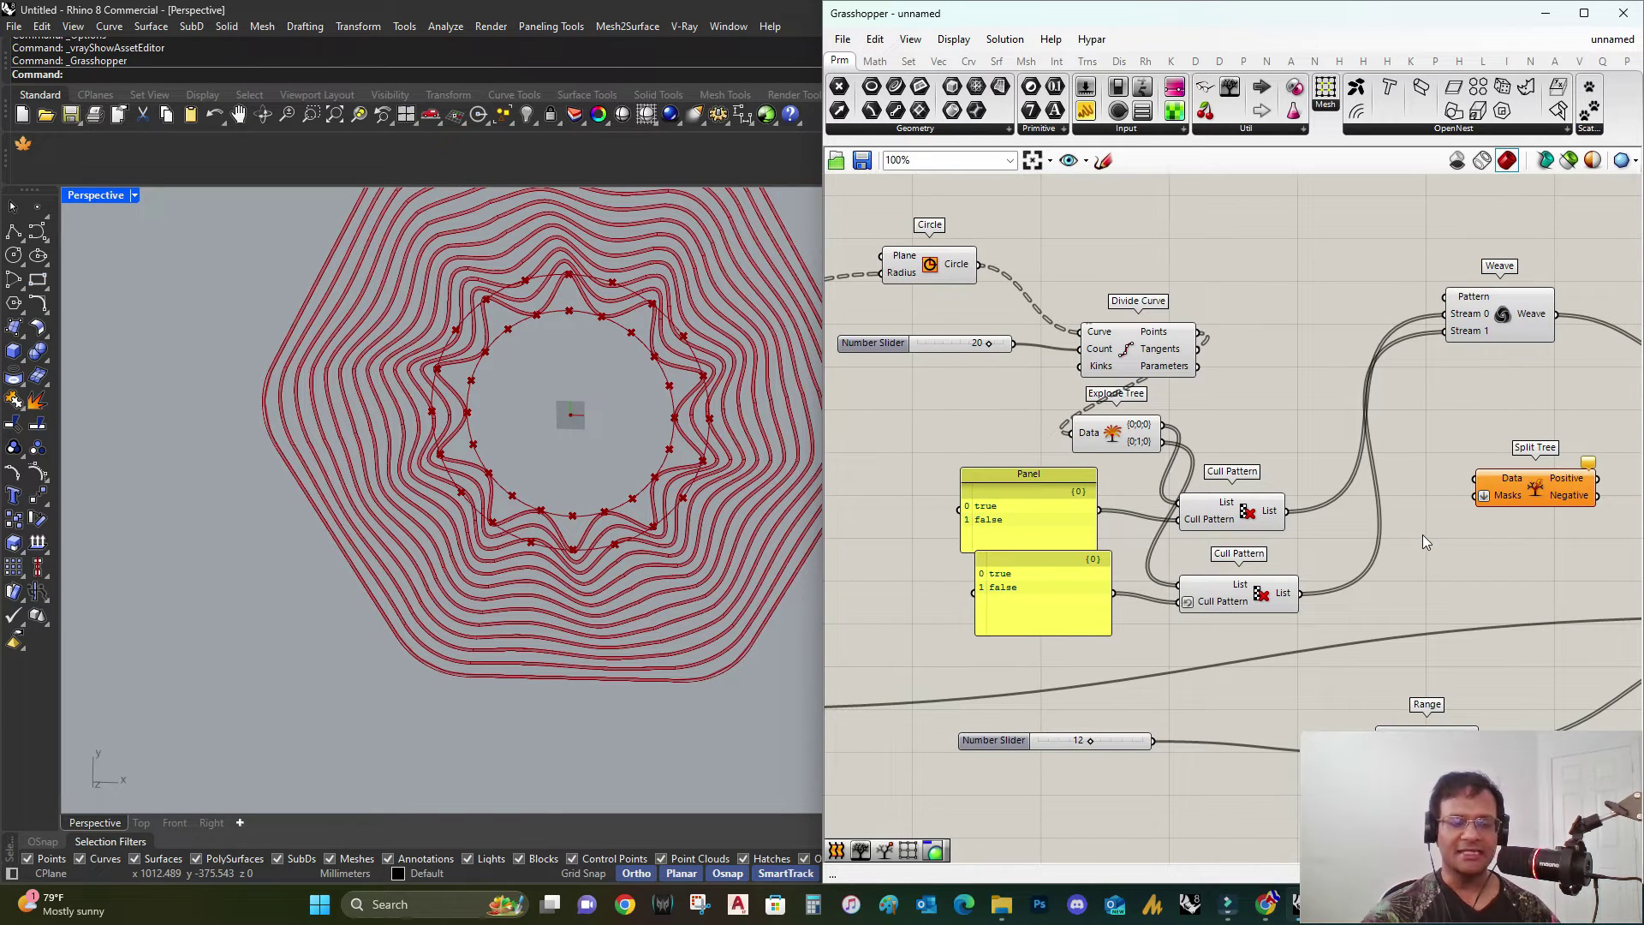
right_drag(1421, 535, 1062, 556)
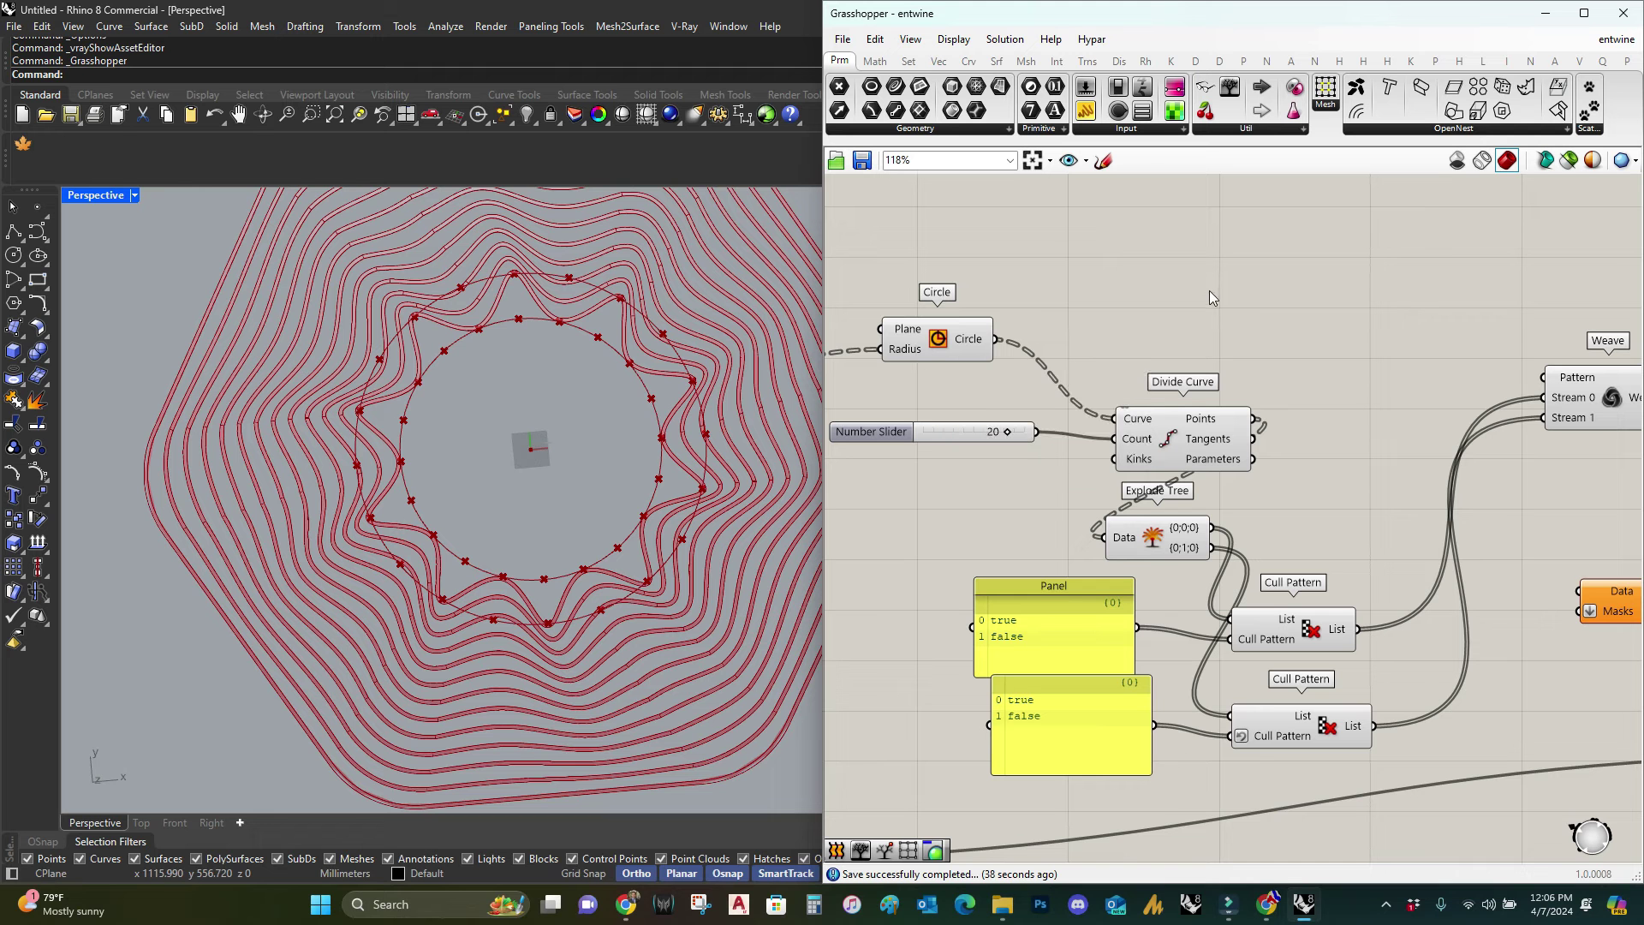
scroll(1209, 259, up, 2)
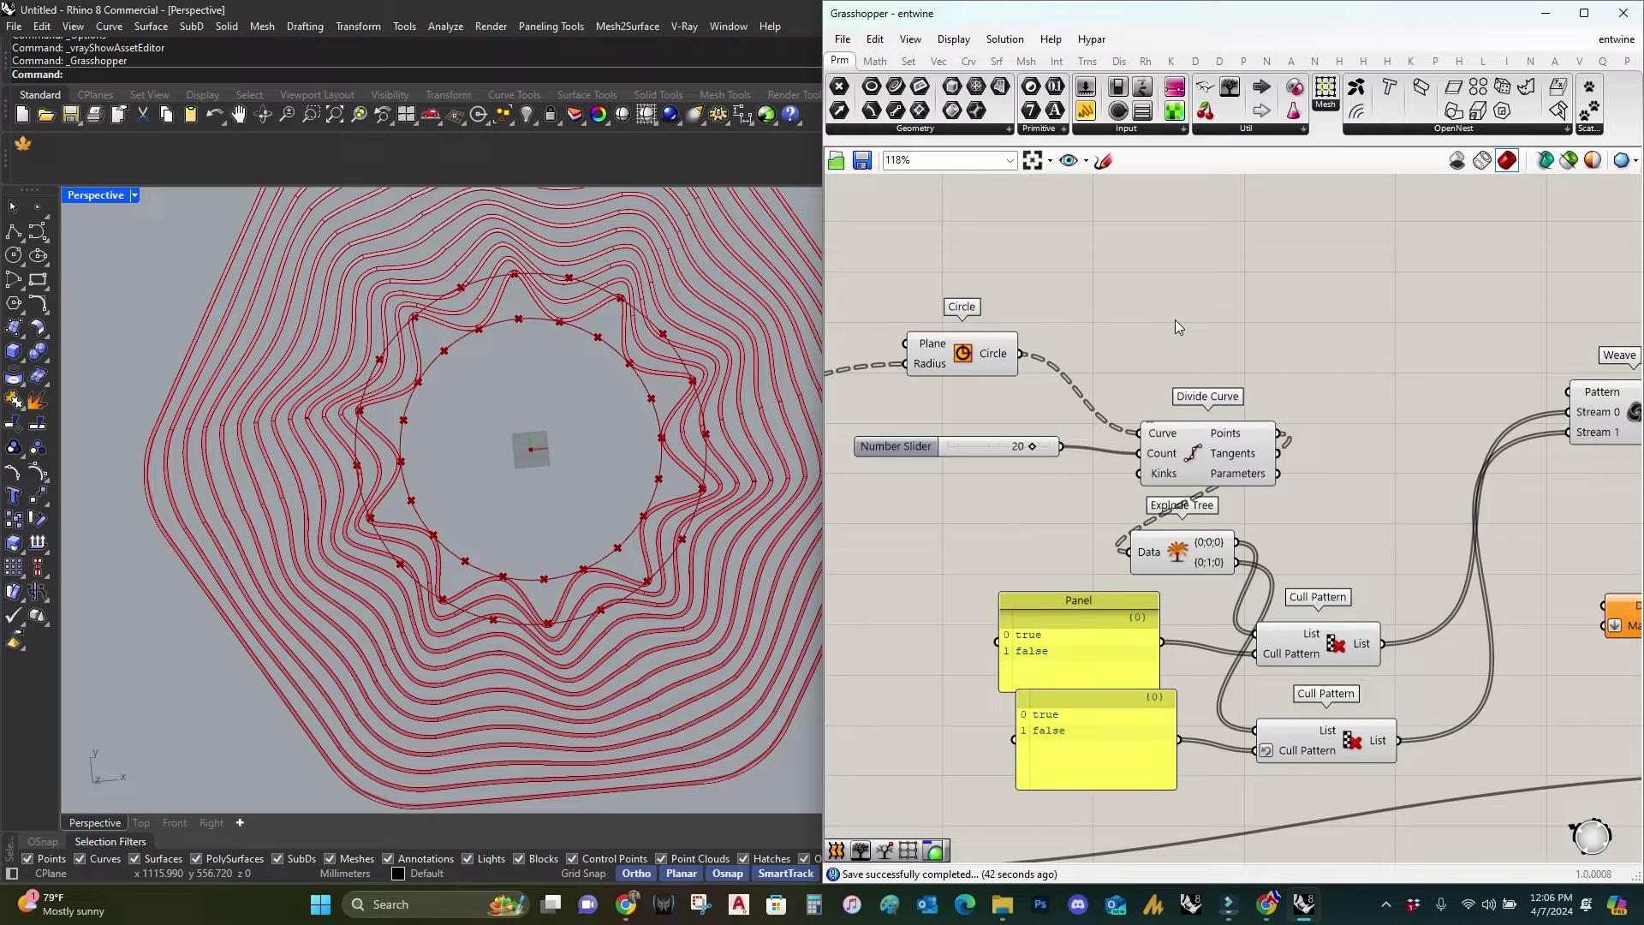
- Start a new blank Grasshopper definition and bring the Rhino construction plane into view
key(ctrl+n)
scroll(495, 447, up, 5)
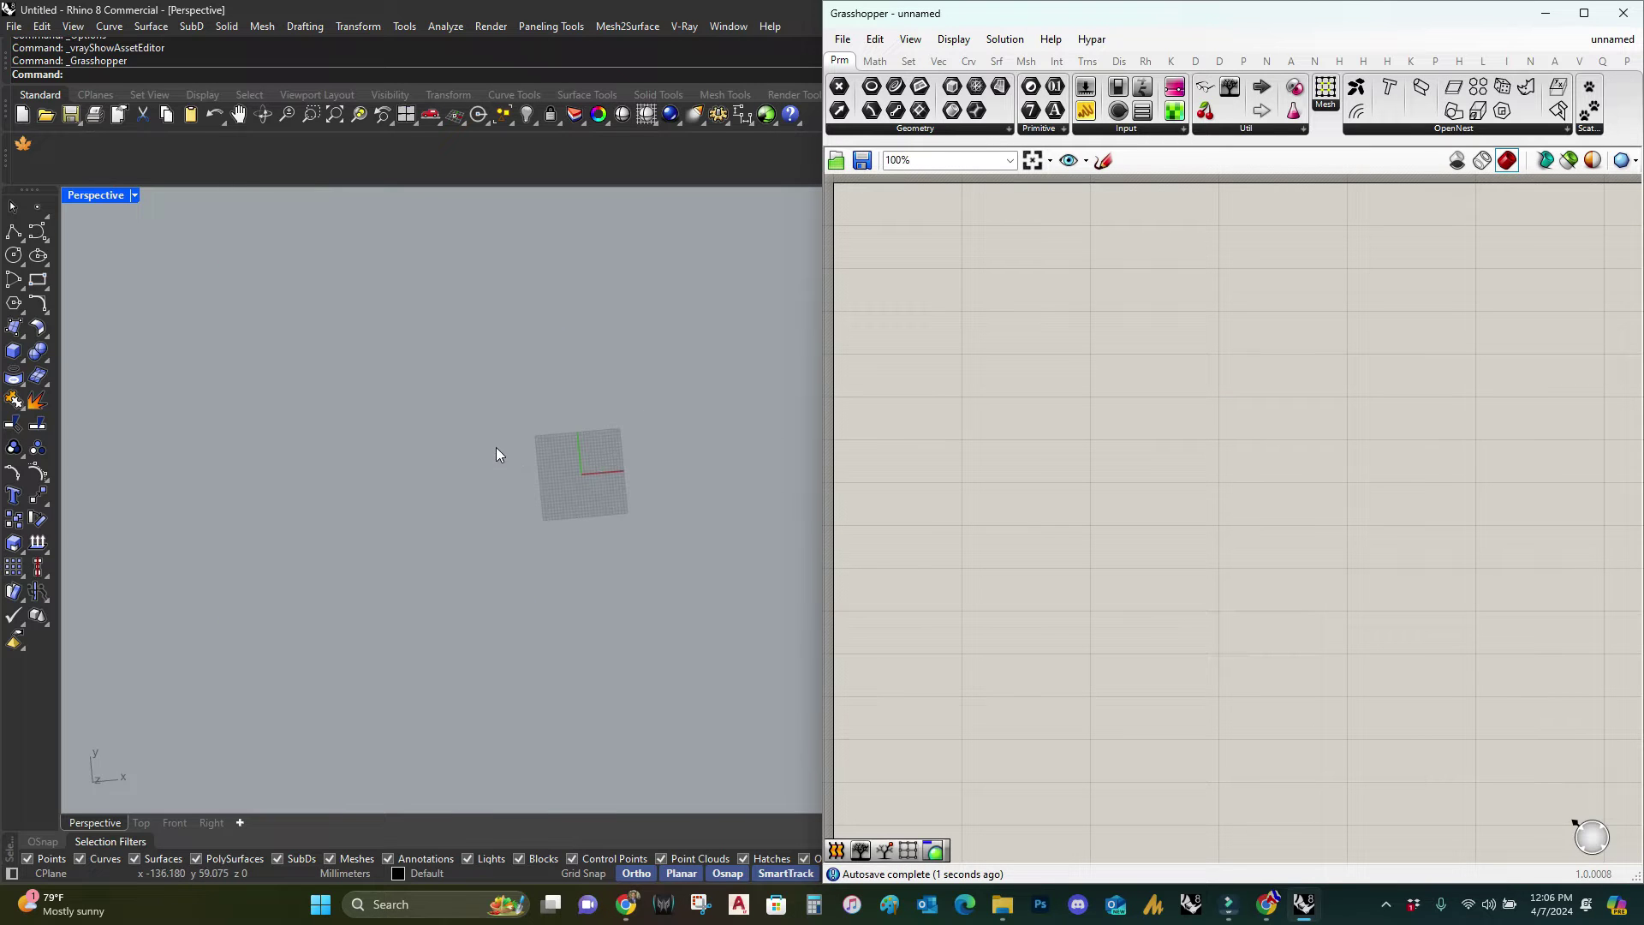
scroll(470, 445, up, 2)
right_drag(1126, 411, 1218, 447)
- Add a Circle component with Plane and Radius inputs to the empty canvas
double_click(1216, 439)
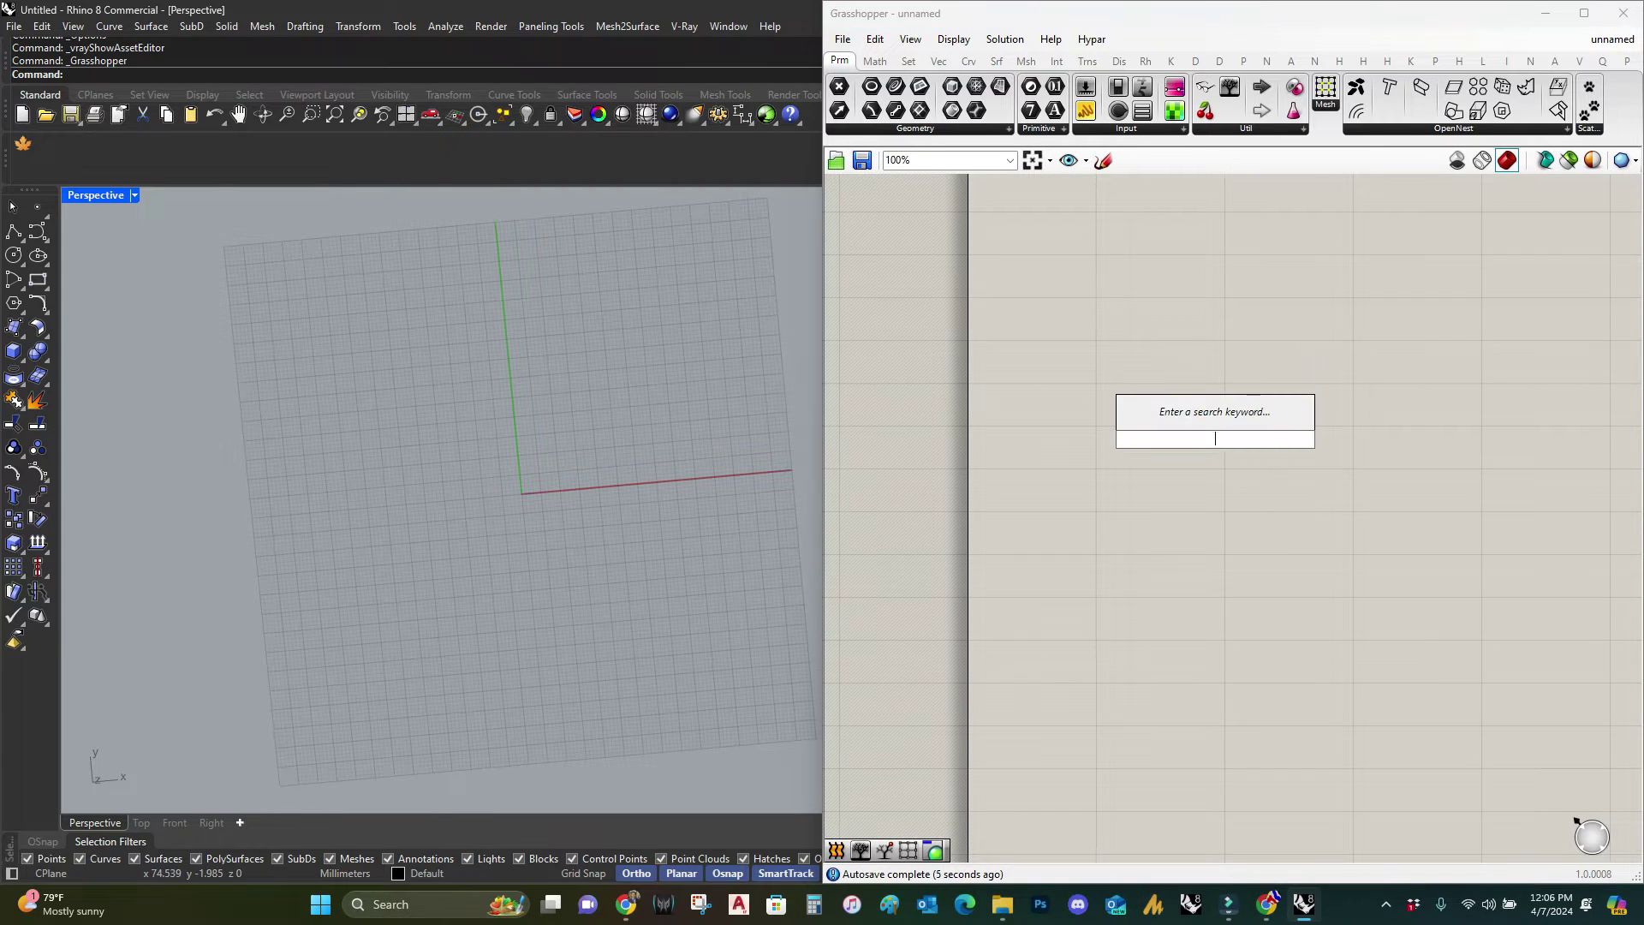
text(circle)
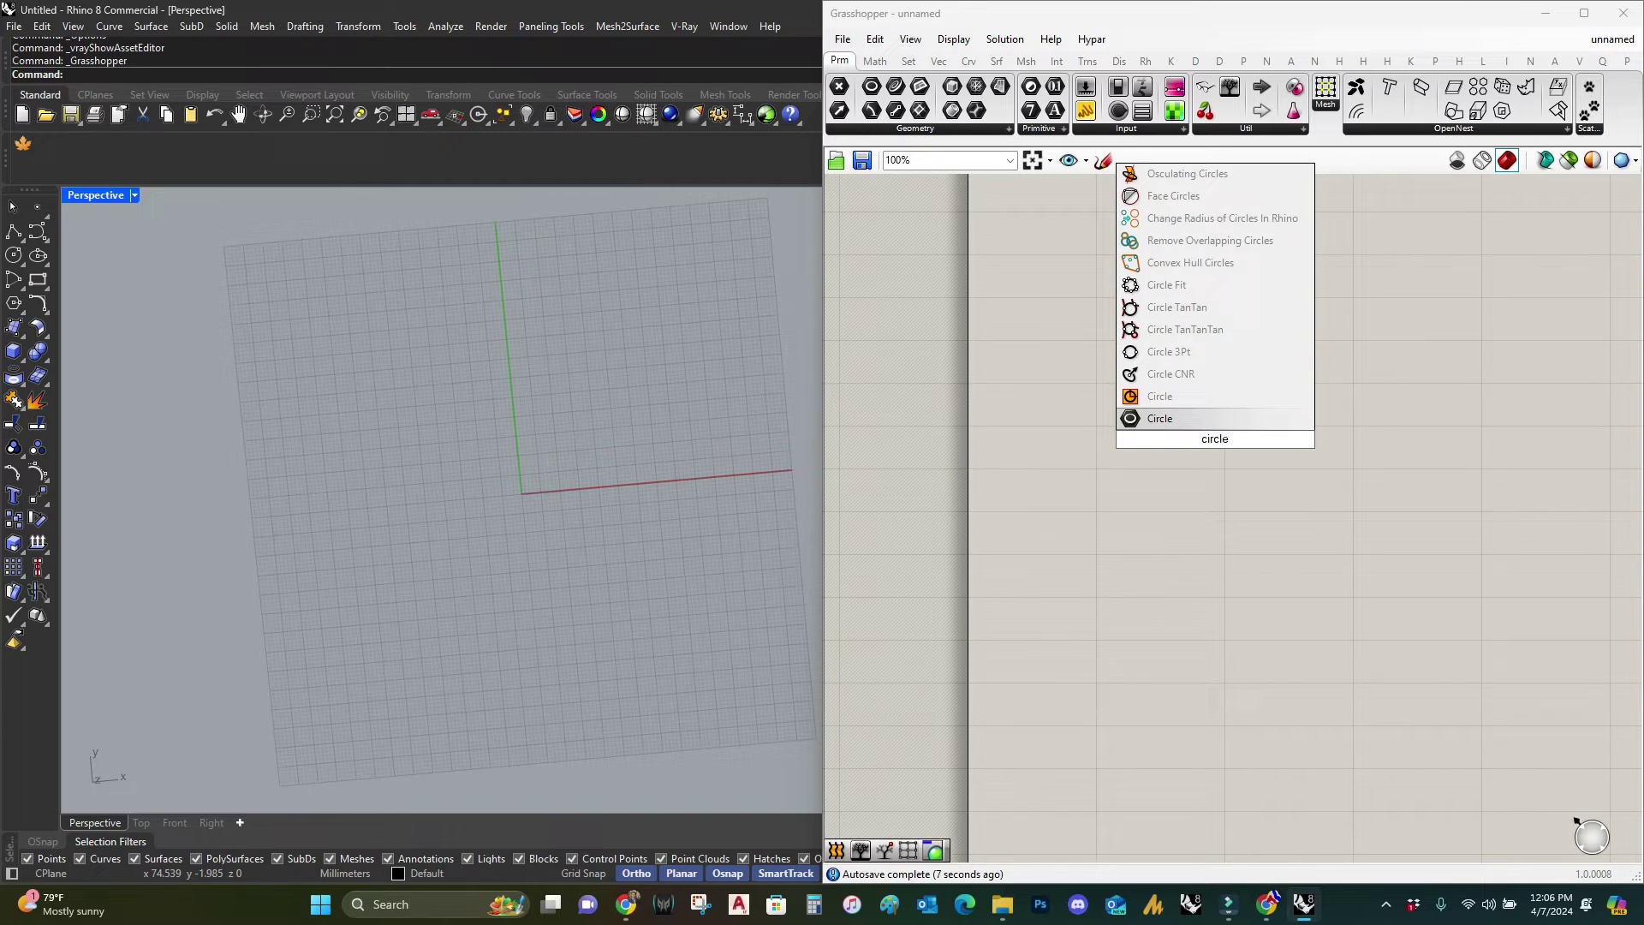
click(1212, 401)
scroll(1212, 432, up, 4)
drag(1211, 451, 1308, 456)
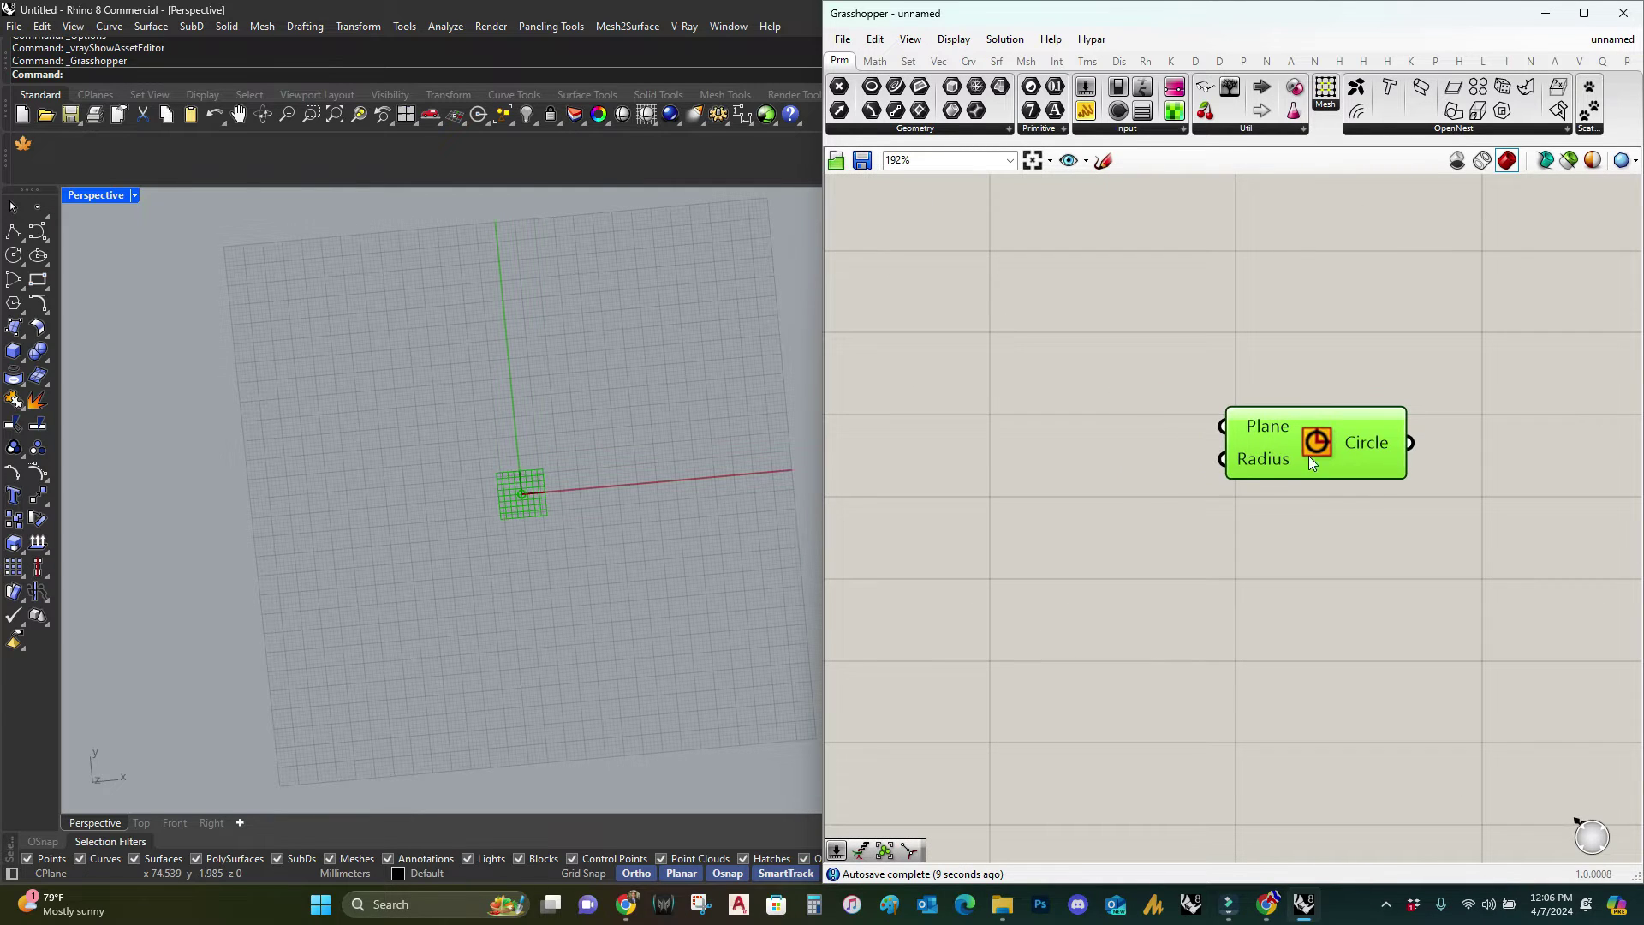
scroll(496, 514, up, 4)
scroll(373, 526, down, 3)
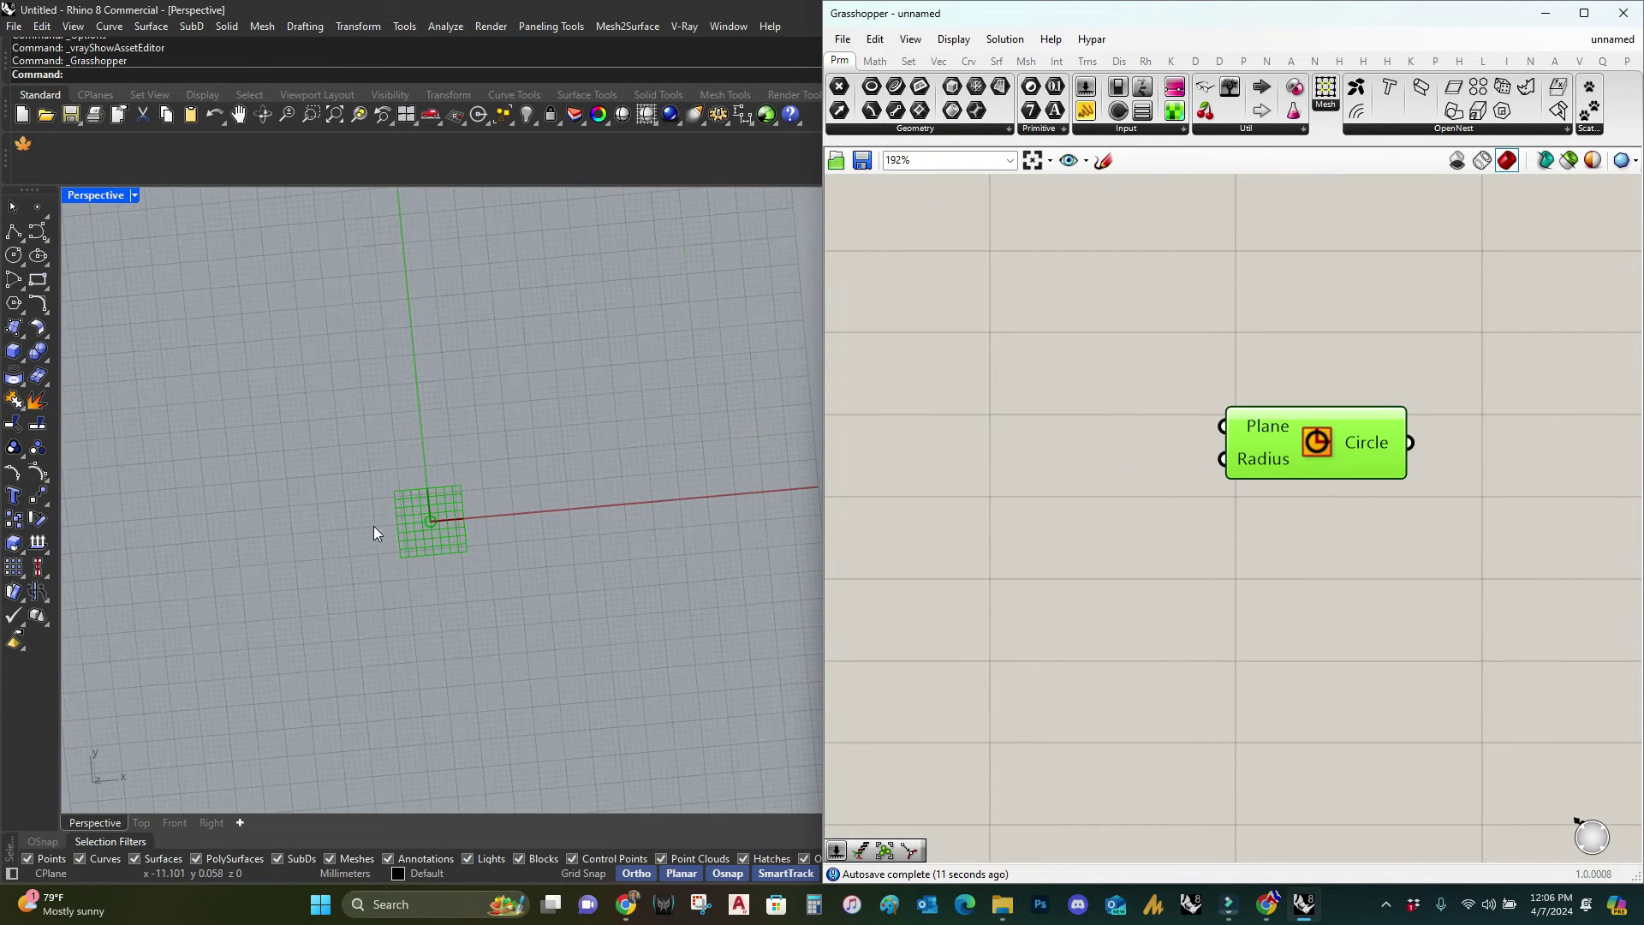
- Add an Entwine component and remove its third branch input, keeping only {0;0} and {0;1}
scroll(1103, 513, up, 1)
scroll(1029, 524, up, 1)
click(1045, 508)
double_click(1044, 508)
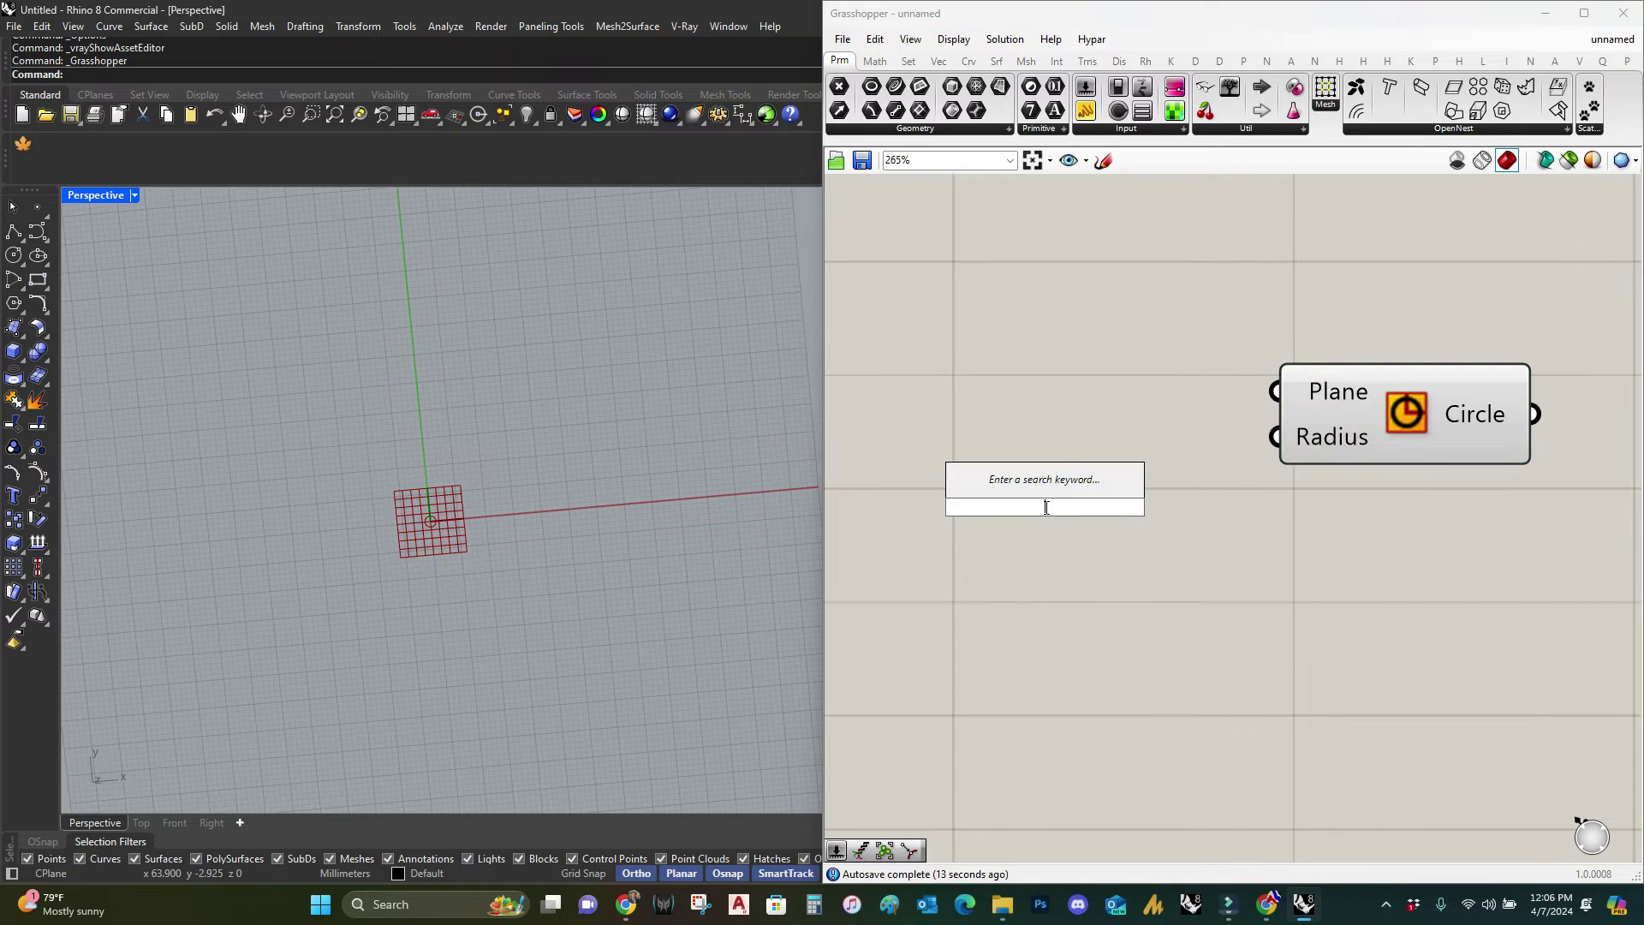
text(ent)
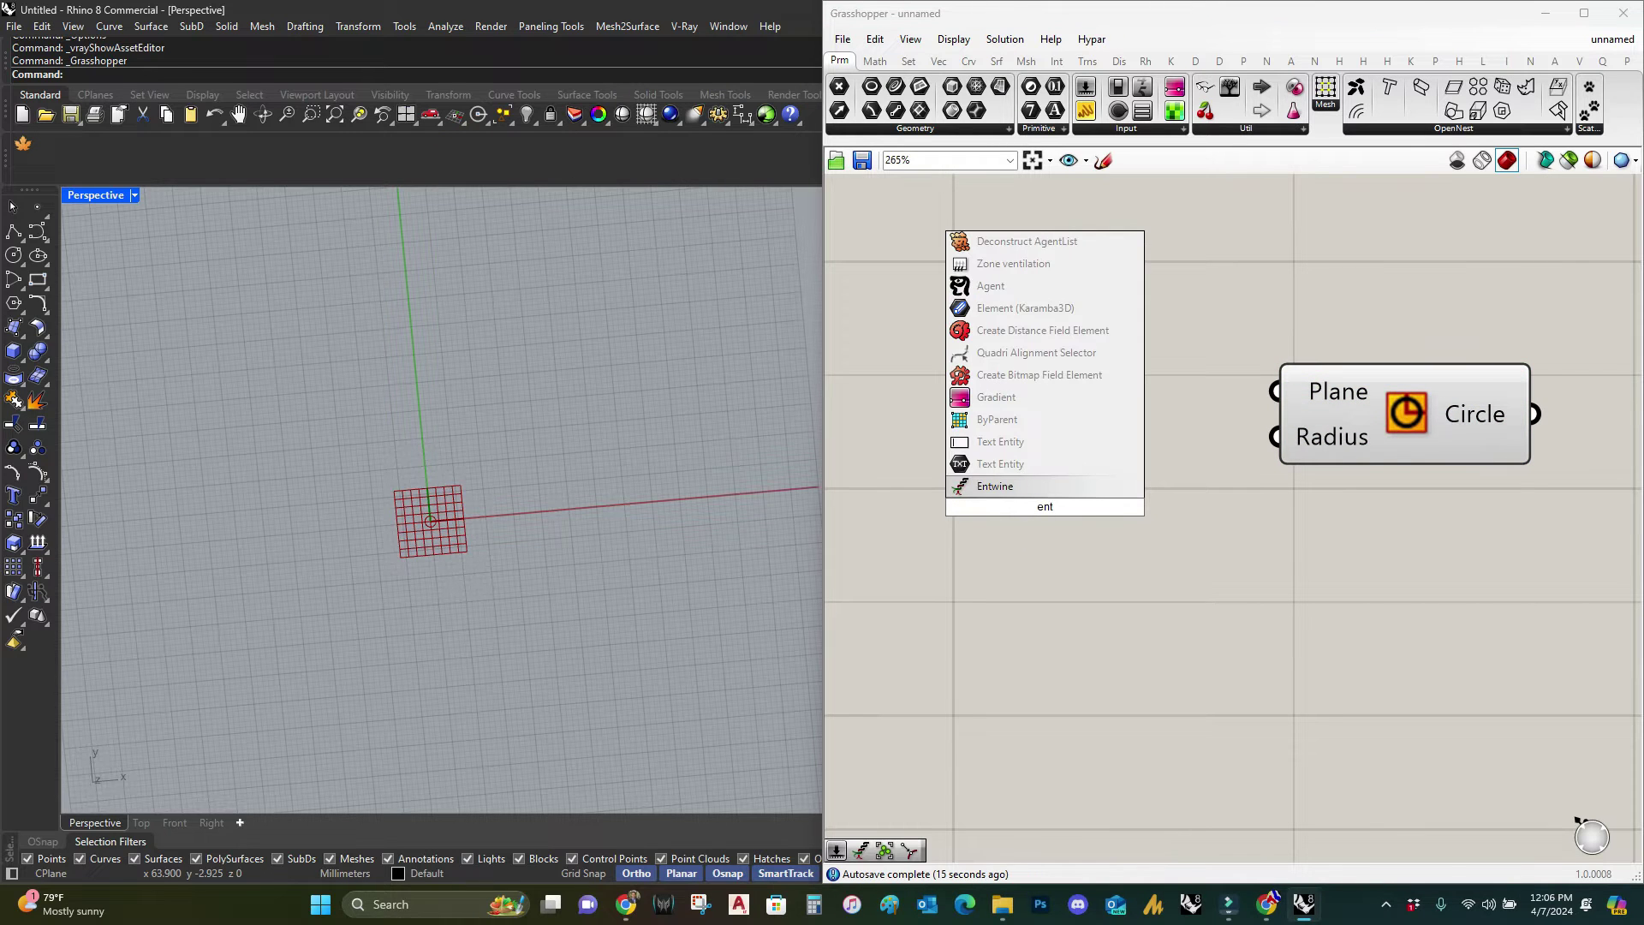
click(966, 488)
scroll(1006, 568, up, 2)
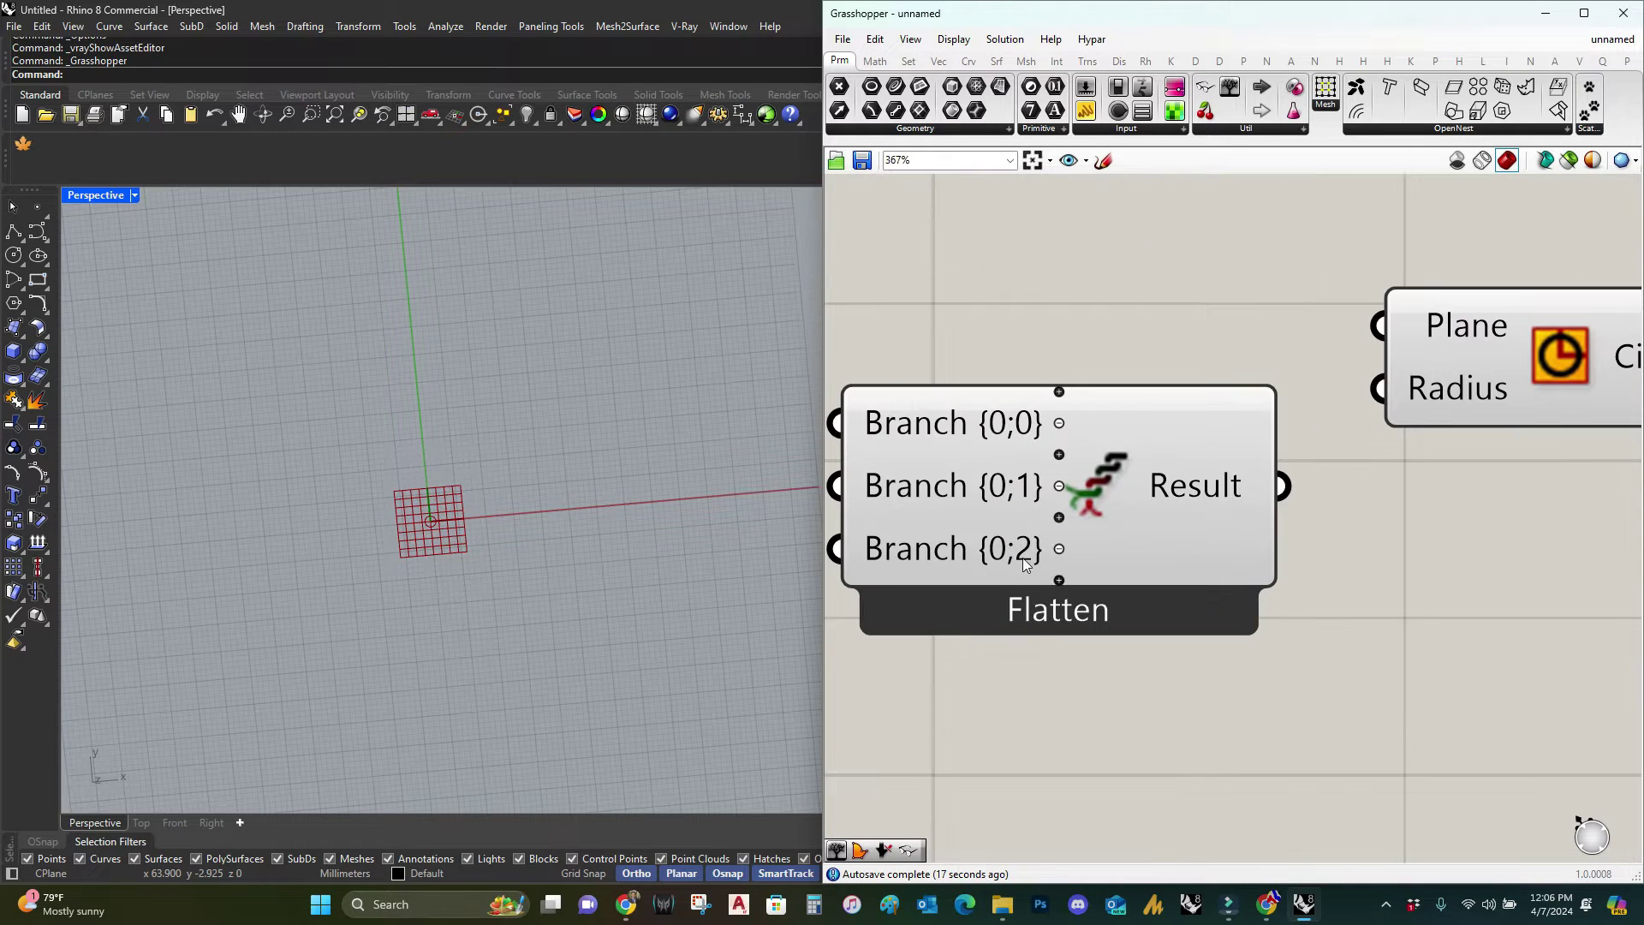
click(1060, 549)
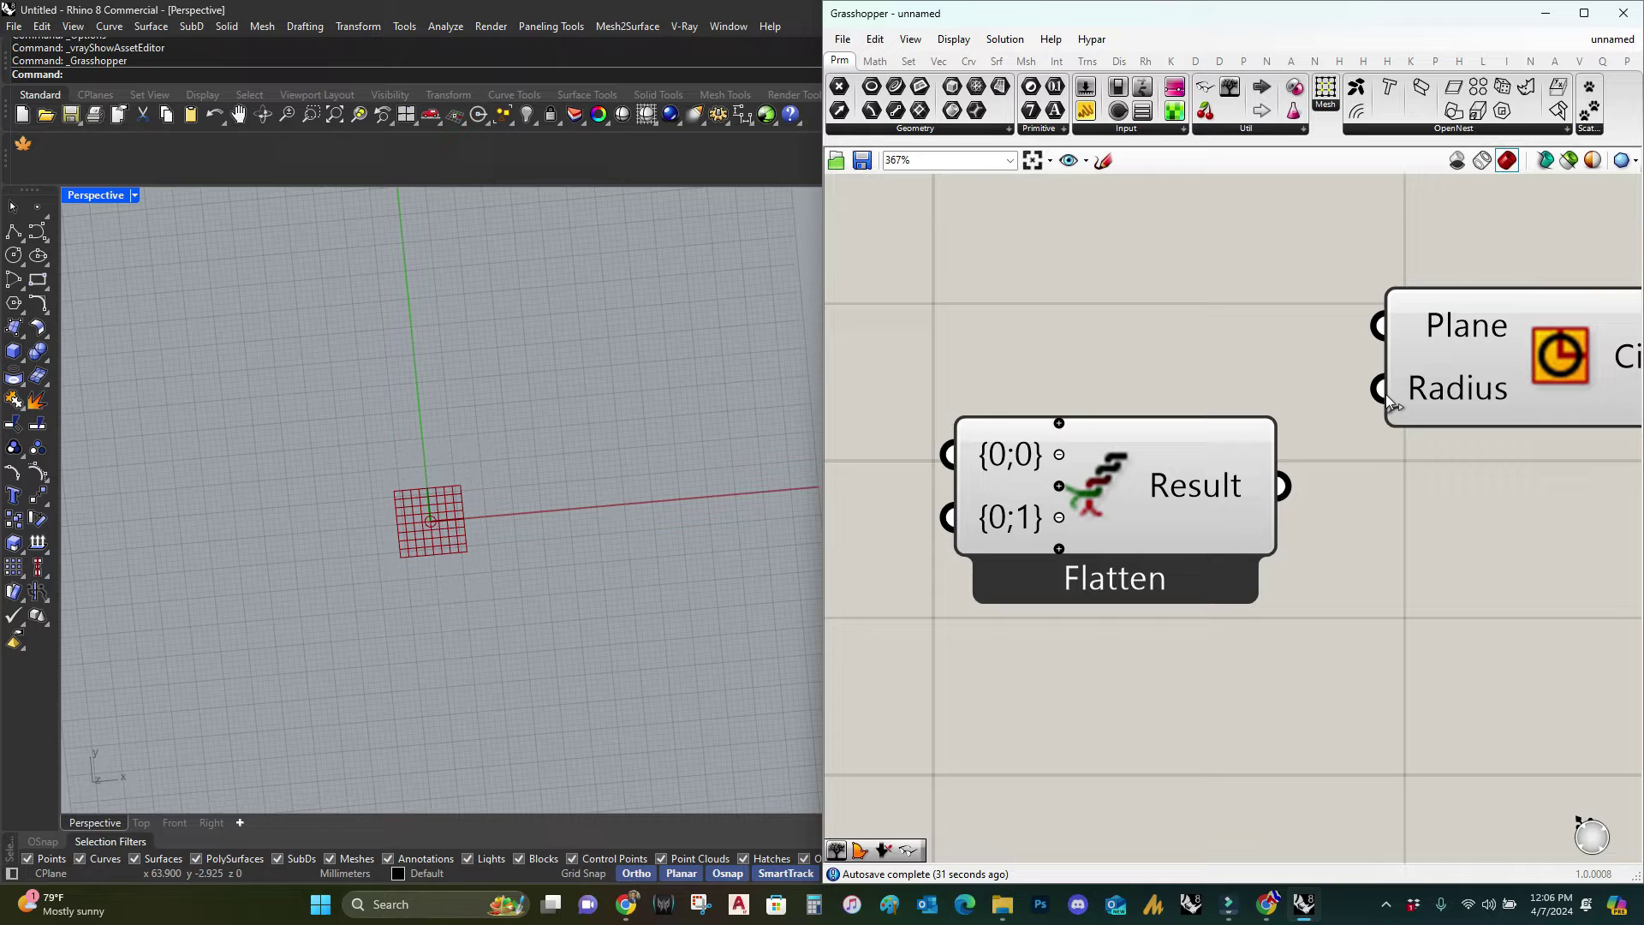
- Connect the Entwine result to the Circle's Radius input and move Entwine closer, keeping its two branch inputs
drag(1368, 437, 1284, 486)
drag(1054, 561, 1154, 558)
click(1159, 546)
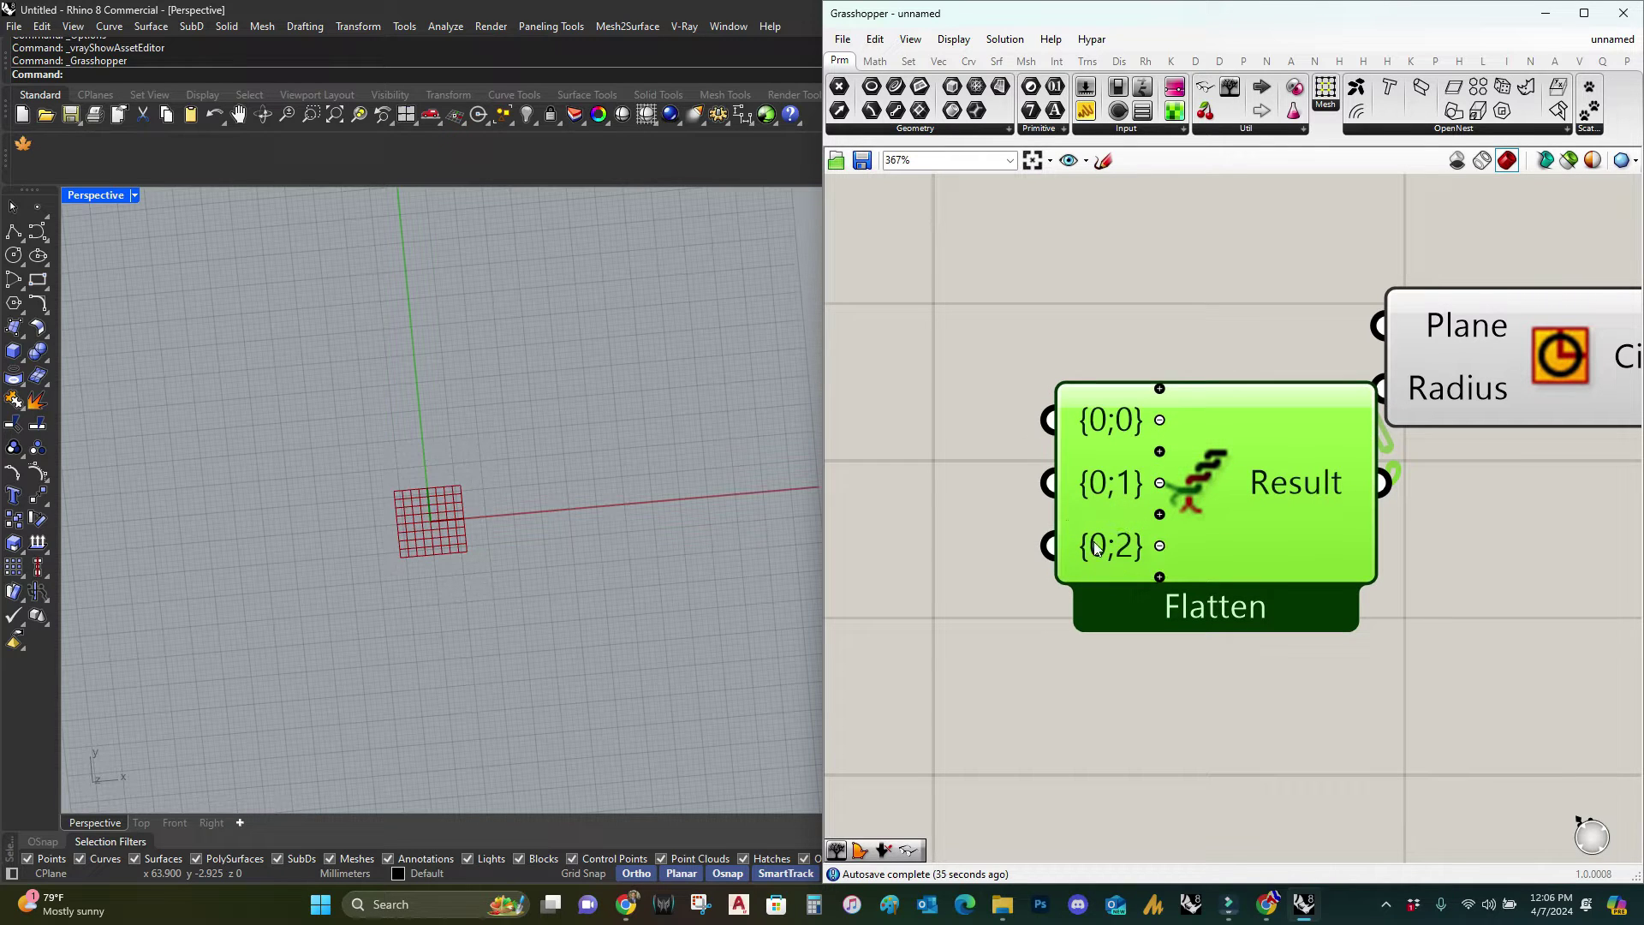
click(1160, 545)
right_drag(1002, 633, 1158, 623)
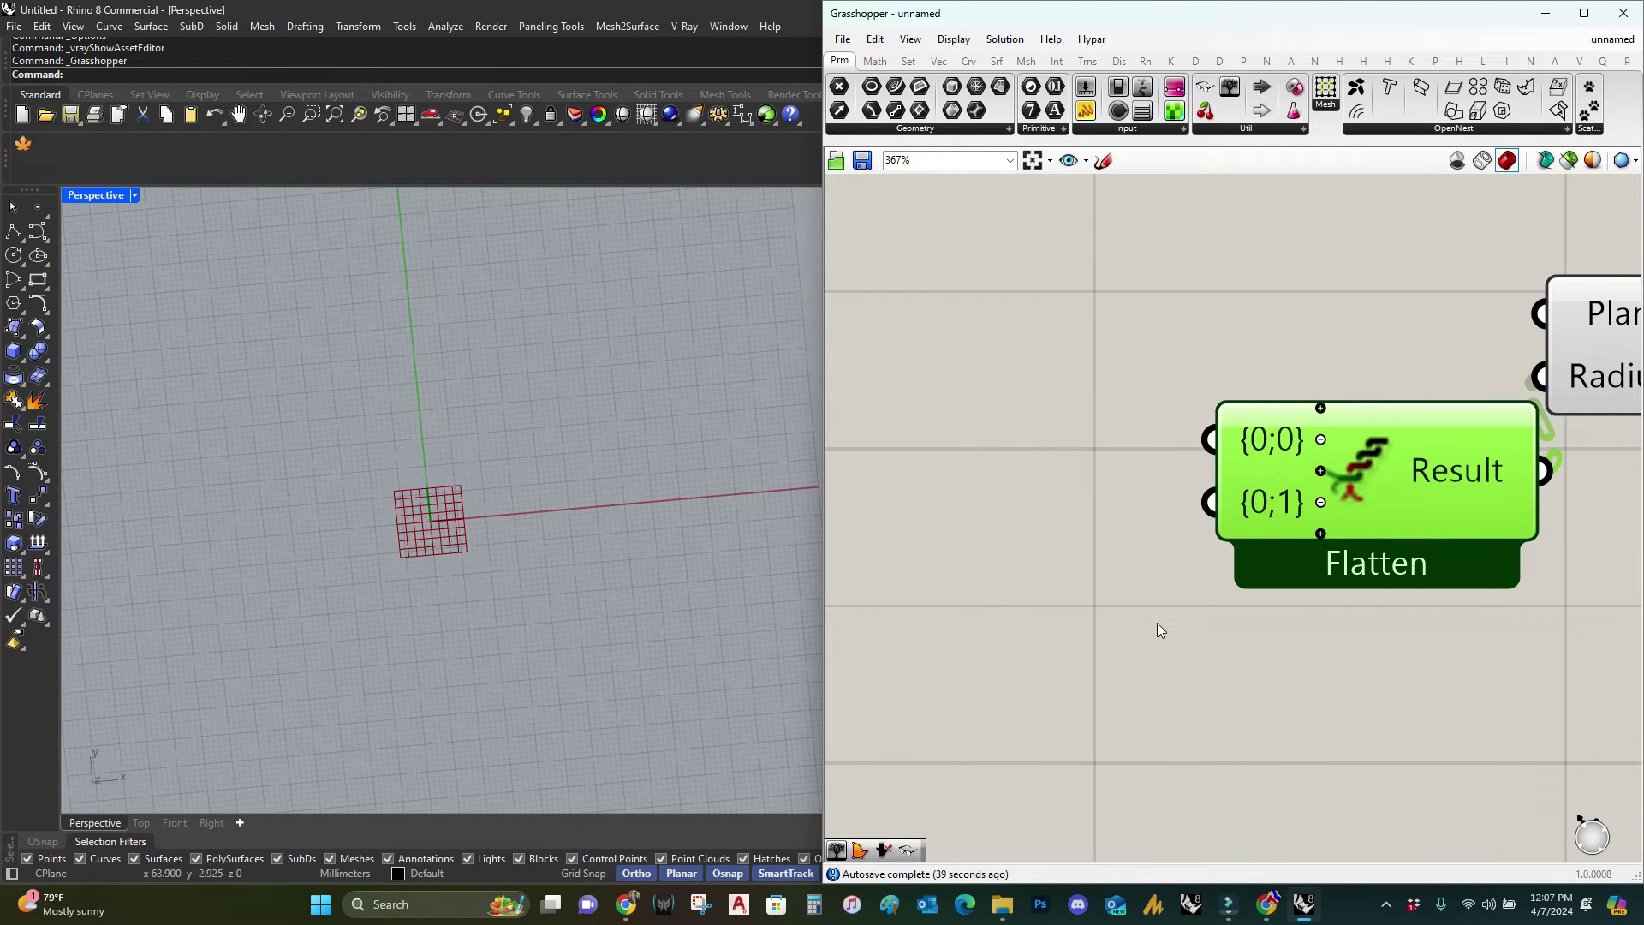
- Add a Number Slider component below the Entwine component
scroll(1158, 623, down, 1)
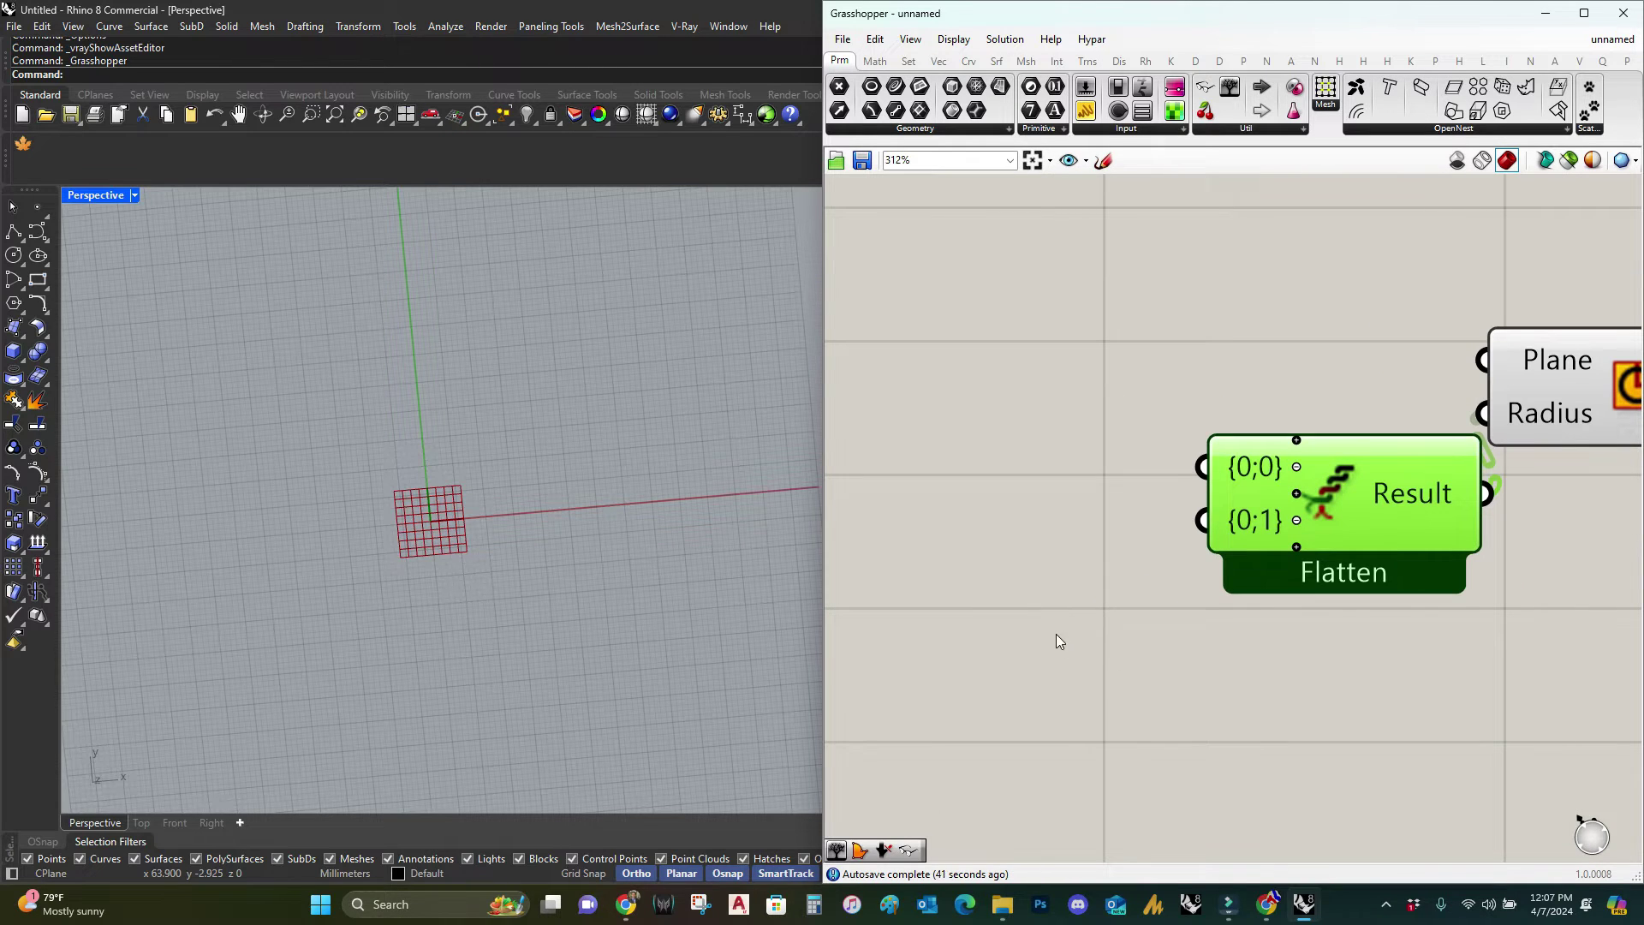
double_click(996, 614)
text(slideer)
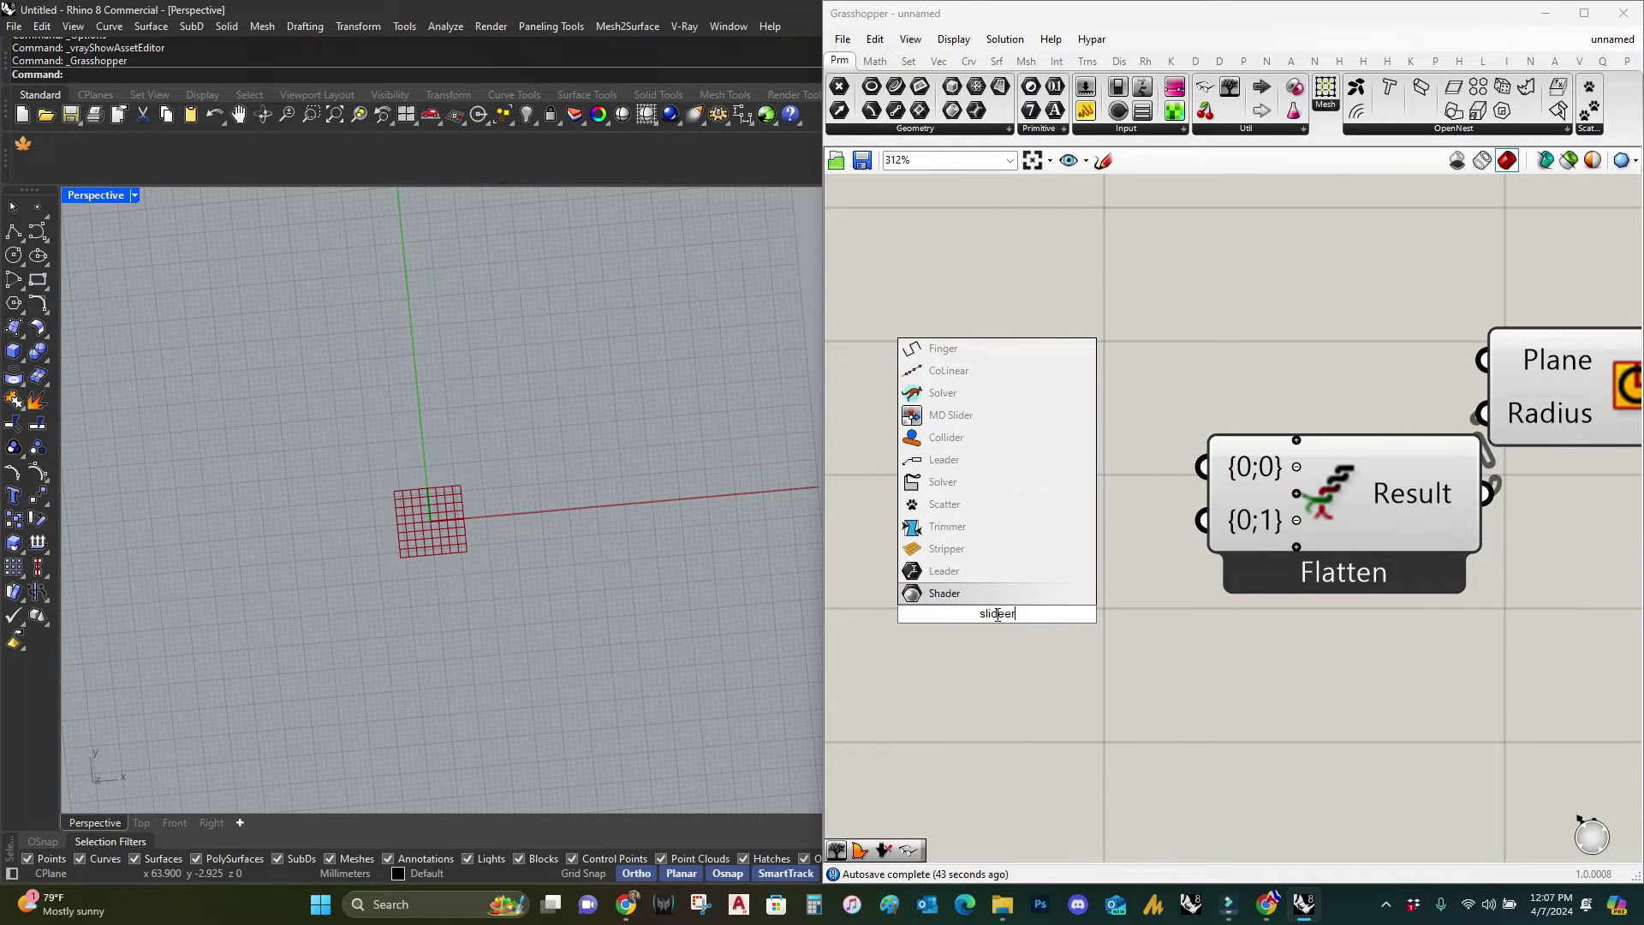
key(BackSpace)
key(BackSpace)
text(r)
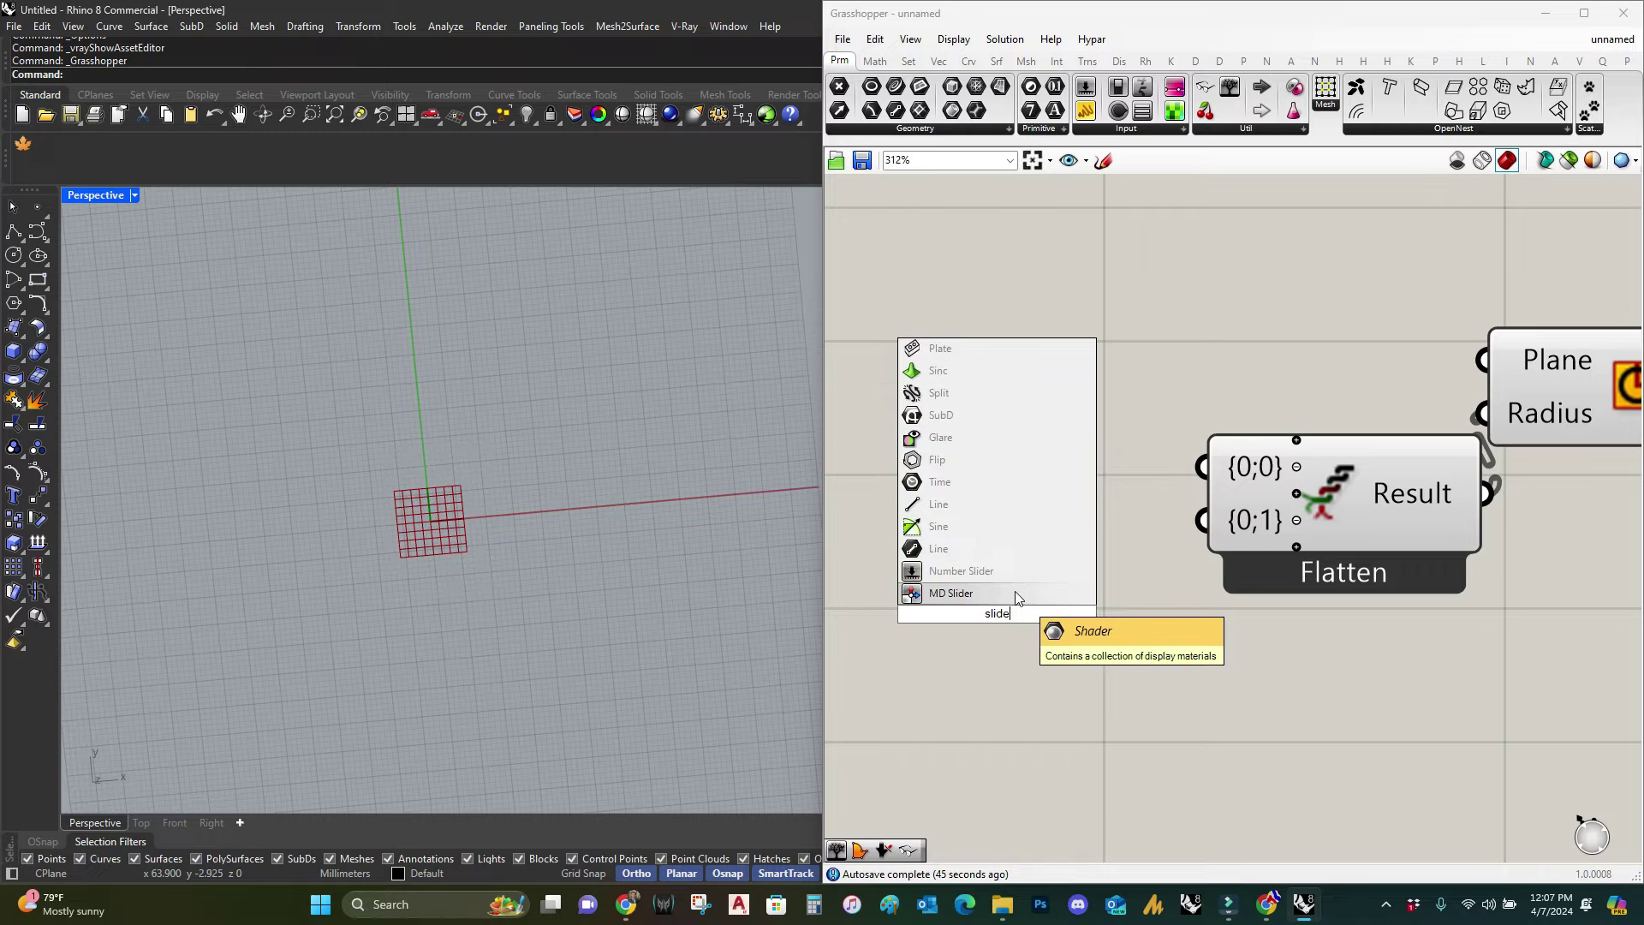
click(1014, 577)
- Configure the number slider for integer values with a maximum of 1500
double_click(916, 633)
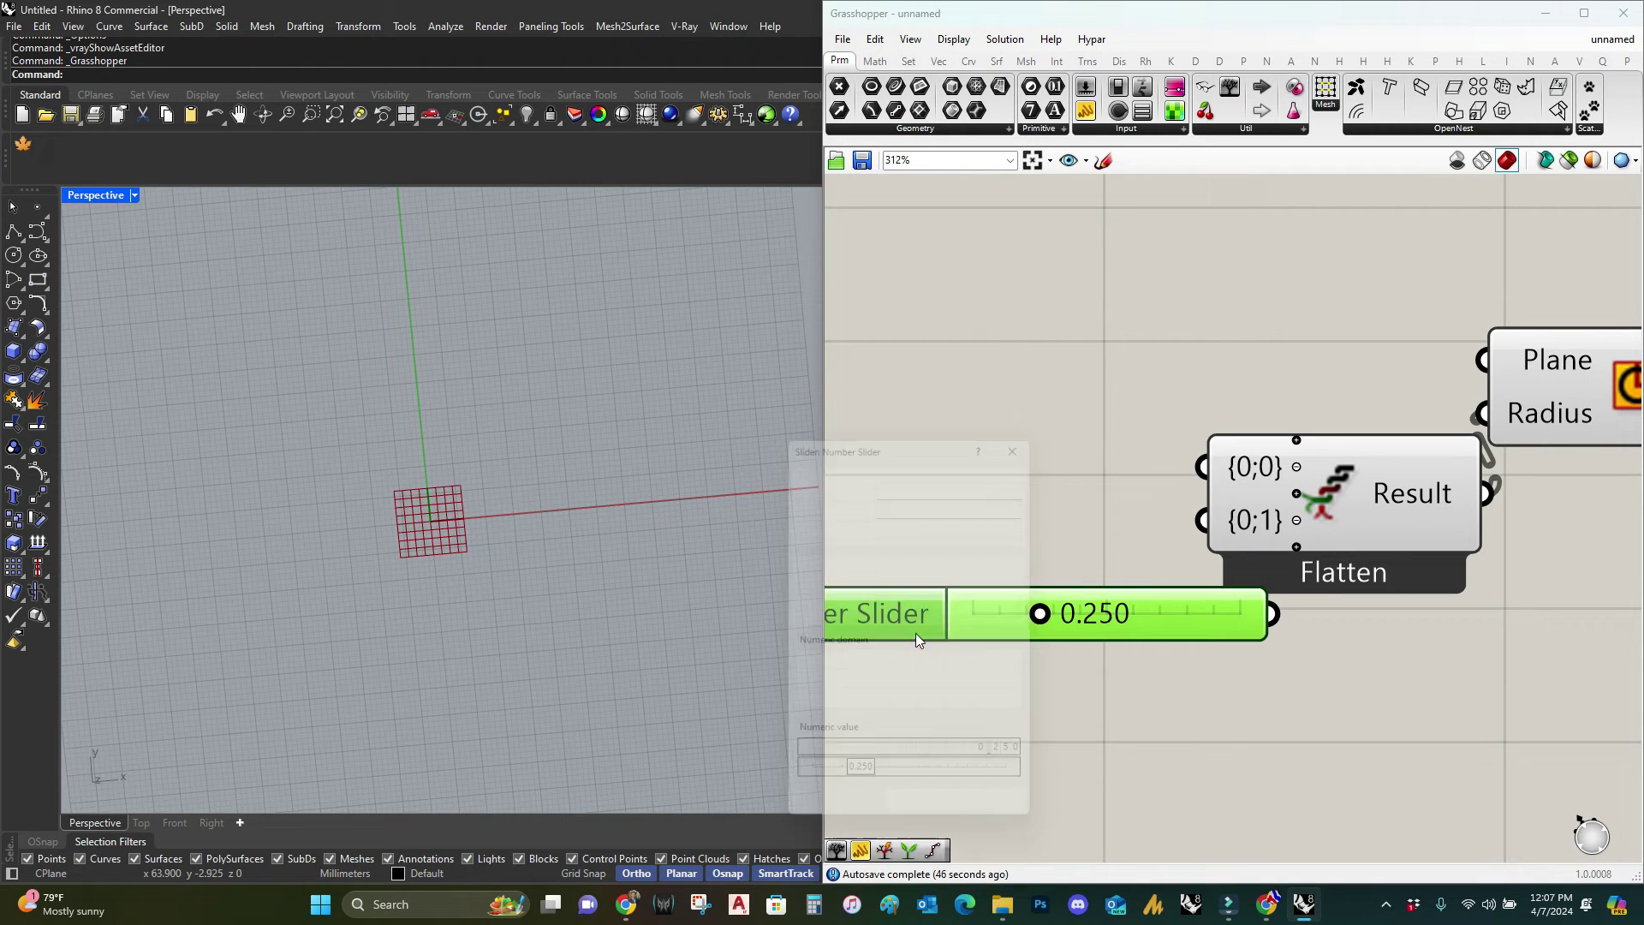
click(938, 589)
double_click(976, 685)
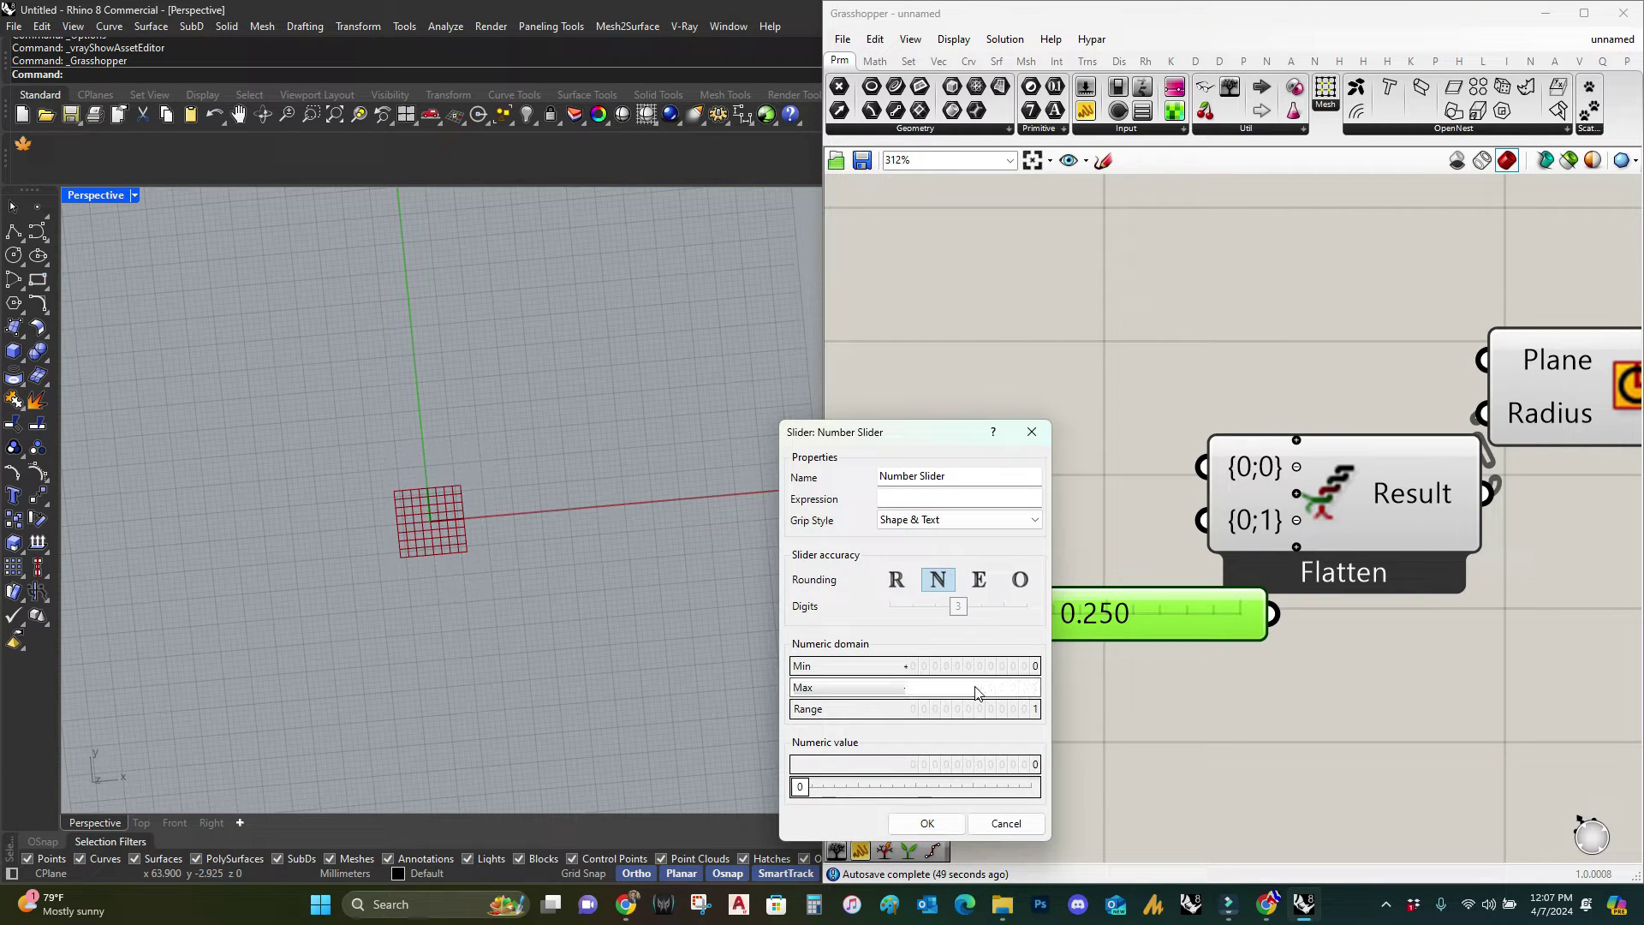
text(1500)
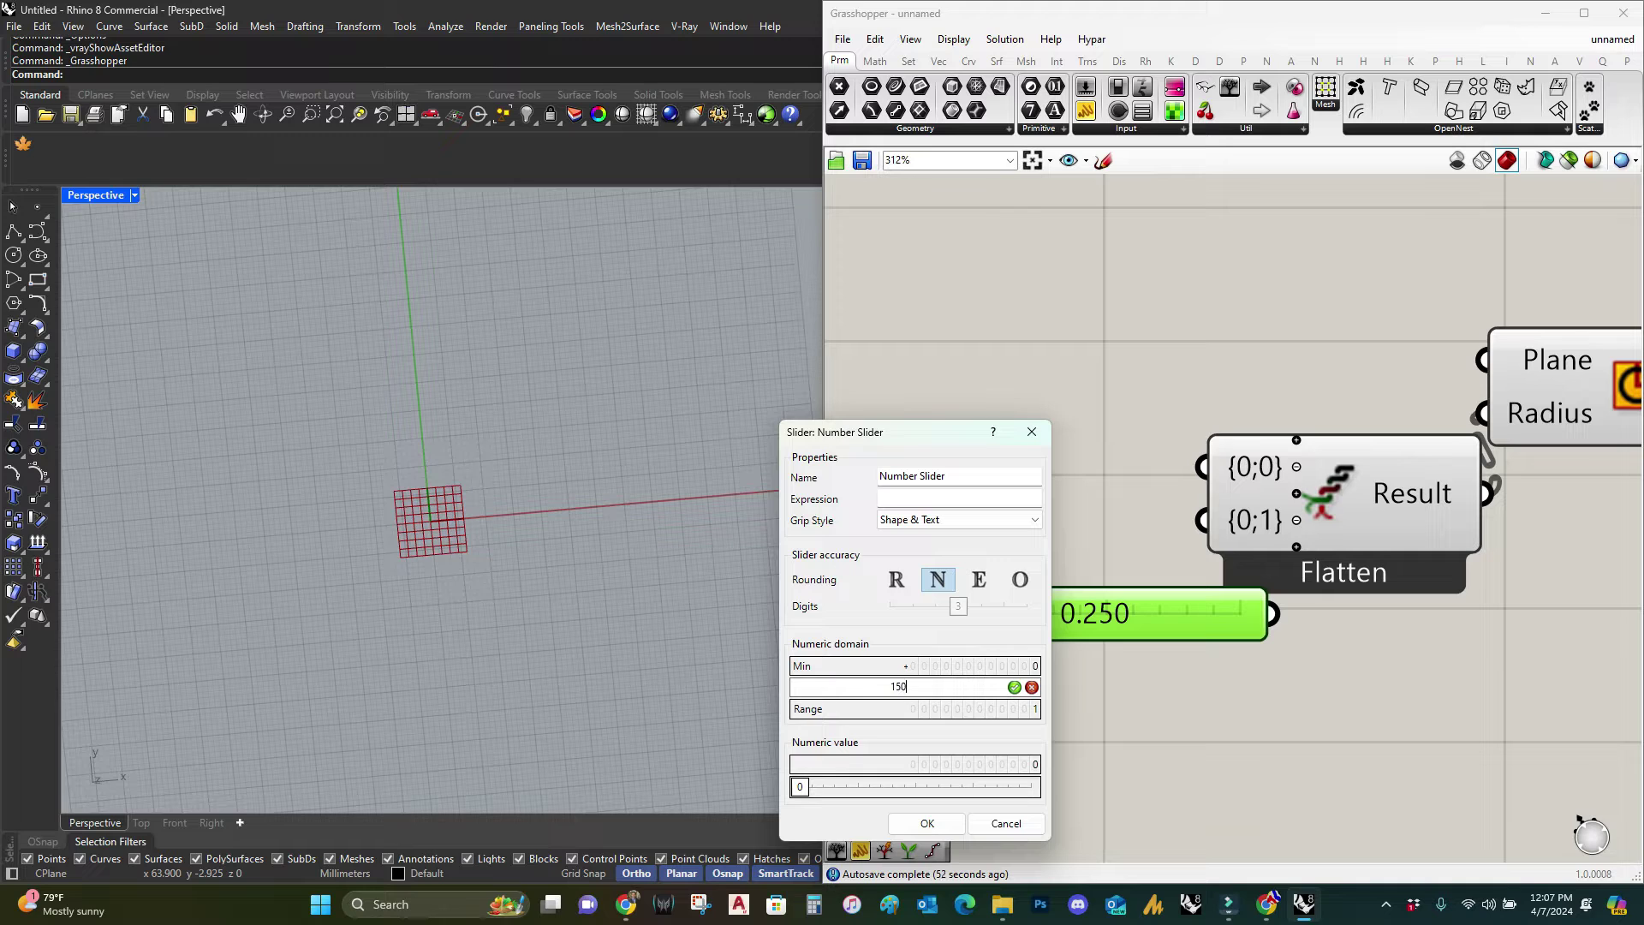
click(1013, 687)
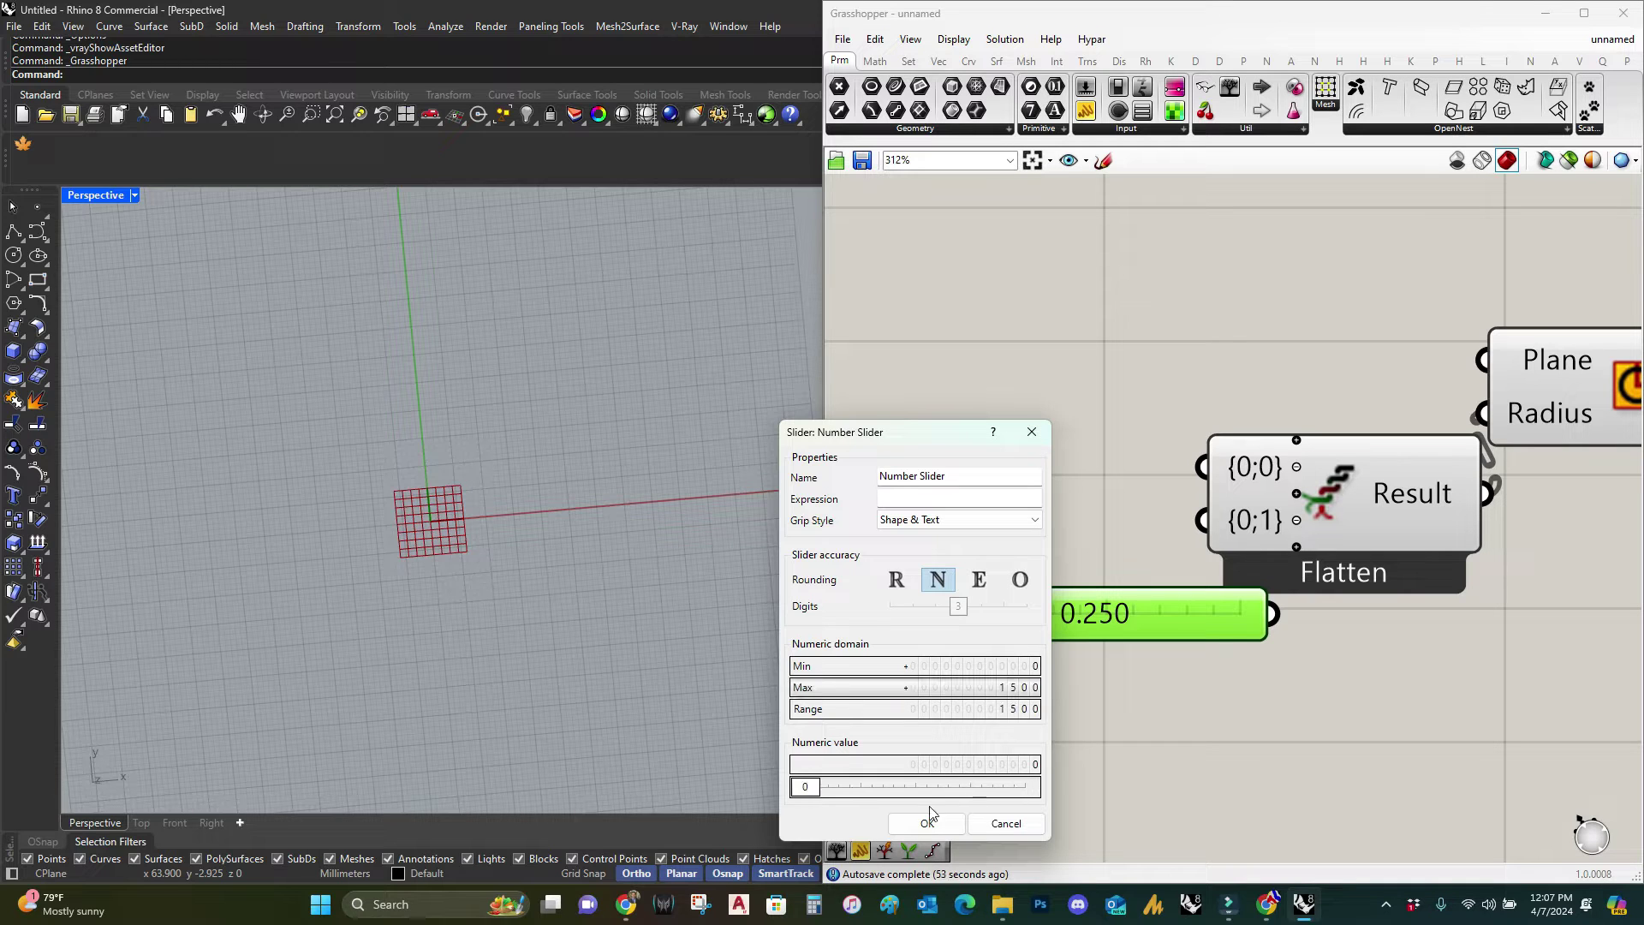
click(927, 823)
- Feed Entwine's {0;0} branch from the slider set to 779 and its {0;1} branch from a copy set to 1260
drag(970, 617, 1112, 639)
drag(1173, 618, 998, 462)
drag(1096, 460, 1205, 467)
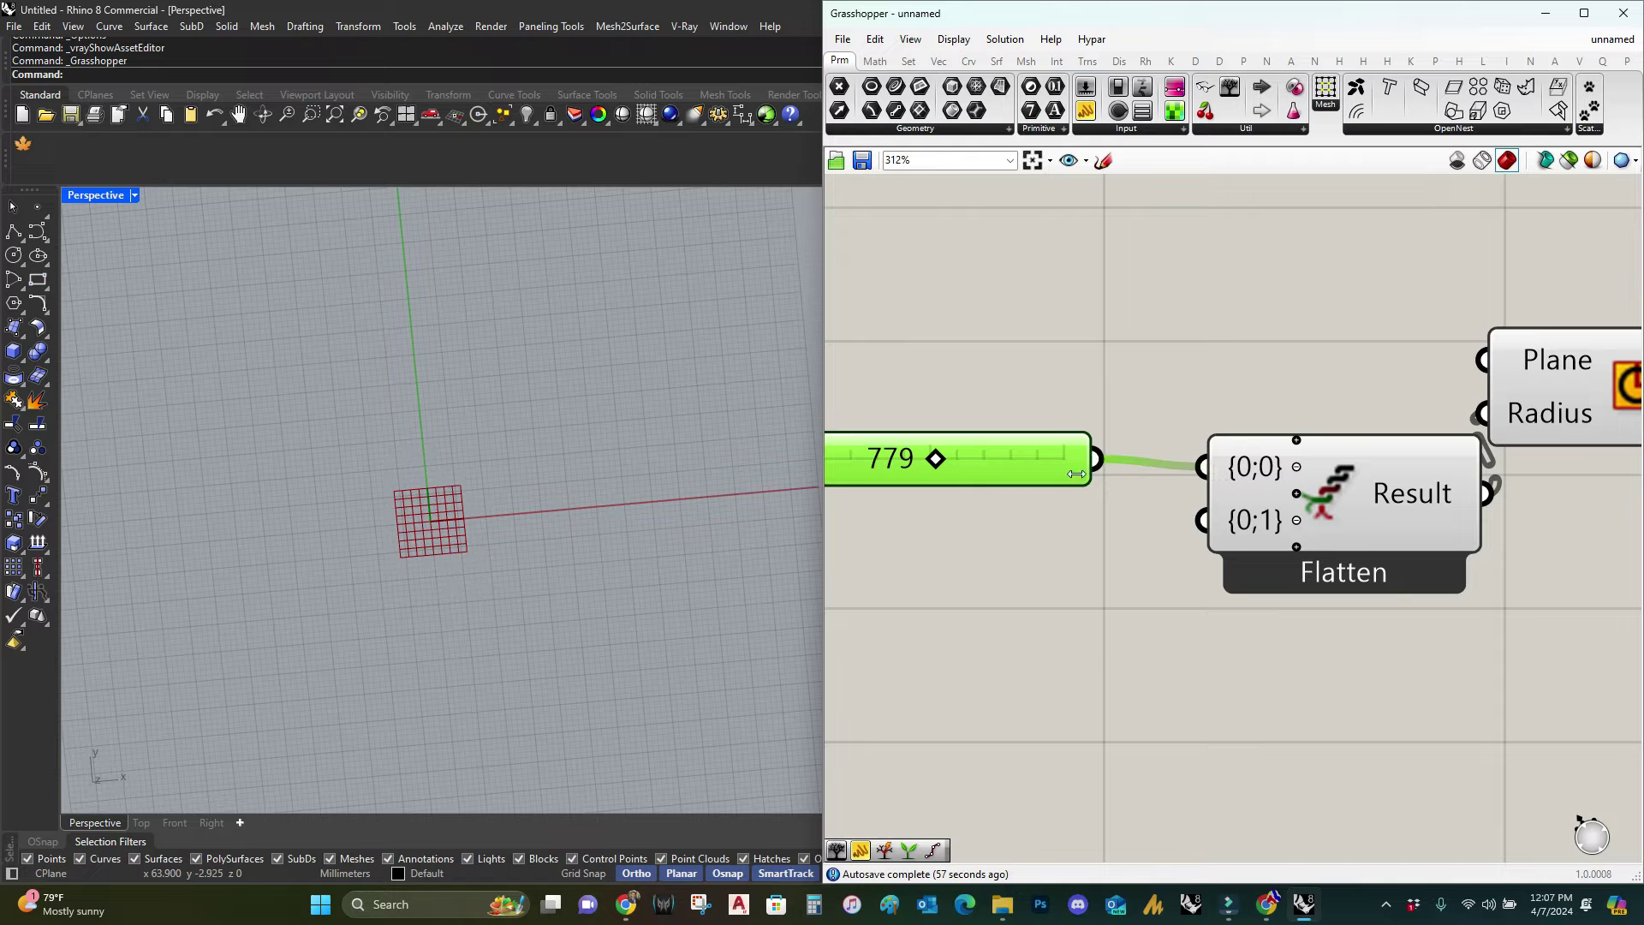
alt+drag(1048, 455, 1067, 604)
drag(955, 607, 1039, 608)
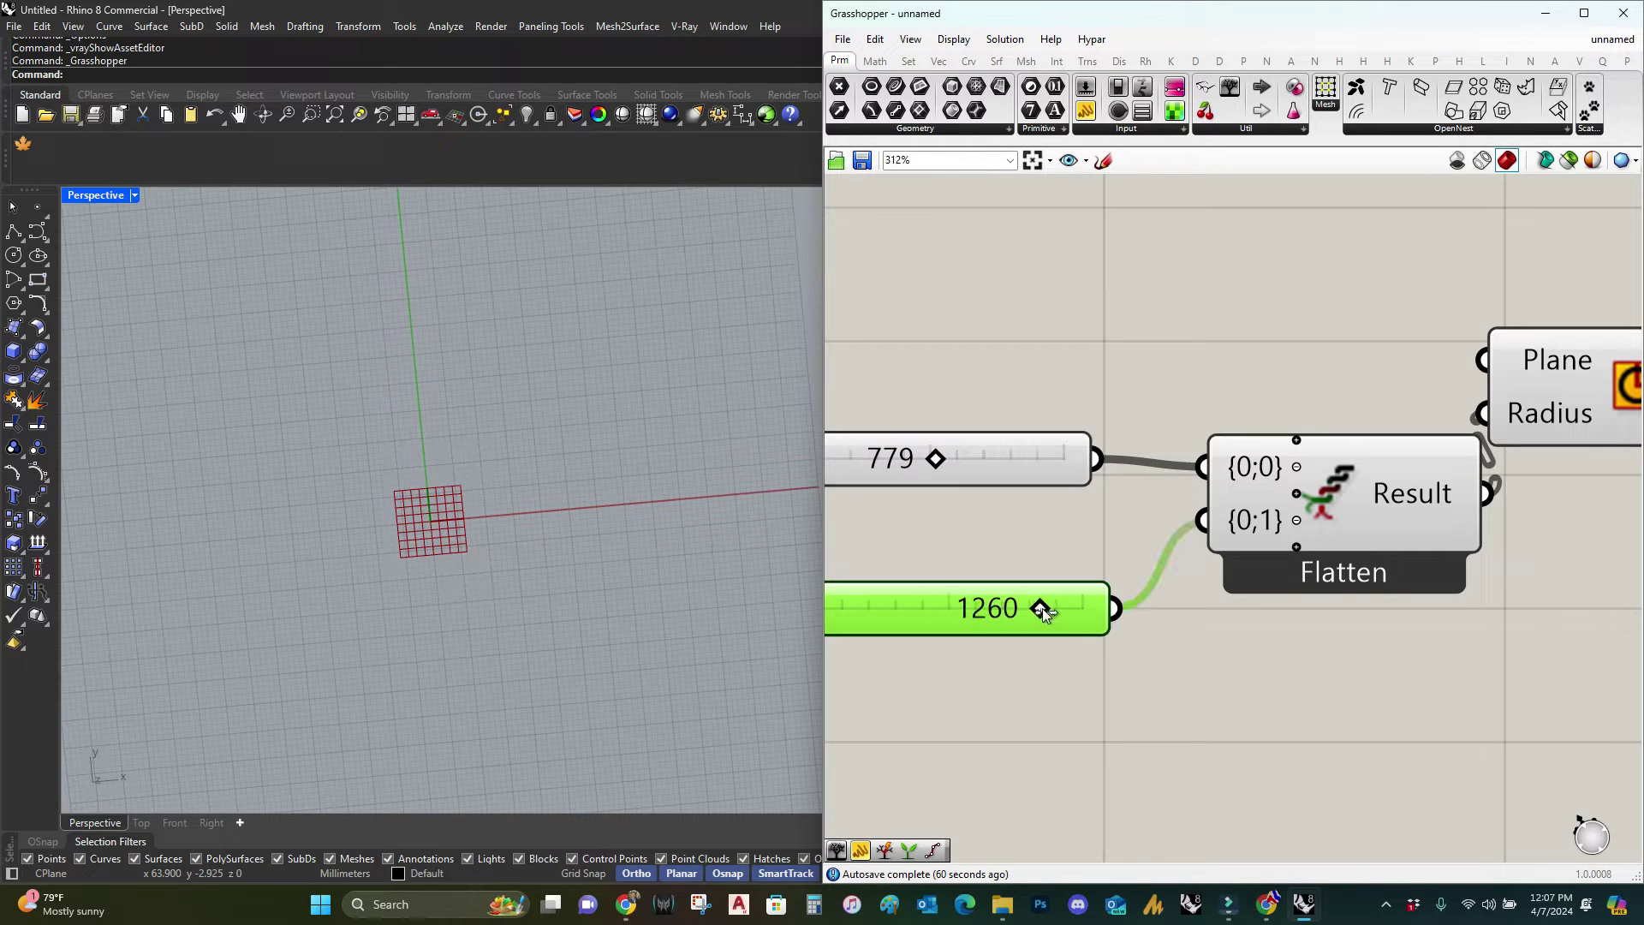
- Move the Circle component a little farther away from the Entwine component
scroll(411, 514, down, 4)
scroll(412, 536, down, 6)
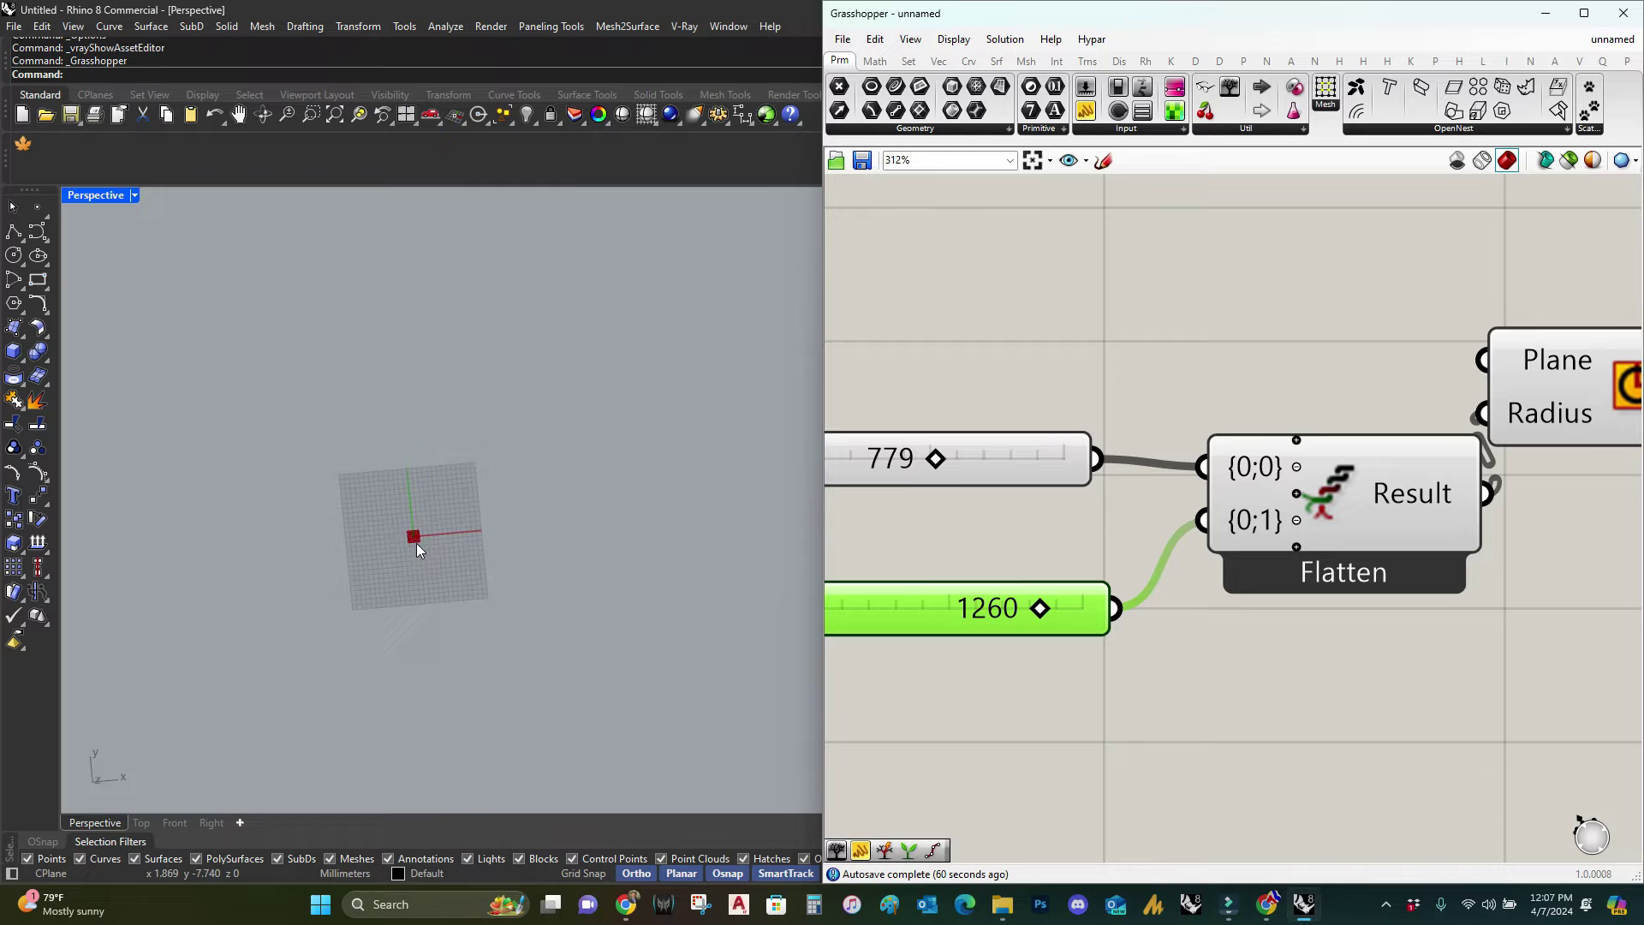
scroll(413, 538, up, 15)
scroll(413, 546, down, 4)
drag(1511, 408, 1561, 400)
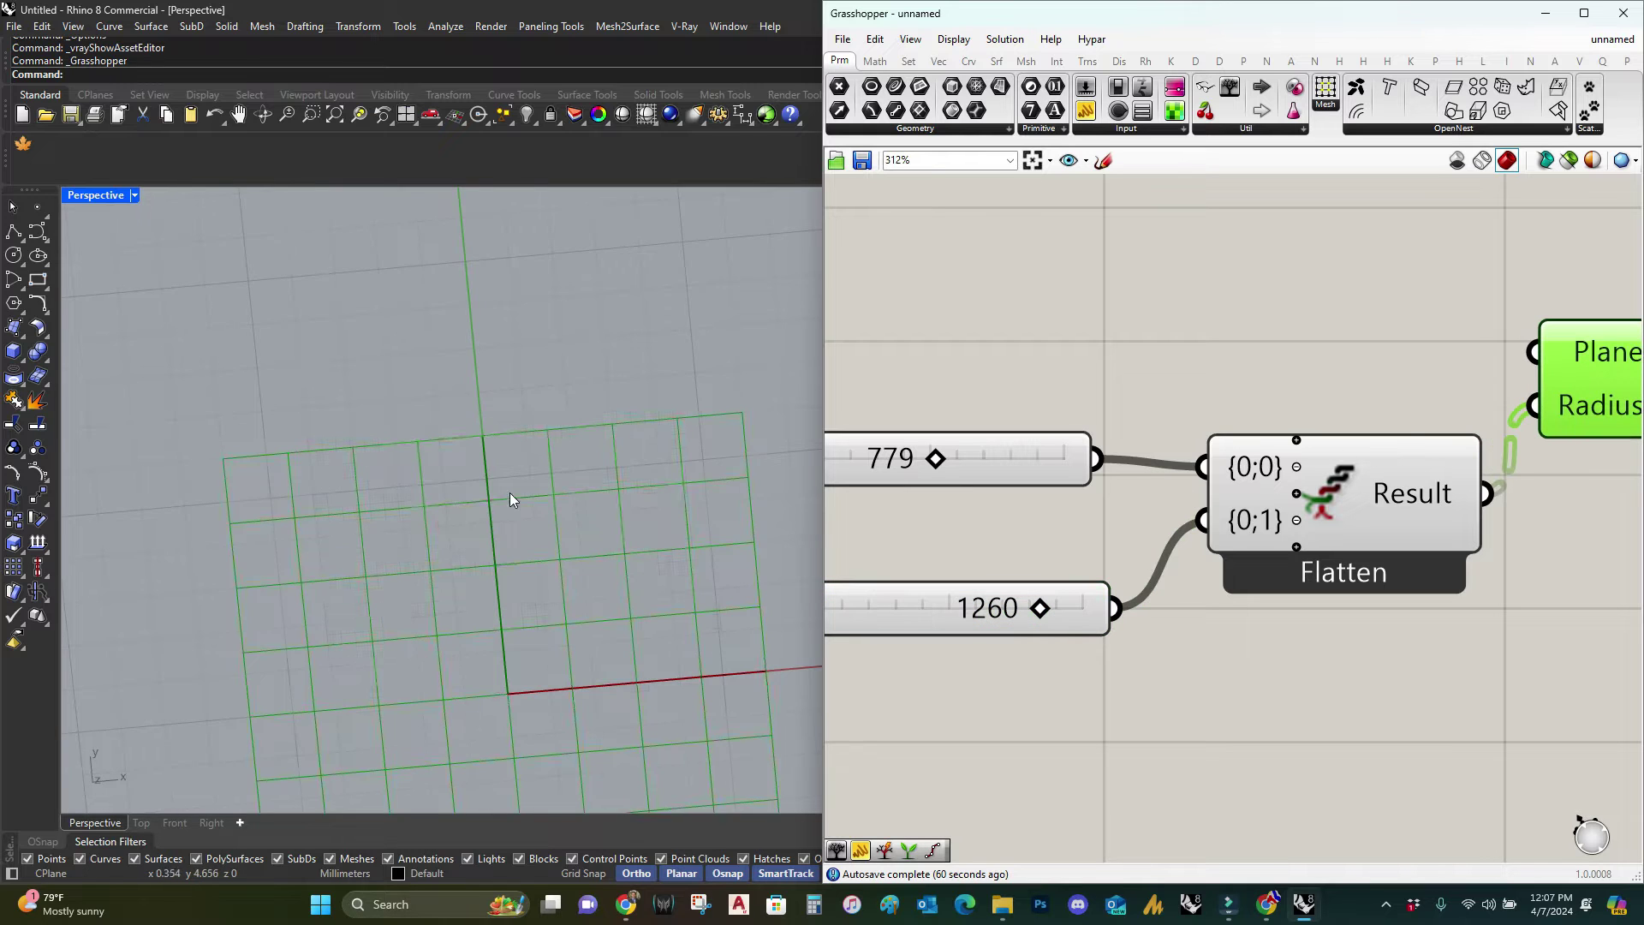
- Bring both circles into view in Rhino and set the slider feeding the {0;1} branch to 1289
scroll(510, 494, down, 8)
scroll(527, 531, up, 8)
scroll(351, 329, down, 10)
scroll(511, 537, up, 12)
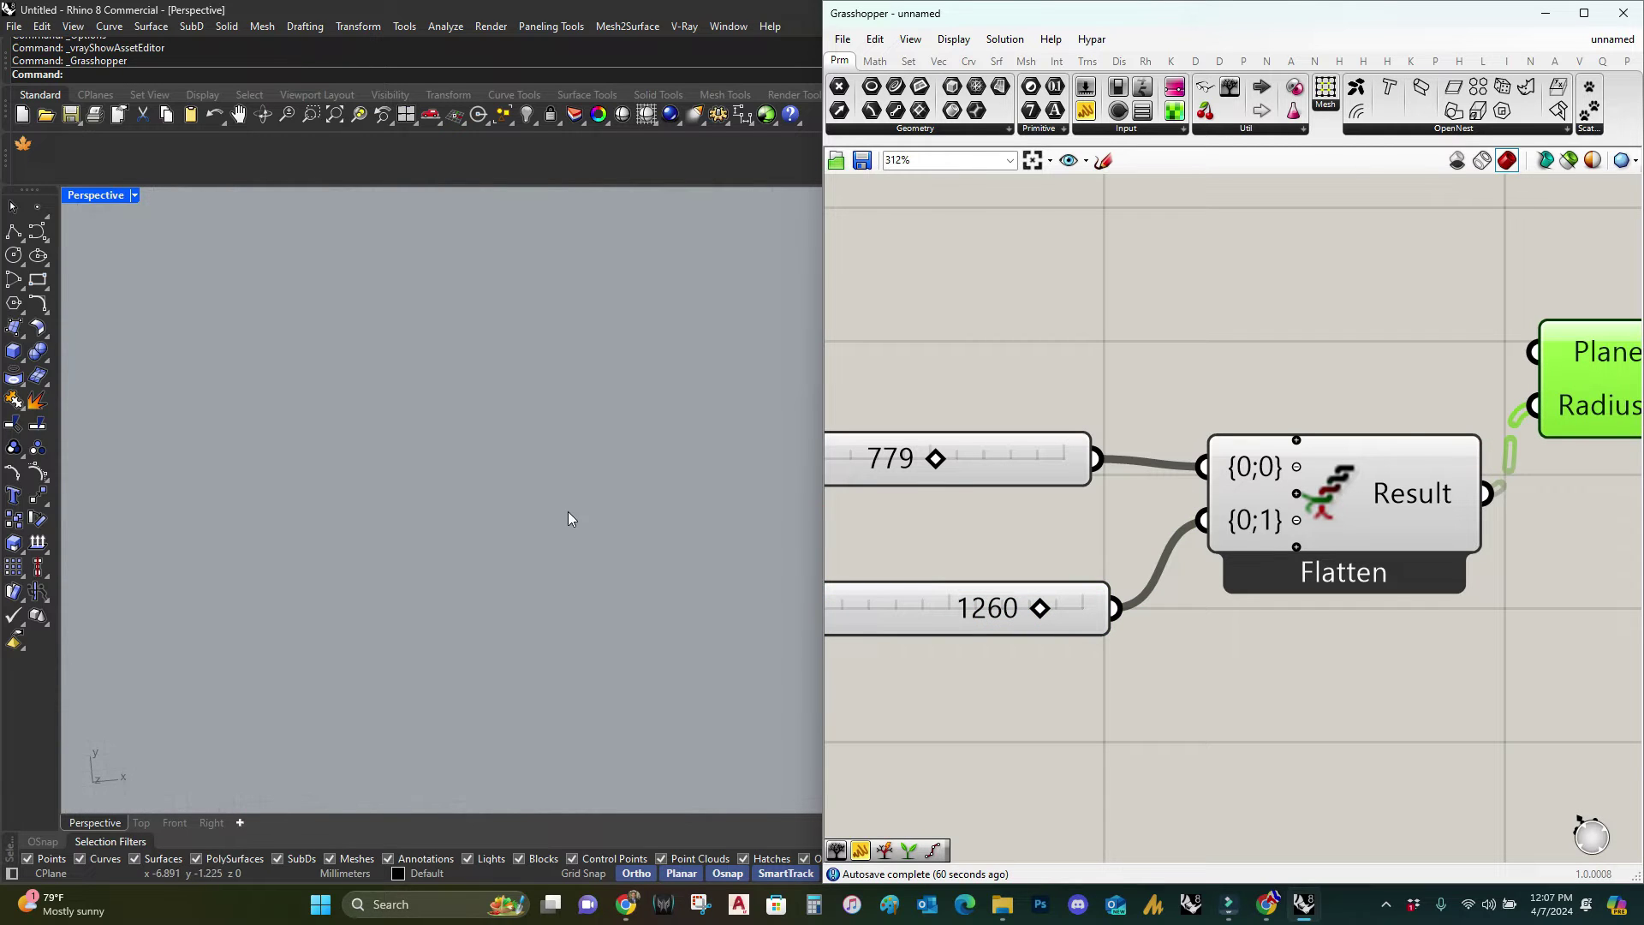
scroll(568, 511, up, 5)
text(Z)
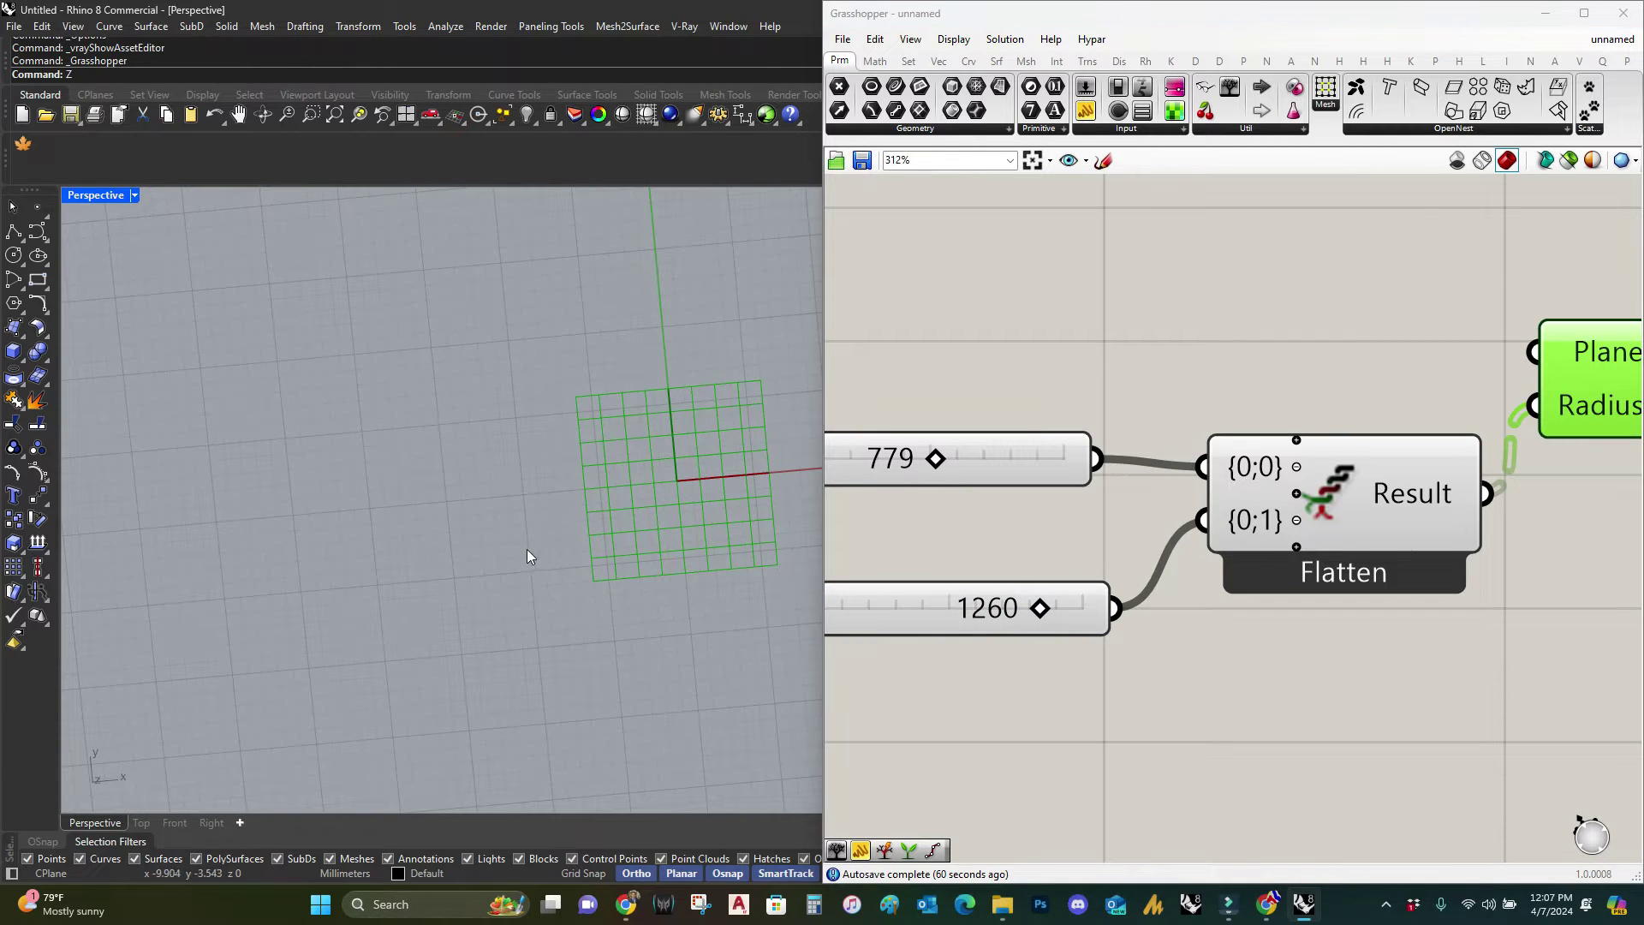
scroll(526, 558, down, 8)
scroll(518, 565, up, 3)
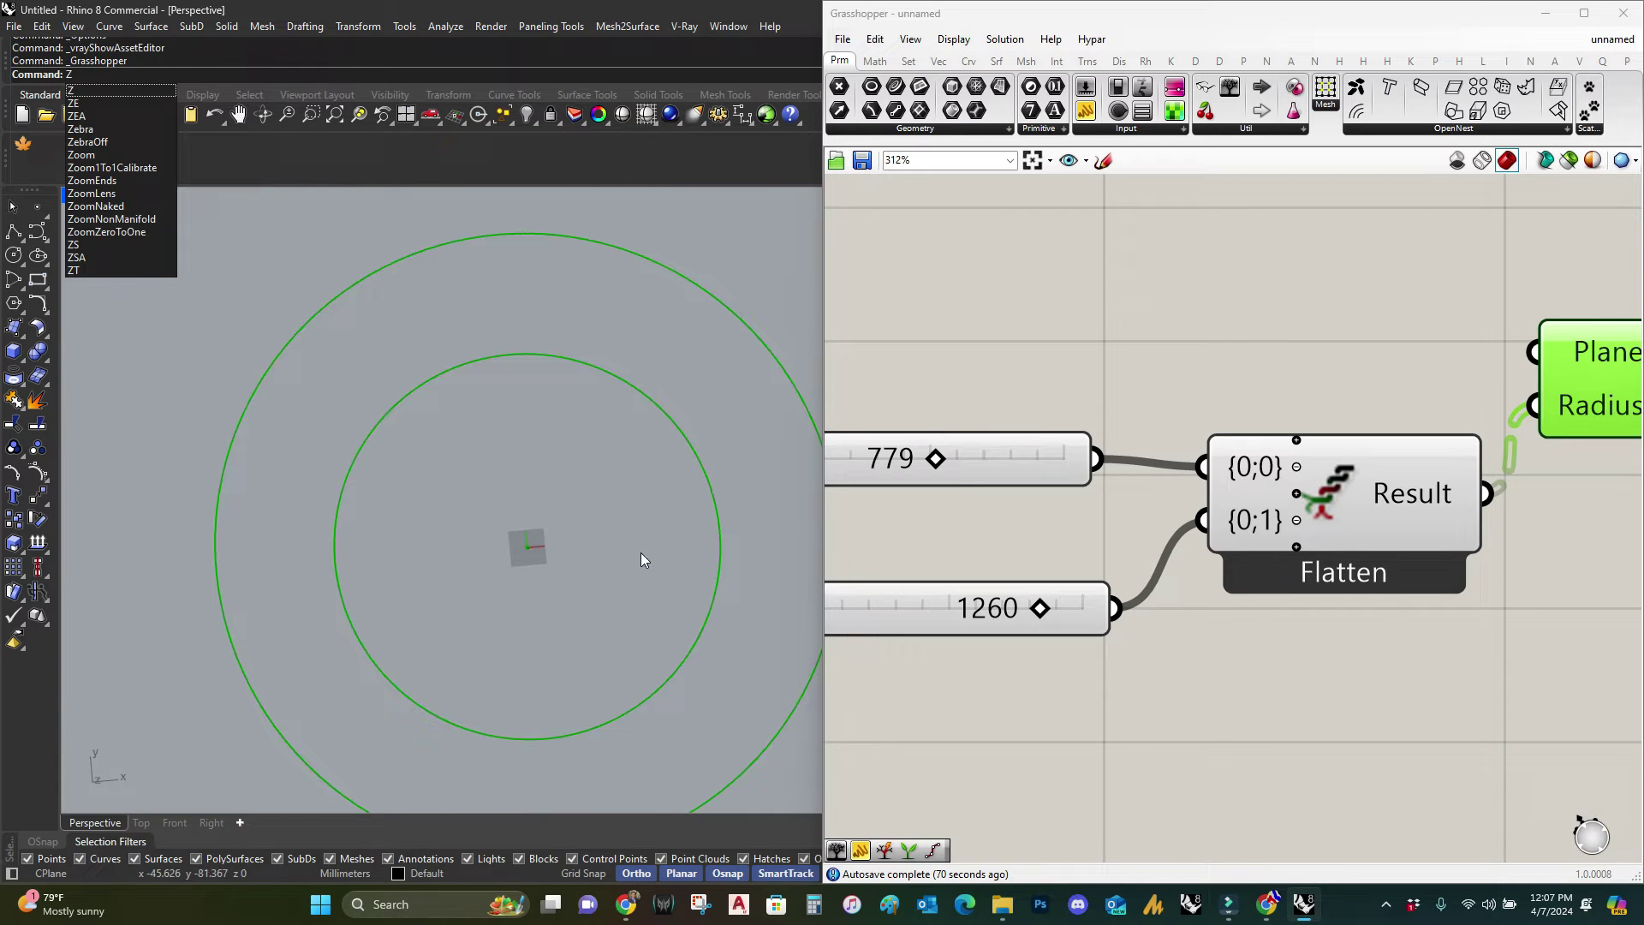
mouse_move(1044, 613)
mouse_down()
mouse_move(1061, 609)
mouse_move(1045, 609)
mouse_up()
scroll(899, 514, down, 3)
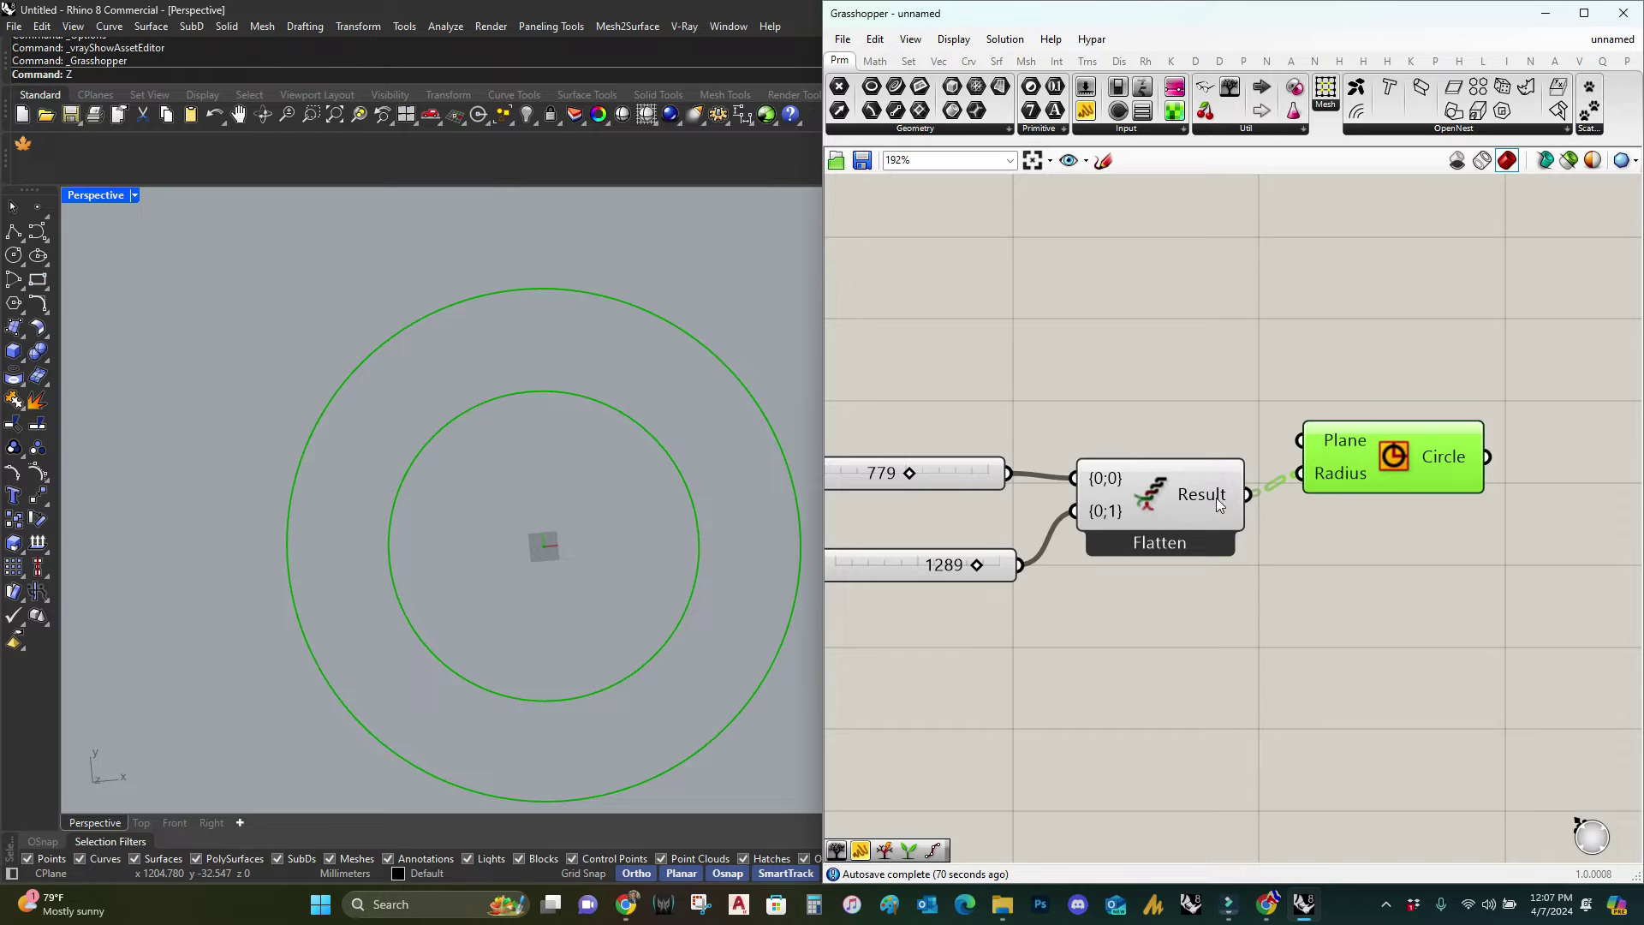
mouse_move(1216, 500)
- Add a Divide Curve component beside the Circle component and feed its Curve input from the Circle output
right_drag(1441, 558, 1294, 529)
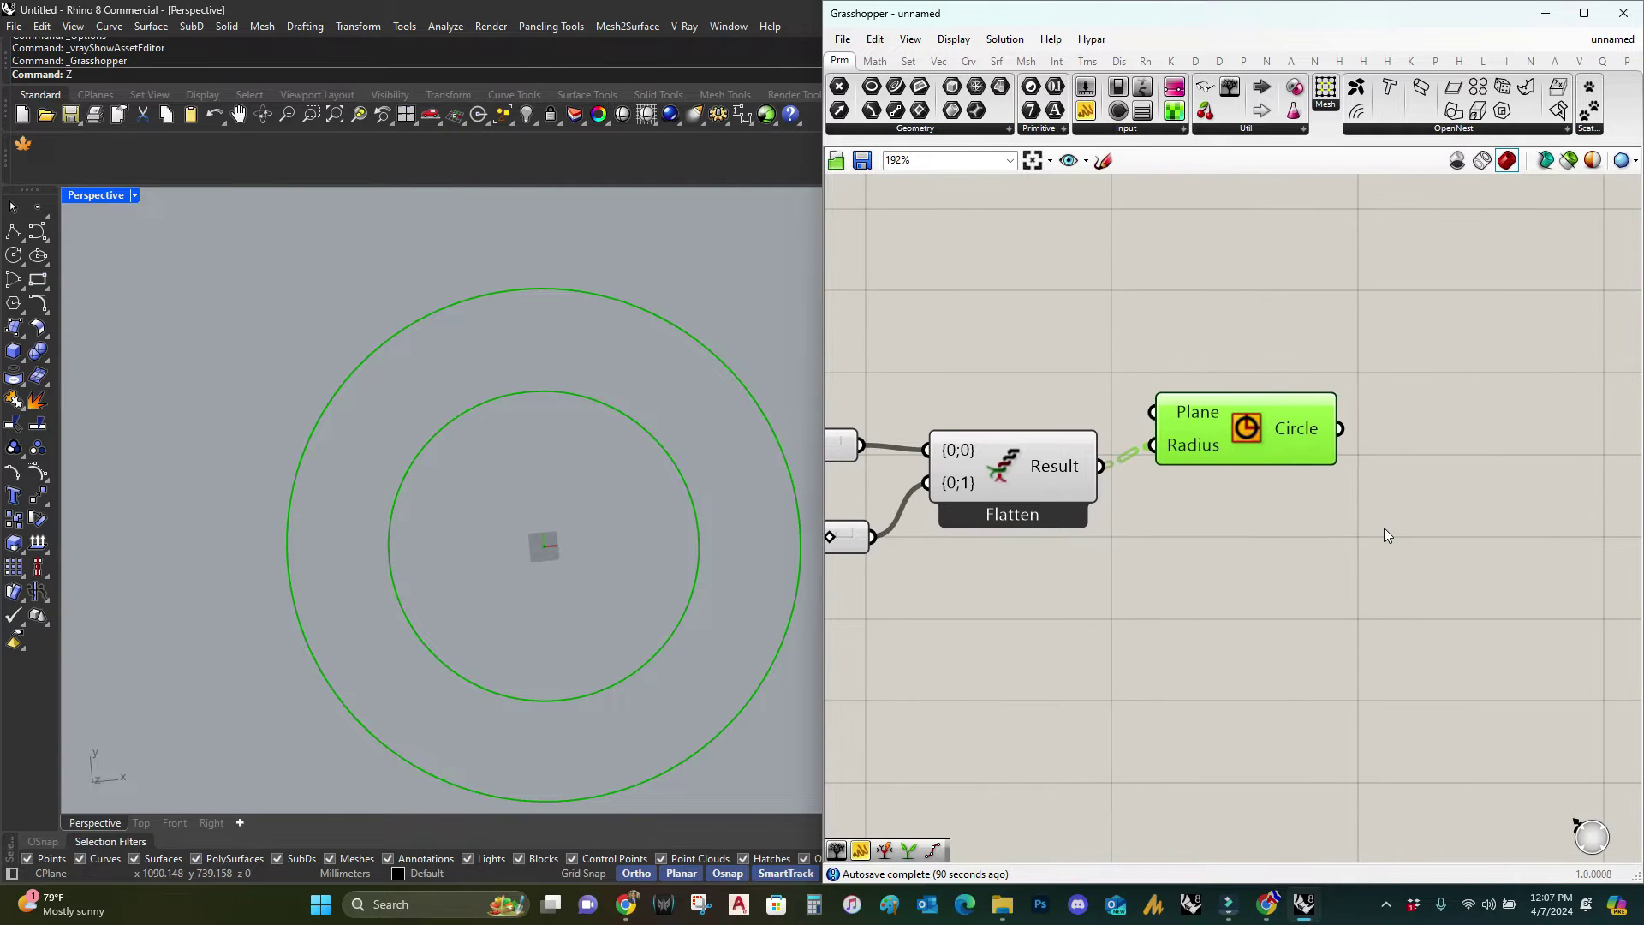
double_click(1384, 528)
text(divide)
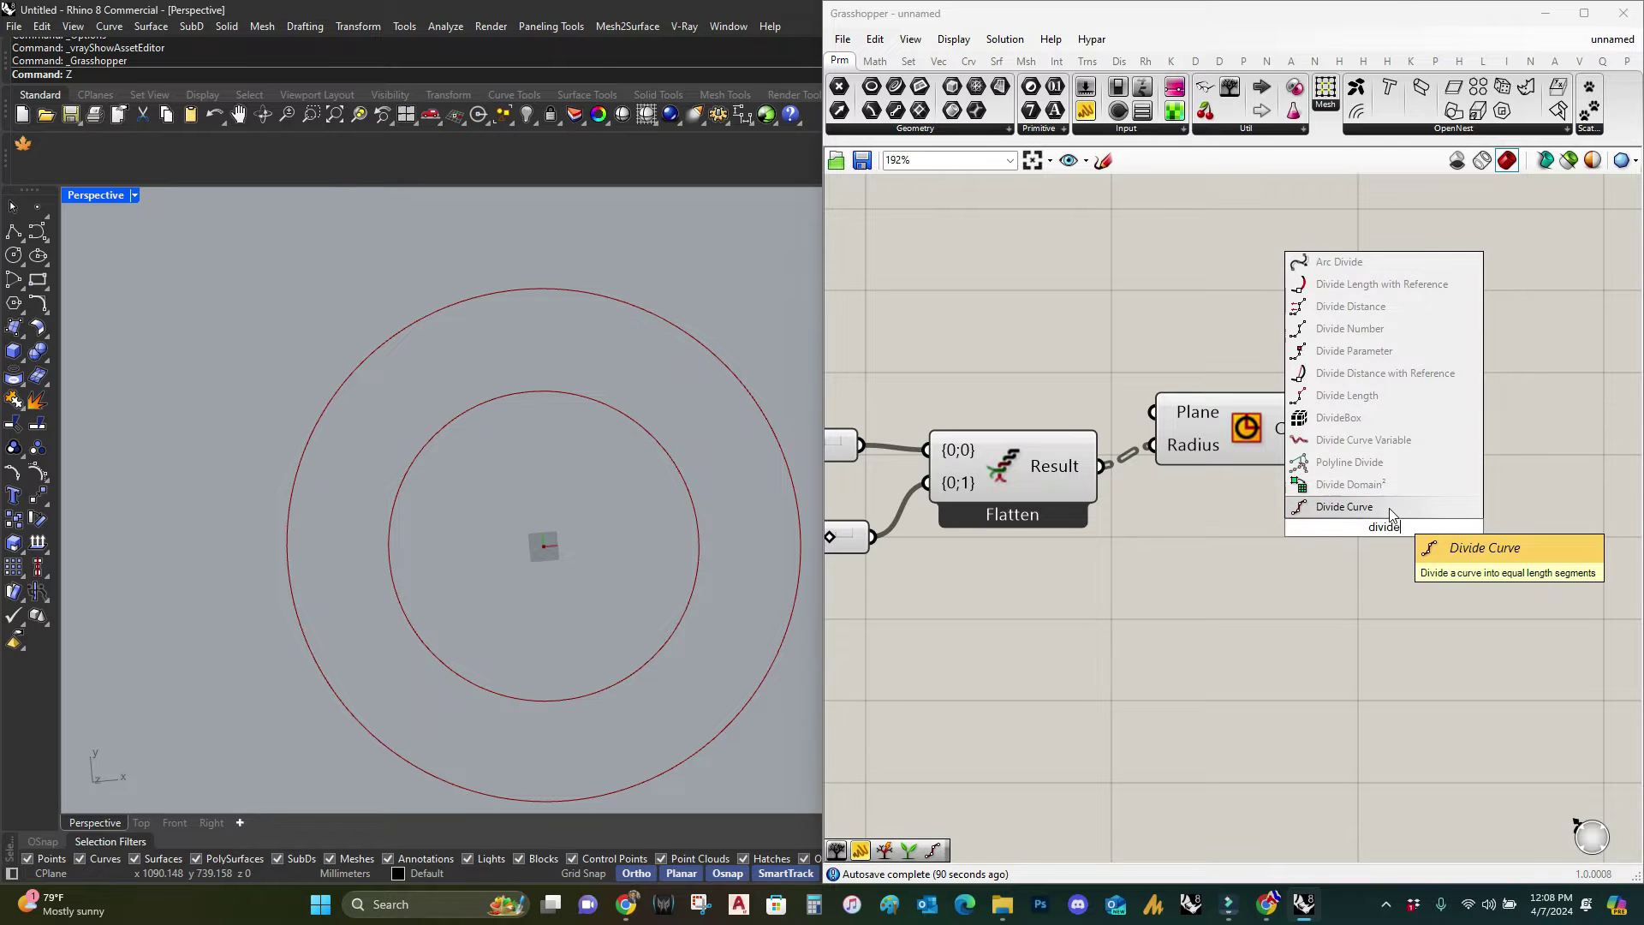
click(1392, 510)
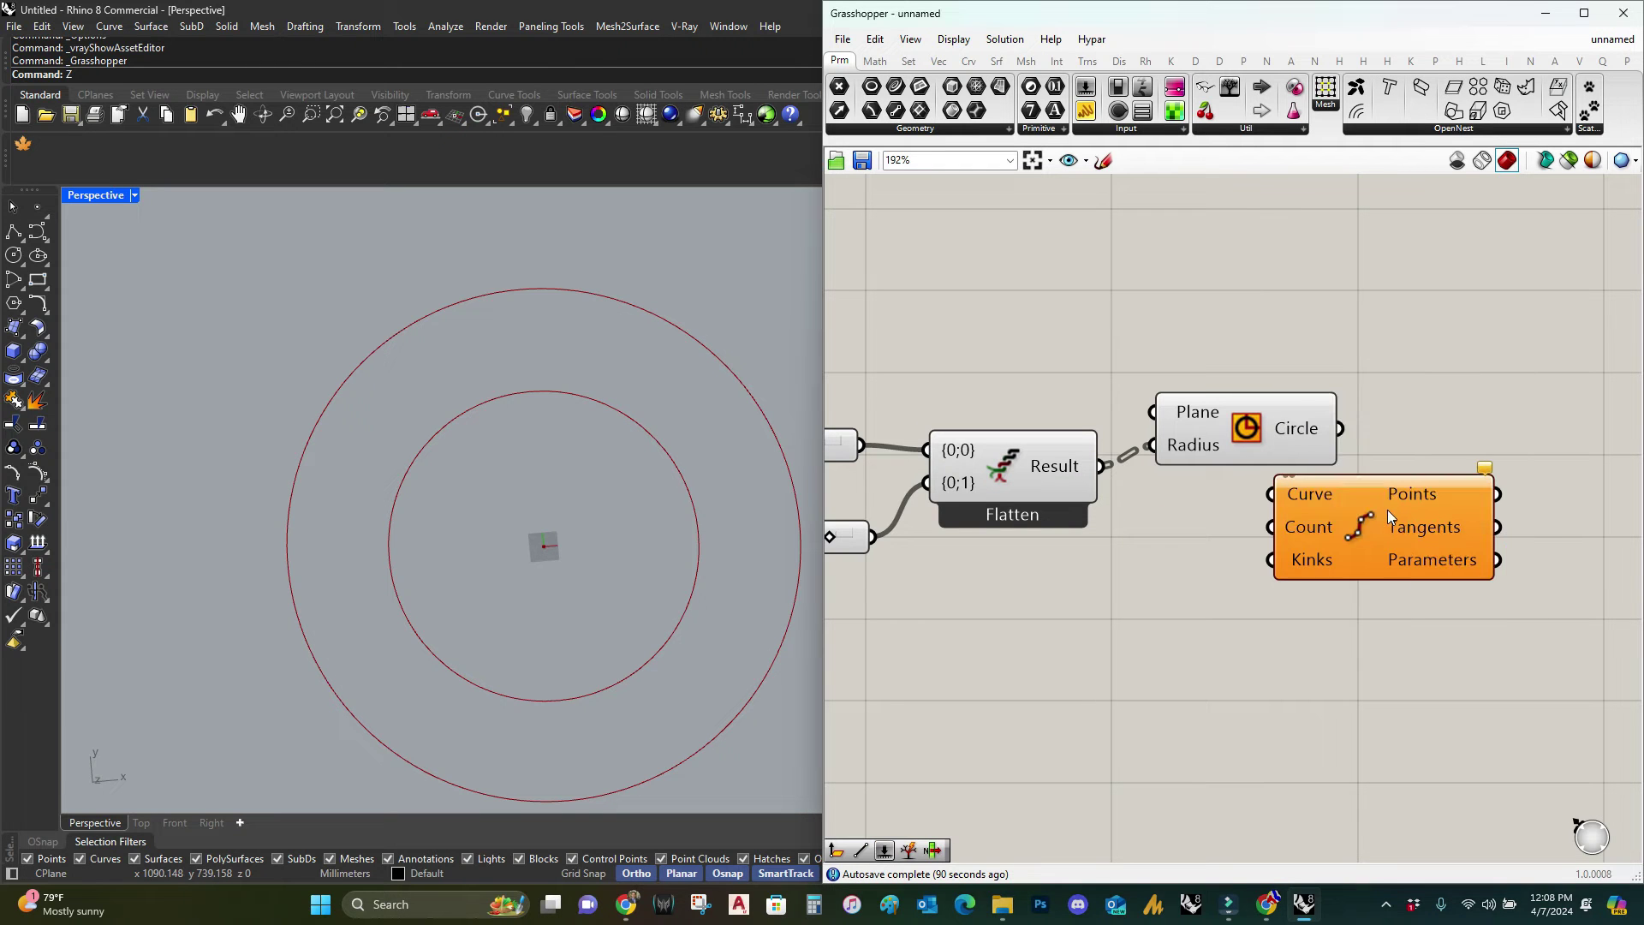
drag(1340, 429, 1318, 473)
drag(1390, 524, 1476, 524)
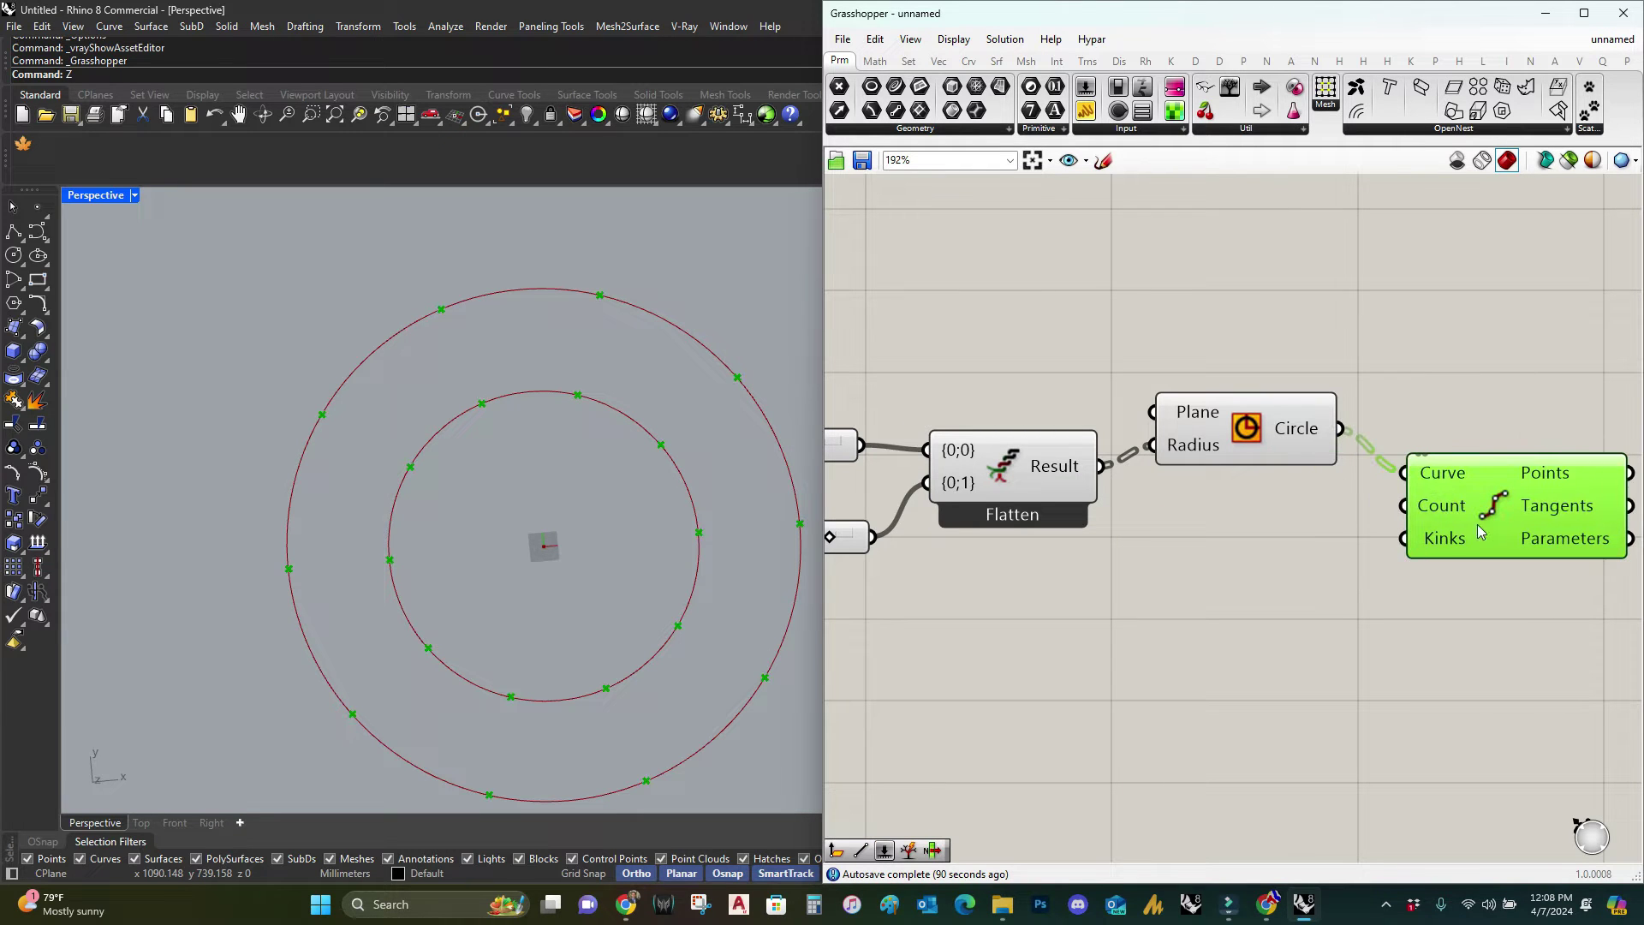
- Add a number slider below the Circle component, restricted to even numbers with a maximum of 36
click(1165, 681)
double_click(1164, 681)
text(slider)
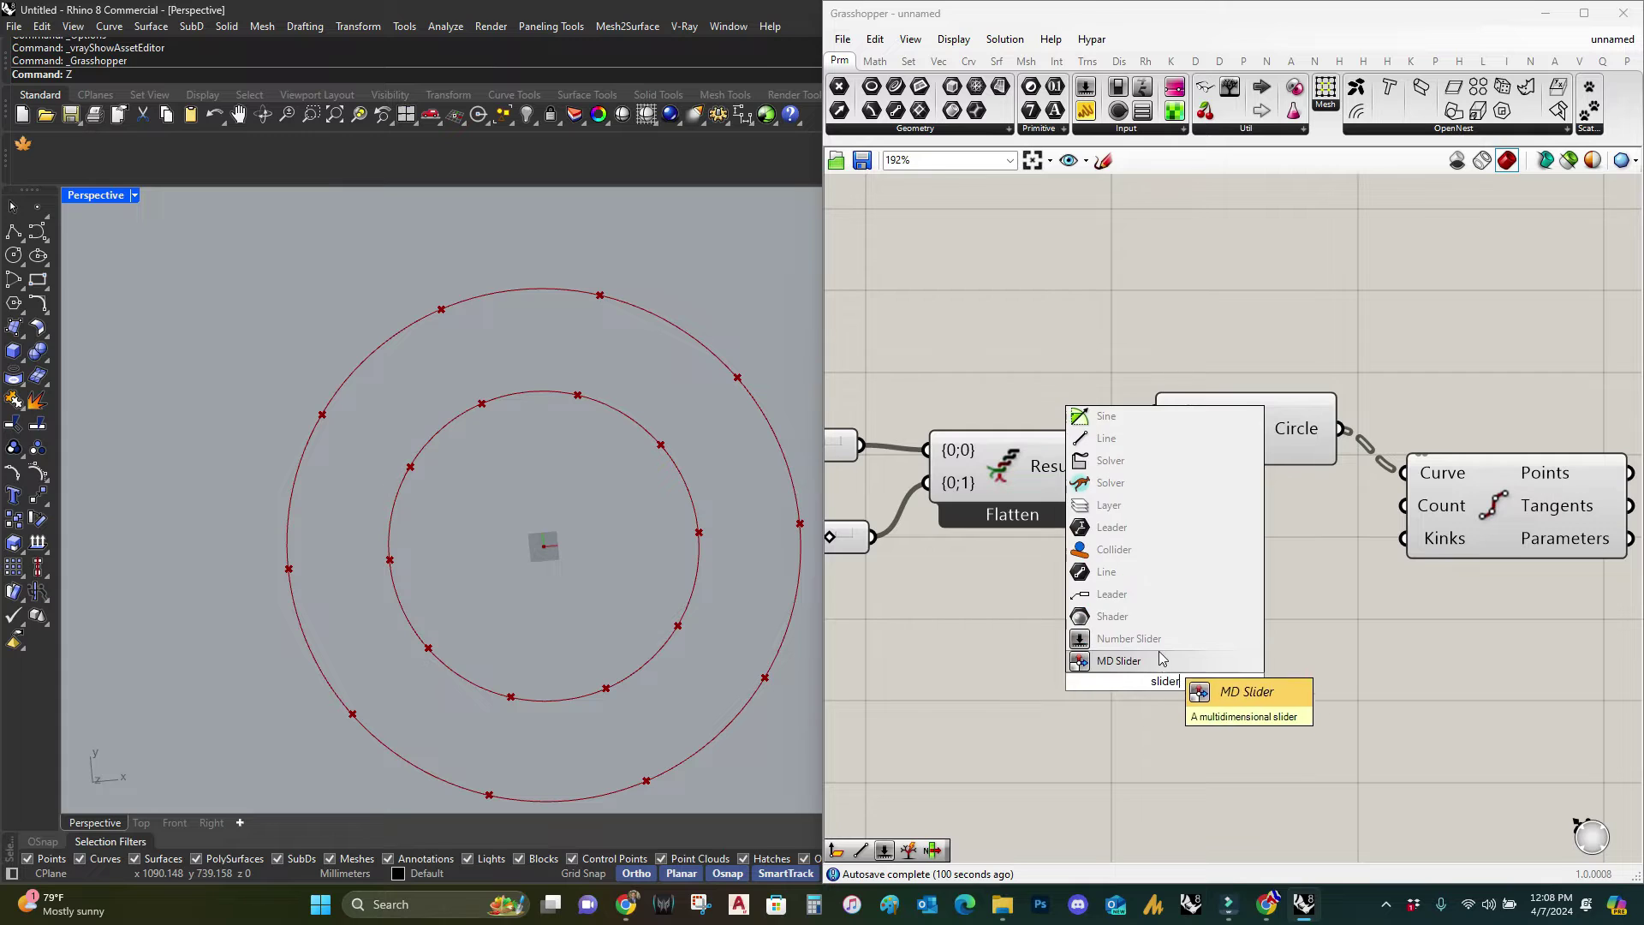
click(1129, 639)
click(1041, 690)
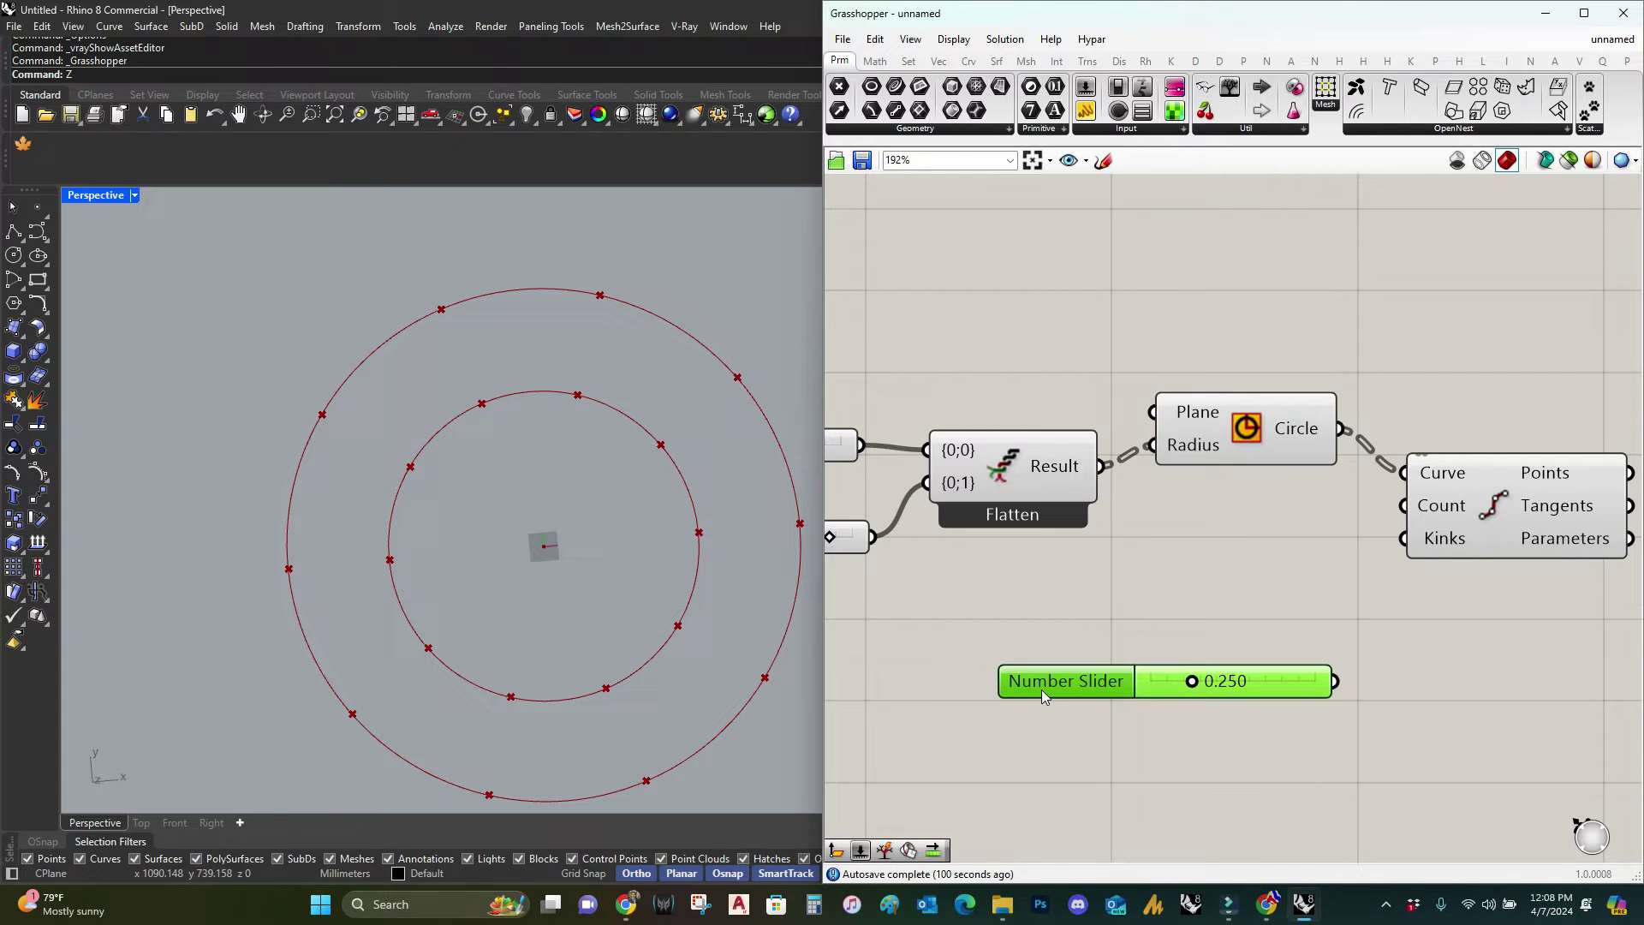
double_click(1041, 690)
click(1062, 616)
double_click(1105, 724)
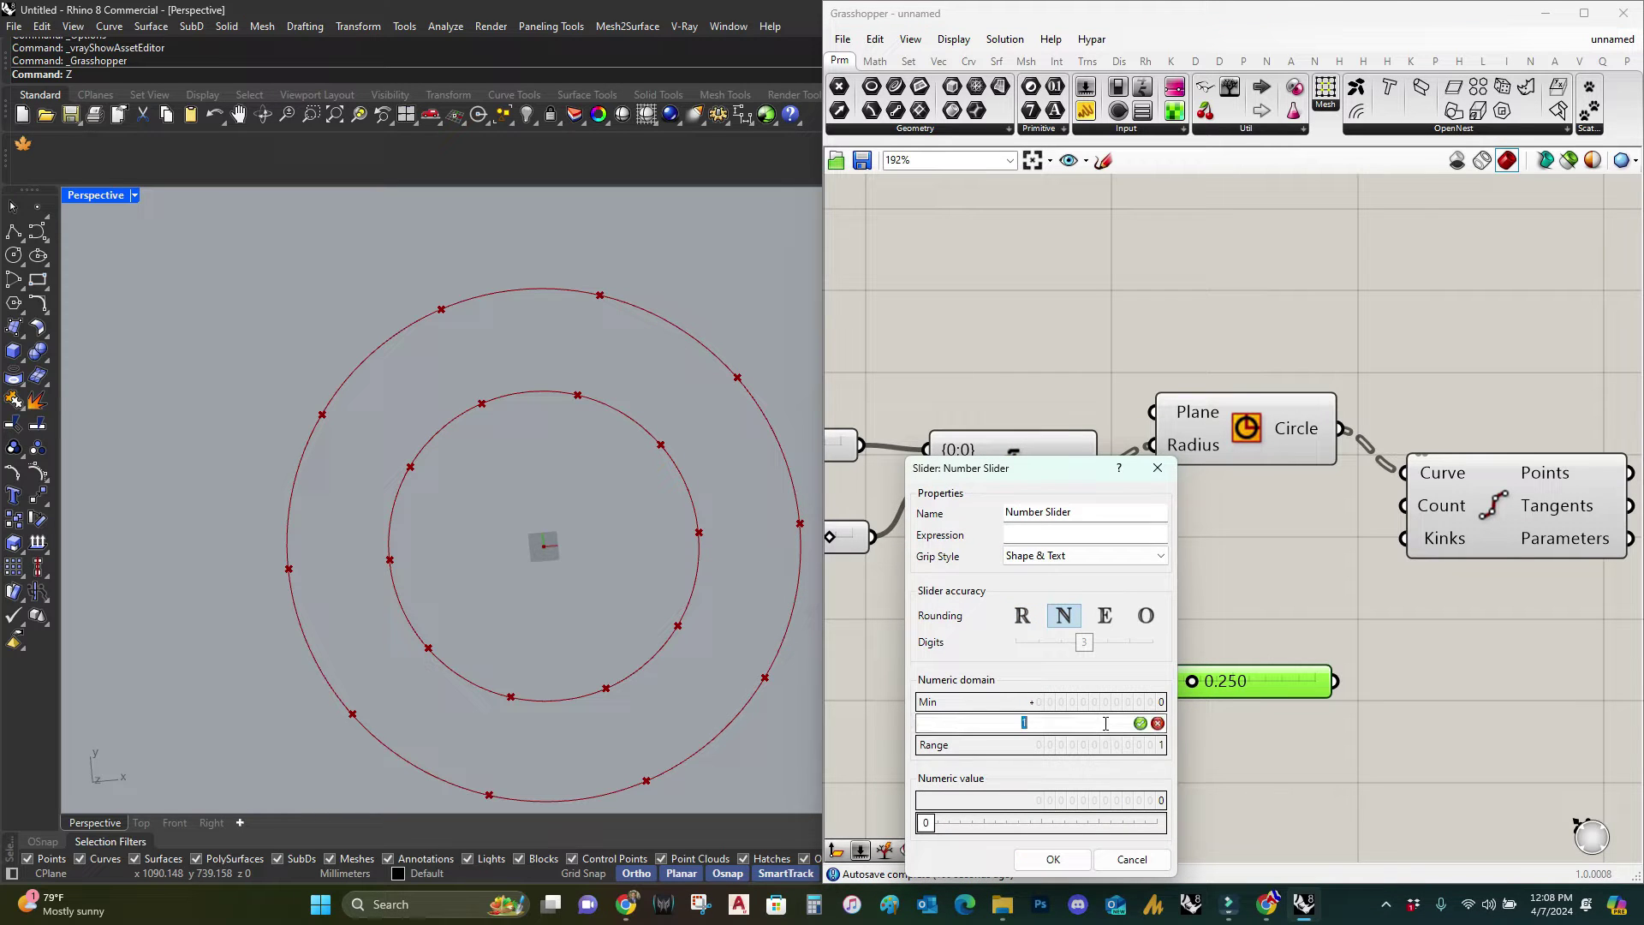
text(36)
click(1106, 618)
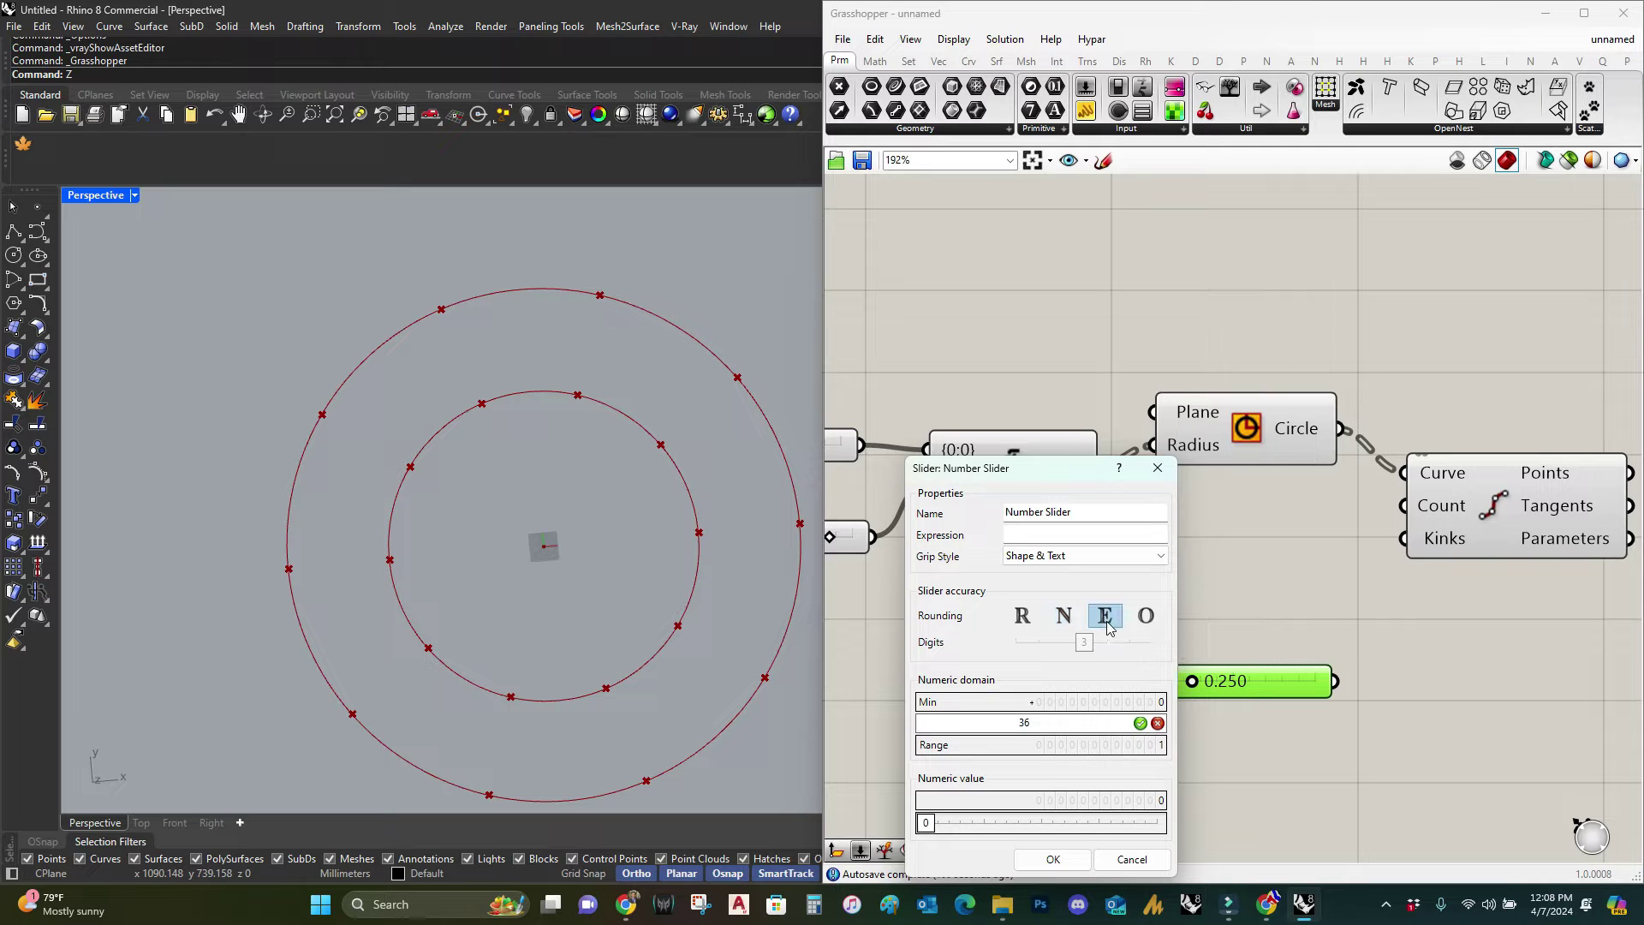
click(1052, 860)
- Connect the new slider to Divide Curve's Count input and set it to 24
drag(1403, 505, 1333, 681)
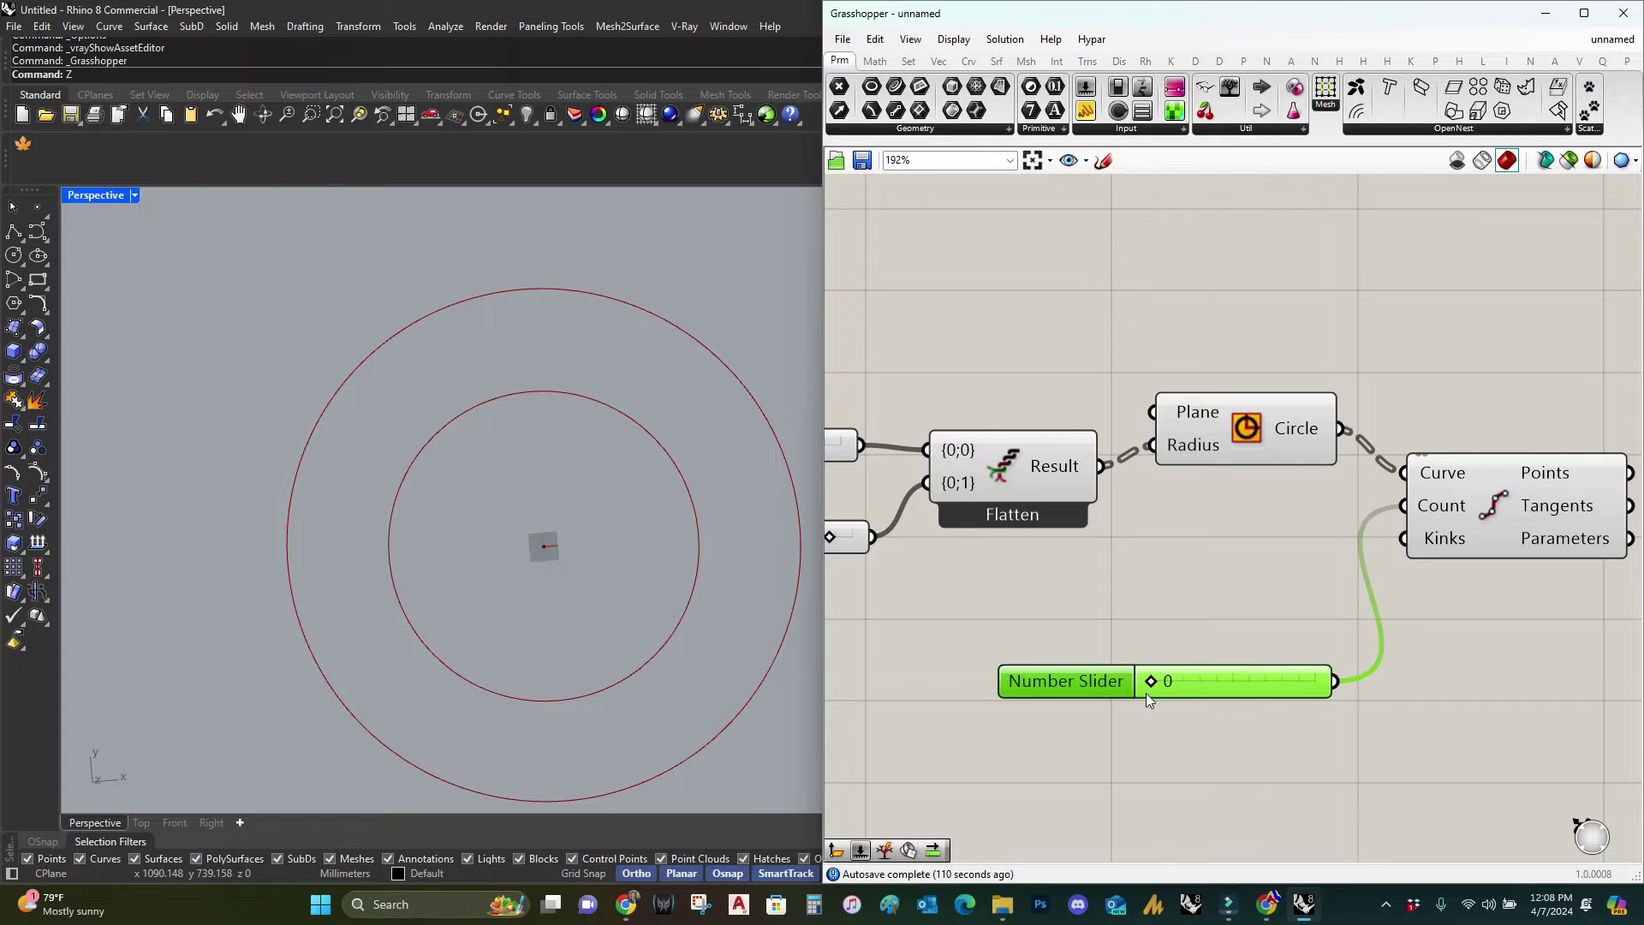
drag(1154, 683, 1269, 690)
right_drag(1410, 655, 1046, 643)
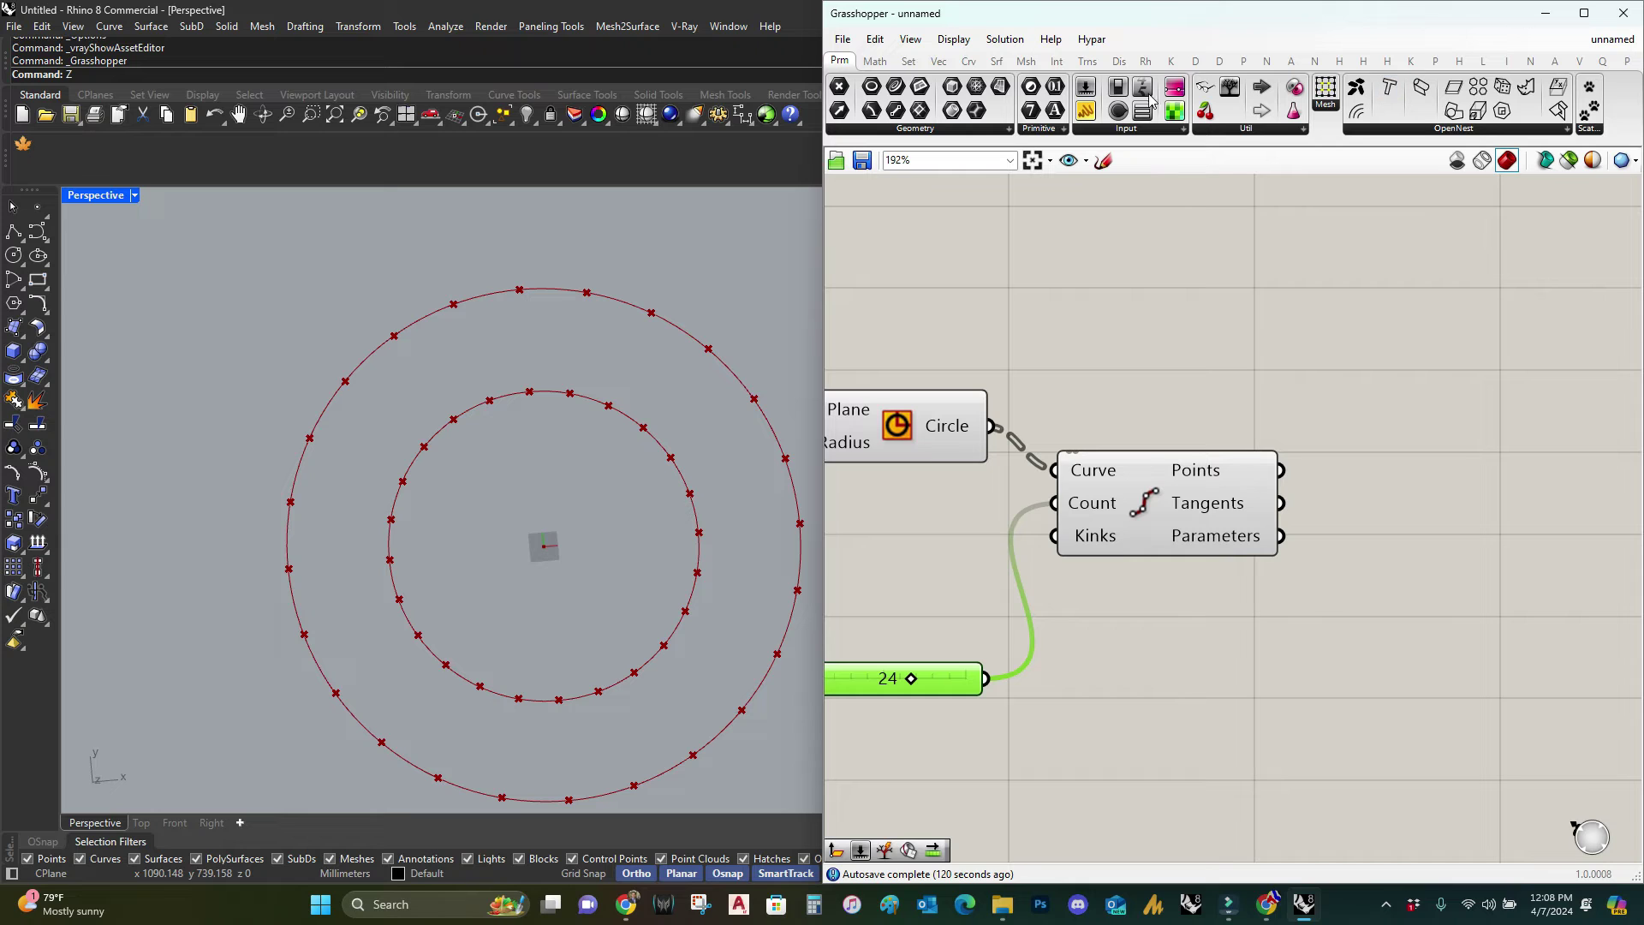
- Place the utility component with the Exceptions input in the empty canvas area above Circle and Divide Curve
click(1205, 87)
click(1069, 247)
right_drag(1265, 264, 1252, 307)
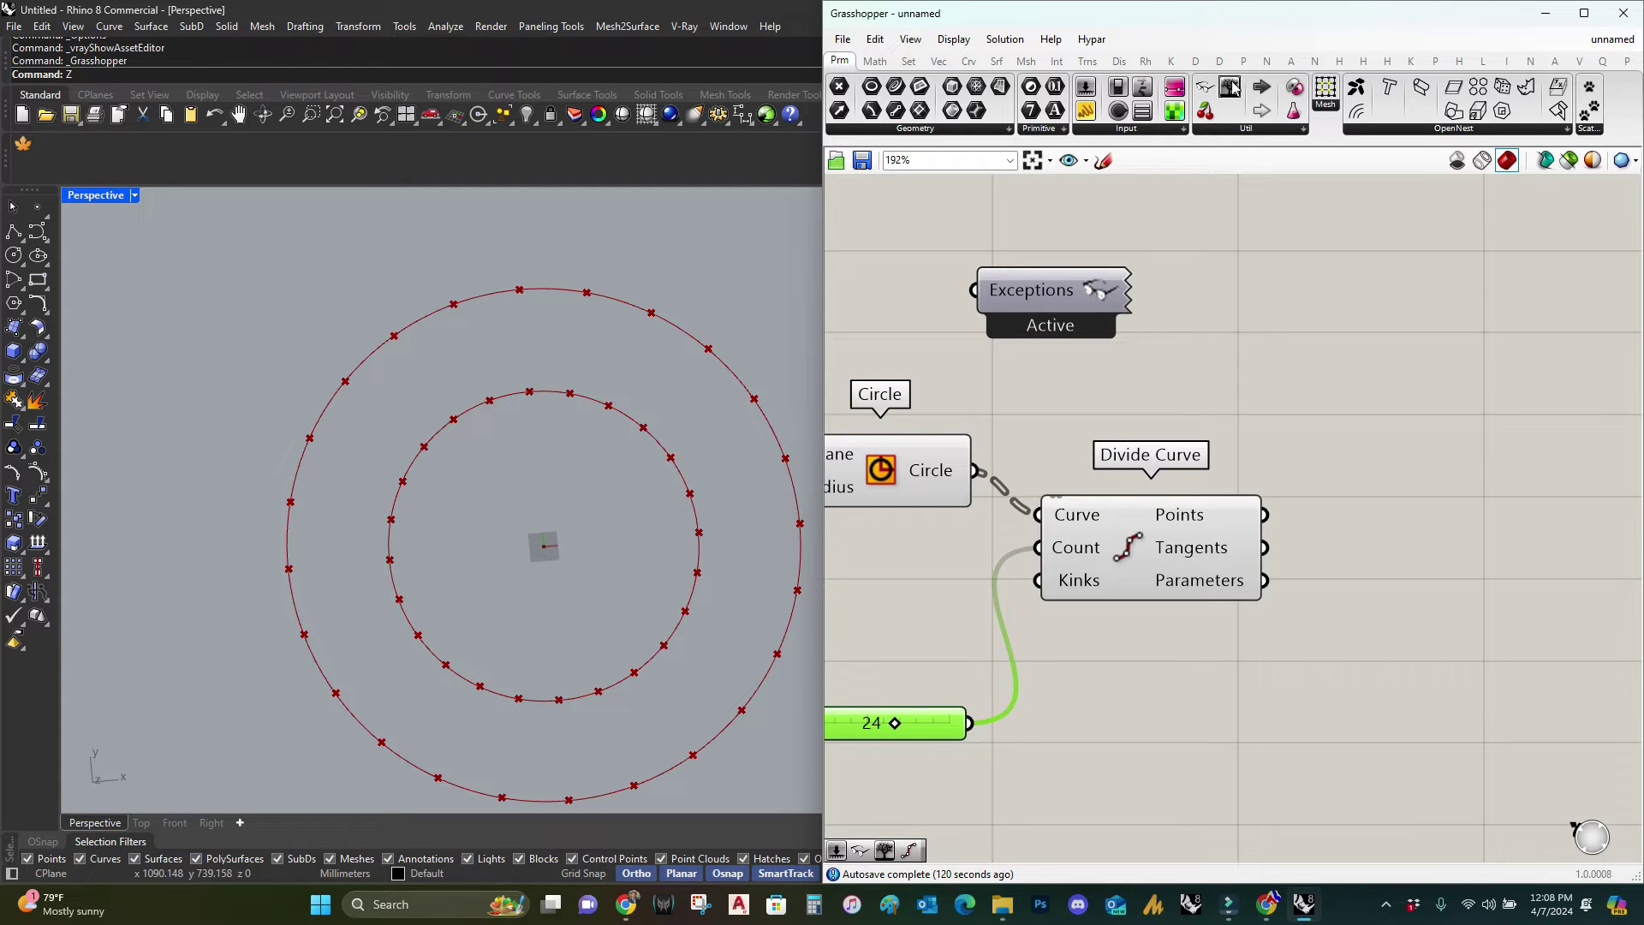
- Place a Param Viewer above Divide Curve and feed it from the Points output
drag(1230, 87, 1399, 353)
right_drag(1337, 485, 1214, 494)
drag(1151, 351, 1141, 524)
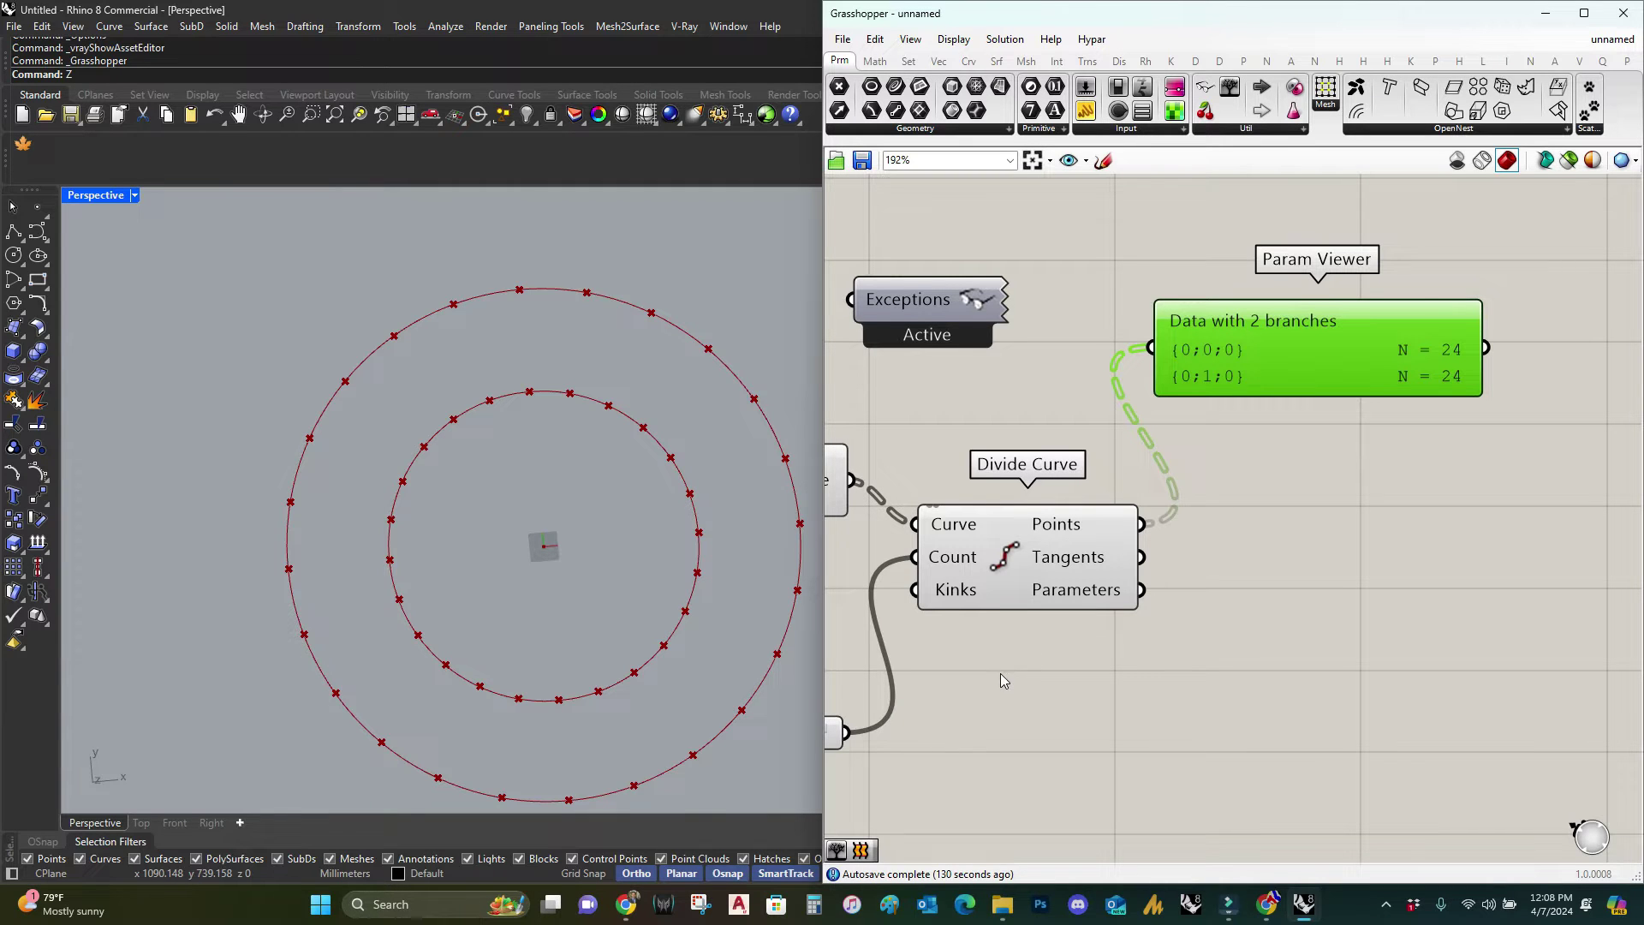
- Add a Cull Pattern component and place it below the Param Viewer, leaving room for a panel beside it
right_drag(1240, 585, 1199, 554)
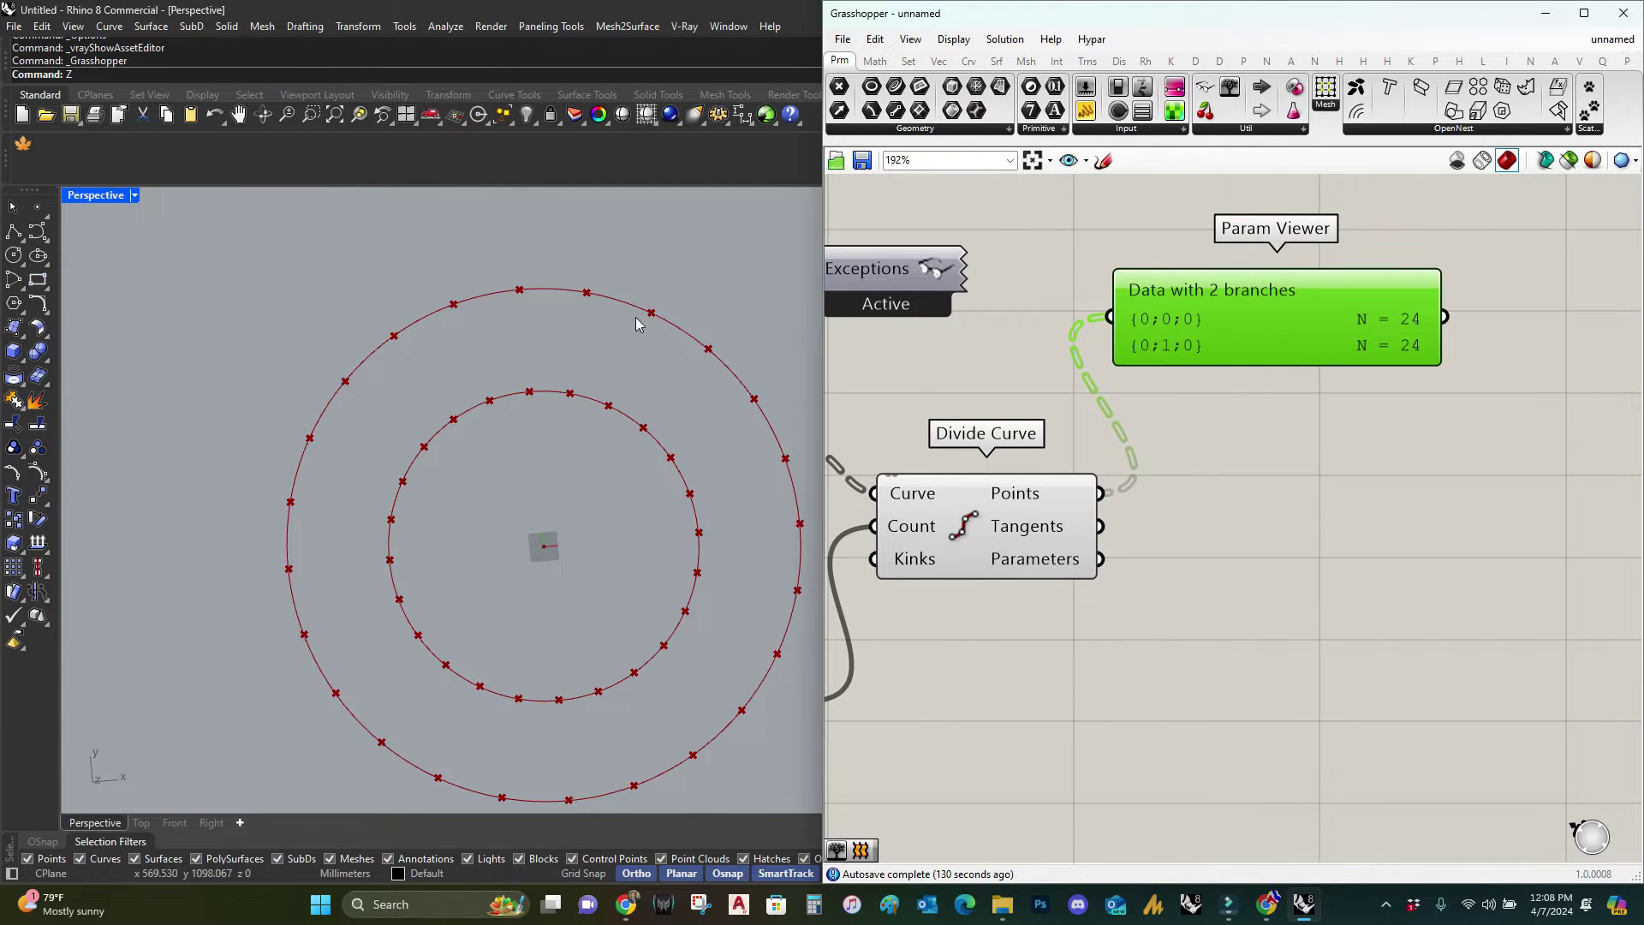
double_click(1235, 641)
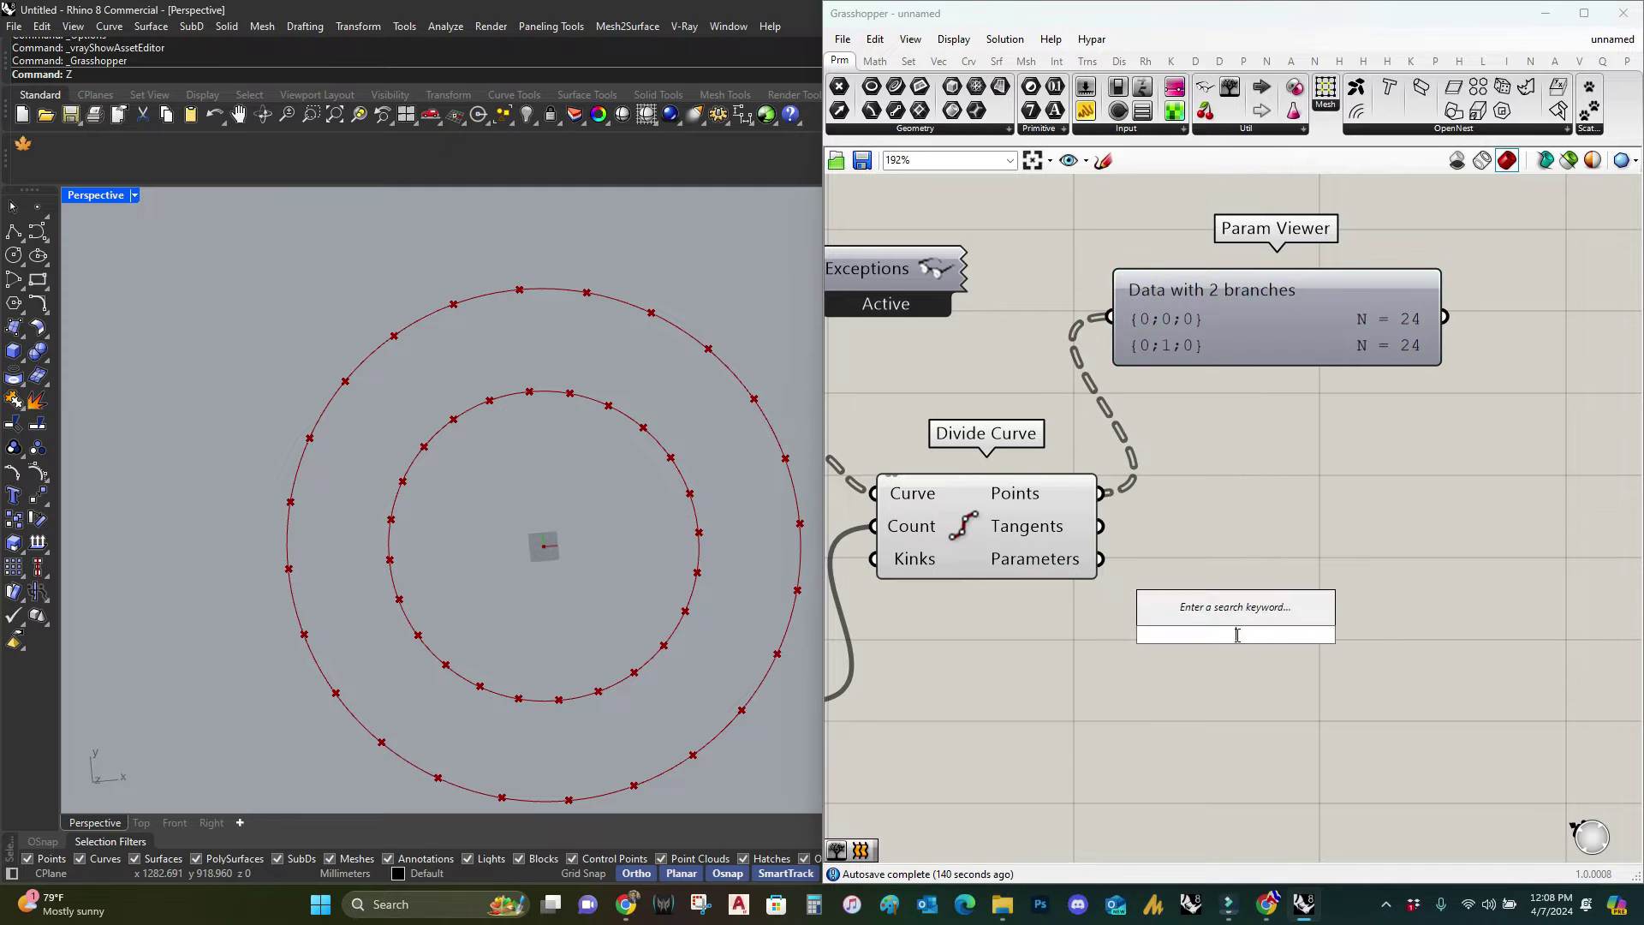
text(cull)
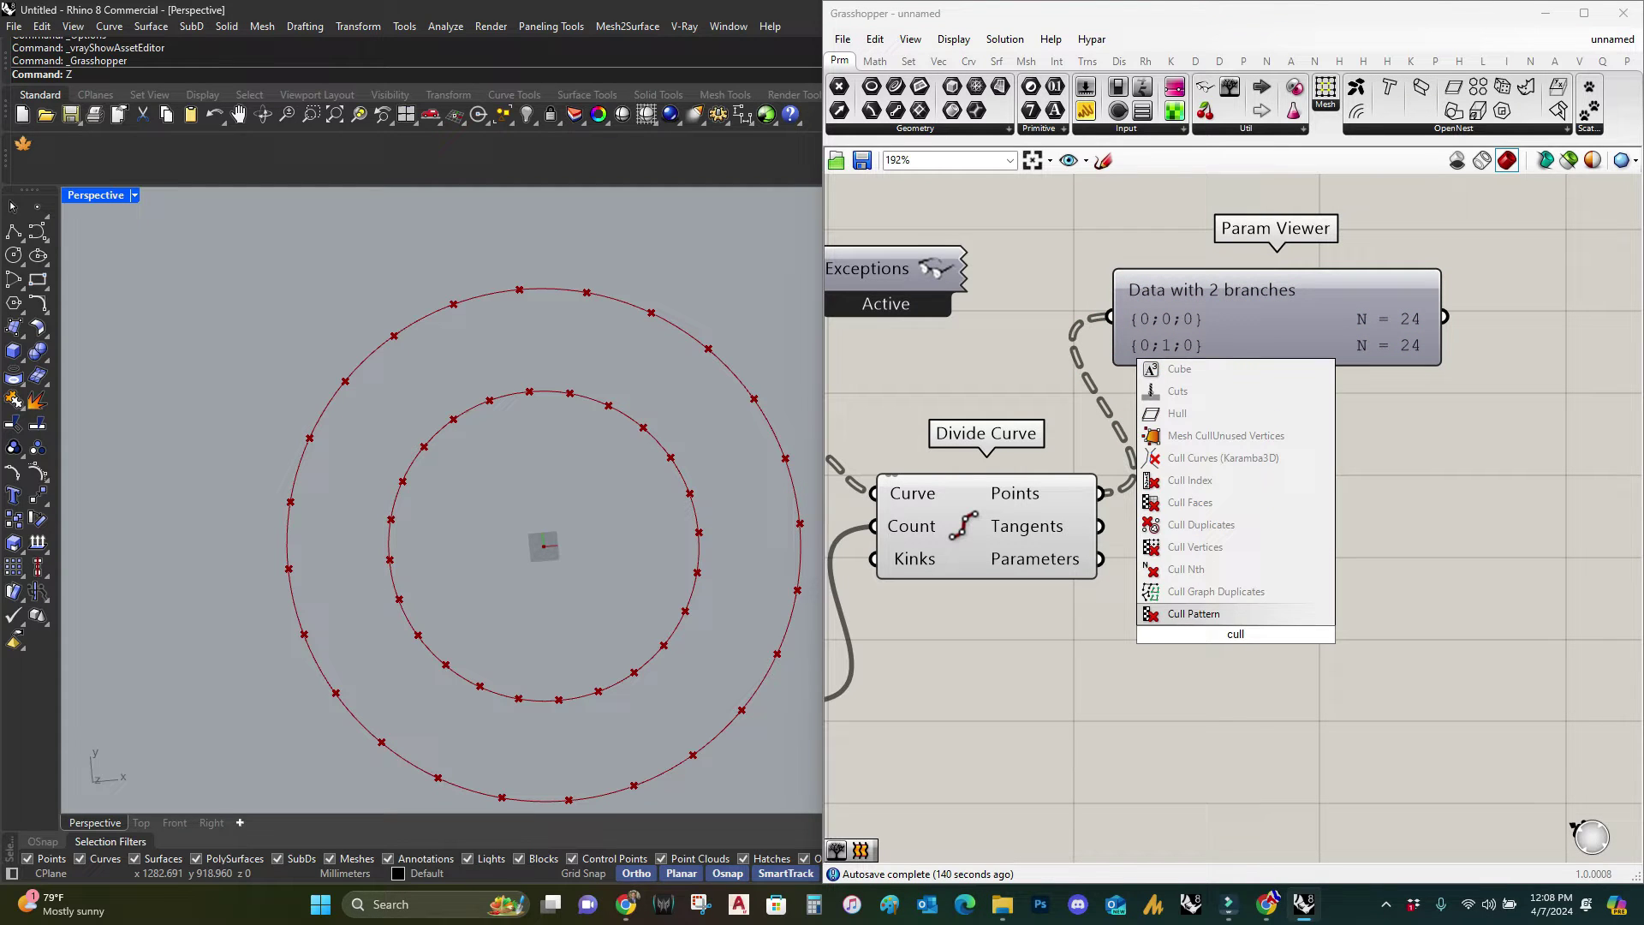
text( pa)
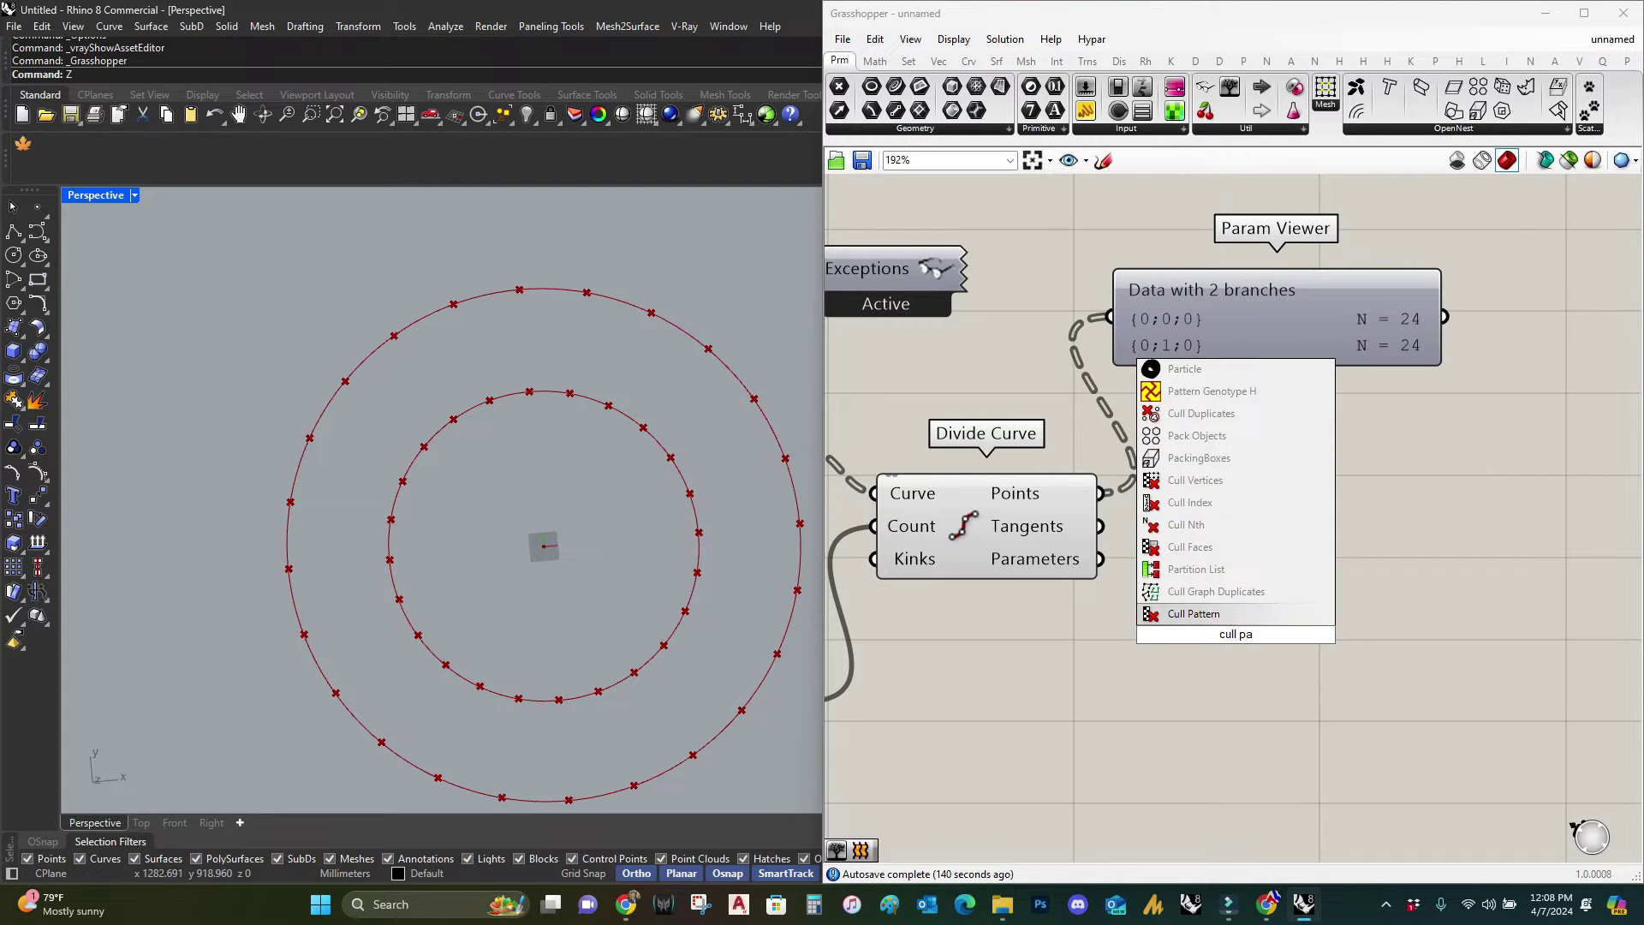
key(Return)
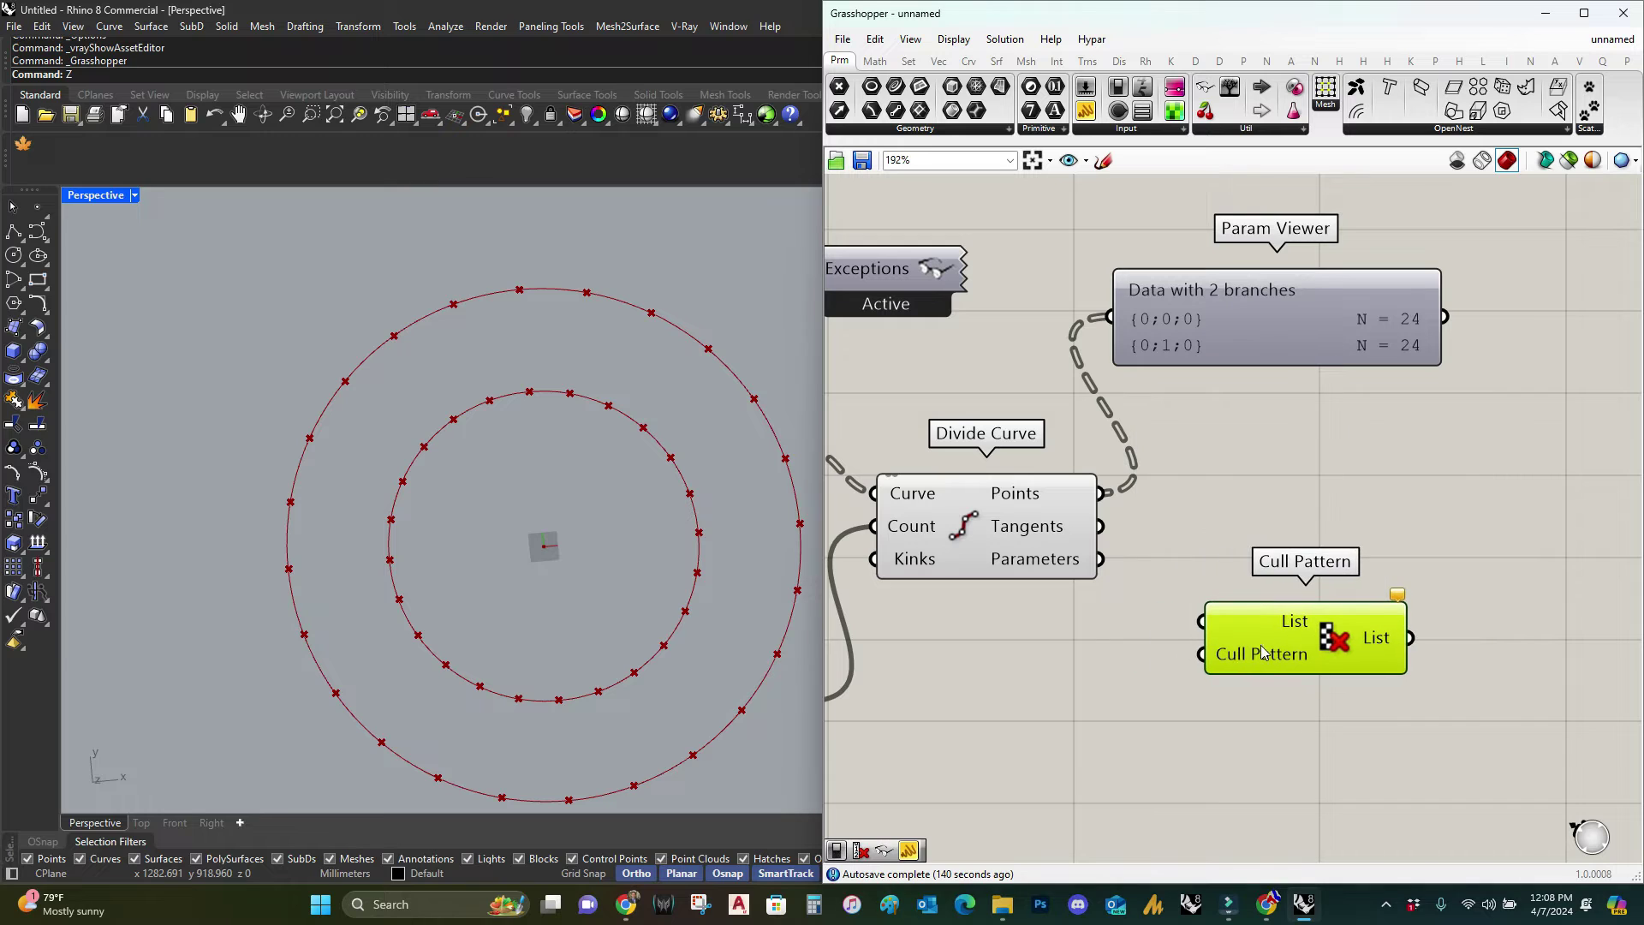
mouse_move(1257, 657)
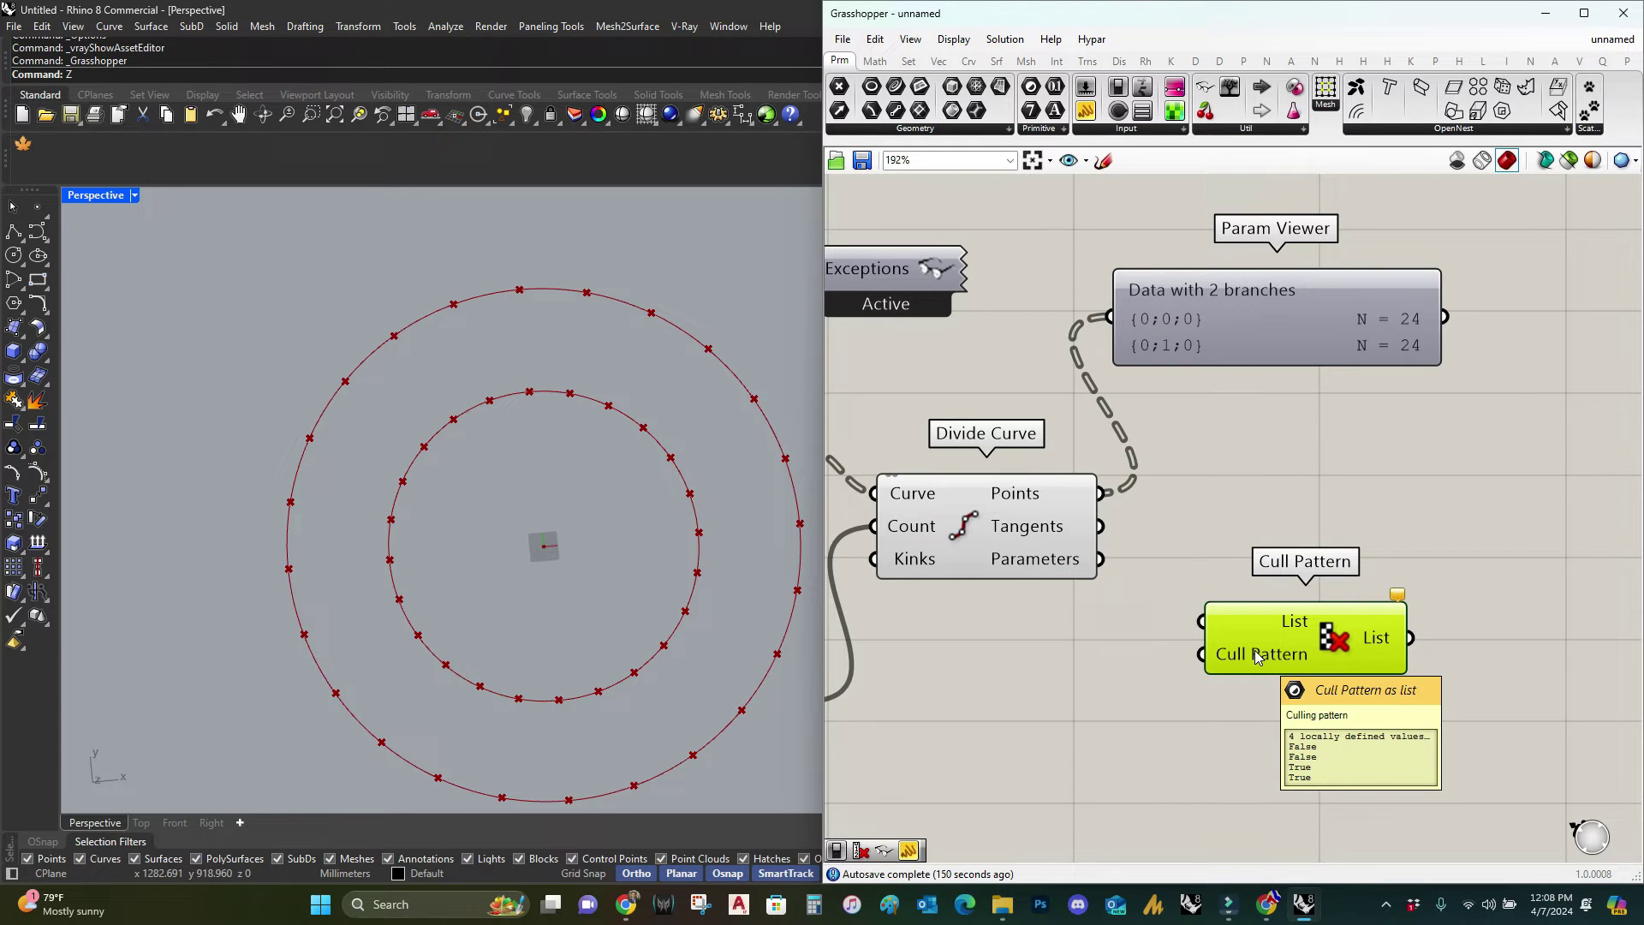
drag(1291, 652, 1371, 626)
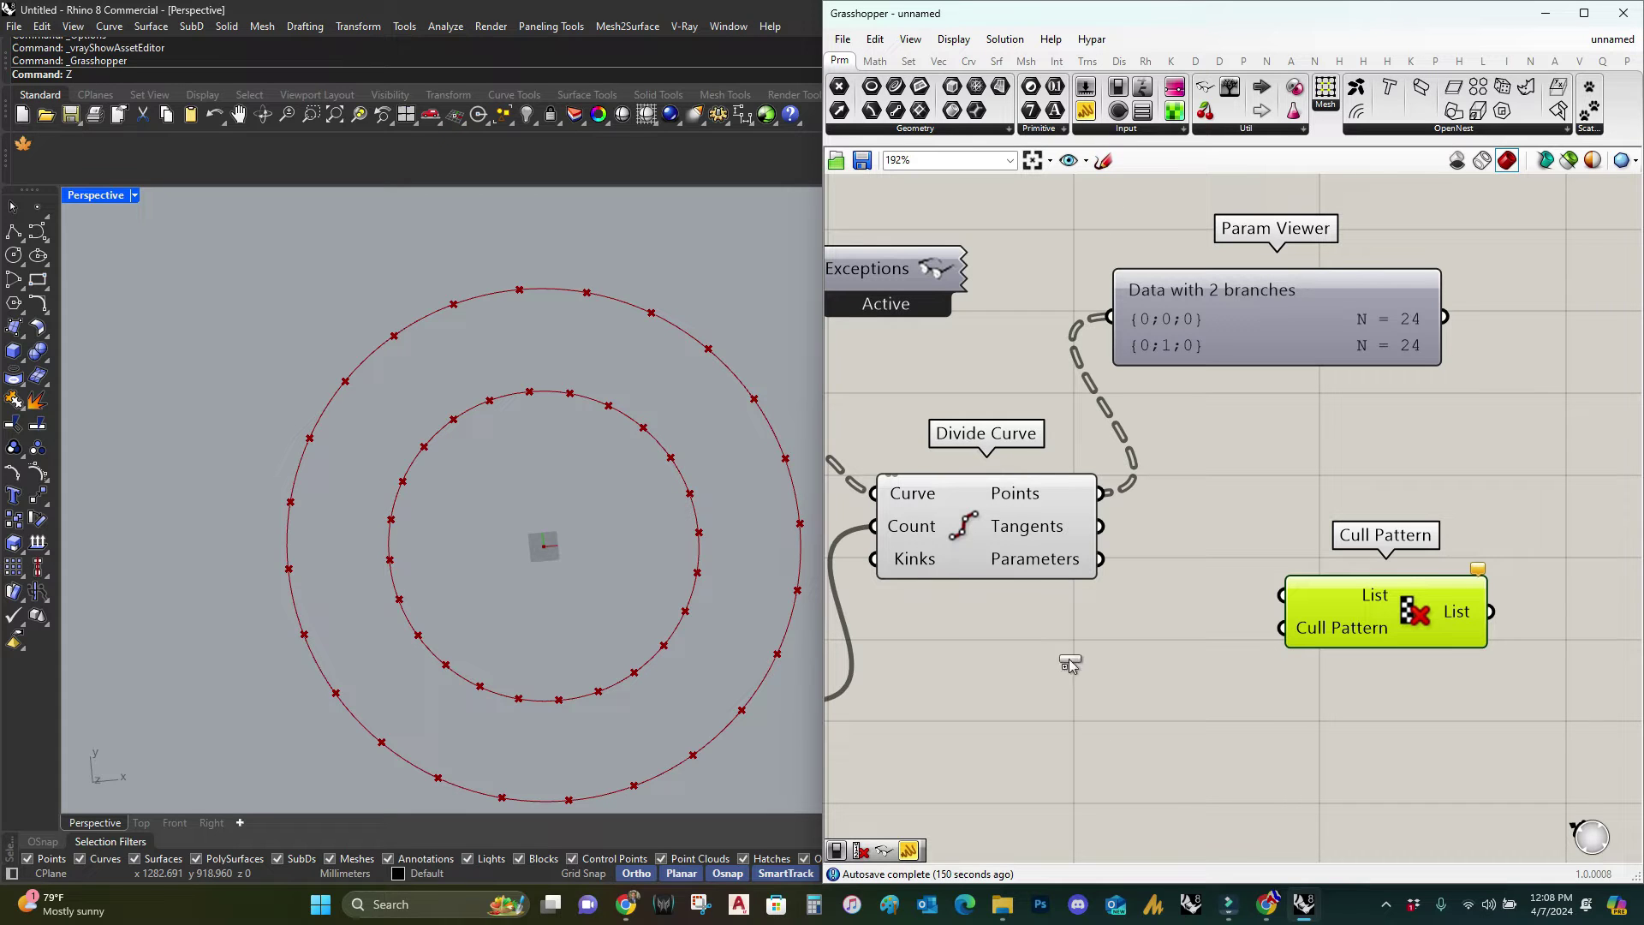
- Add a panel below Divide Curve containing true and false on separate lines, with Multiline Data turned off
click(1101, 678)
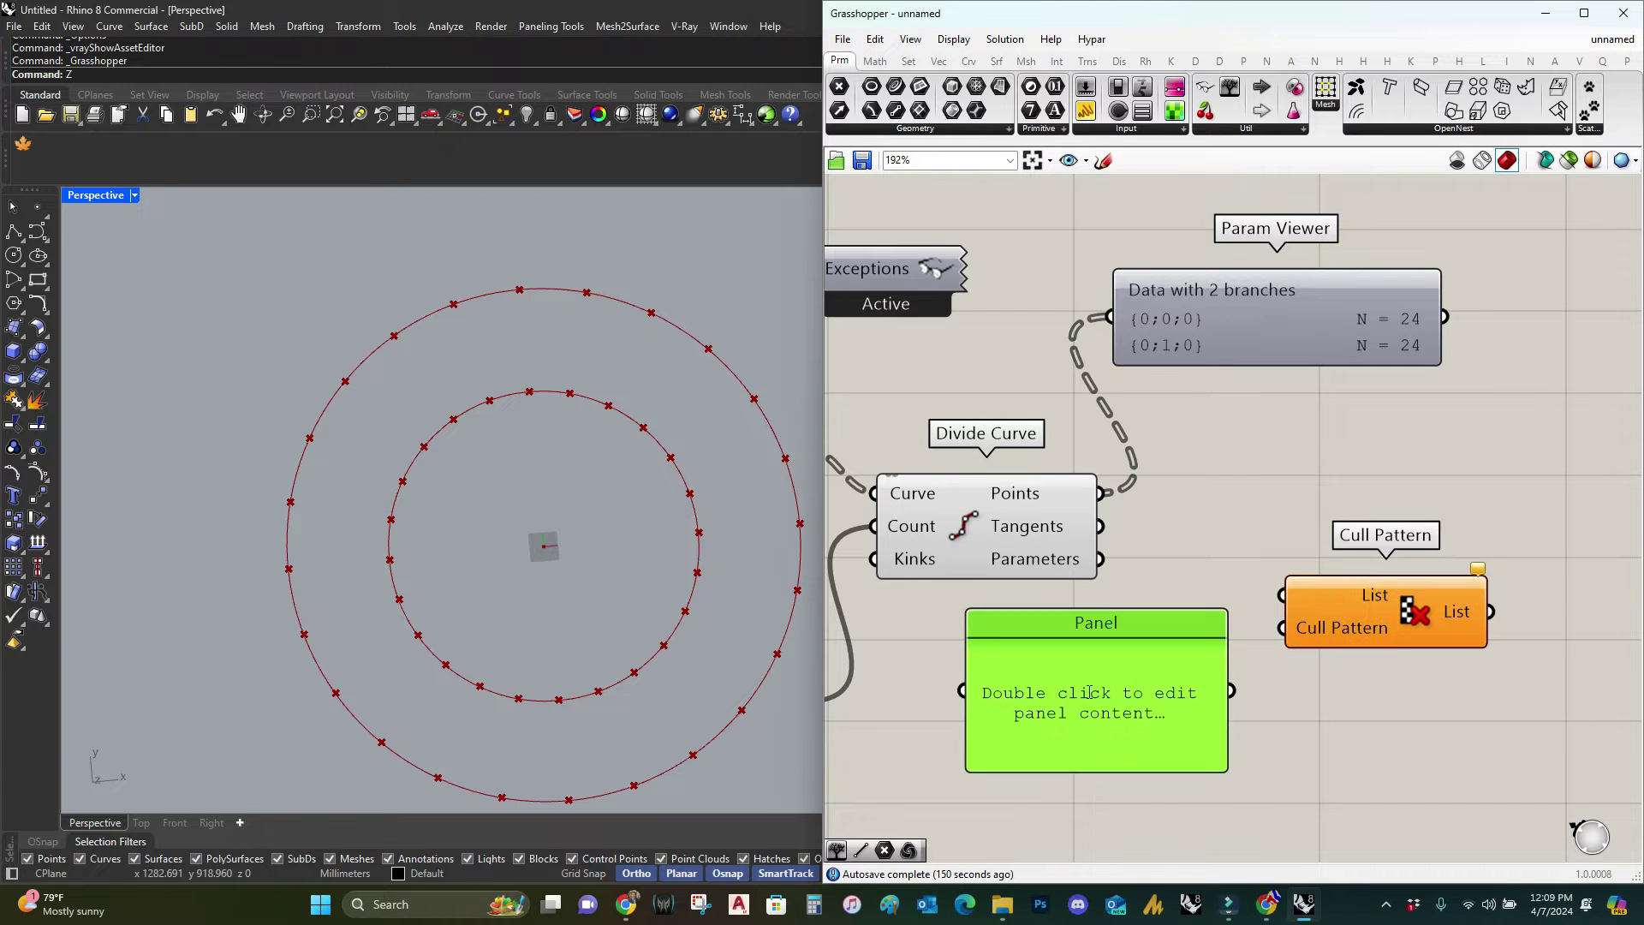
double_click(1089, 692)
text(true )
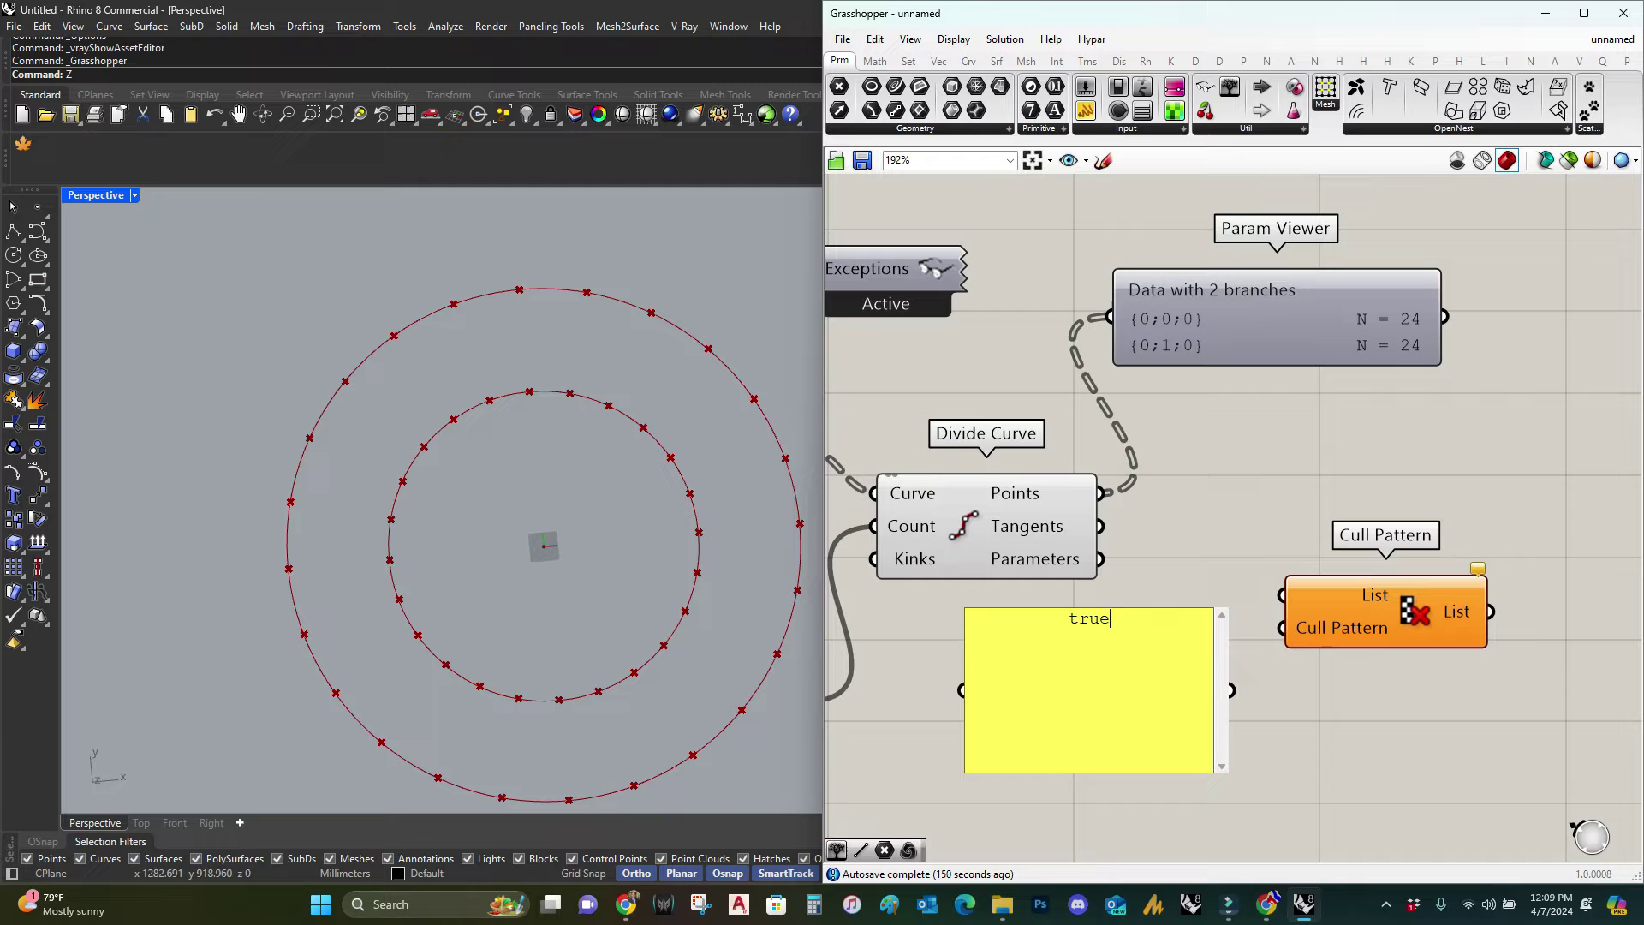
text(false)
click(1399, 749)
click(1124, 692)
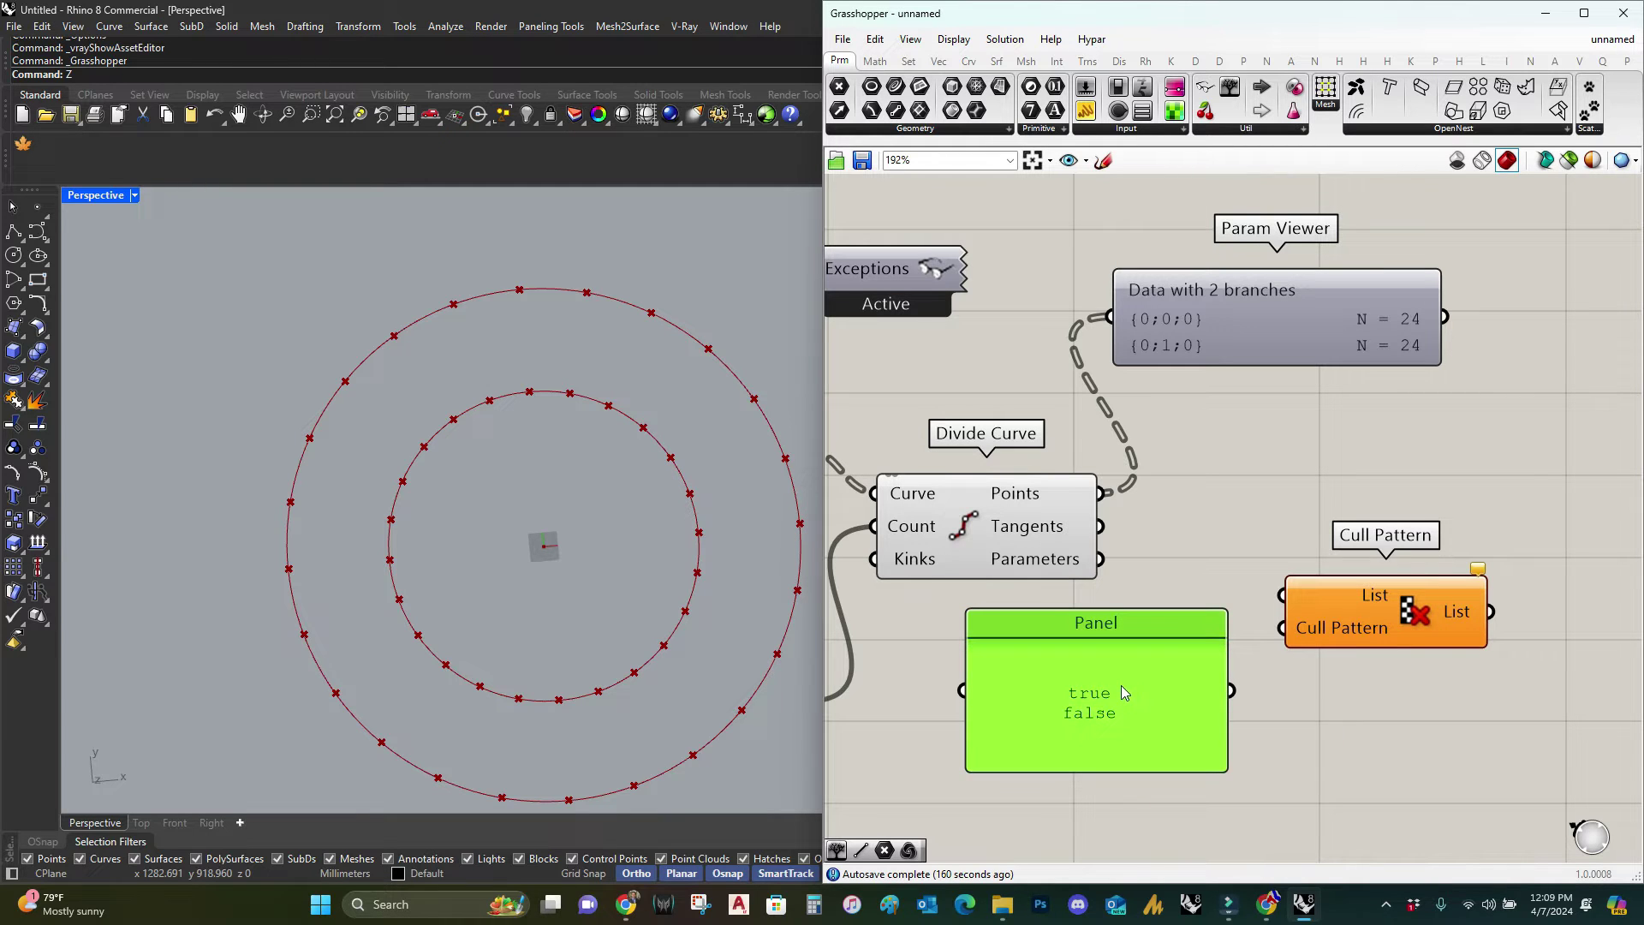
right_click(1124, 692)
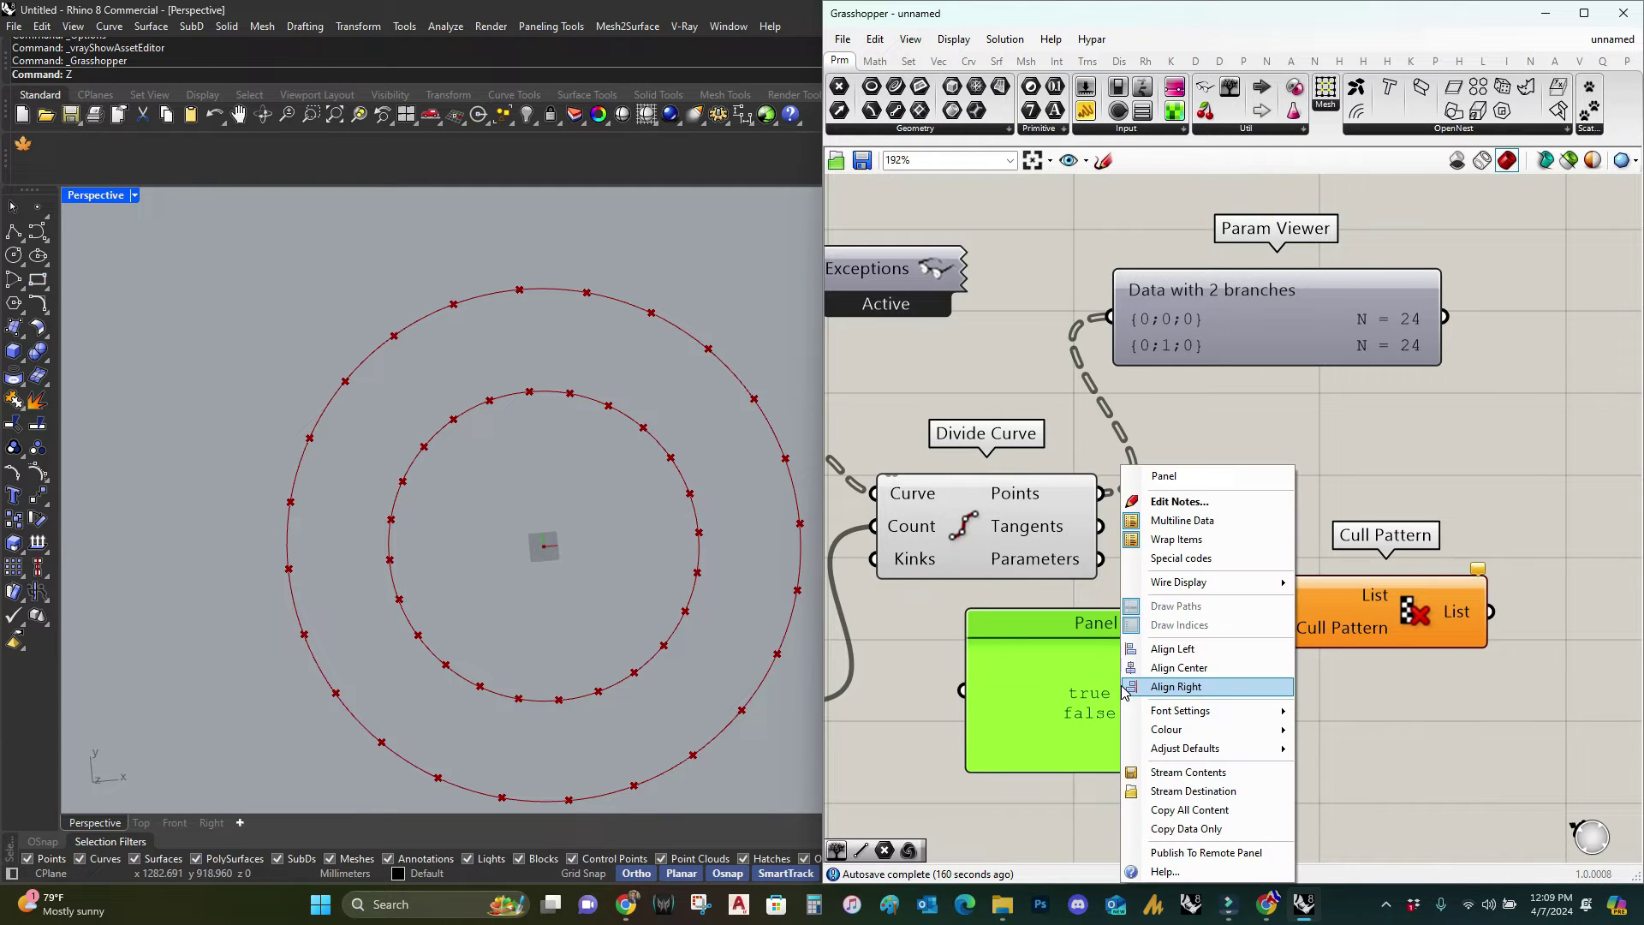
click(1156, 522)
click(1301, 676)
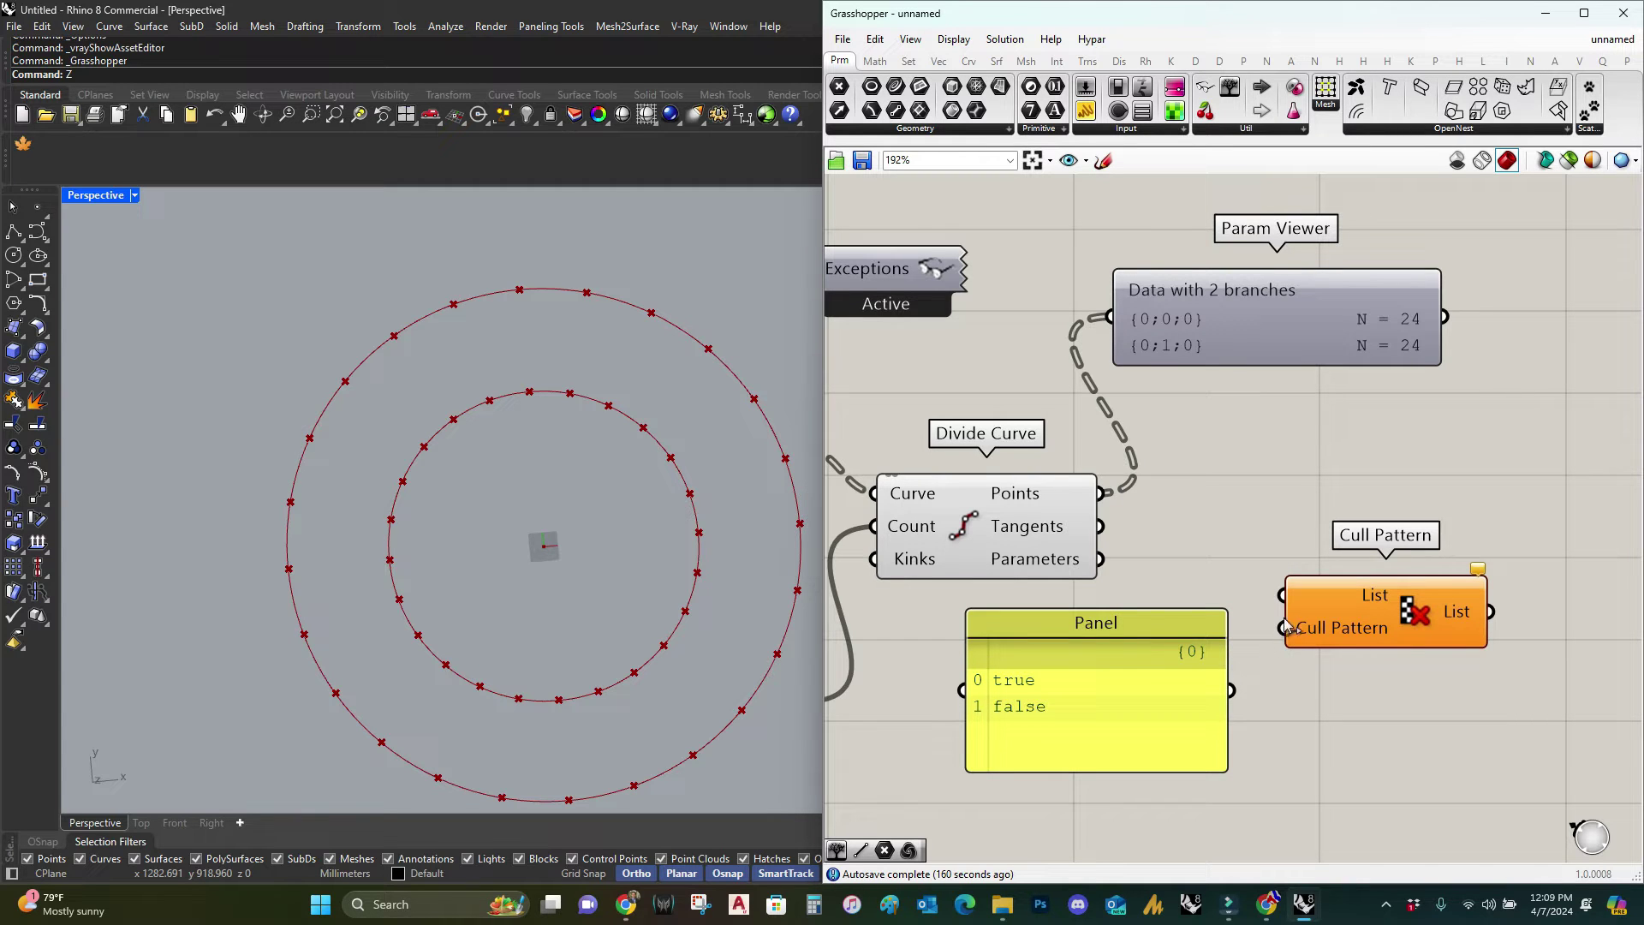
- Connect the true/false panel to the Cull Pattern input and move both components lower on the canvas
drag(1284, 627, 1230, 689)
drag(1281, 594, 1119, 513)
drag(1395, 755, 1232, 627)
drag(1361, 620, 1375, 769)
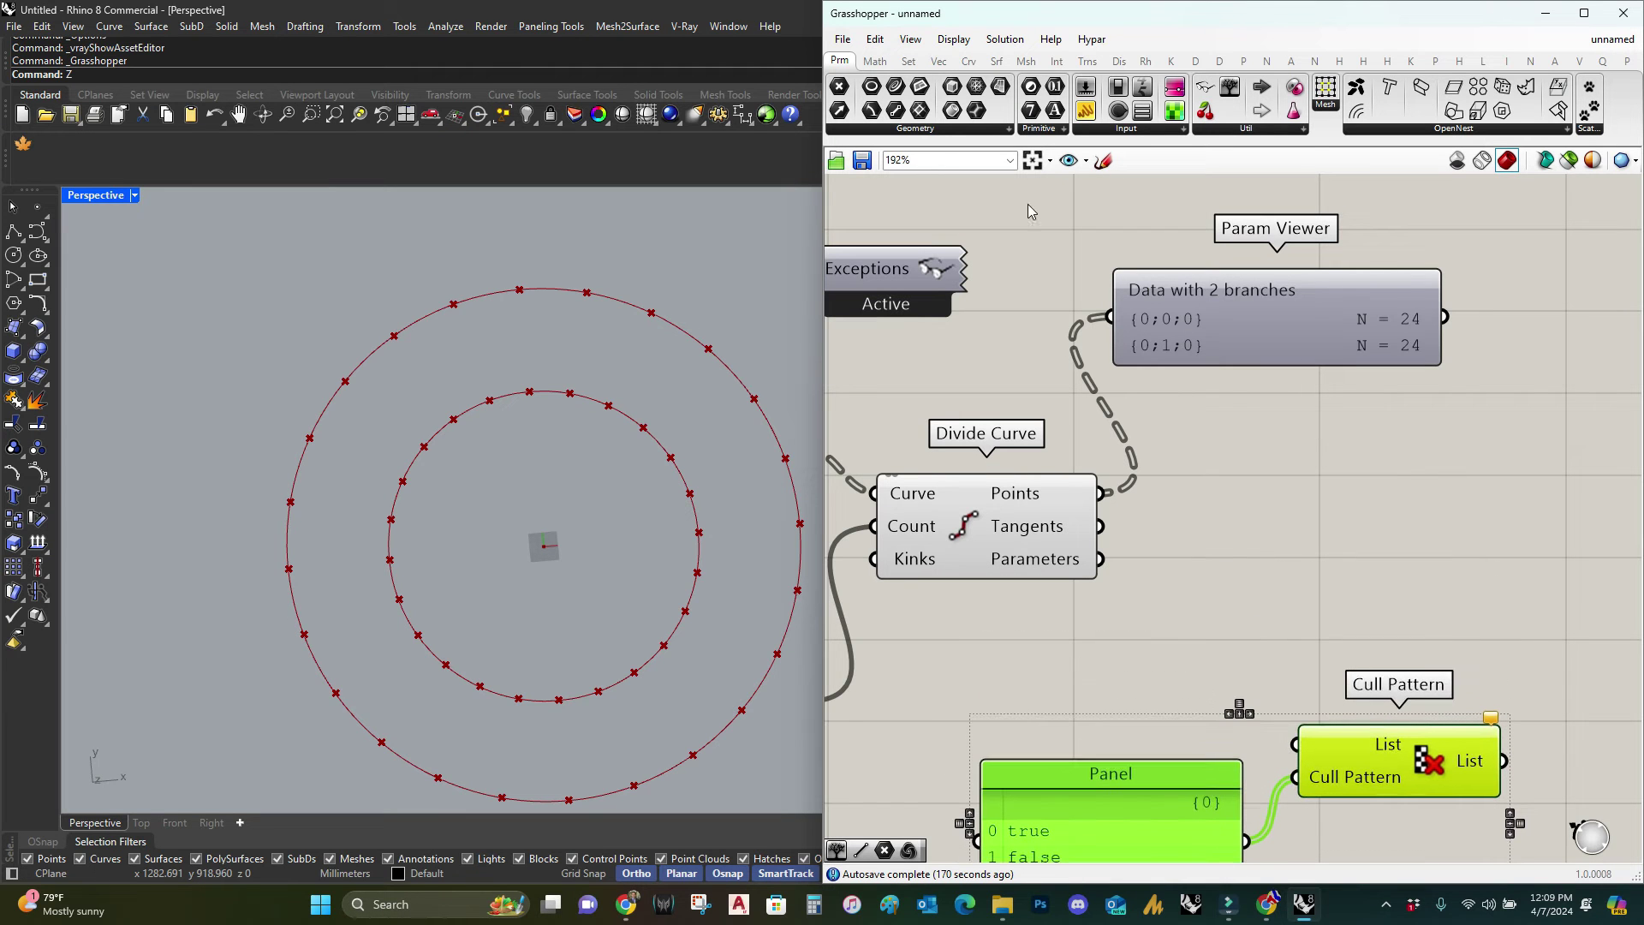
- Place an Explode Tree component above Cull Pattern and feed its Data input from Divide Curve's Points output
click(877, 64)
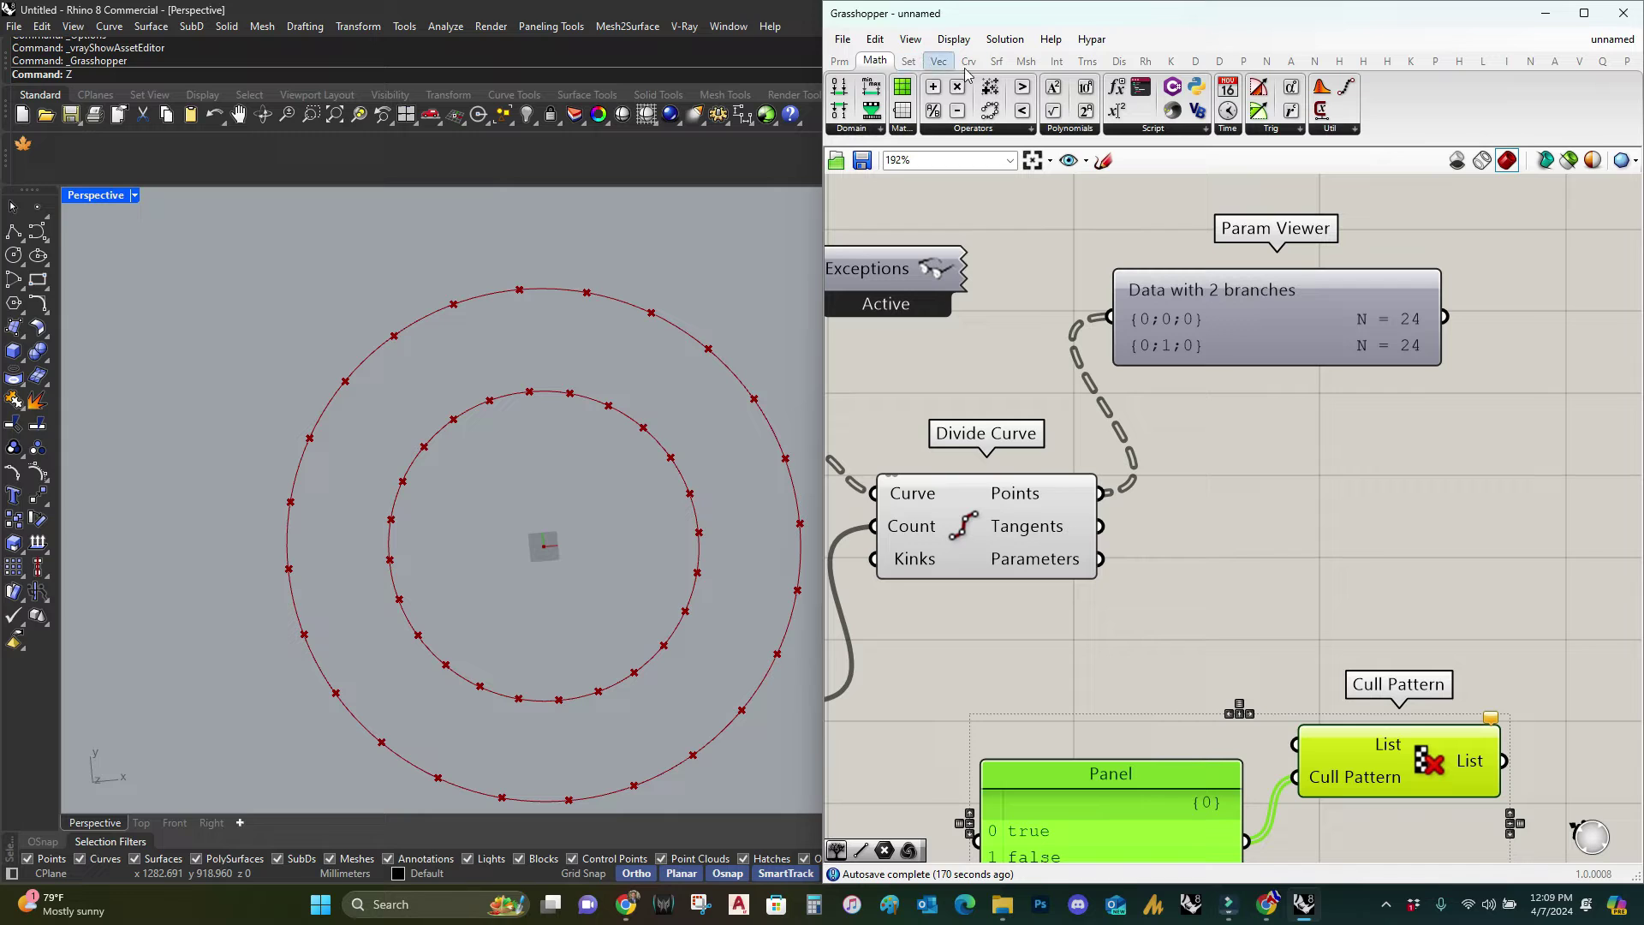
click(910, 61)
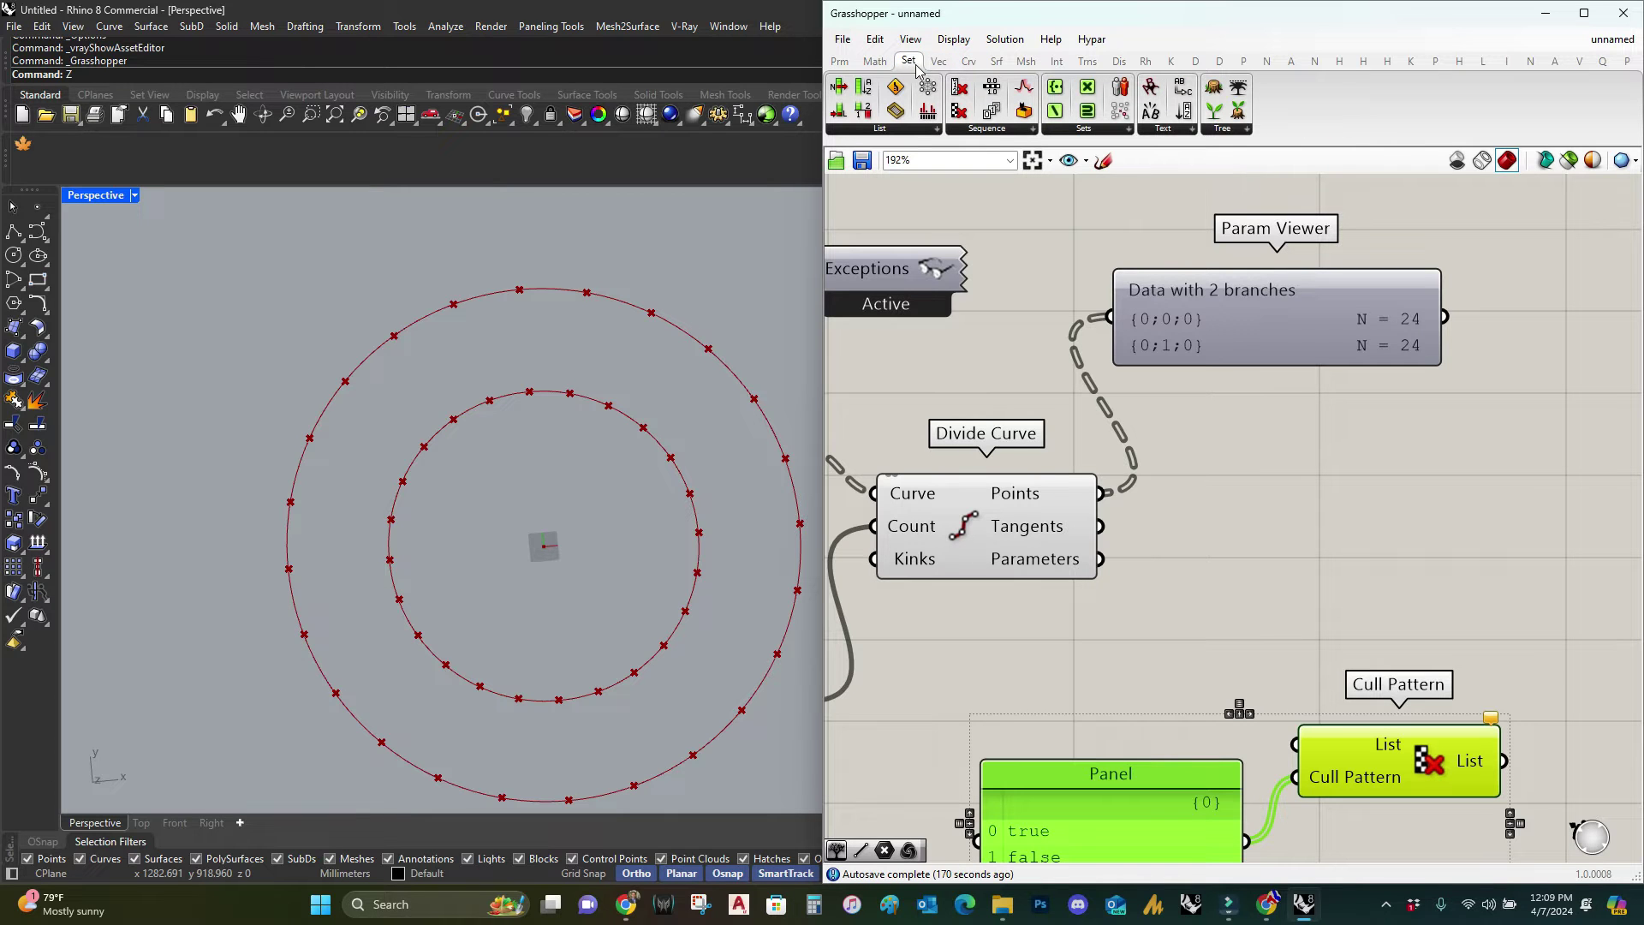
click(1226, 130)
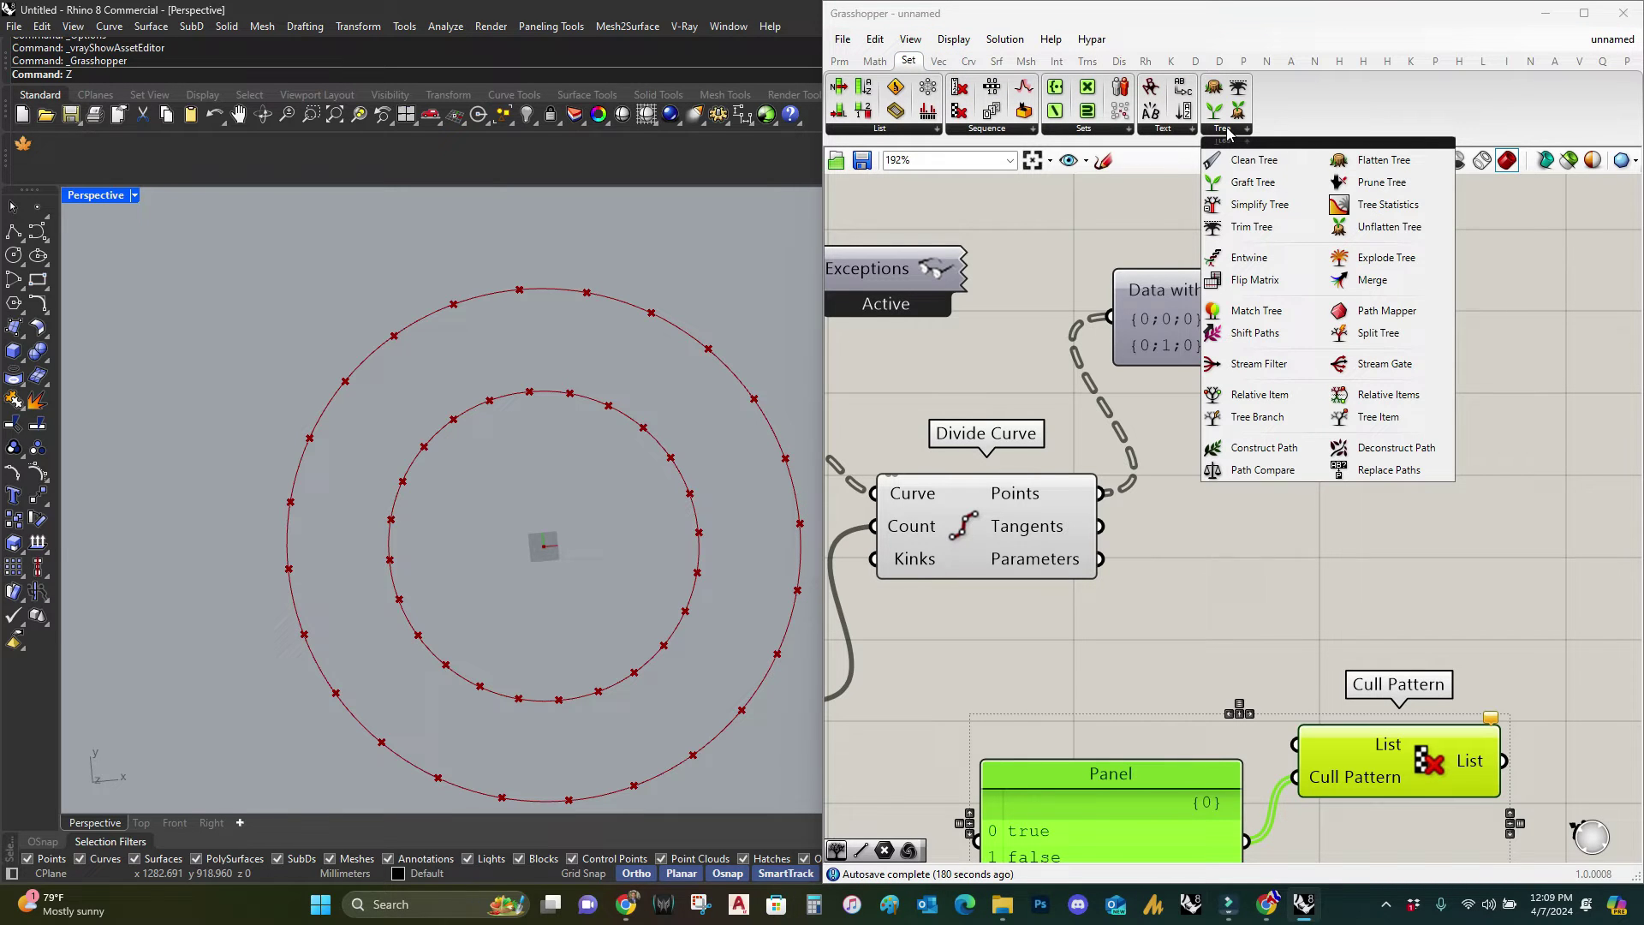
click(1346, 268)
click(1293, 561)
drag(1192, 557, 1101, 493)
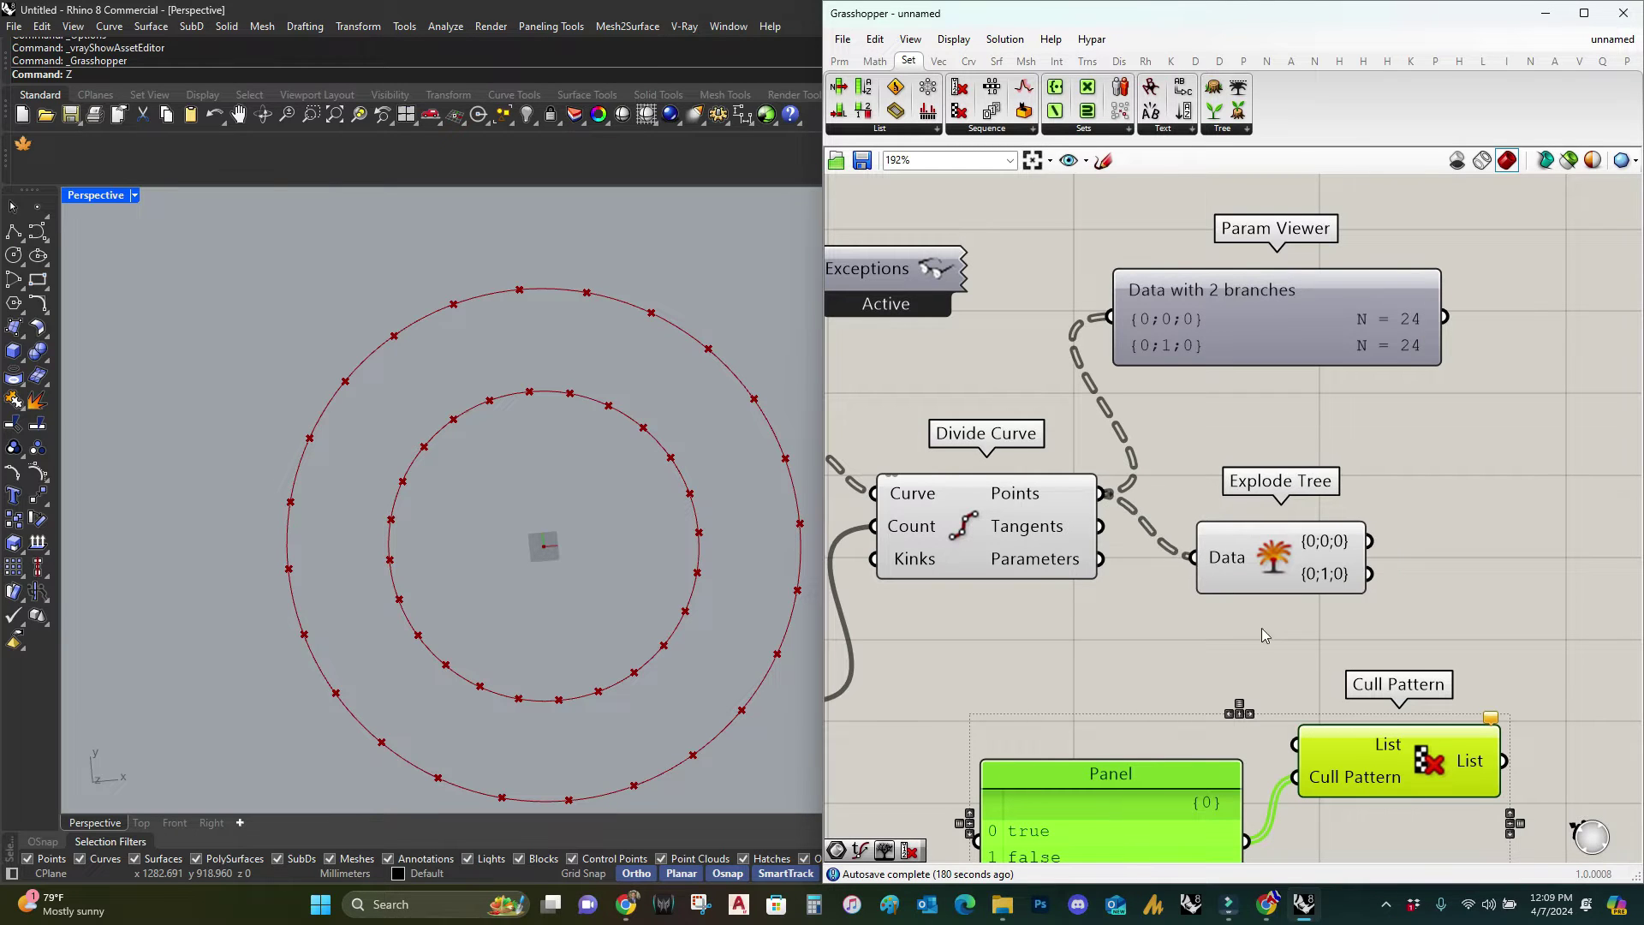
- Connect Explode Tree's {0;0;0} branch to the List input of Cull Pattern
right_drag(1261, 629, 1024, 586)
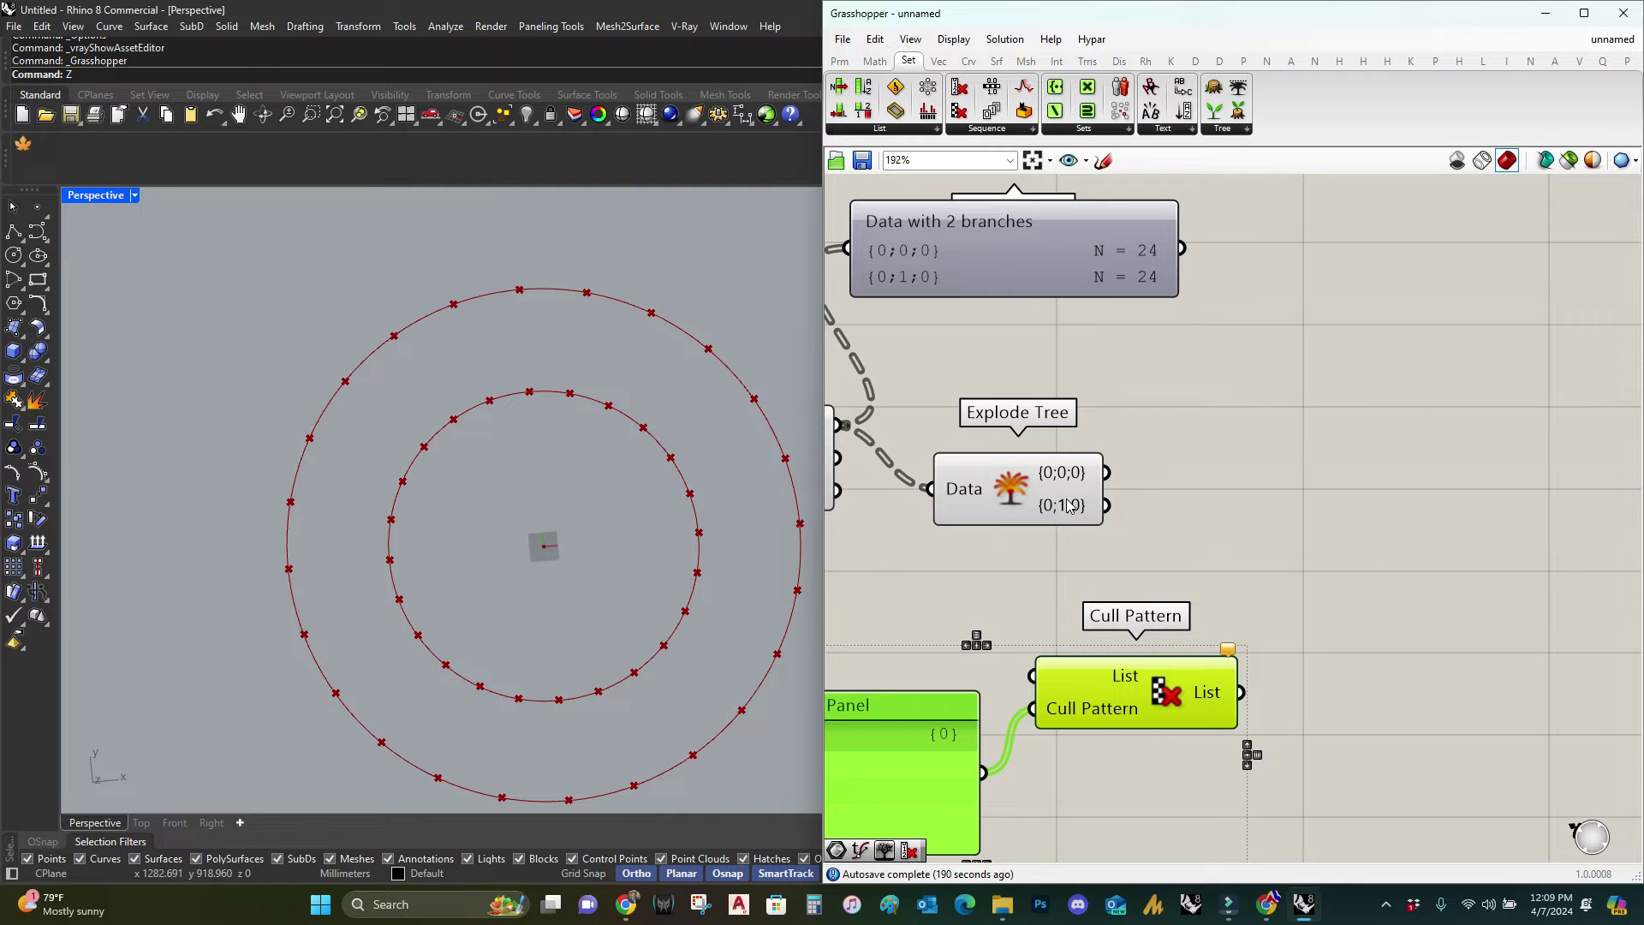
drag(1106, 472, 1034, 675)
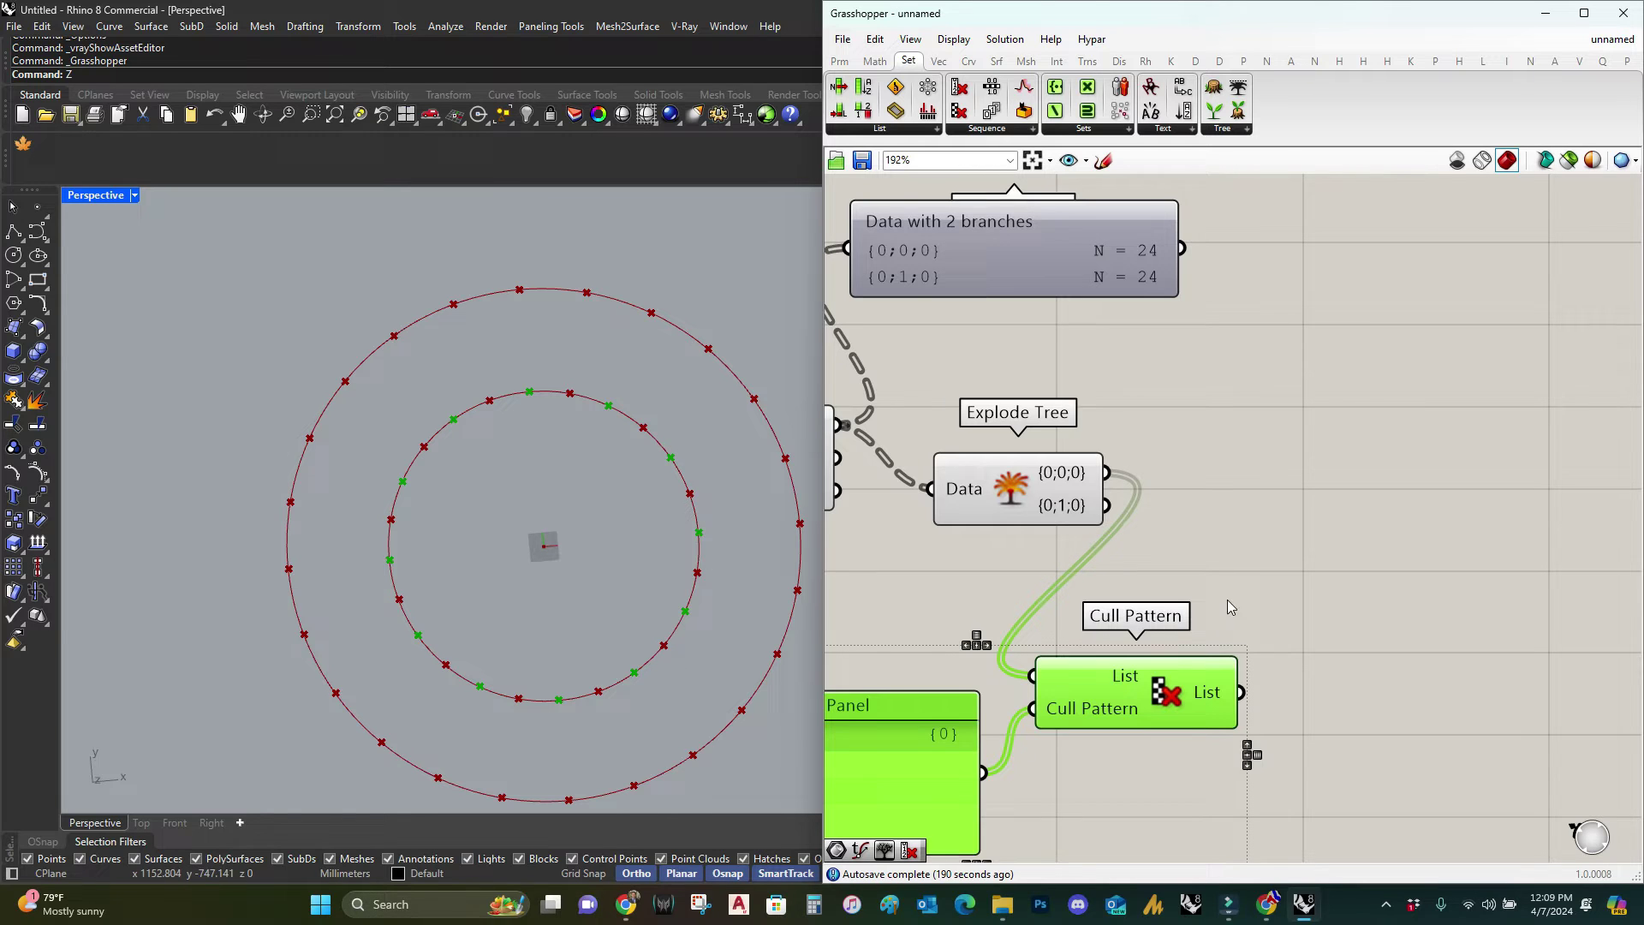
right_drag(1234, 597, 1327, 400)
- Duplicate Cull Pattern with its true/false panel below the originals and feed the copy's List from the {0;1;0} branch
drag(1255, 657, 1008, 511)
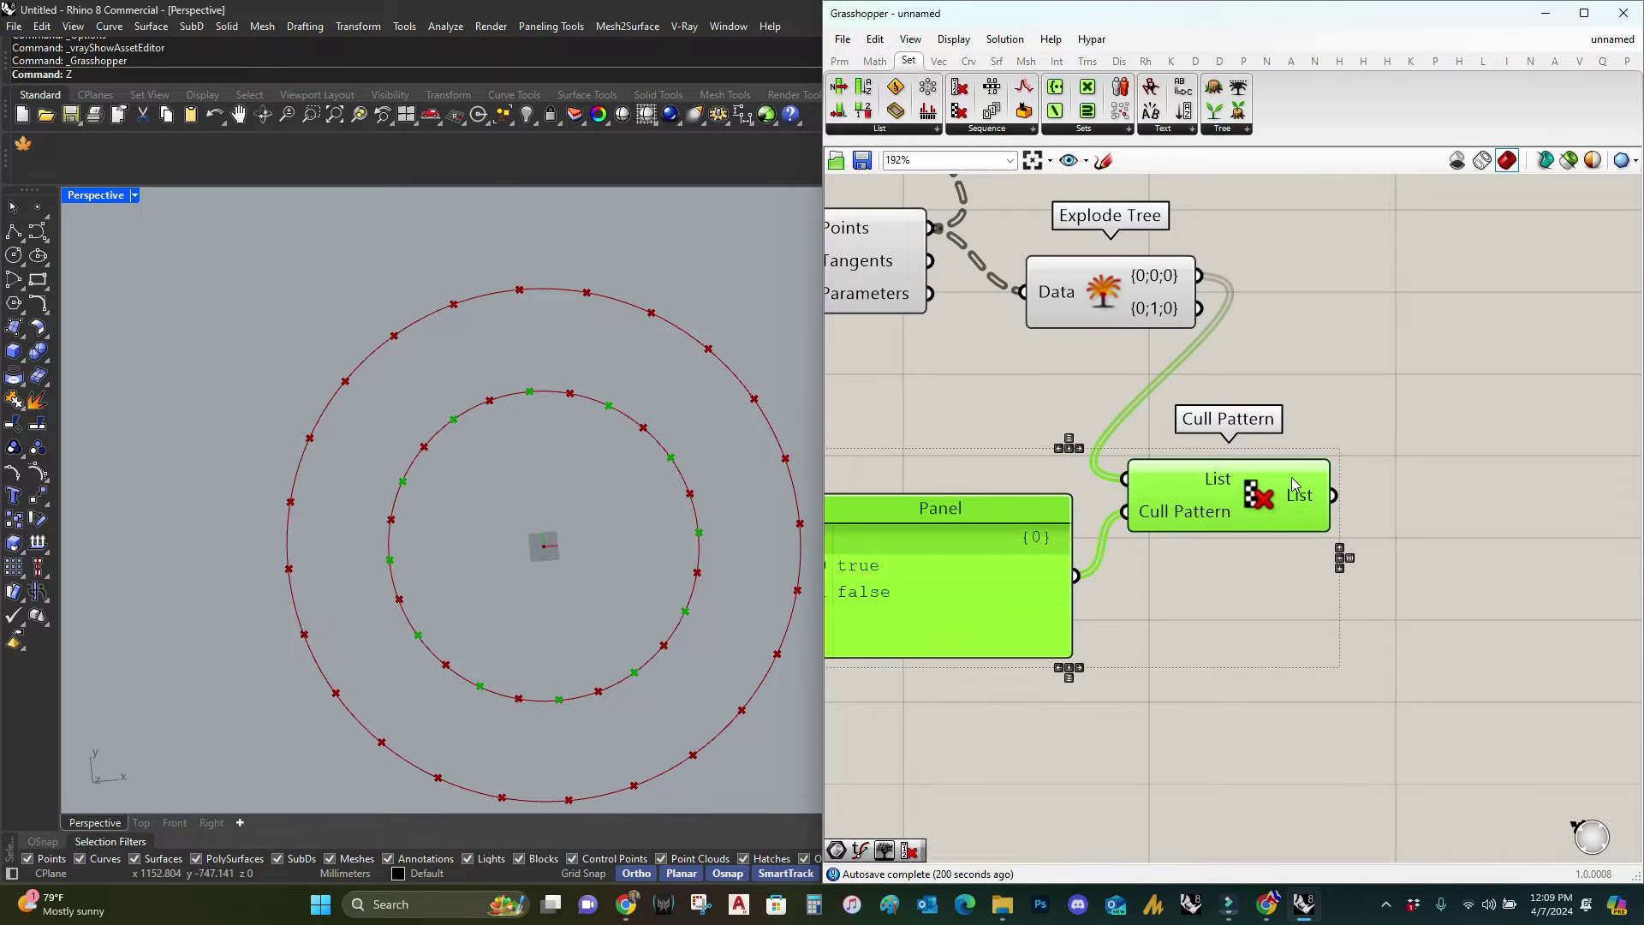
drag(1271, 505, 1383, 709)
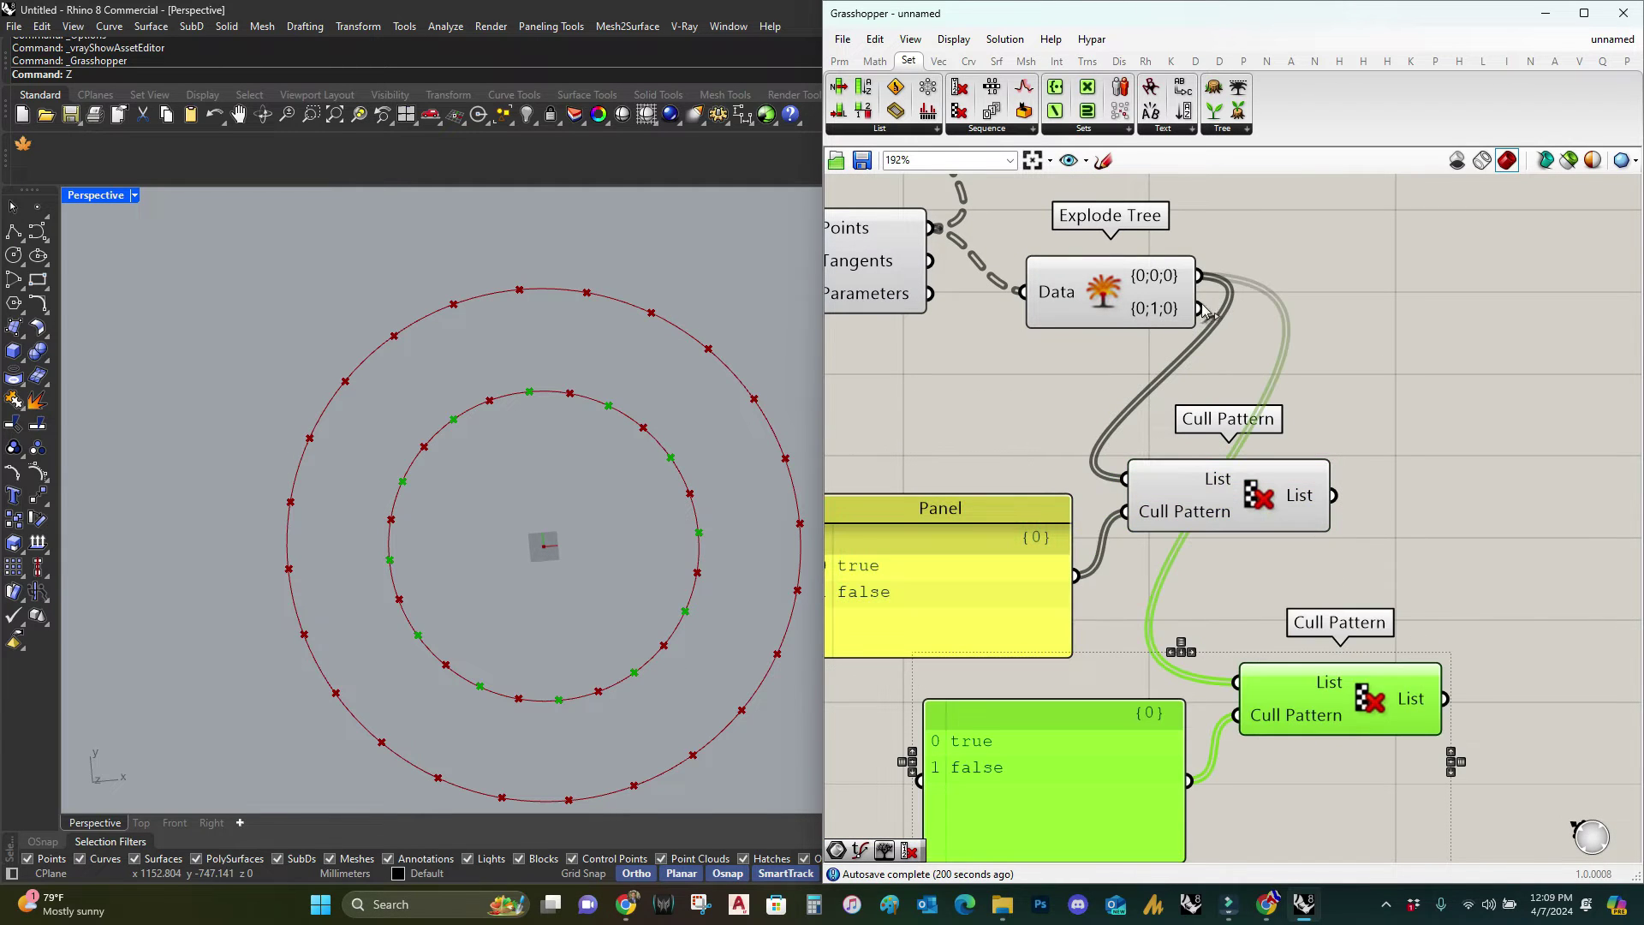
drag(1200, 308, 1226, 684)
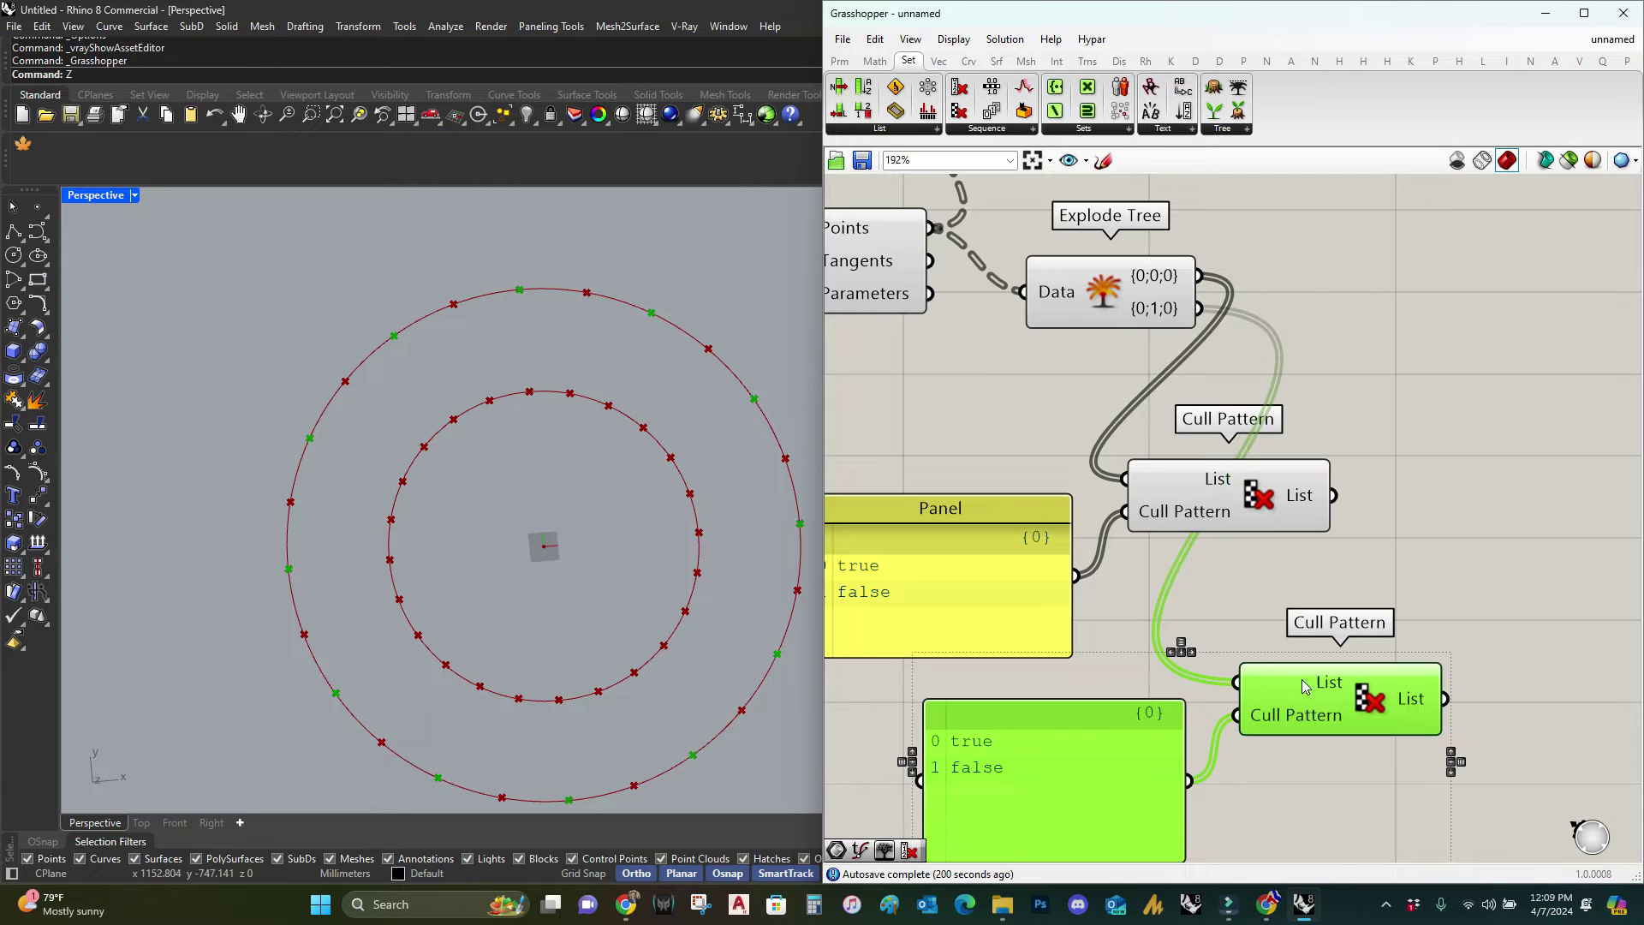
- Connect the original true/false panel to the second Cull Pattern's Cull Pattern input and reverse that input
right_drag(1354, 709, 1342, 610)
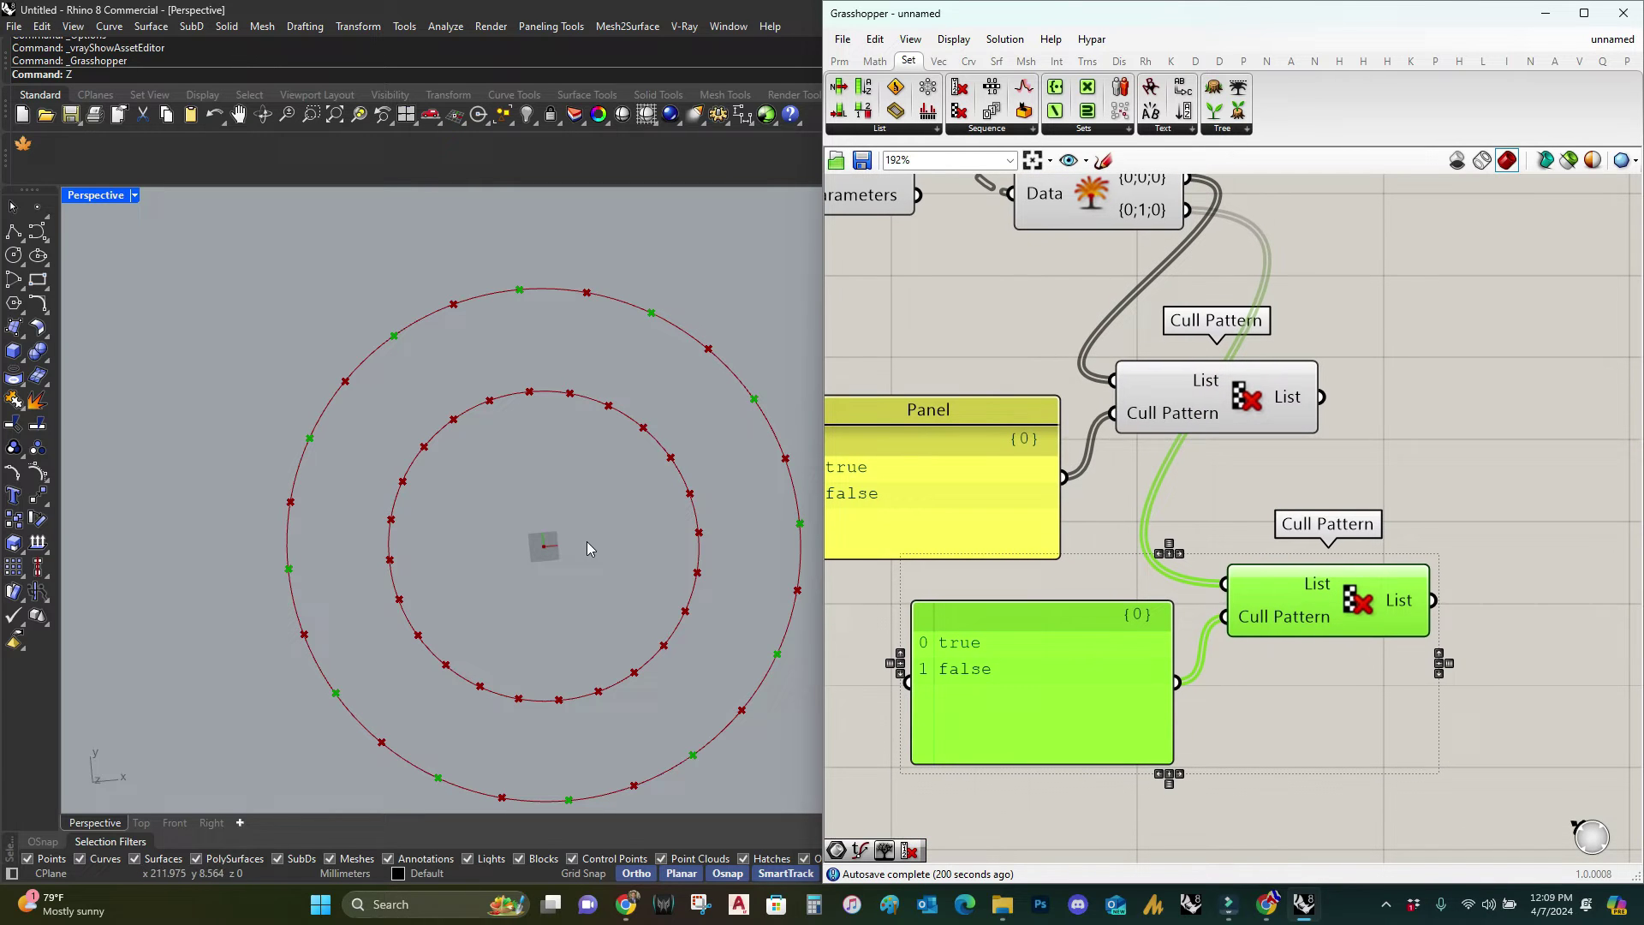
drag(1295, 619, 1292, 639)
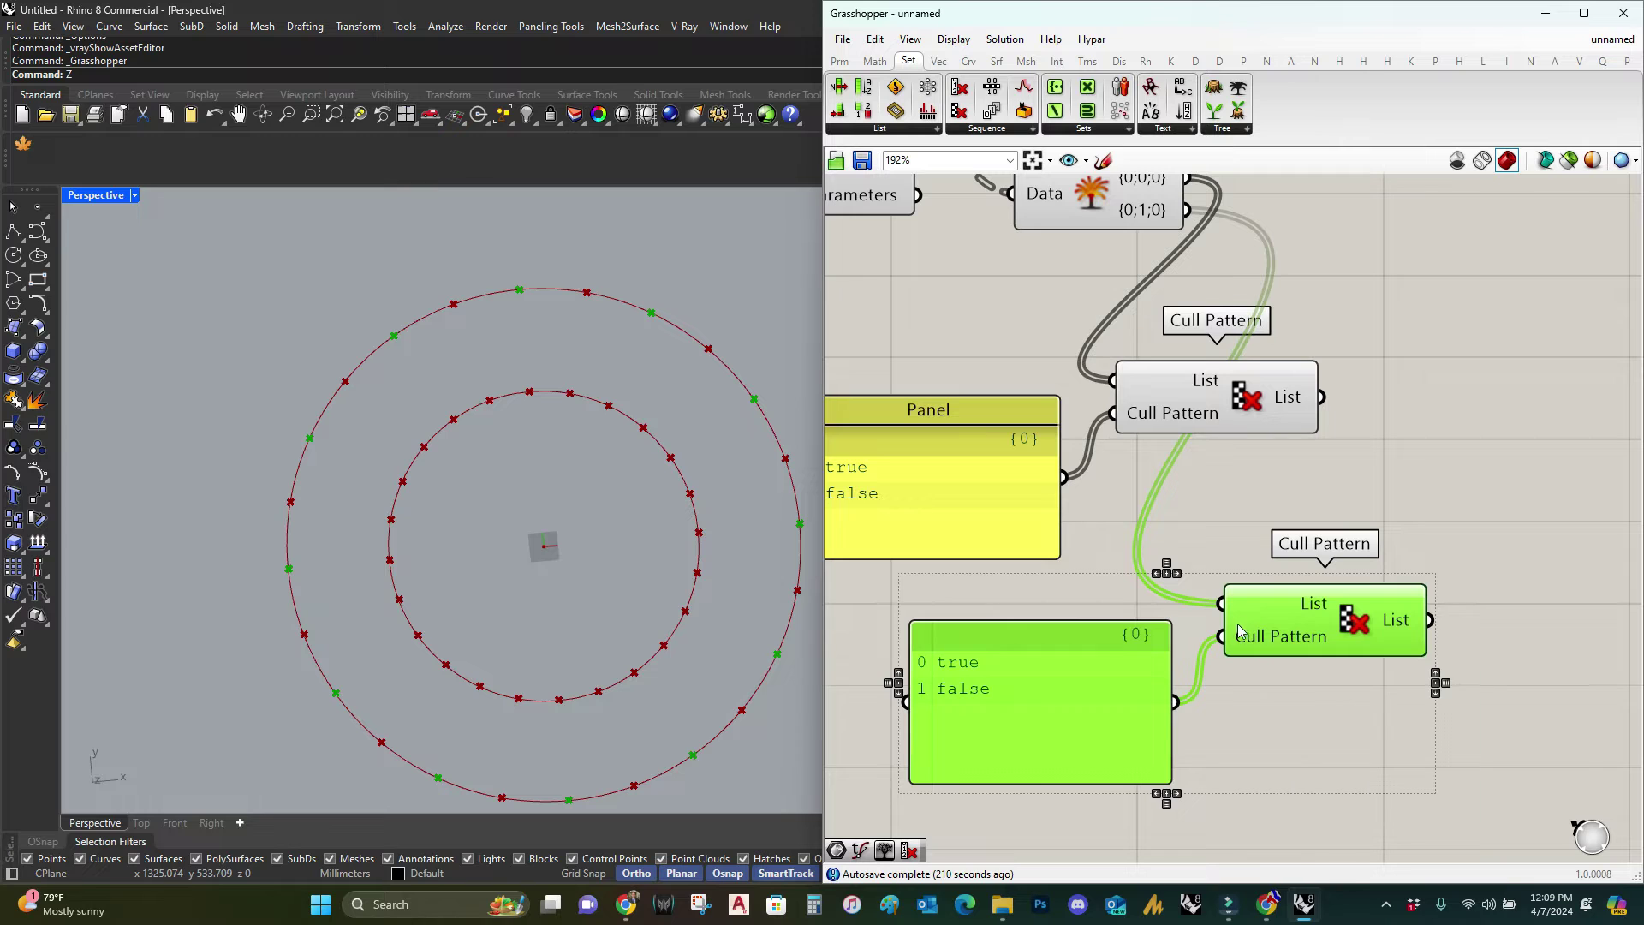
right_click(1244, 641)
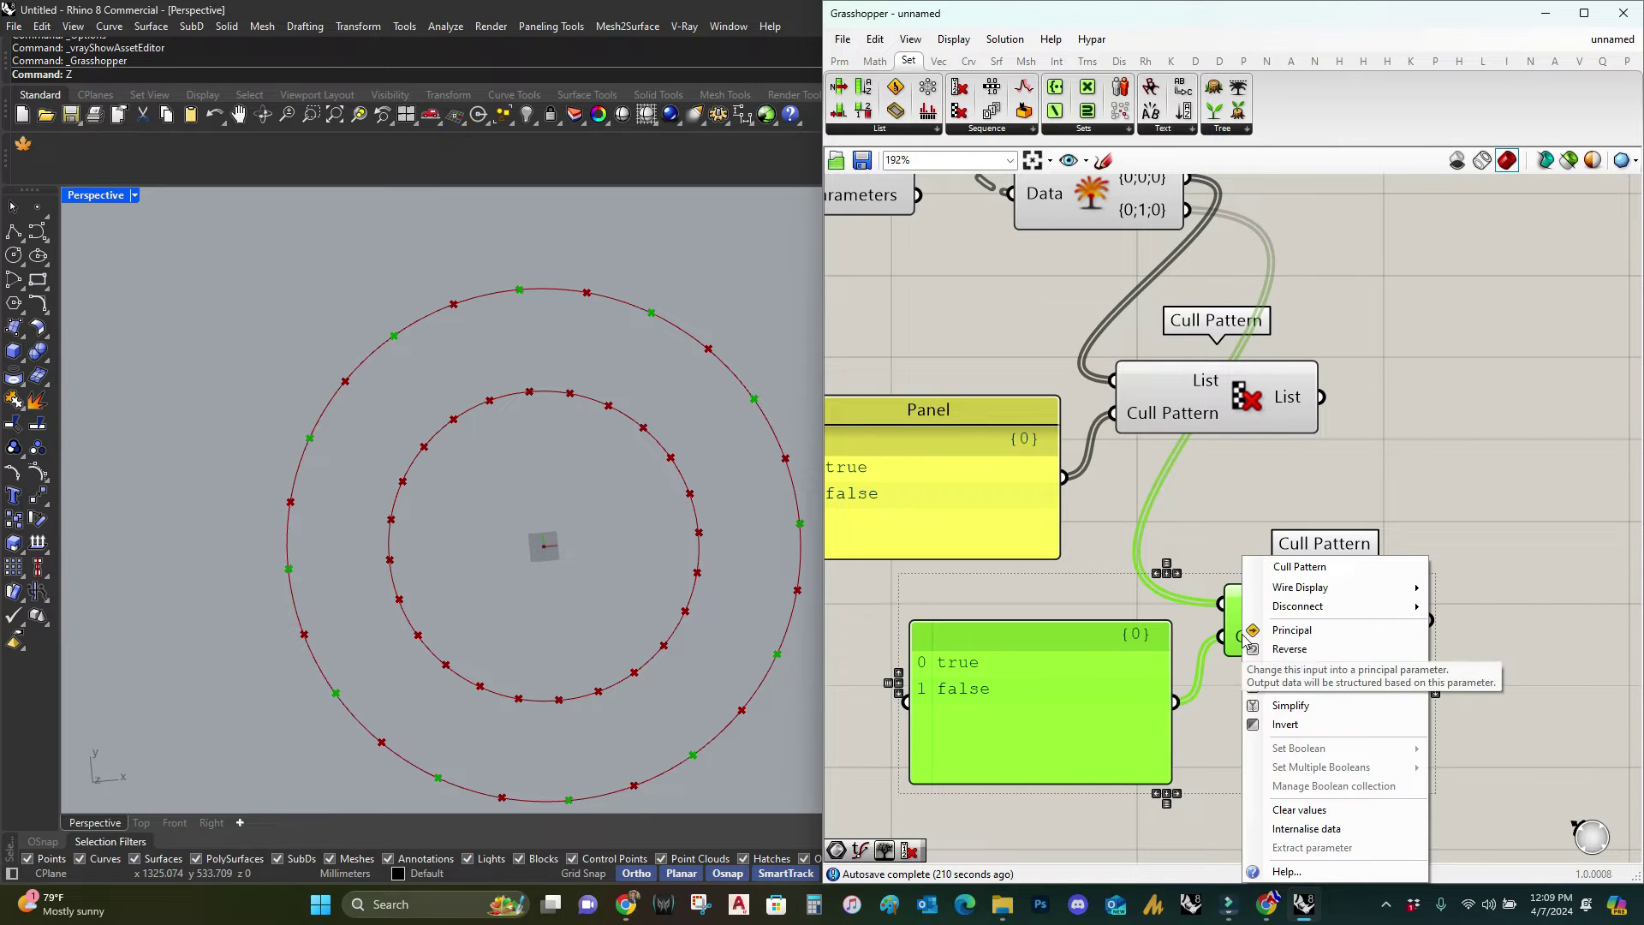
click(1270, 551)
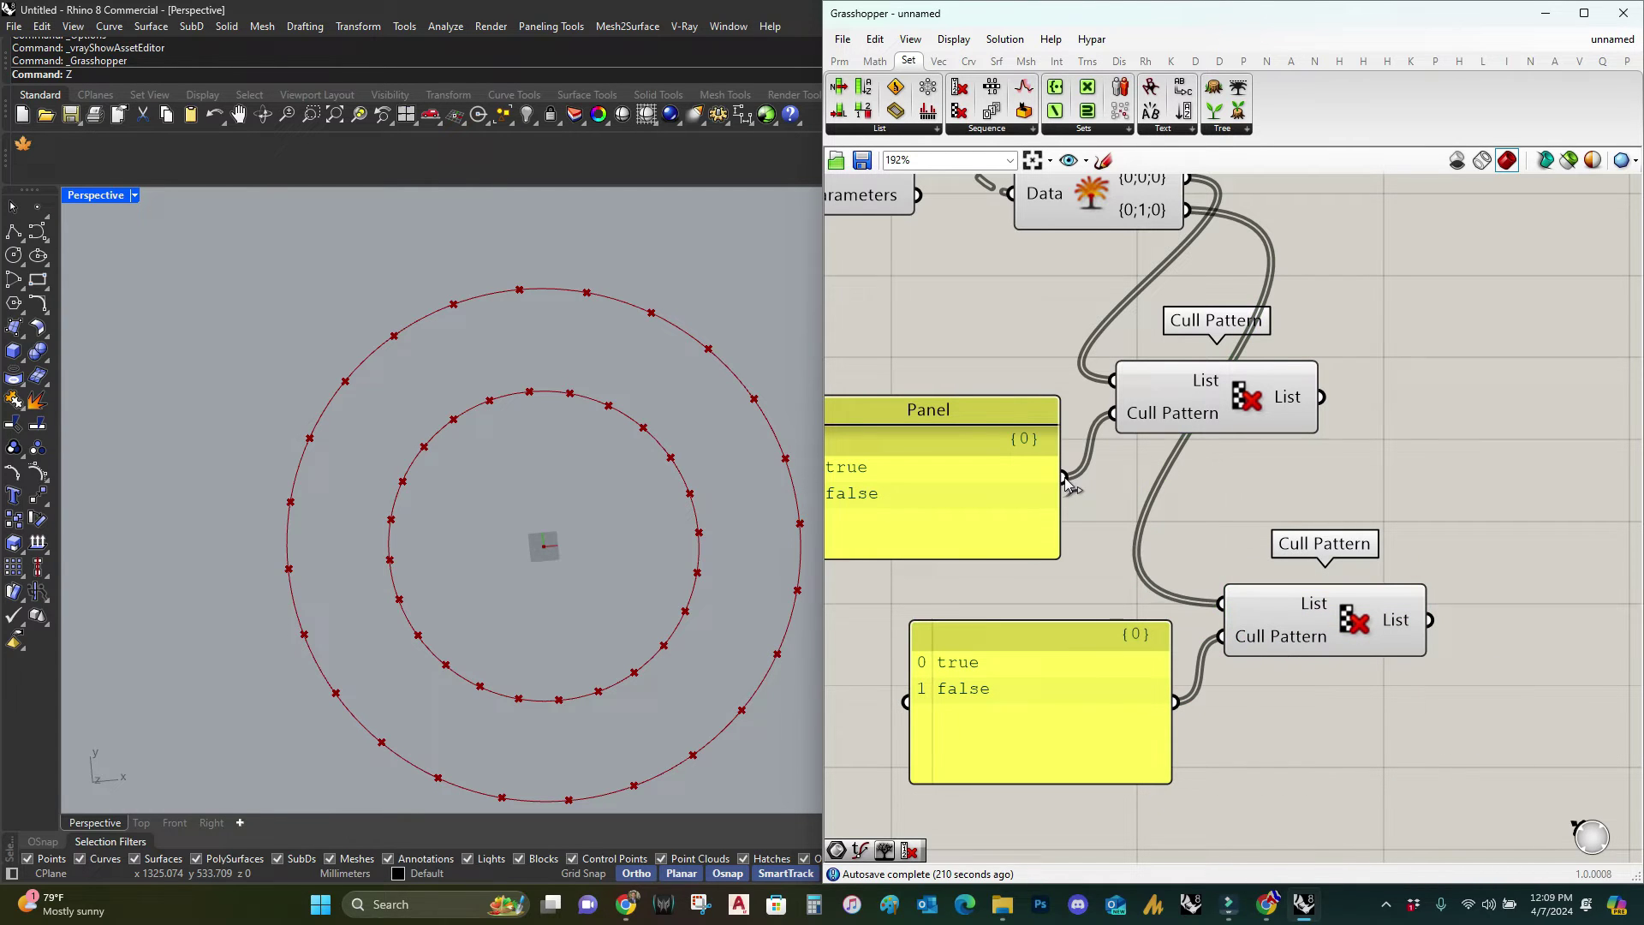
drag(1064, 477, 1223, 636)
right_click(1243, 638)
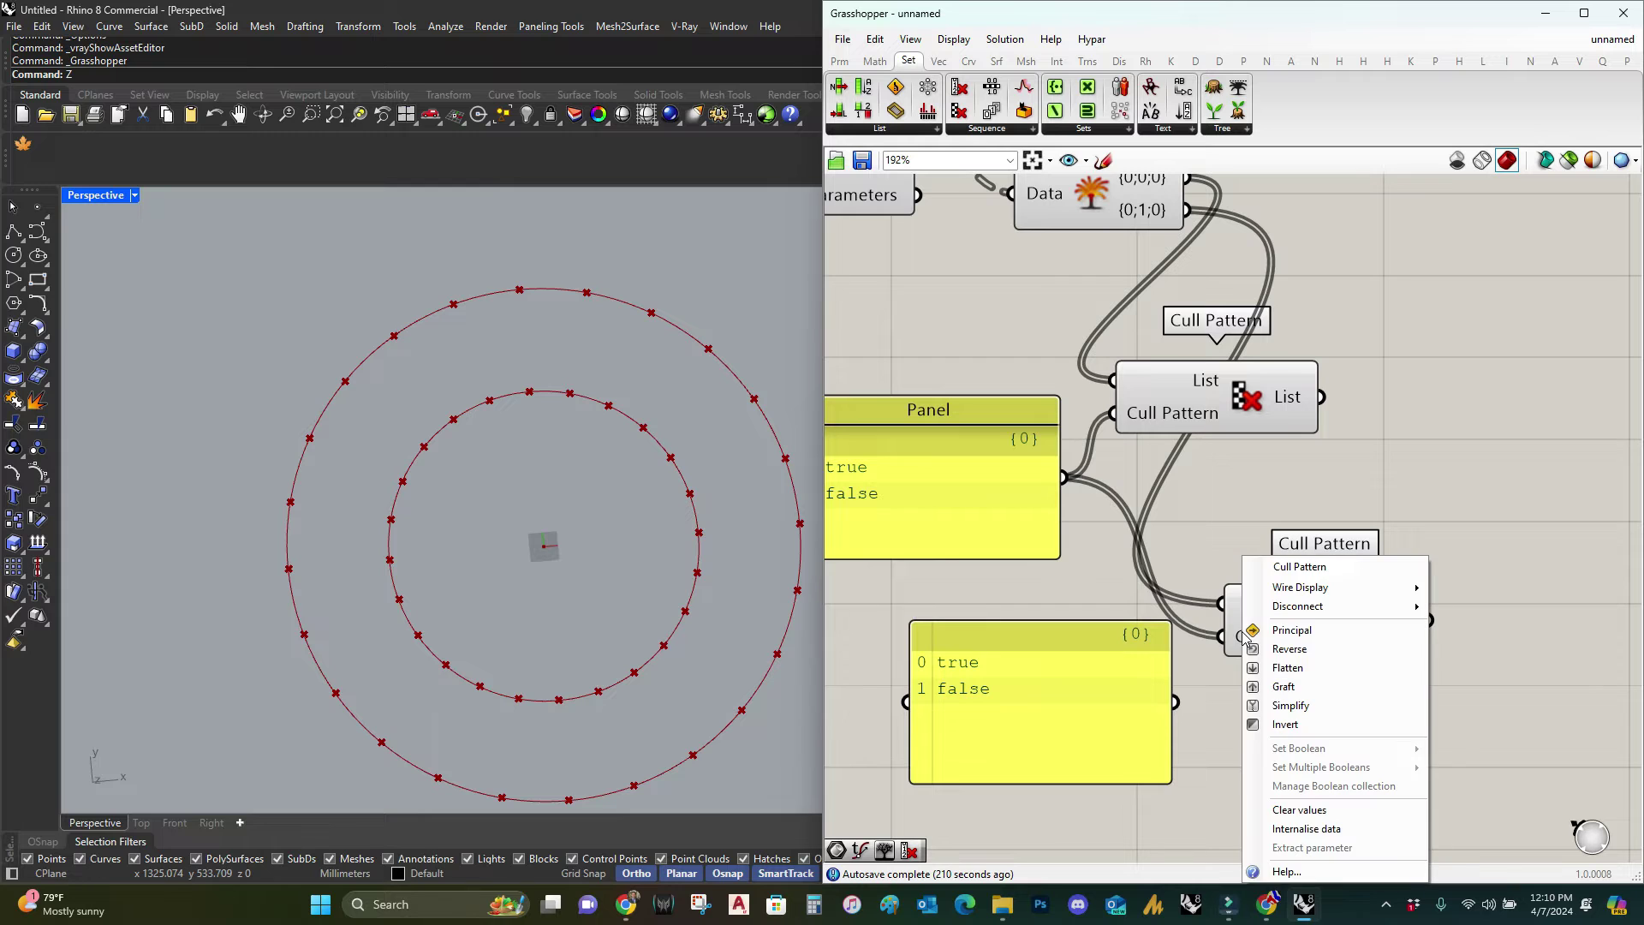
click(1265, 648)
- Place a Weave component and feed Stream 0 from the upper Cull Pattern's List and Stream 1 from the lower one's
right_drag(1527, 351, 1234, 421)
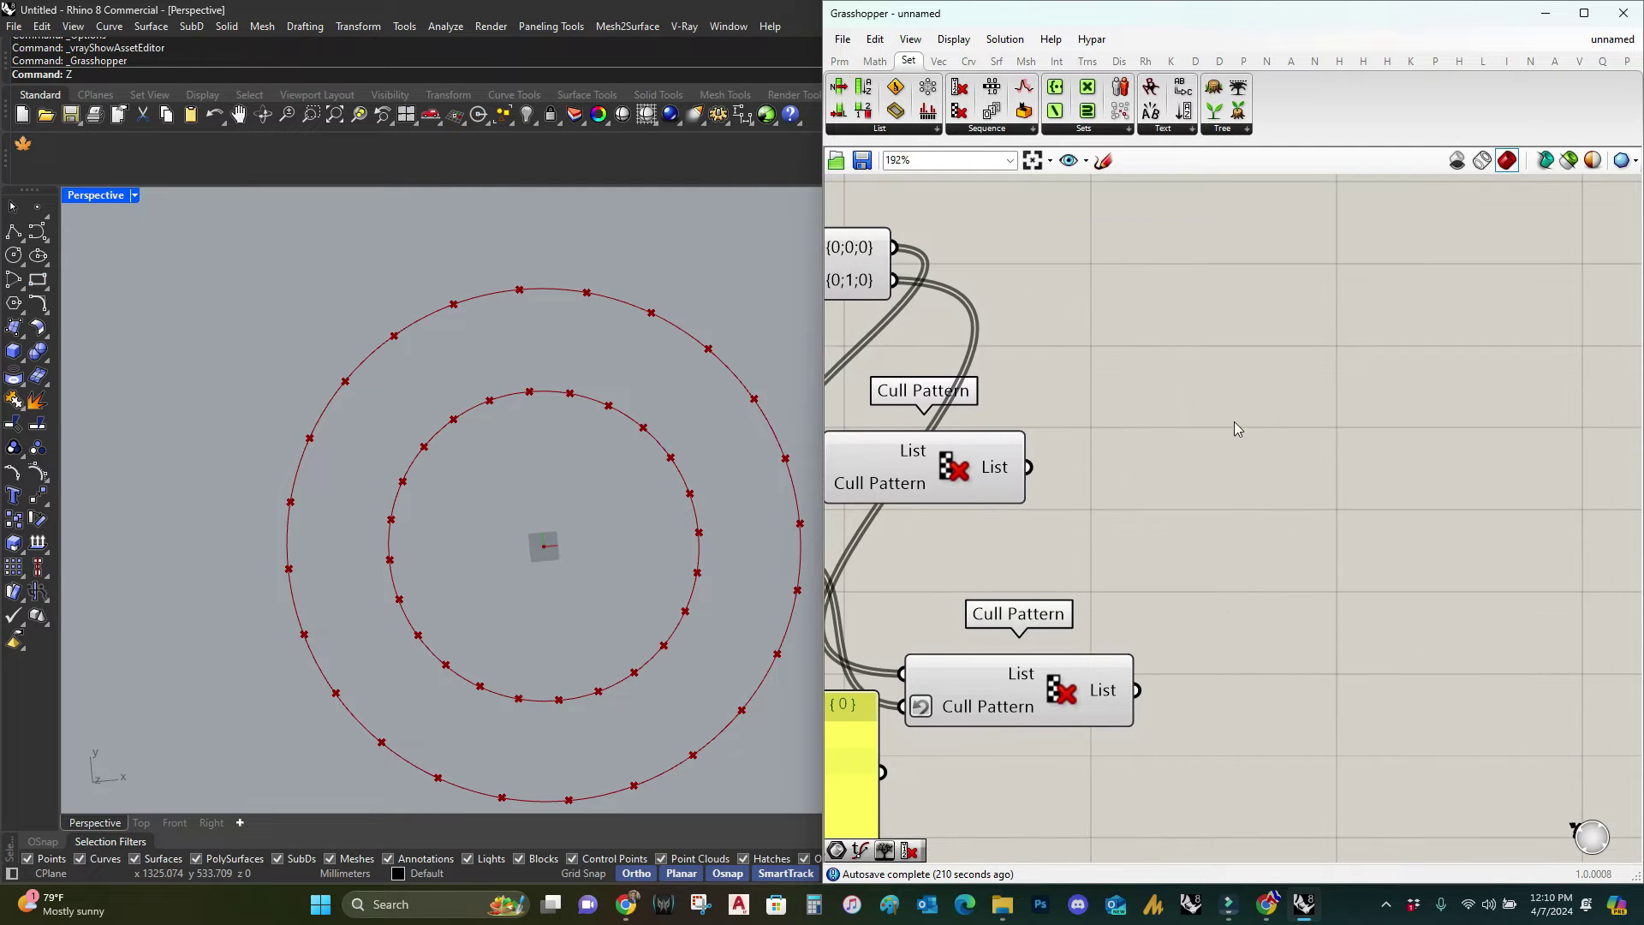
double_click(1275, 419)
text(weave)
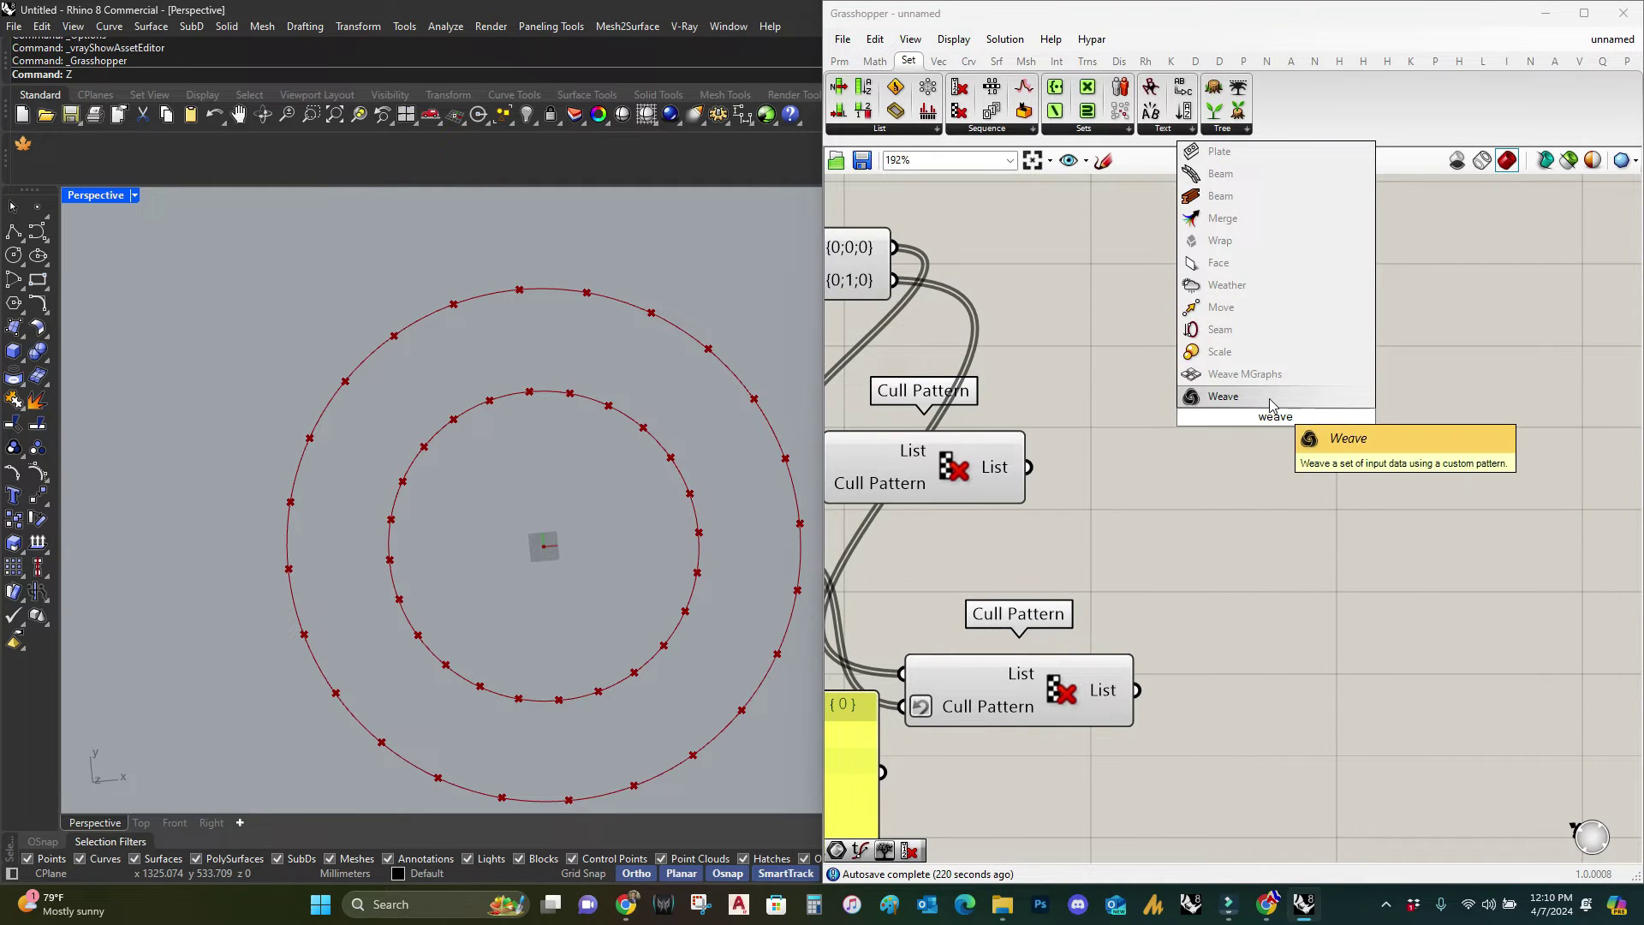
key(Return)
drag(1267, 408, 1378, 406)
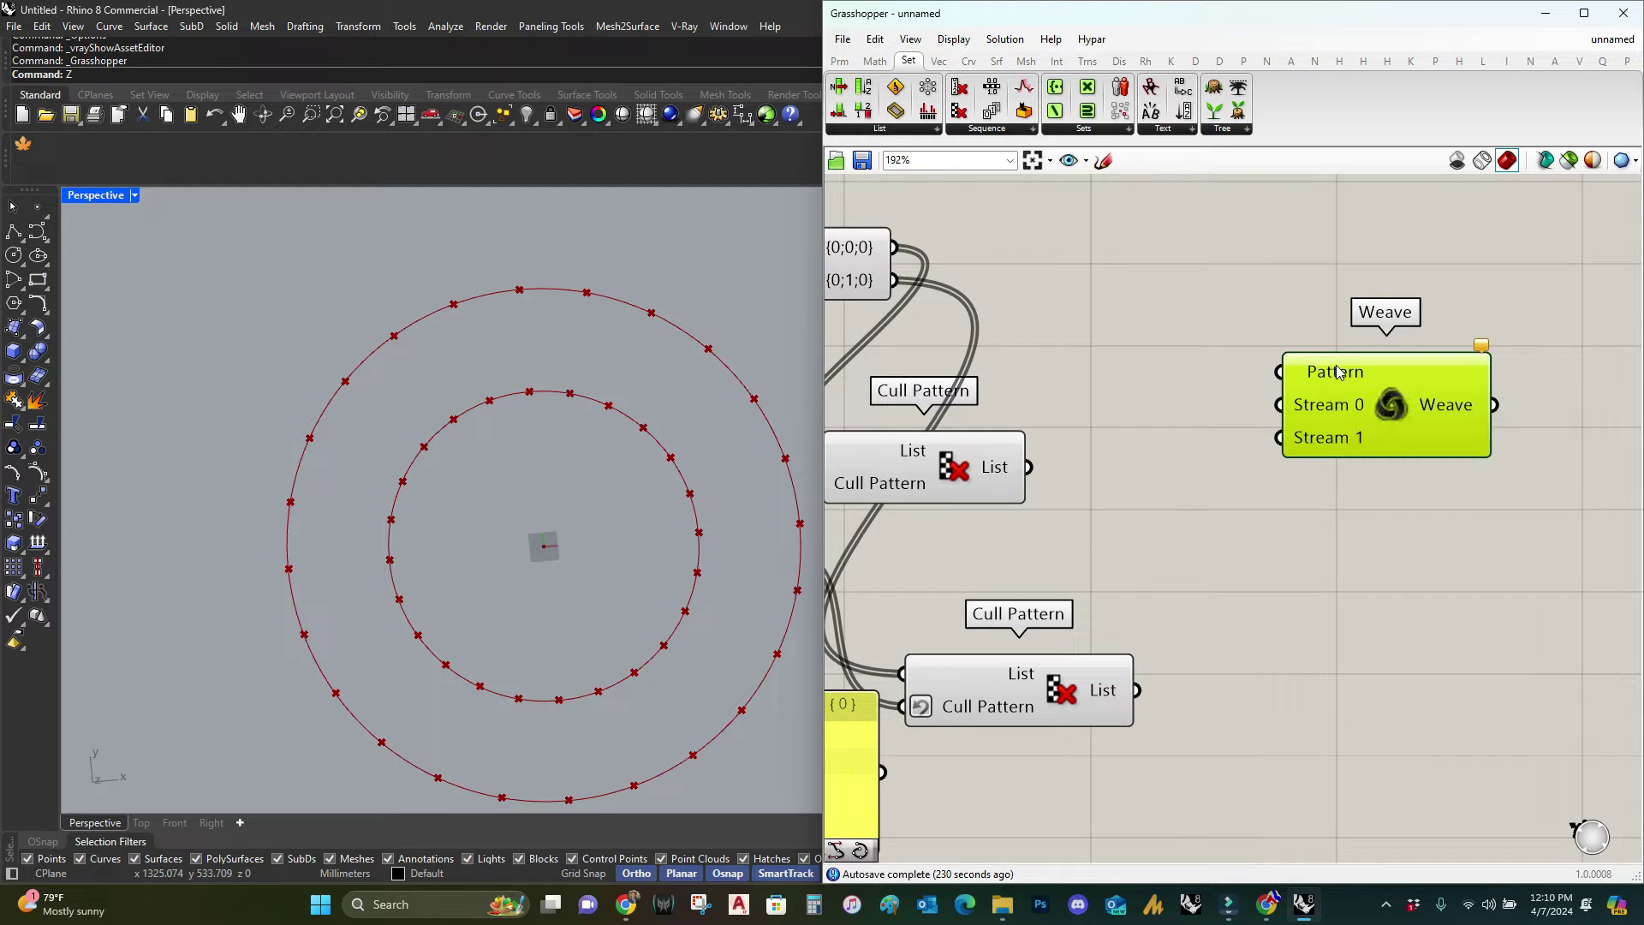
drag(1027, 468, 1136, 691)
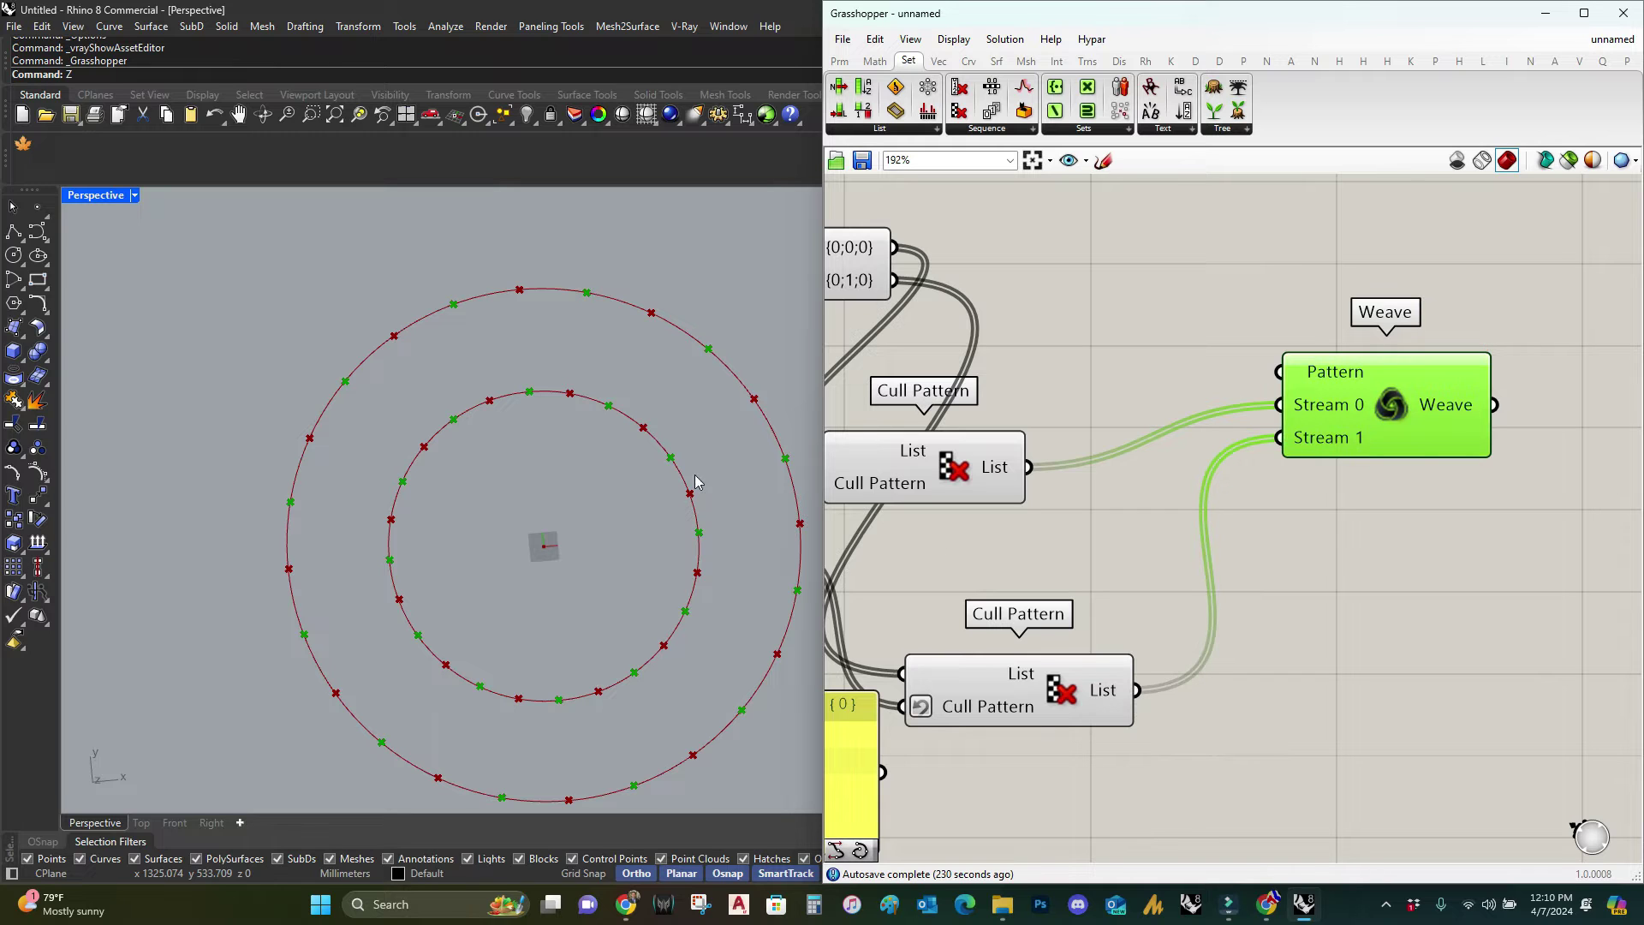
- Place an Interpolate component beside Weave and connect the Weave output to its Vertices input
right_drag(1434, 456, 1166, 474)
click(1392, 409)
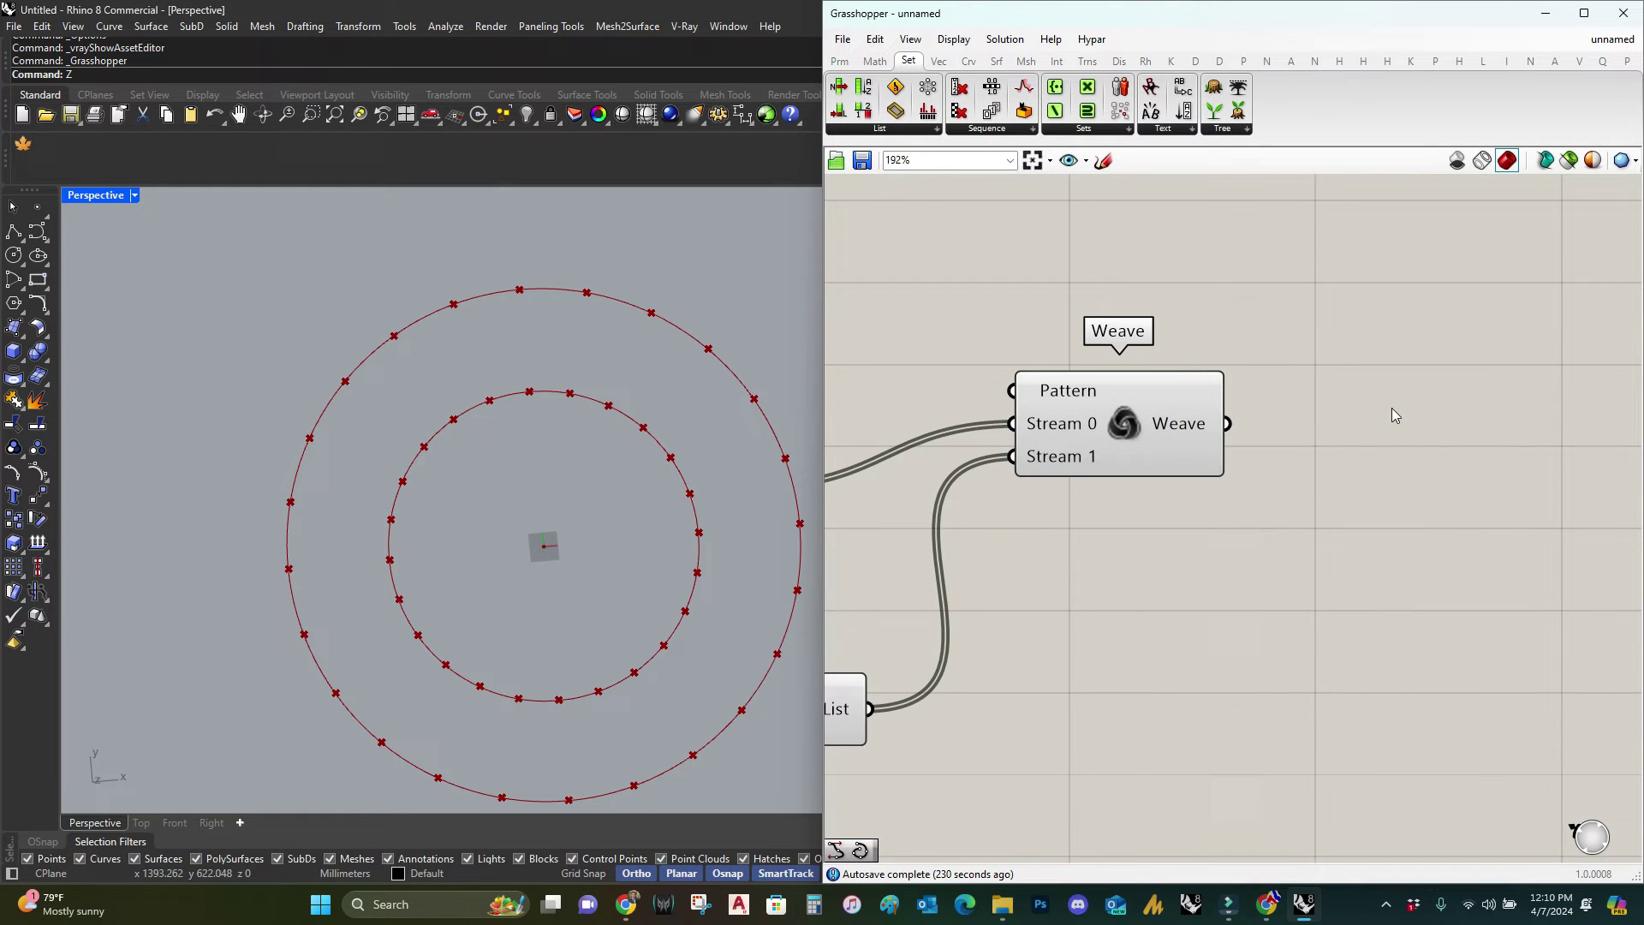
double_click(1392, 415)
text(inteerpo)
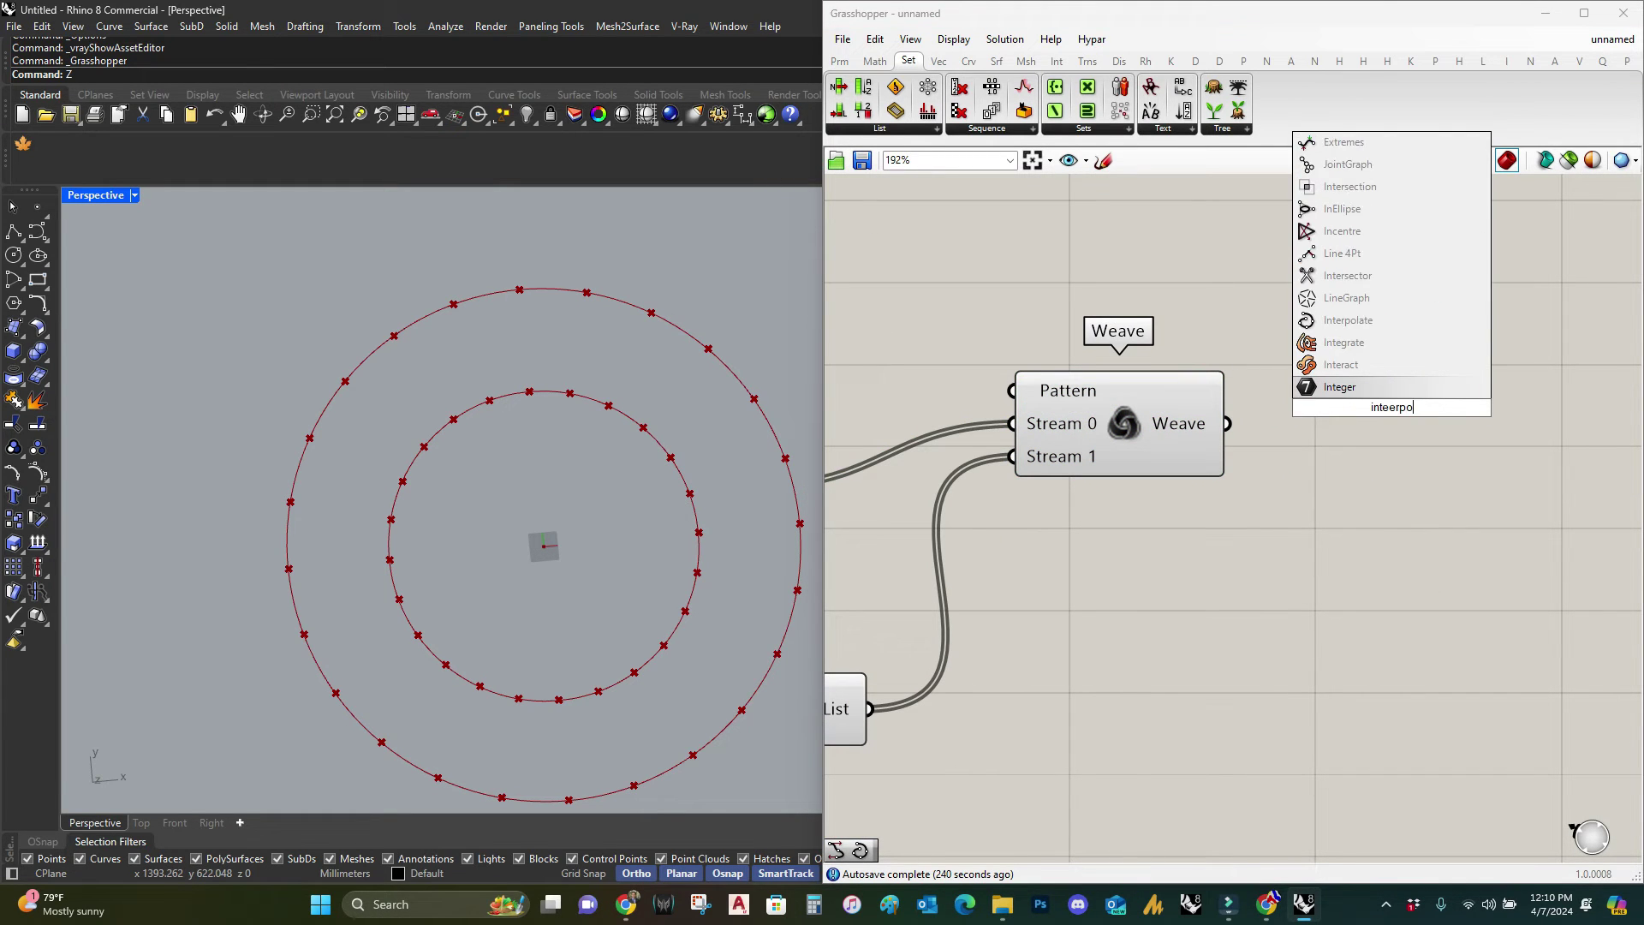
key(BackSpace)
key(BackSpace)
key(BackSpace)
text(rpo)
click(1348, 320)
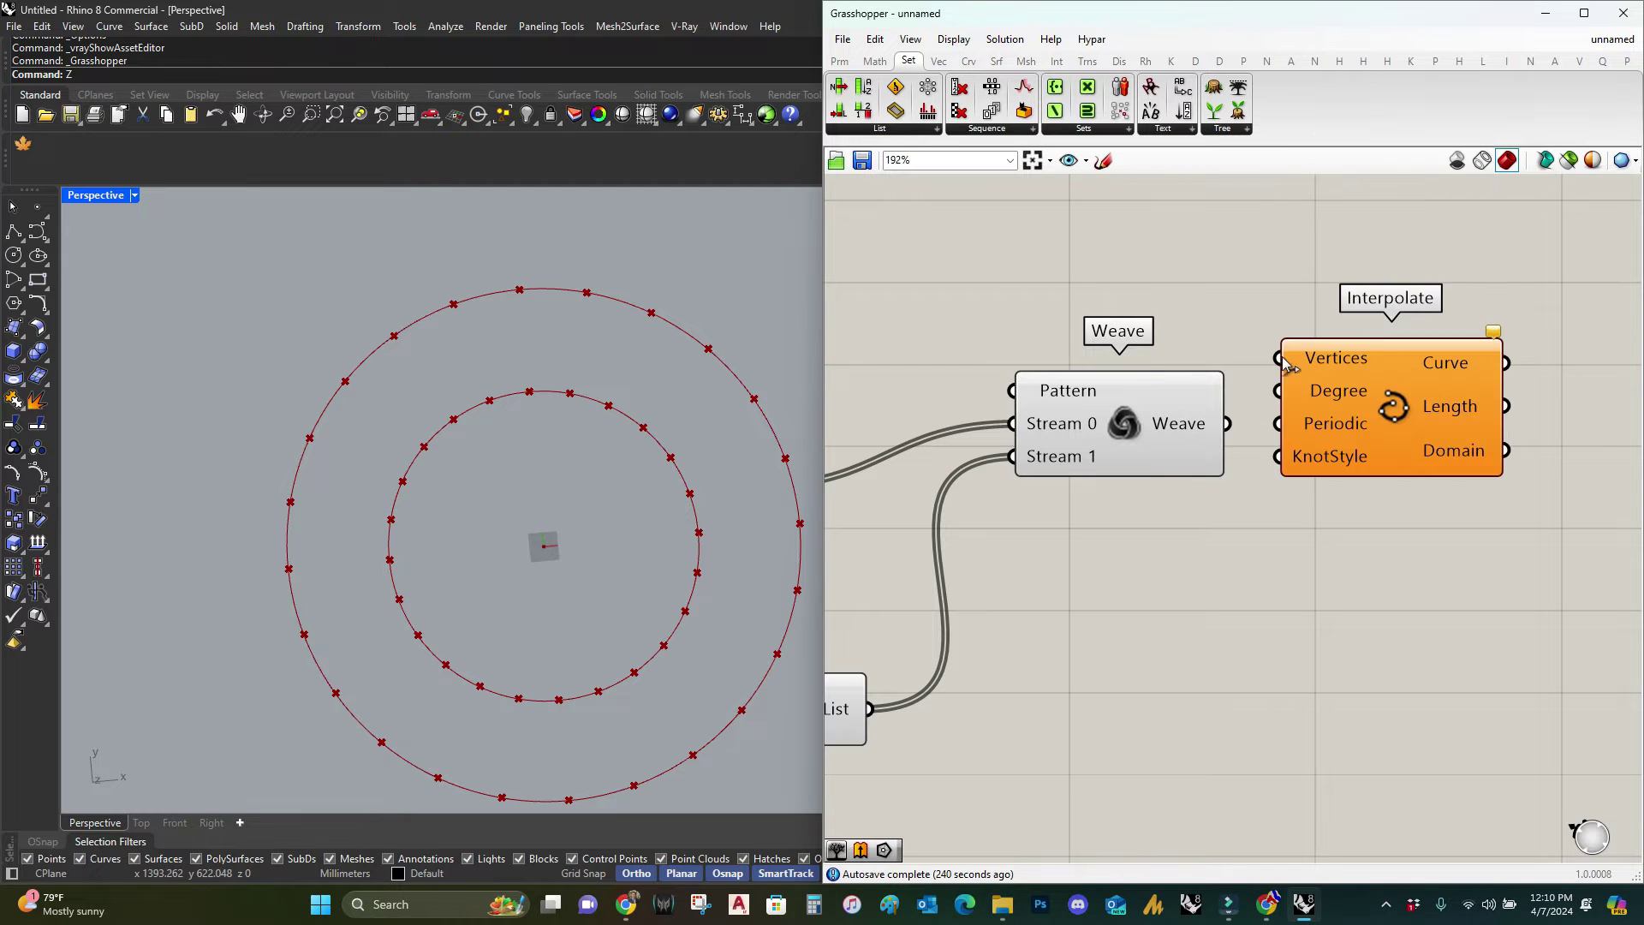
drag(1278, 358, 1225, 427)
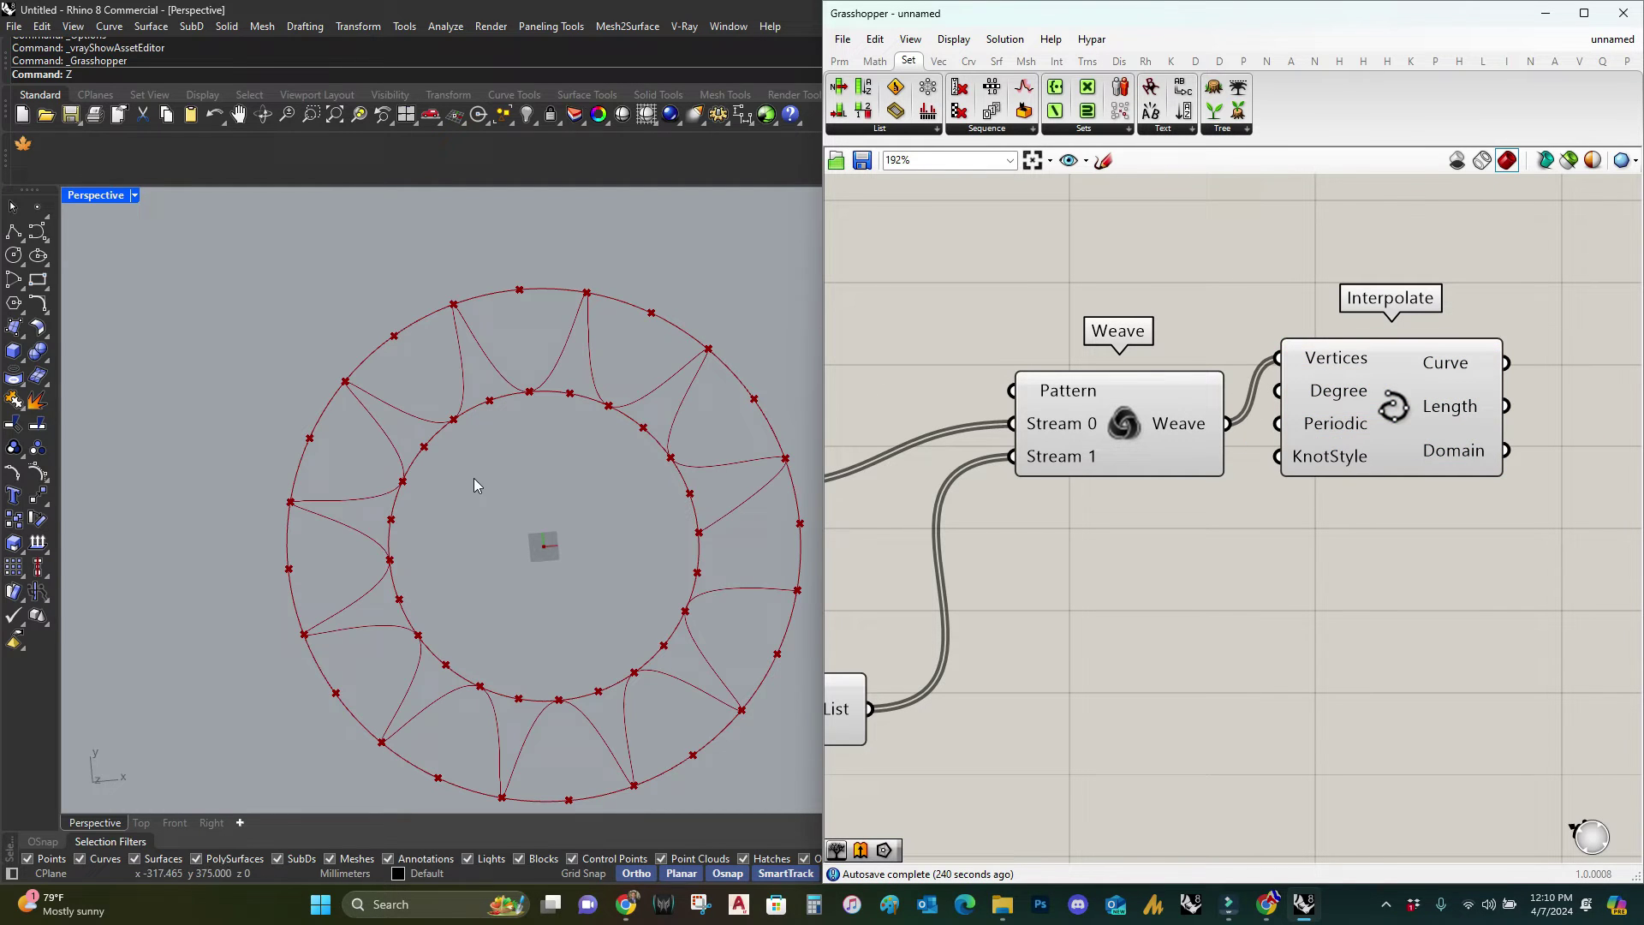
- Invert the Periodic input of Interpolate to close the woven curve
mouse_move(496, 530)
right_down()
mouse_move(481, 495)
mouse_move(451, 511)
right_up()
scroll(465, 506, up, 4)
scroll(451, 511, down, 2)
scroll(481, 480, down, 2)
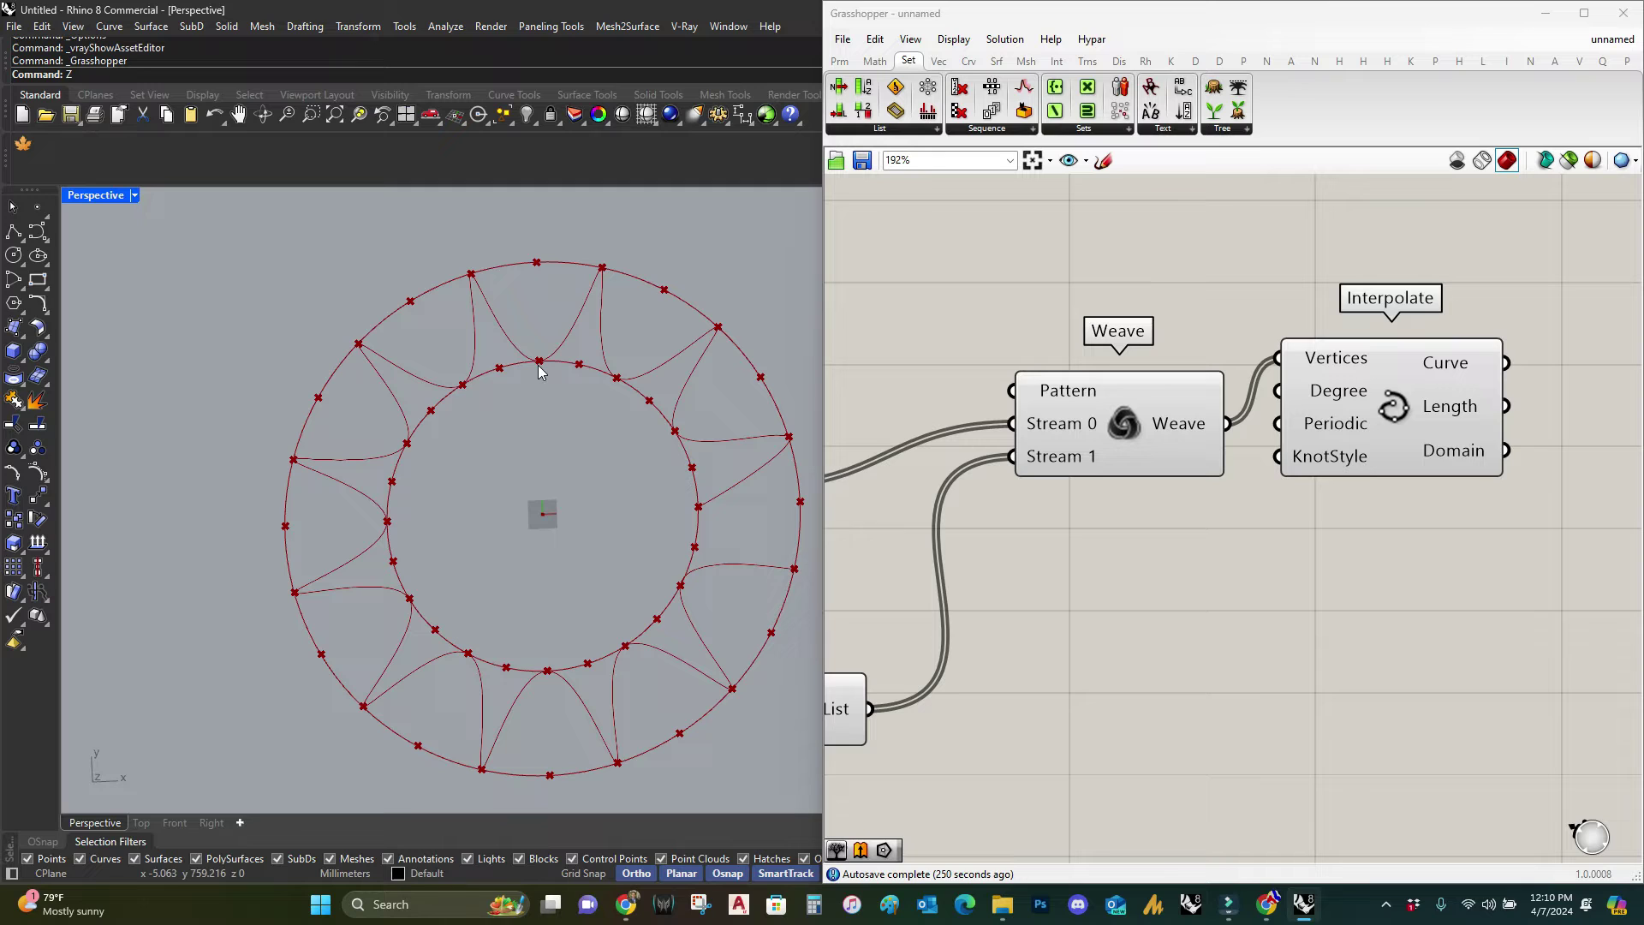
right_click(1303, 426)
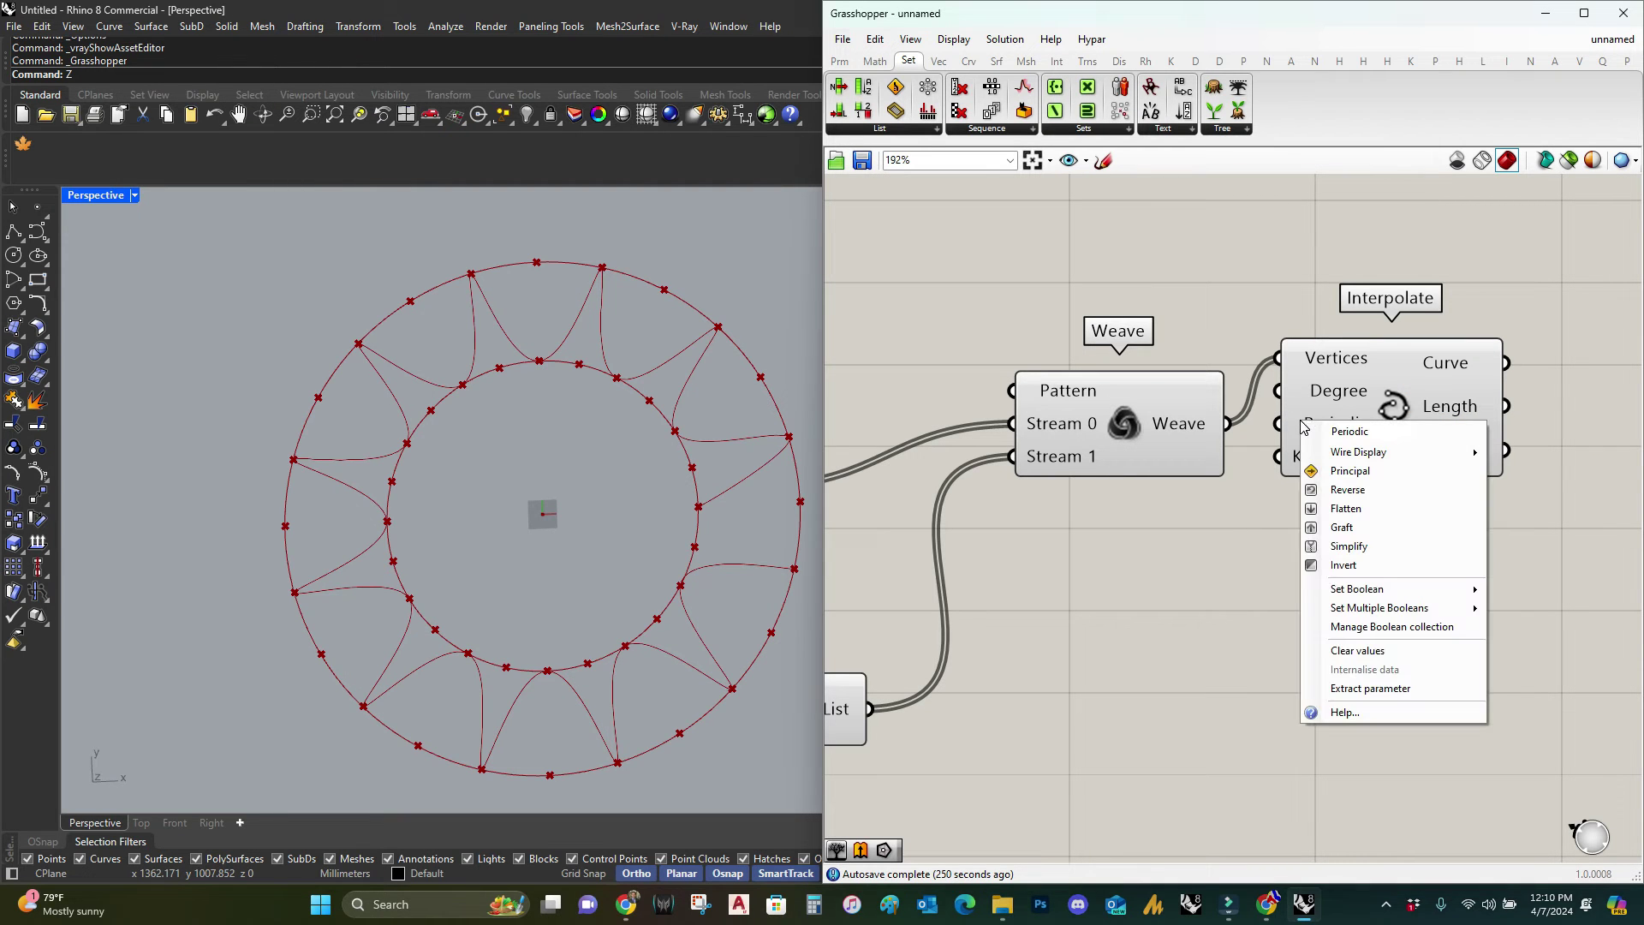
click(1346, 561)
- Lower the outer circle's radius slider, connected to Entwine's {0;1} input, to 1003
right_drag(1171, 592, 1353, 561)
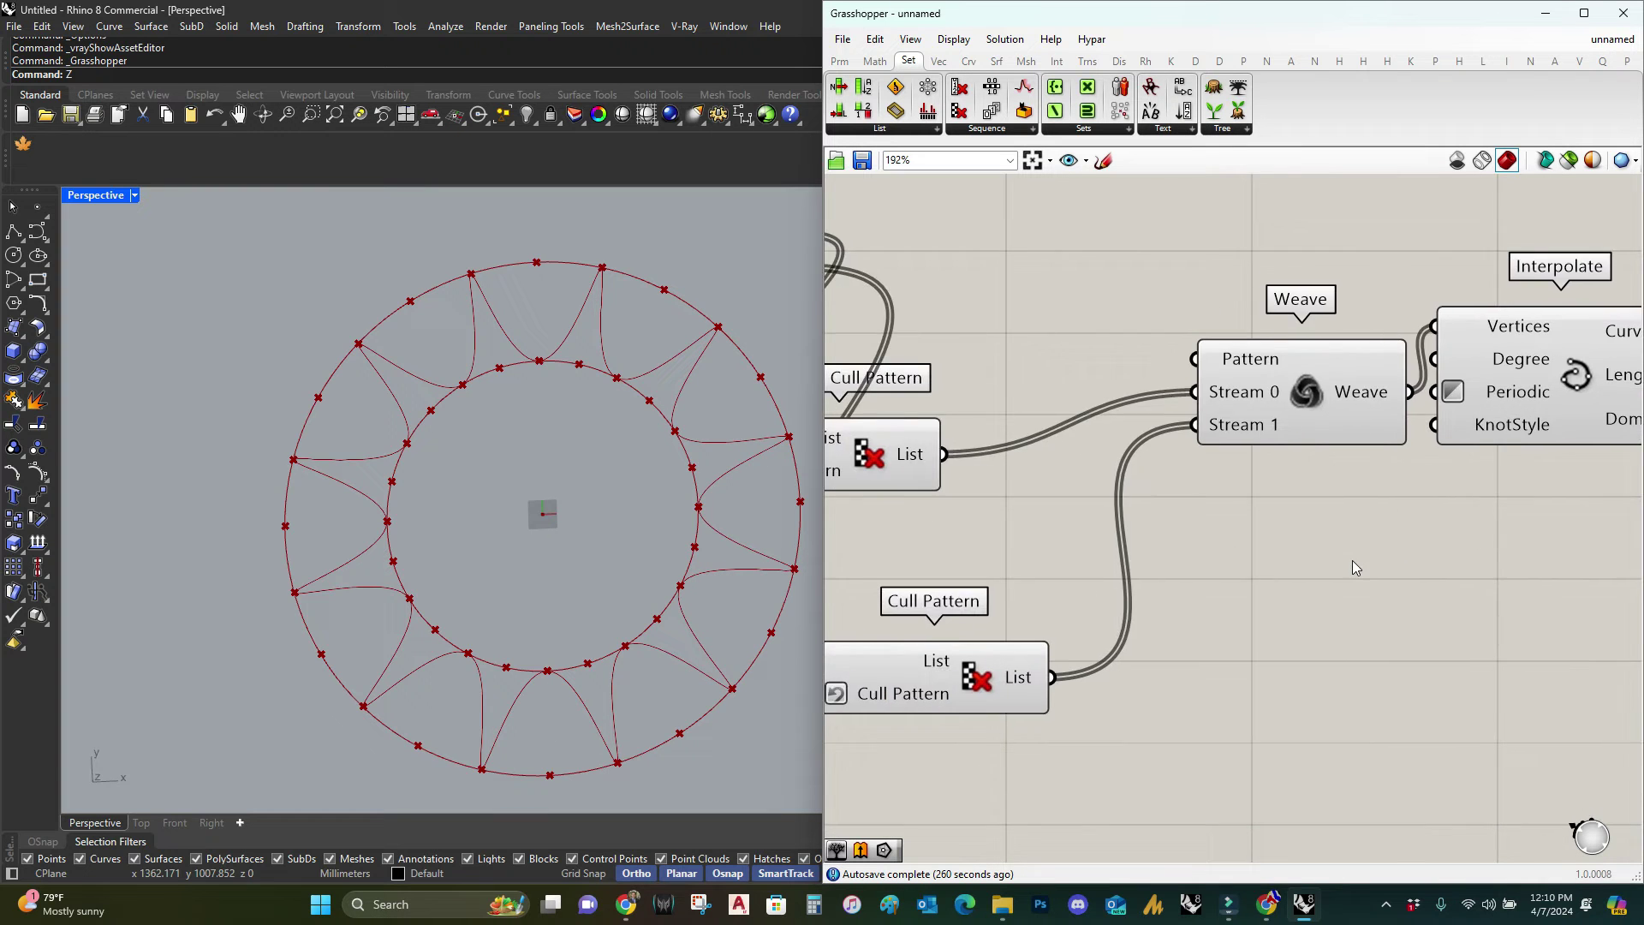
scroll(1353, 560, down, 3)
click(1472, 437)
scroll(1205, 712, down, 6)
right_drag(1051, 683, 1262, 644)
scroll(1050, 545, up, 10)
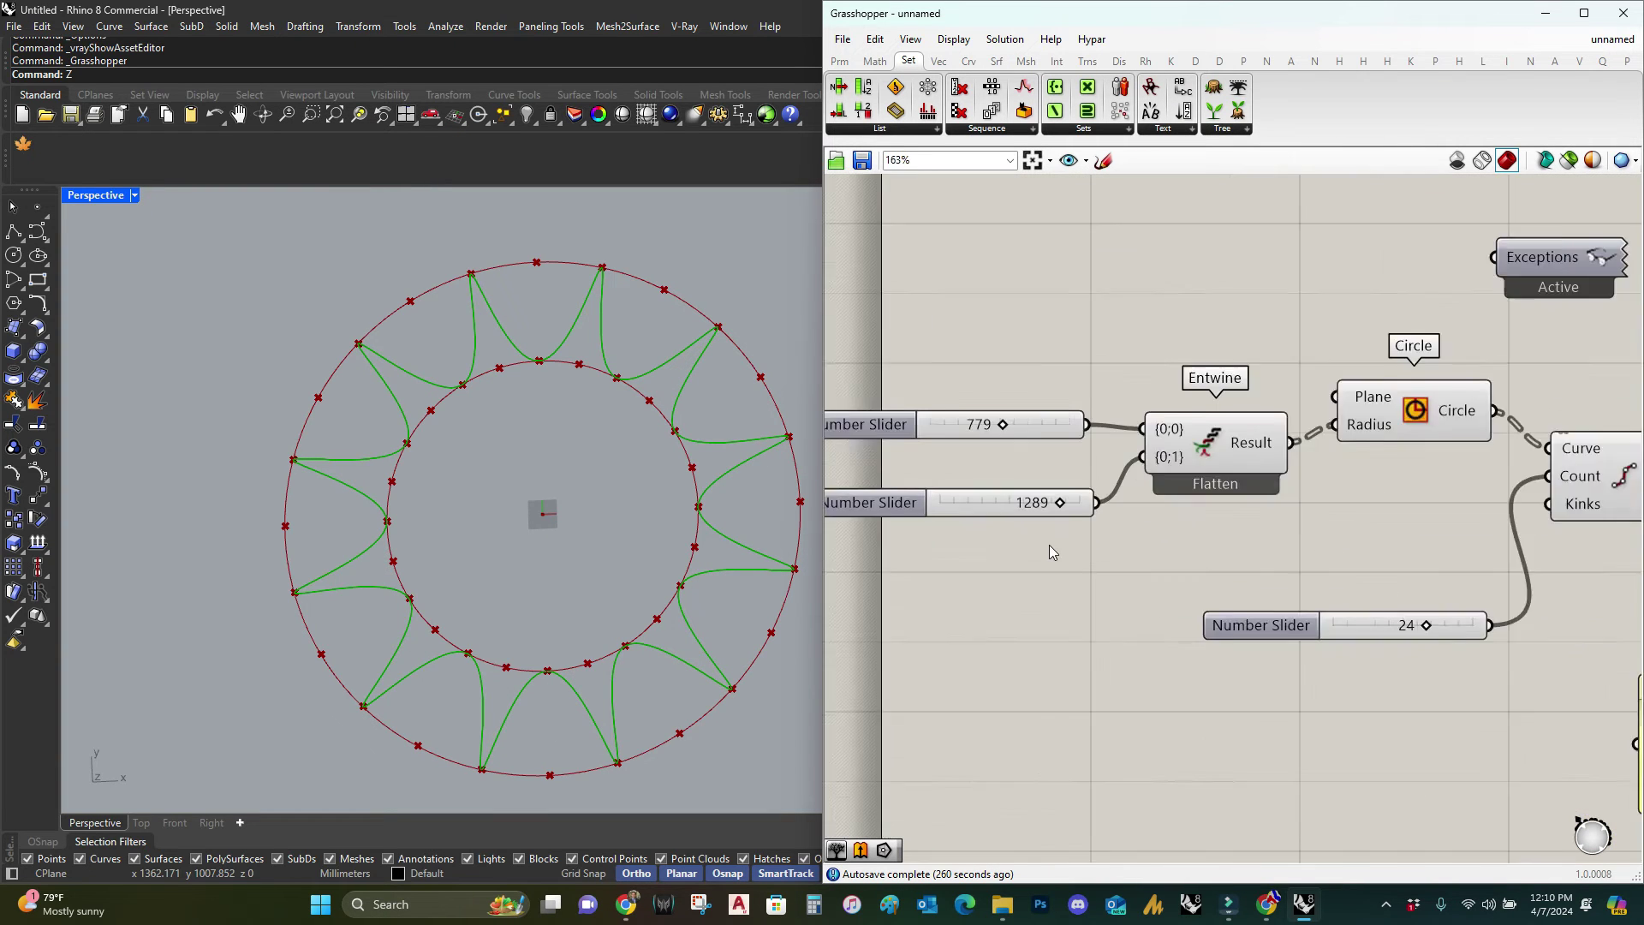
drag(1102, 485, 1036, 507)
scroll(1036, 507, down, 5)
- Place a Polygon component in the empty canvas area below the Entwine component and the count slider
right_drag(1637, 548, 1597, 543)
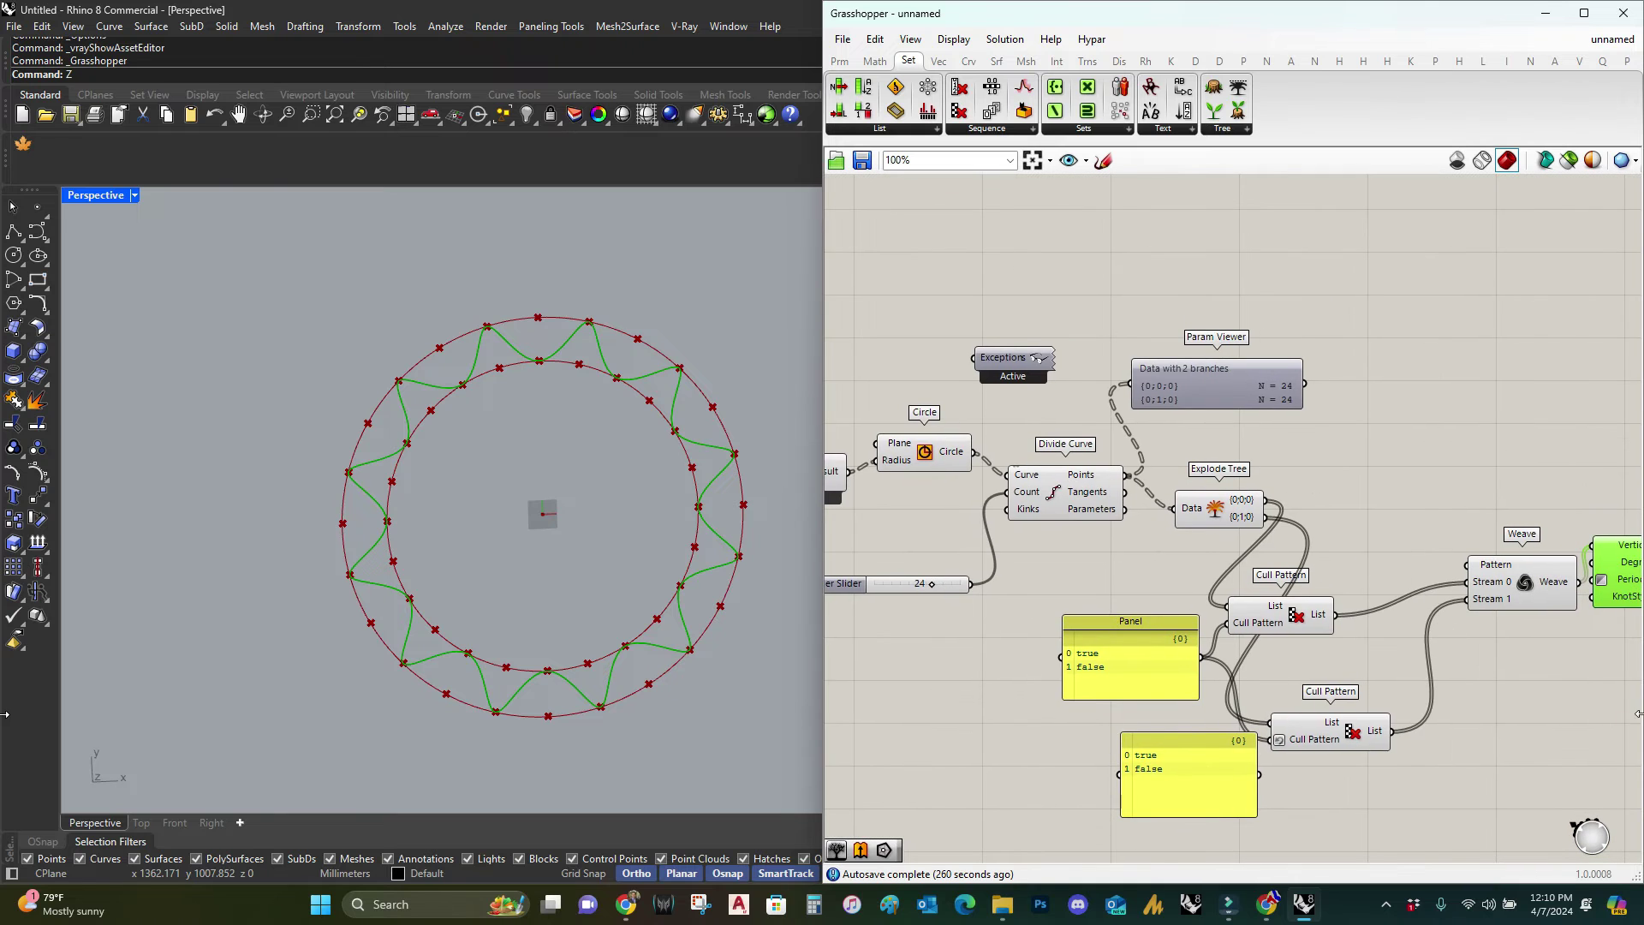
right_drag(1022, 657, 1210, 630)
right_drag(1108, 702, 1235, 672)
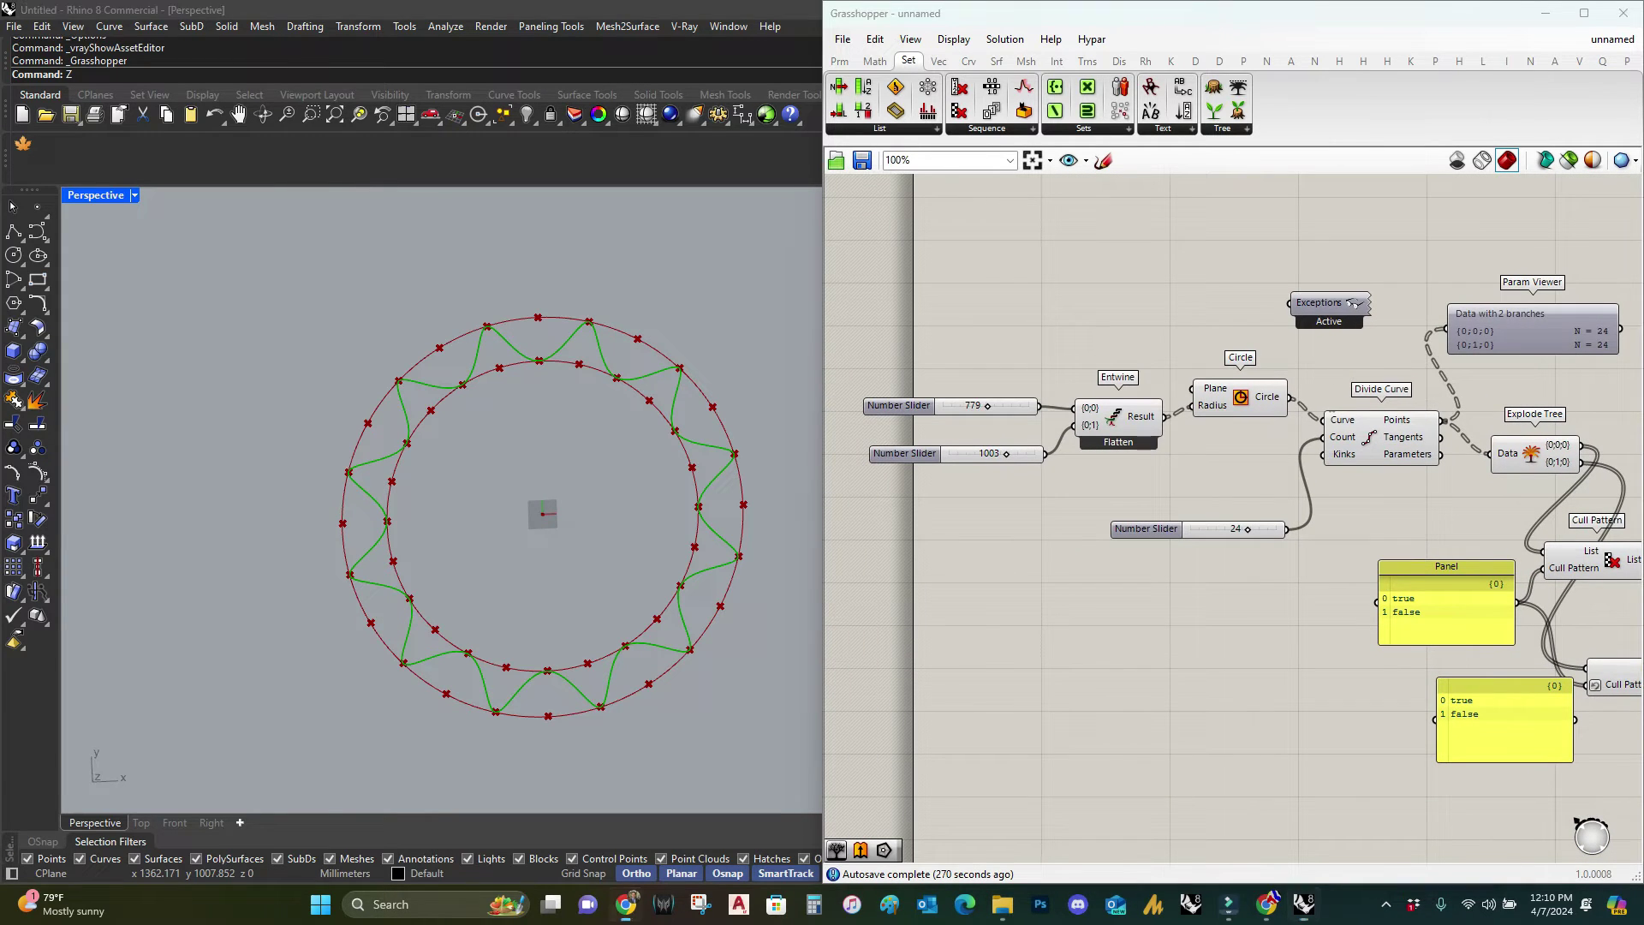
double_click(1098, 675)
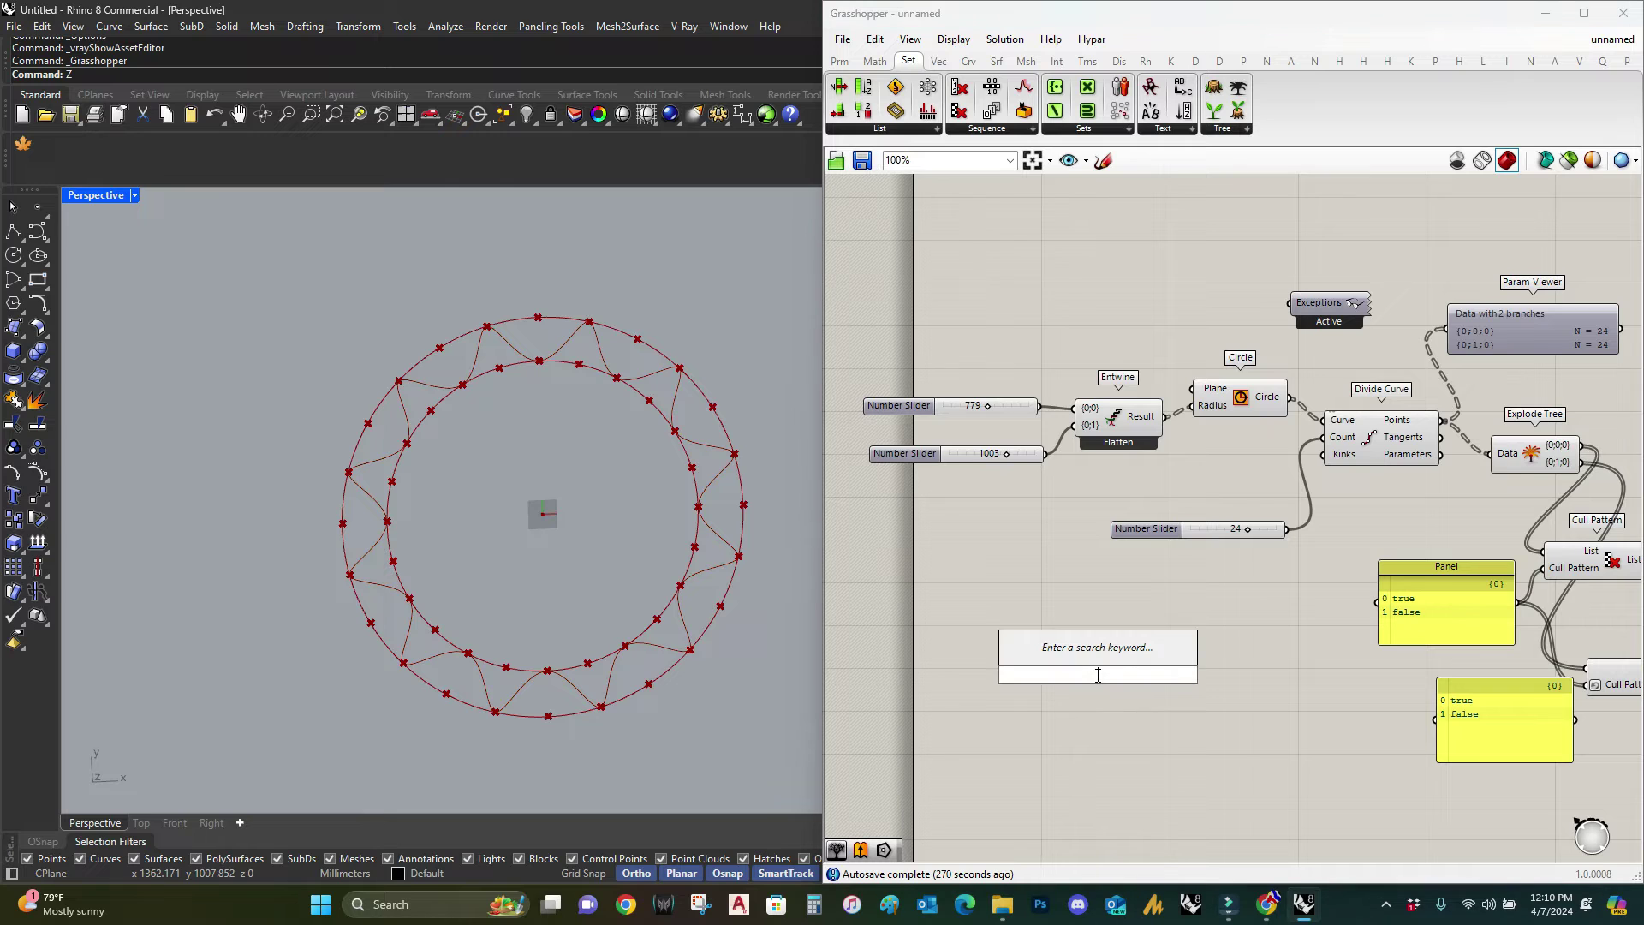
text(polygo)
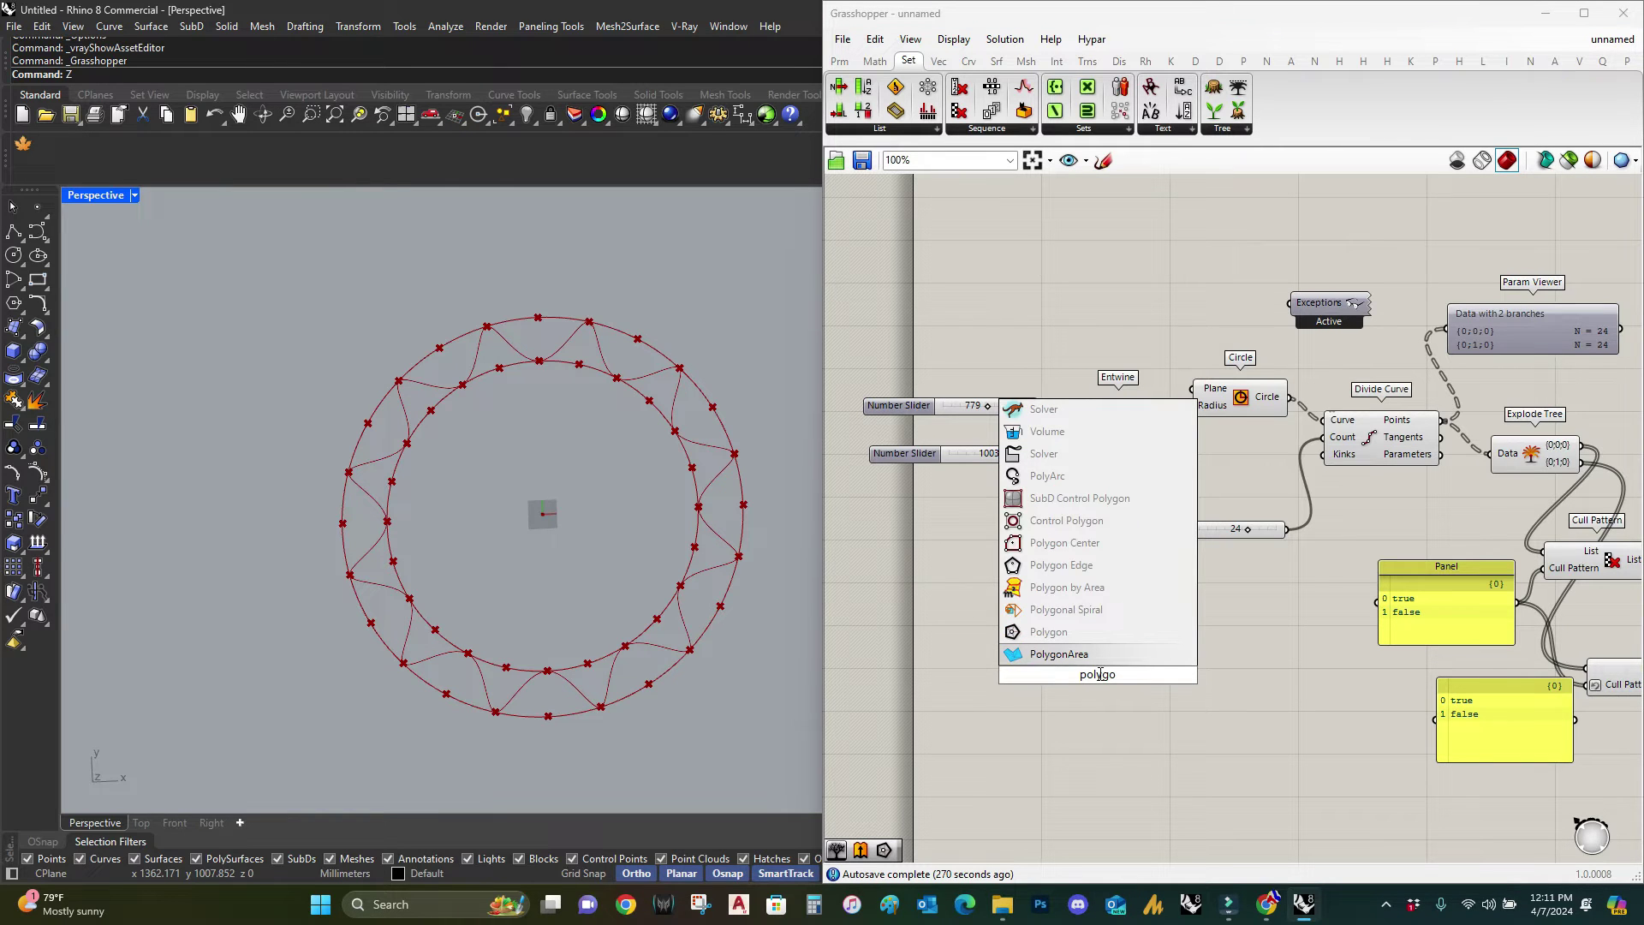
click(1113, 632)
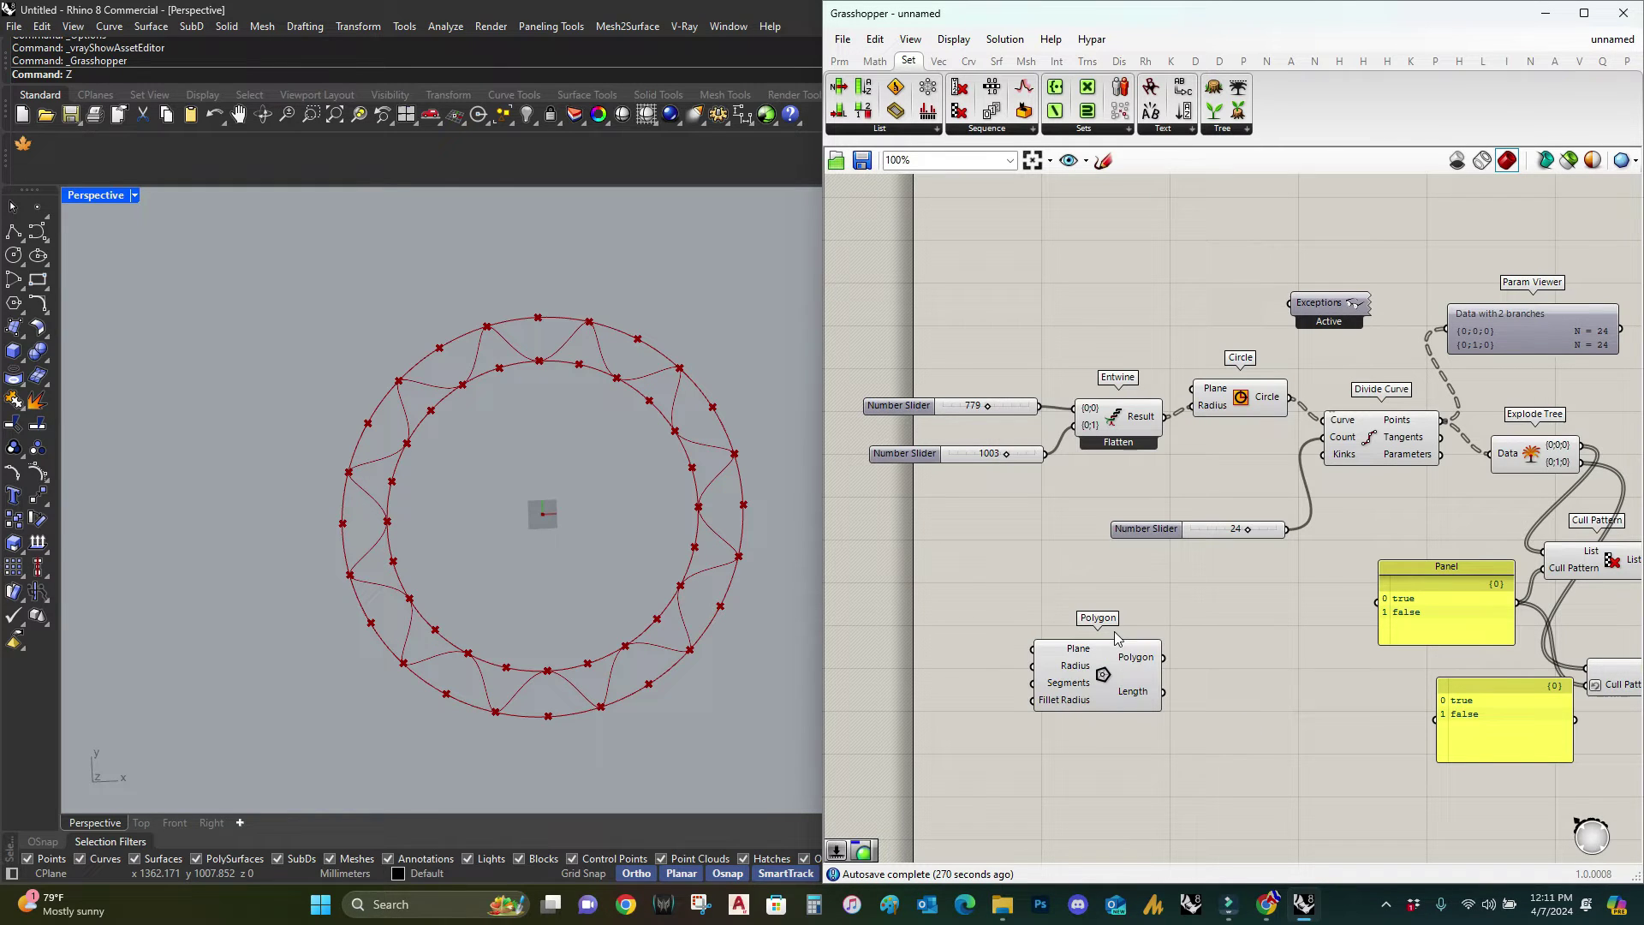
right_drag(1121, 664, 1170, 649)
- Feed Polygon's Radius input from a copy of the outer circle's radius slider set to 1500
drag(1075, 444, 1104, 644)
scroll(1043, 662, up, 4)
scroll(940, 673, up, 3)
drag(940, 674, 1063, 690)
right_drag(1063, 690, 1128, 642)
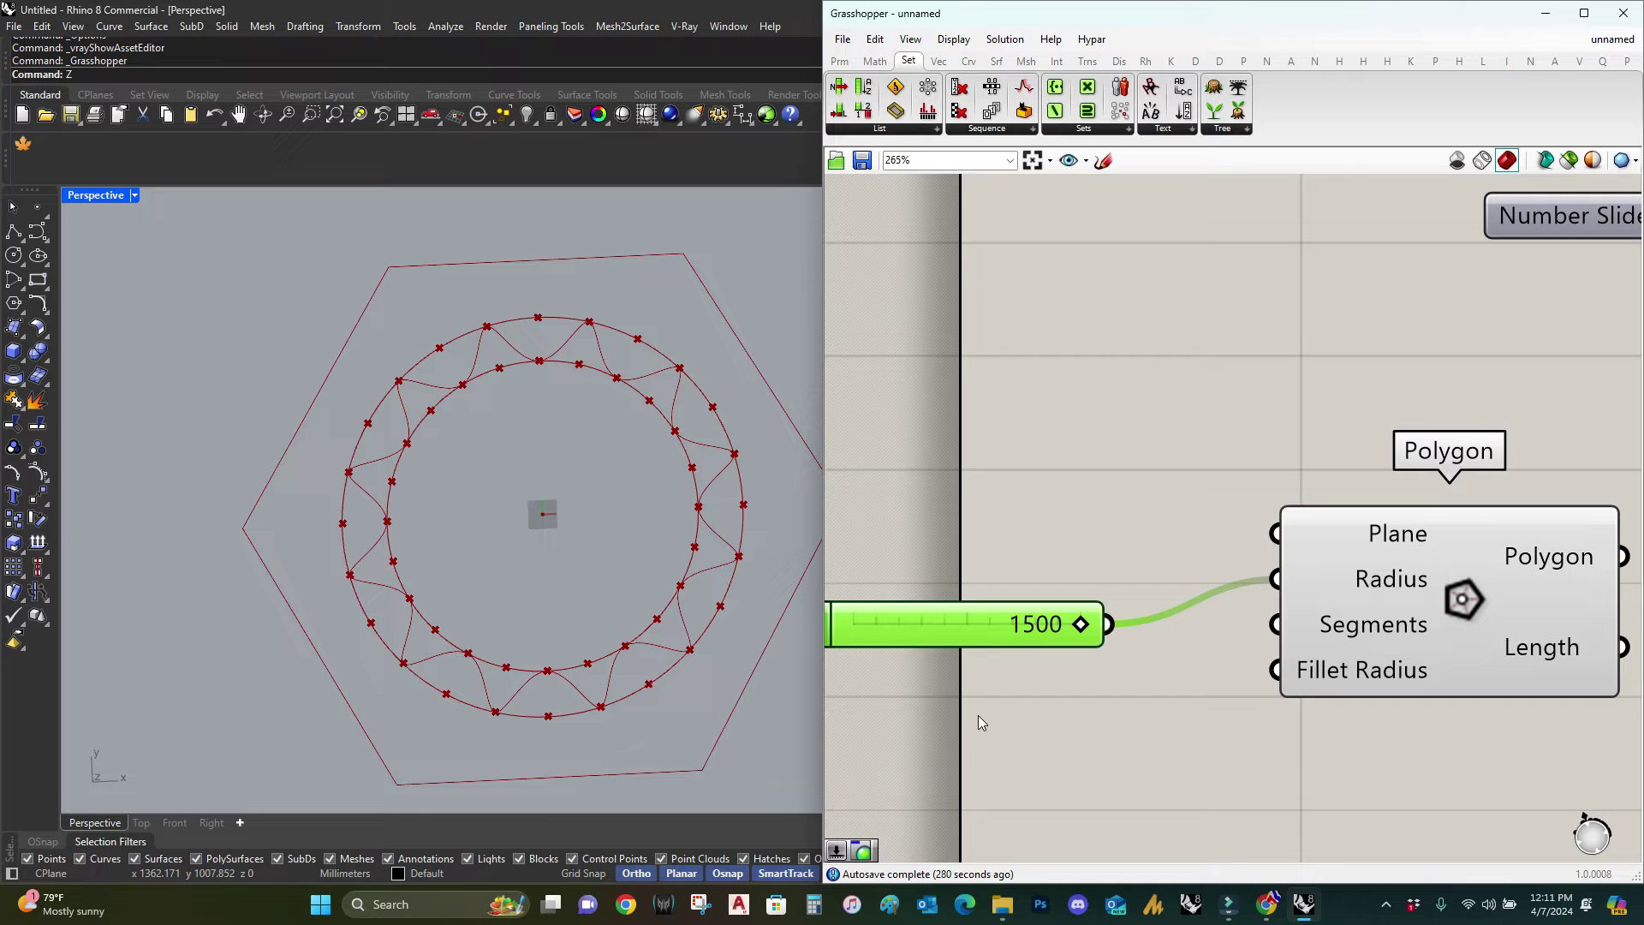
- Raise the polygon radius slider's maximum to 3600 and set its value to 2043
double_click(890, 618)
click(976, 682)
right_drag(916, 670, 1147, 660)
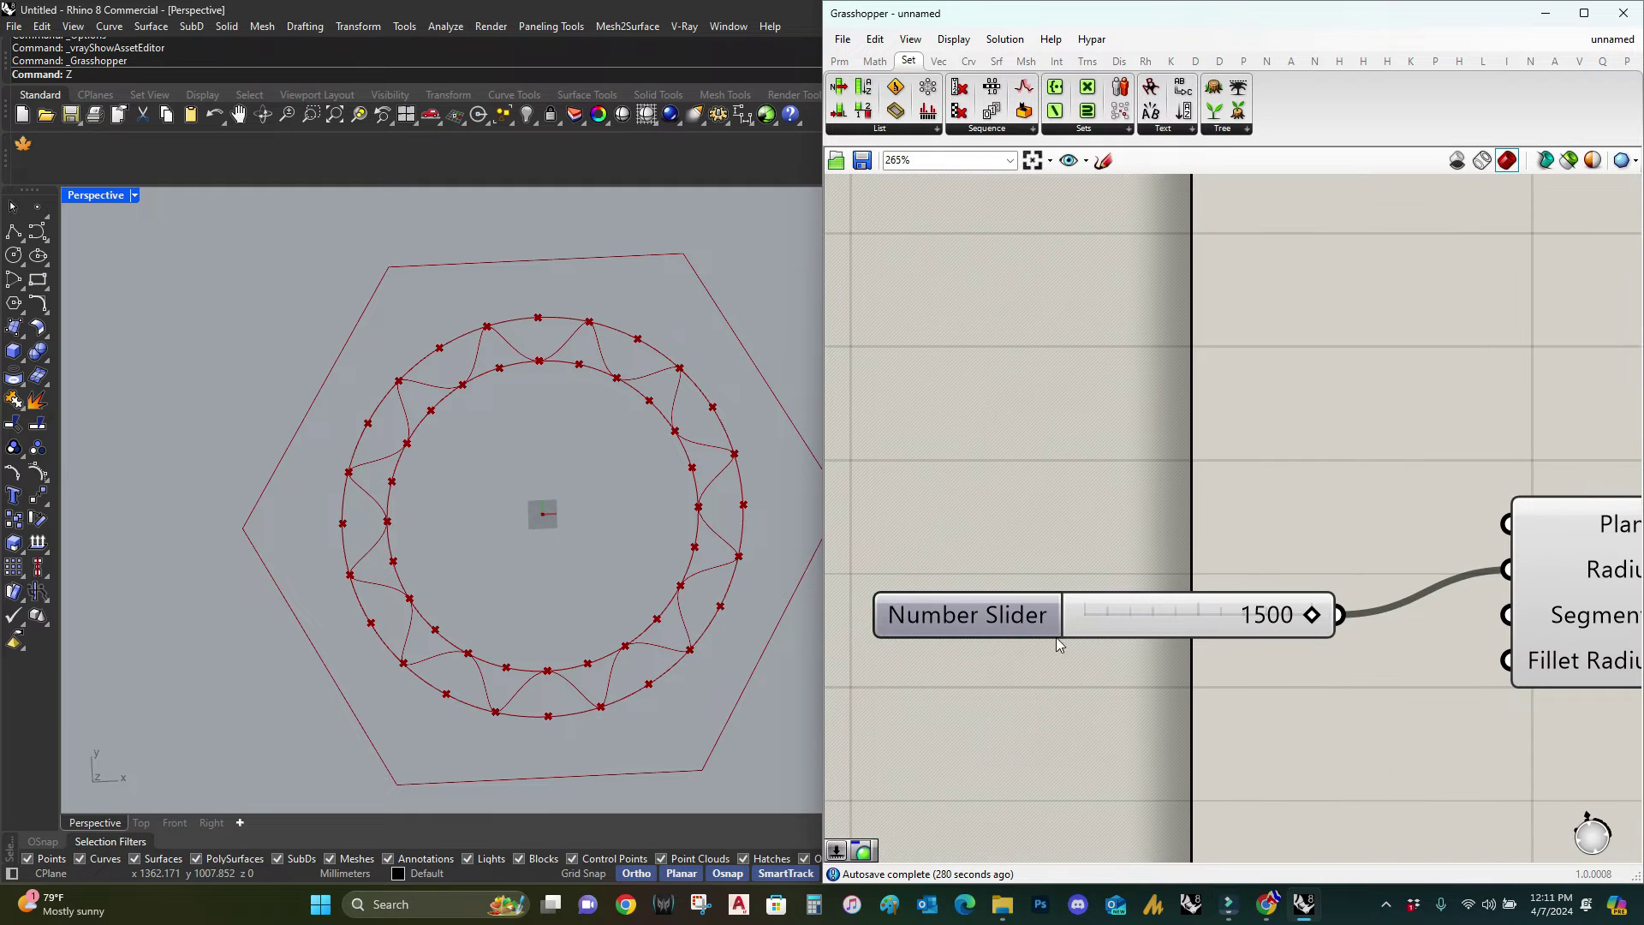
double_click(1028, 634)
double_click(1082, 689)
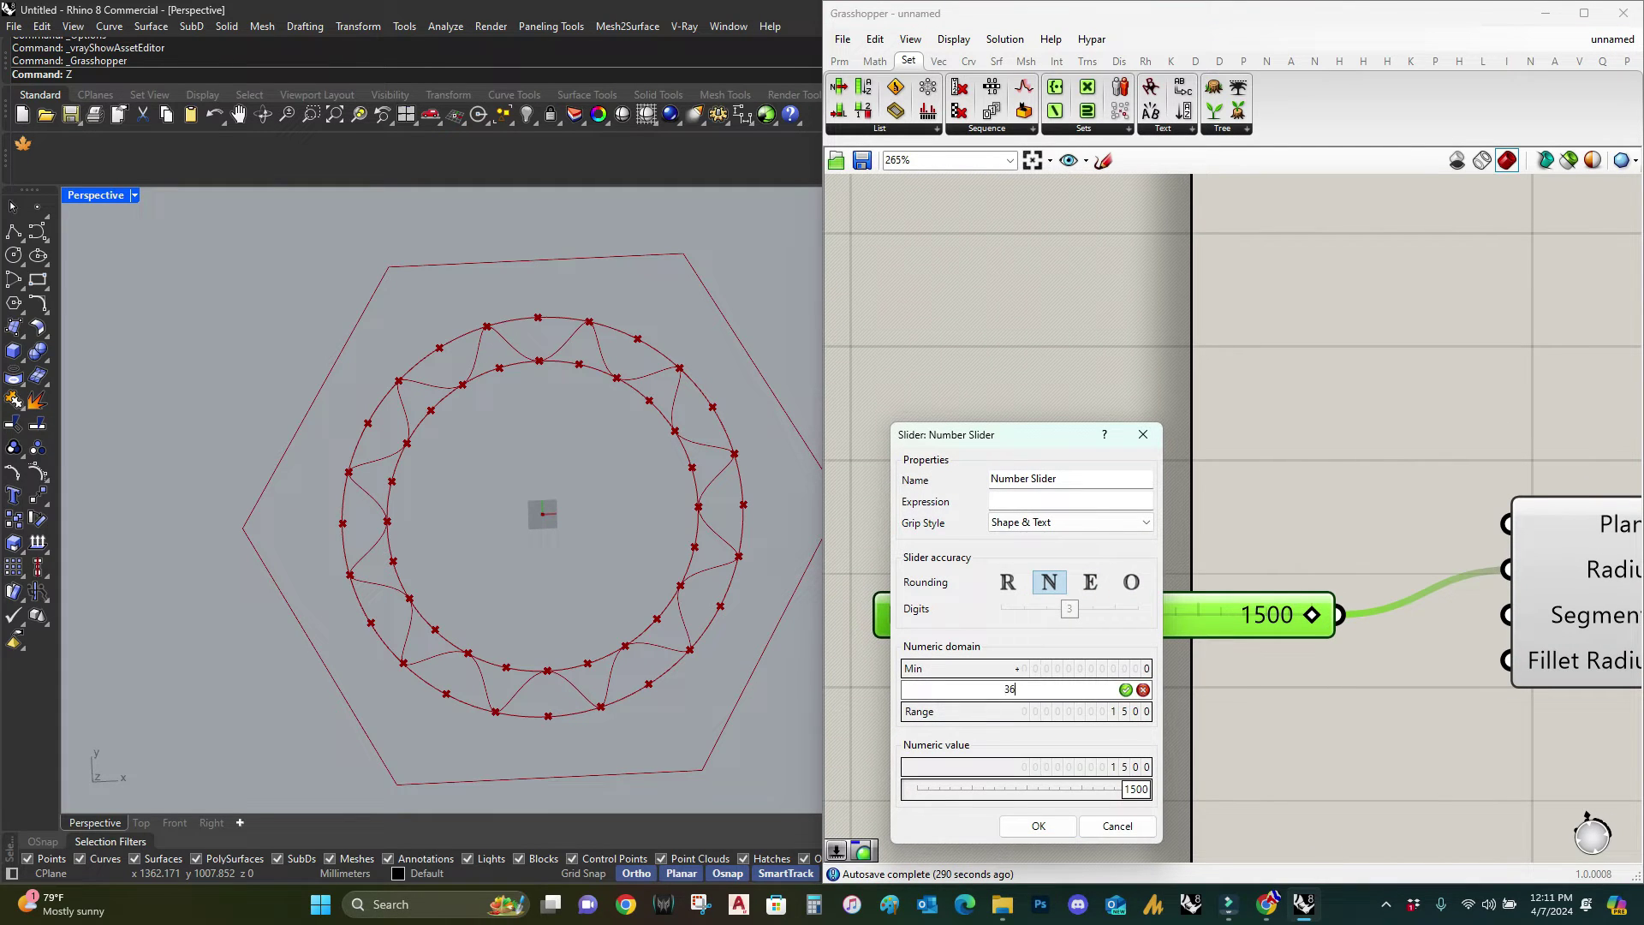
key(Return)
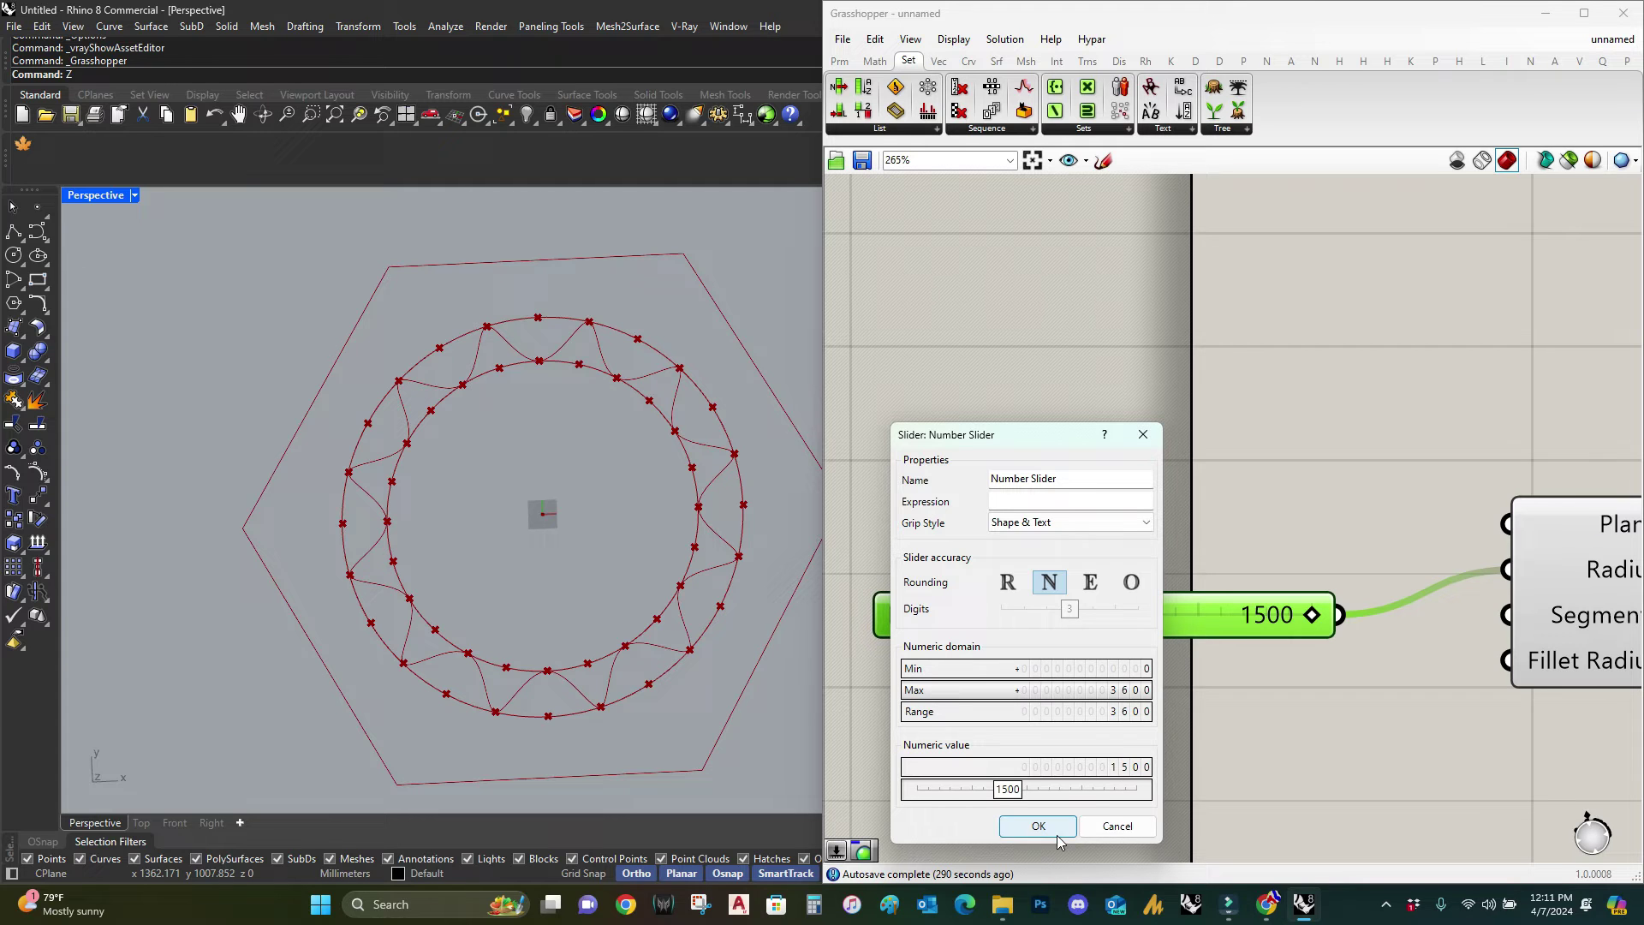
drag(1182, 615, 1211, 613)
- Duplicate the outer circle's radius slider and place the copy below the polygon radius slider
scroll(1169, 582, down, 2)
scroll(1166, 577, down, 3)
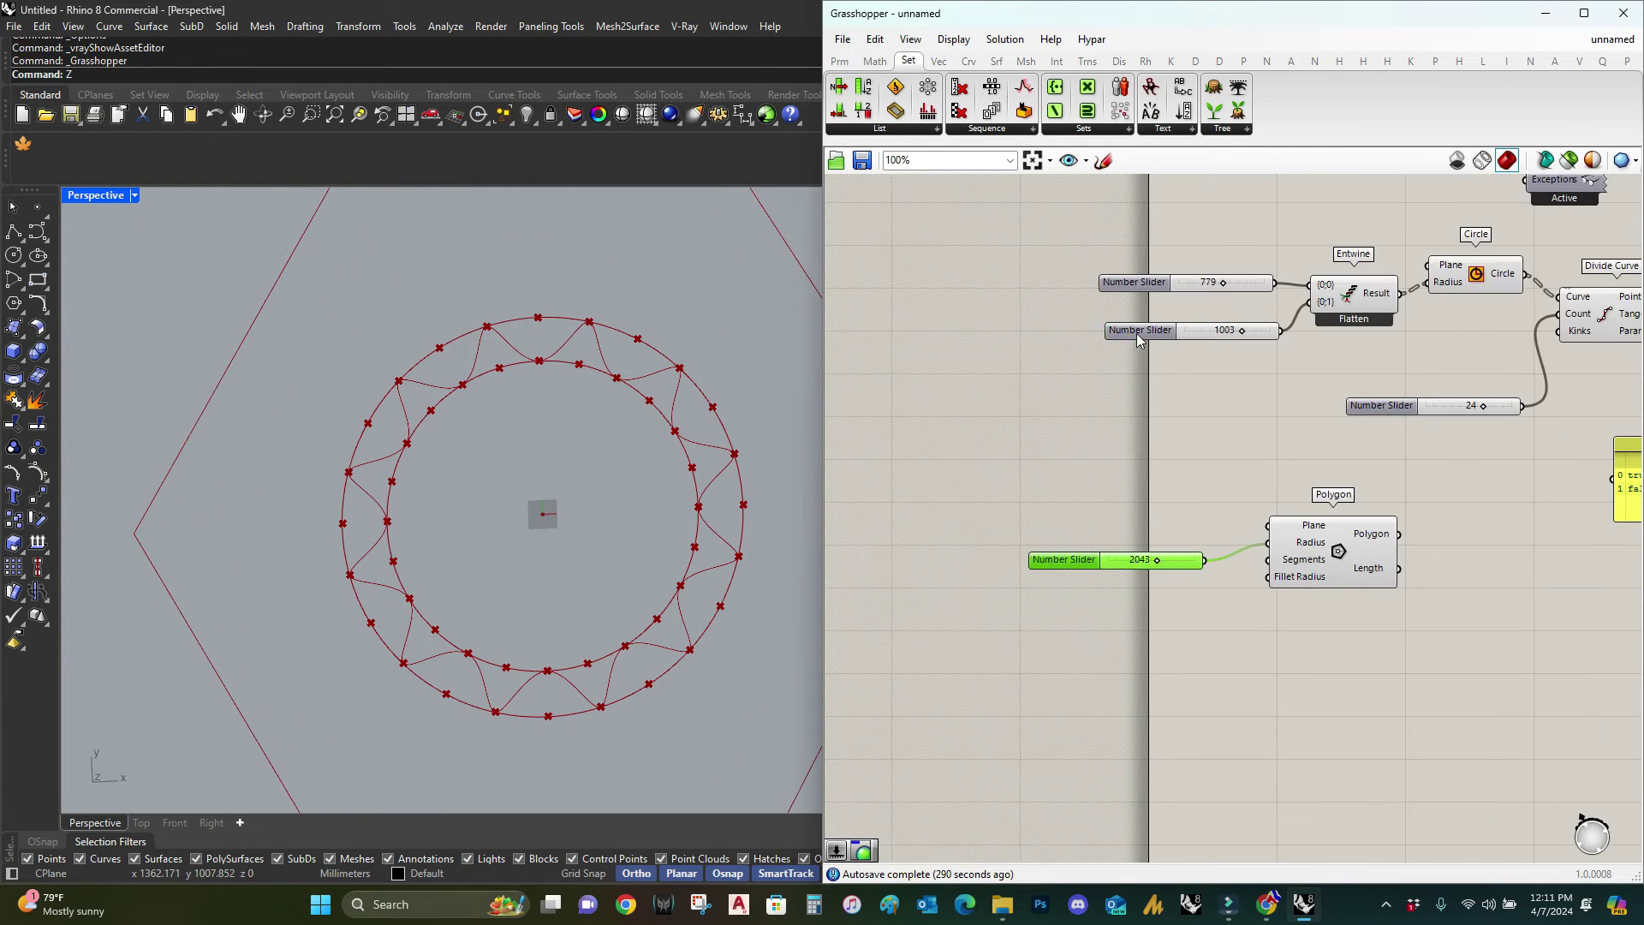
drag(1139, 340, 1122, 639)
scroll(1213, 594, up, 3)
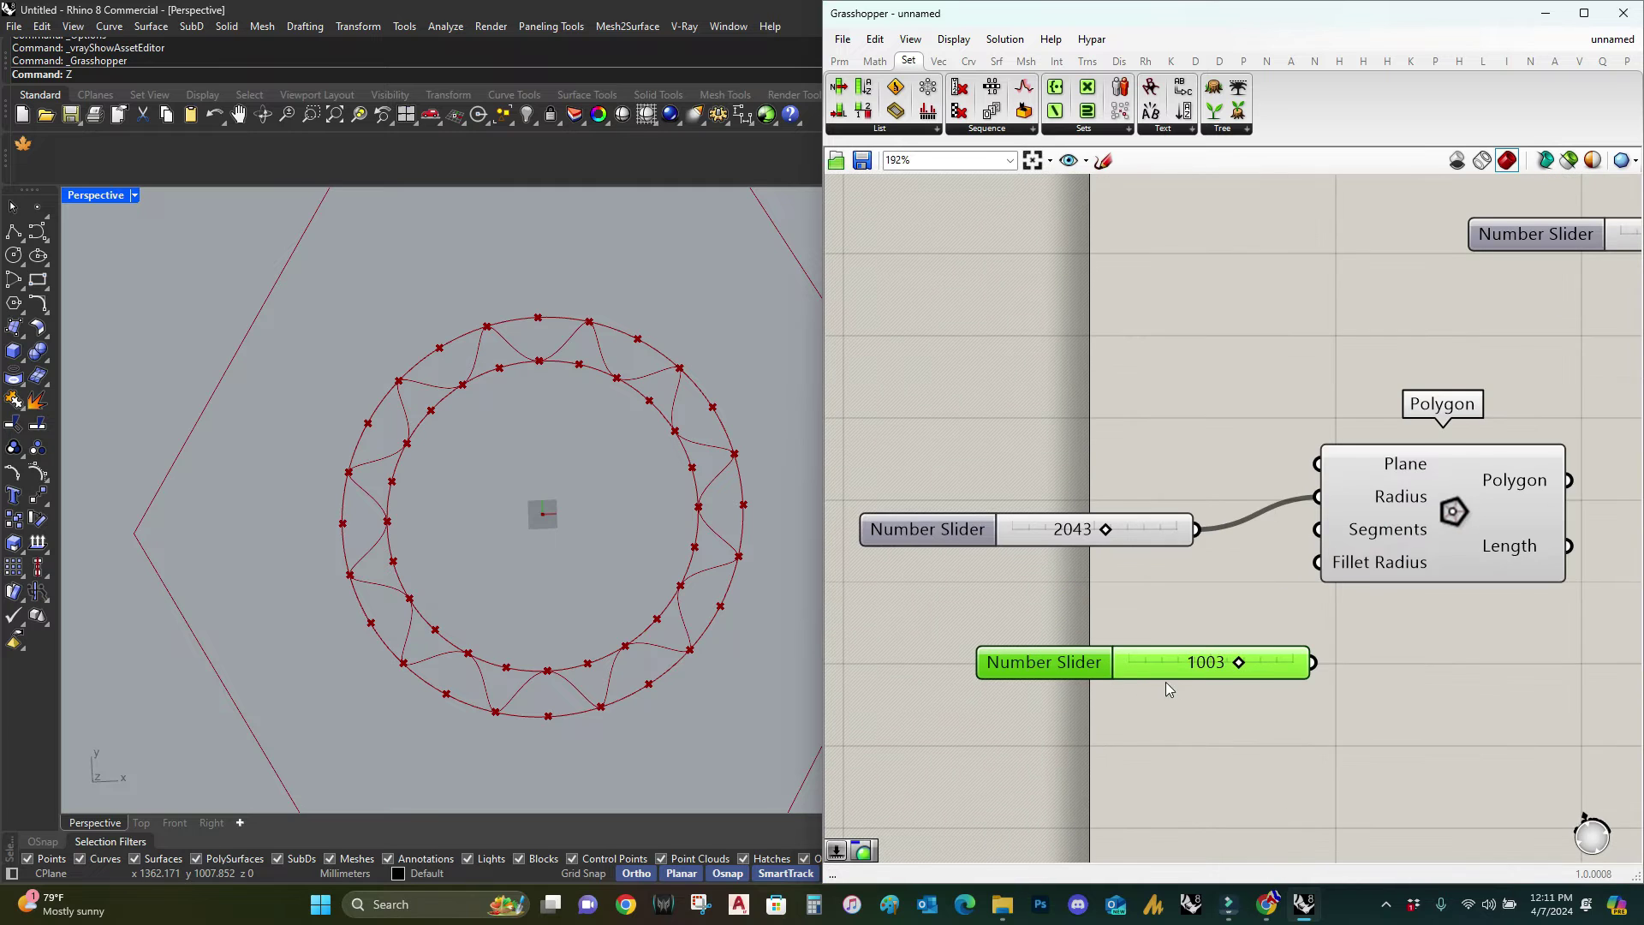
- Limit the new slider's maximum to 100 and connect it to Polygon's Fillet Radius input
double_click(1066, 666)
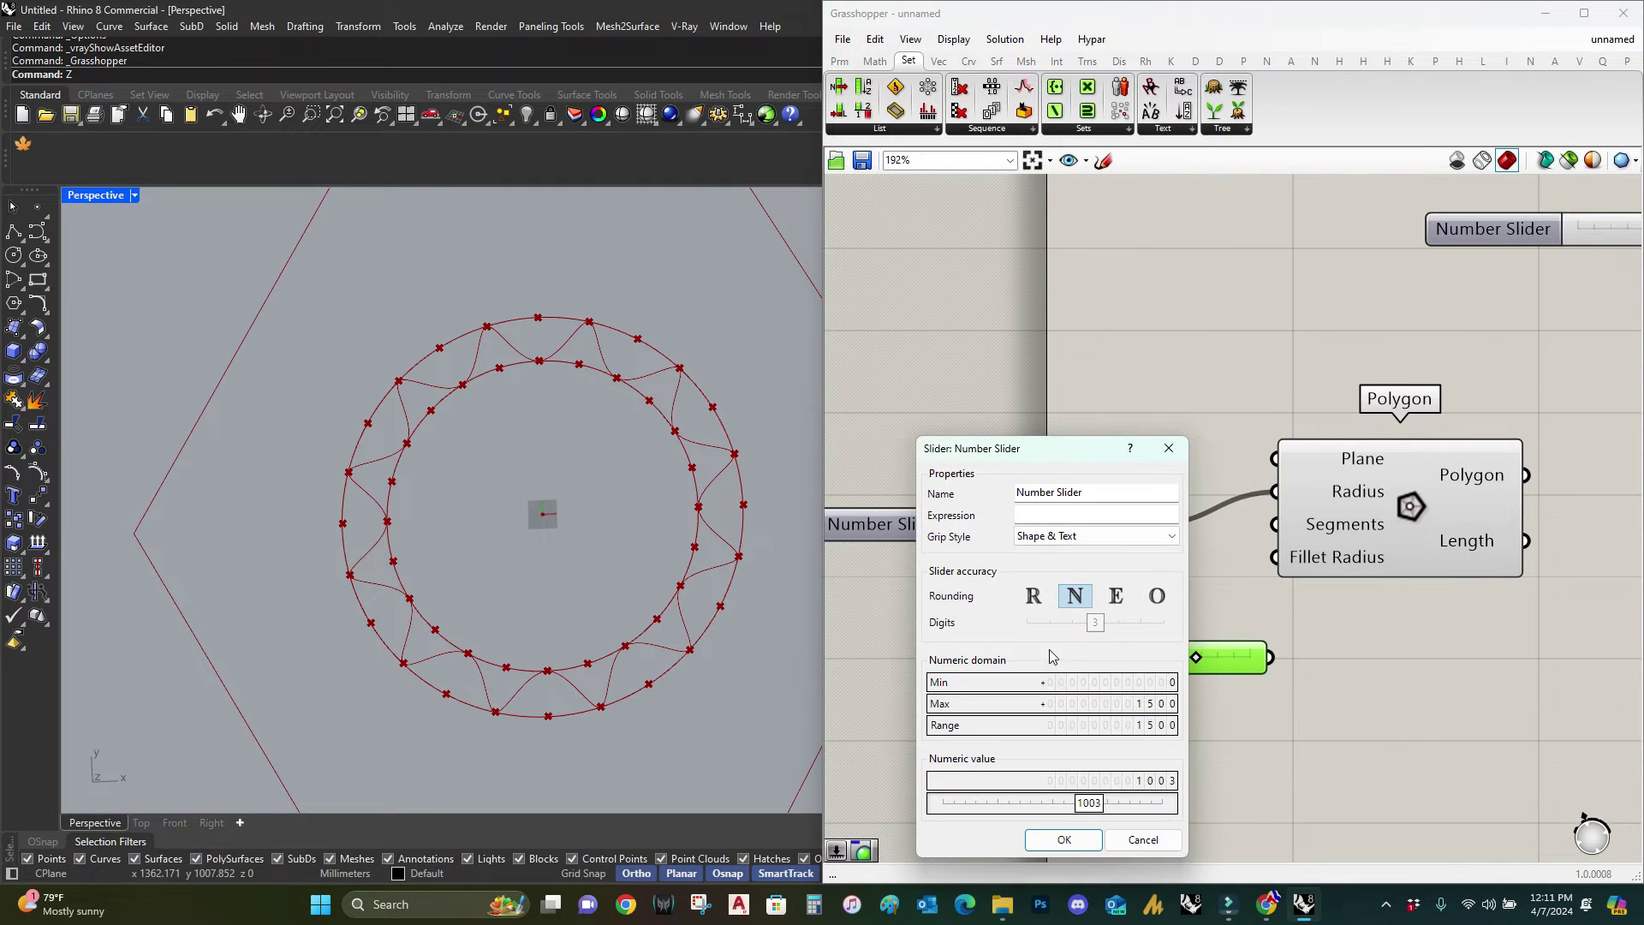
double_click(1081, 705)
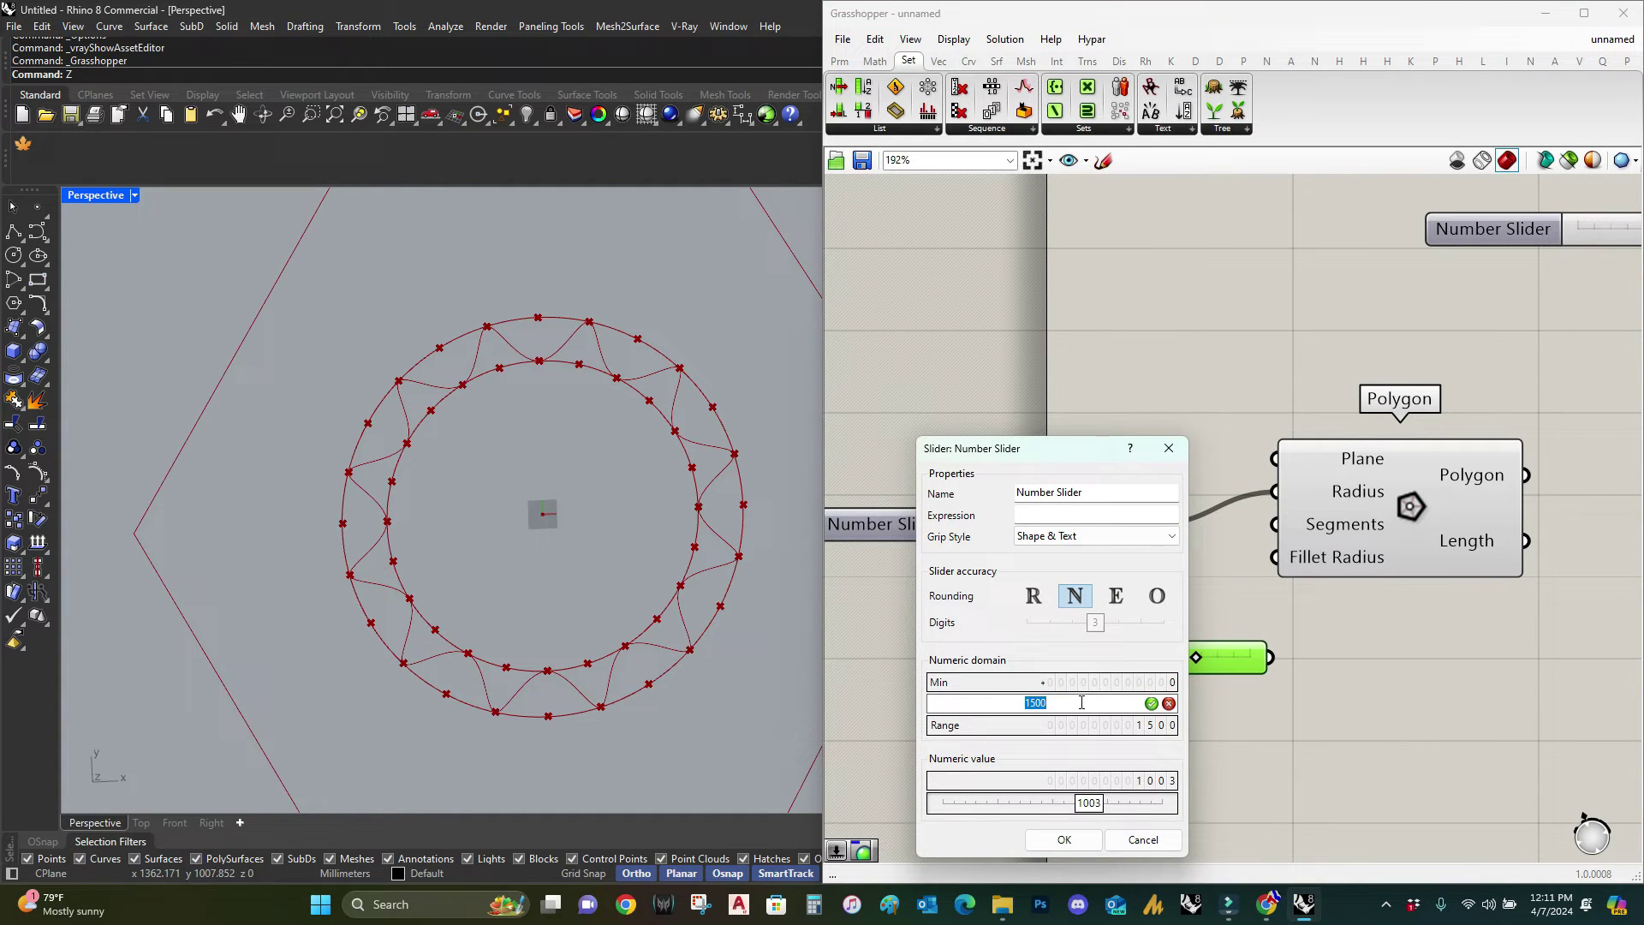
text(100)
click(1151, 703)
click(1064, 839)
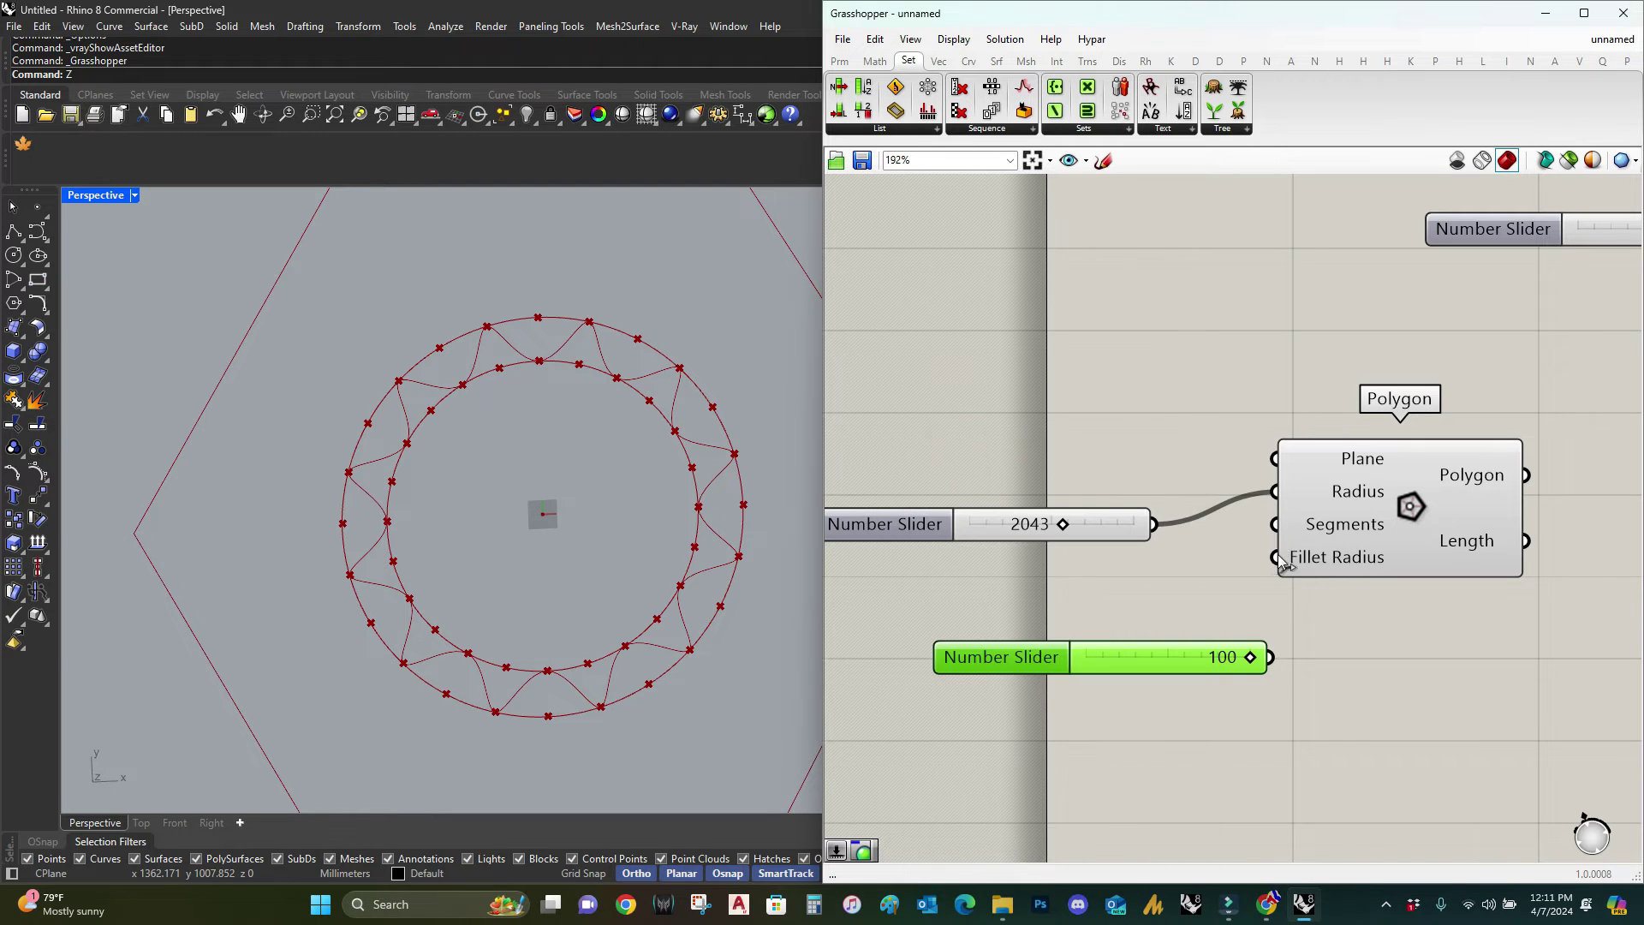
drag(1275, 556, 1270, 657)
scroll(352, 510, down, 3)
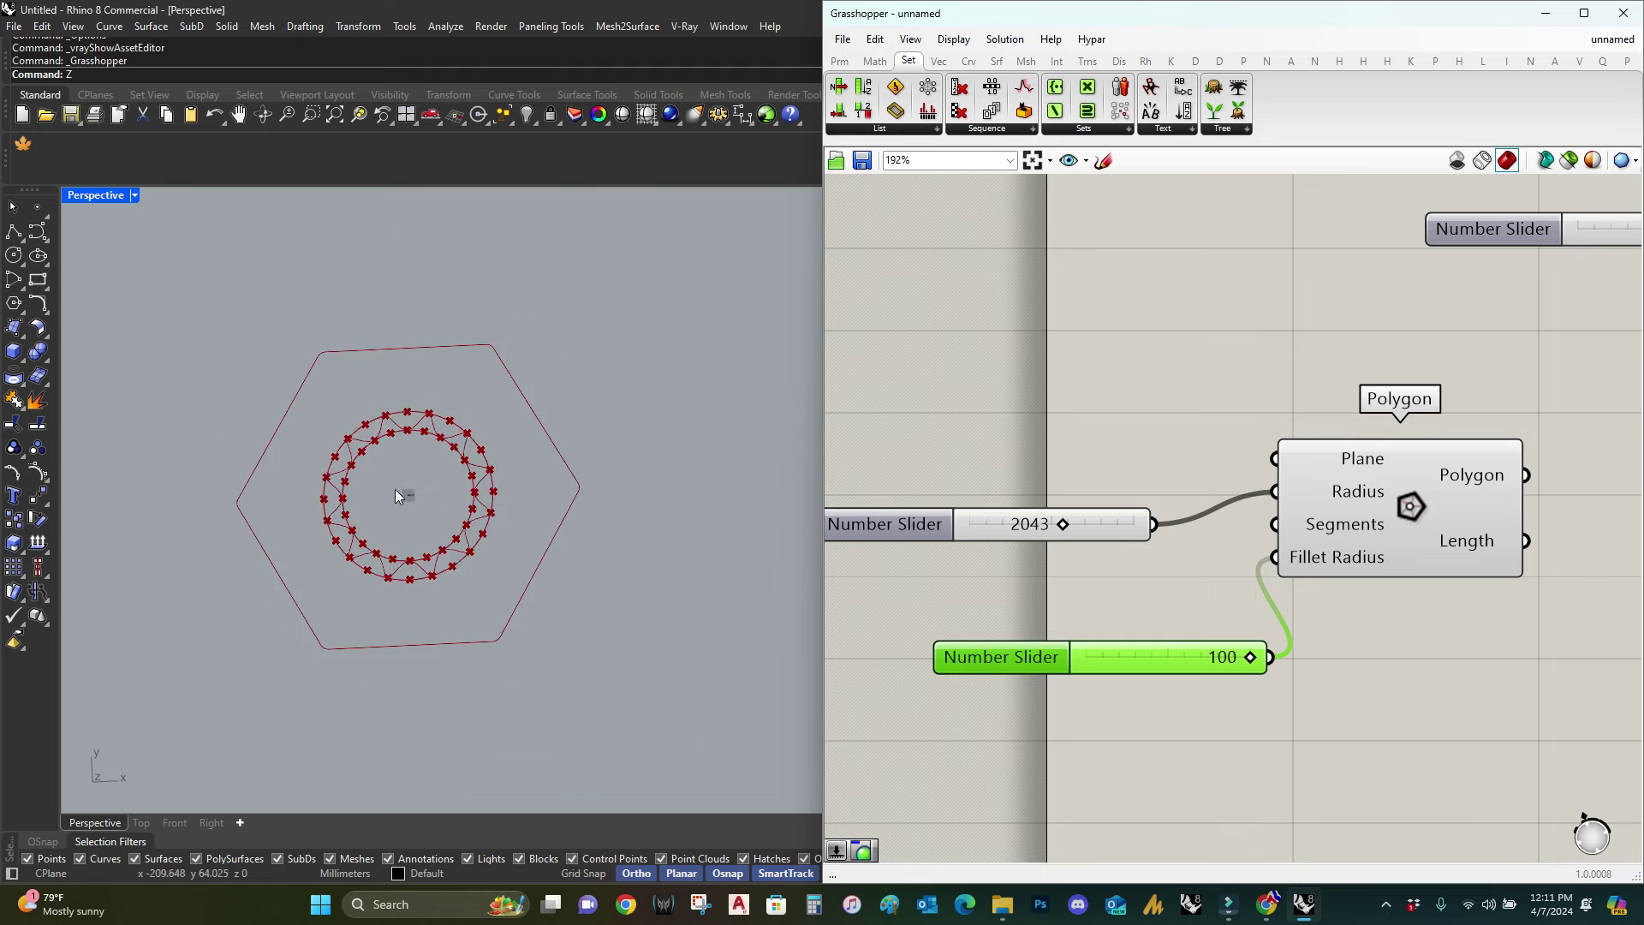
- Move the polygon radius slider level with Polygon's Radius input and place a copy of the fillet radius slider below it
right_drag(1166, 544, 1169, 582)
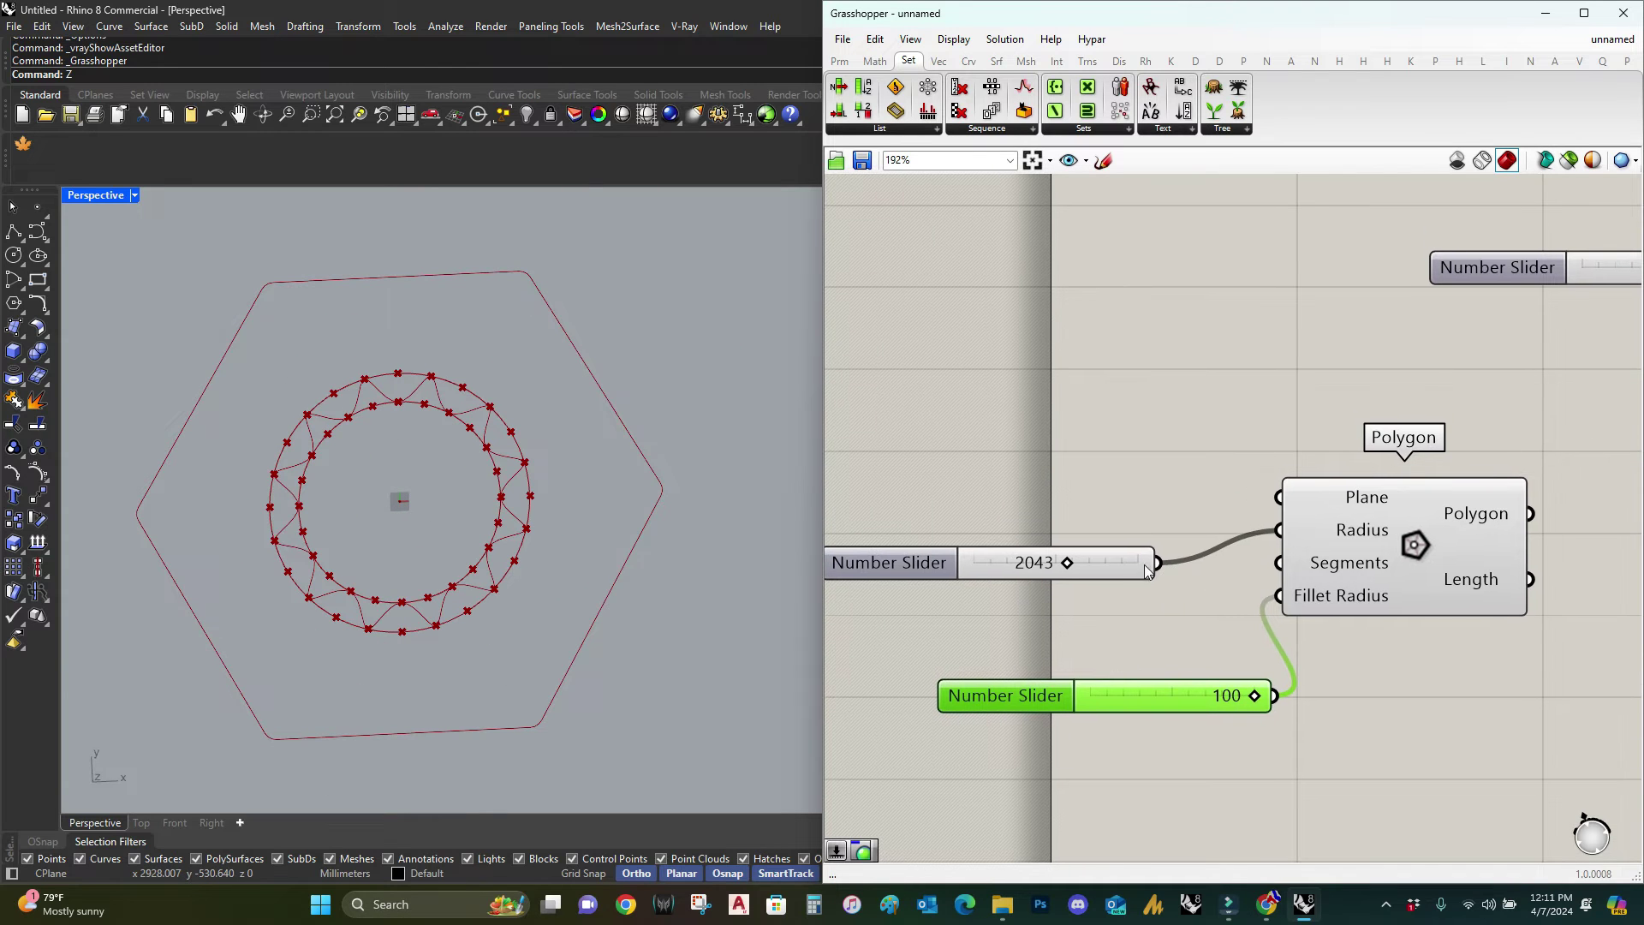
drag(1138, 570, 1123, 552)
drag(1137, 695, 1036, 665)
drag(926, 661, 933, 627)
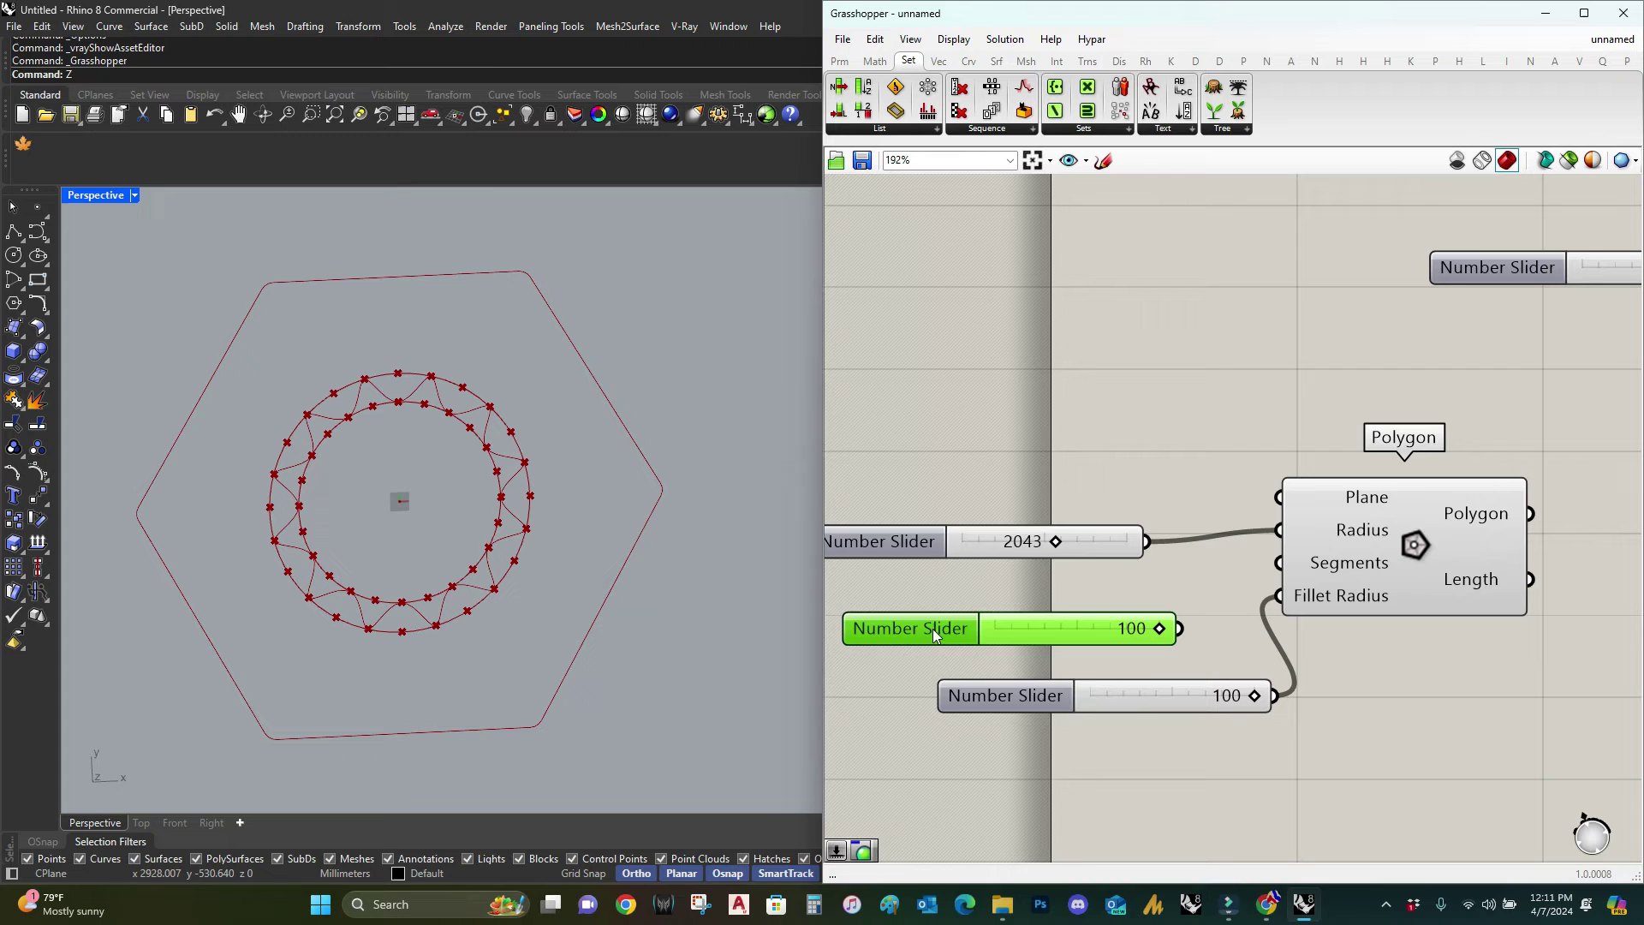
- Limit the copied slider's maximum to 12, connect it to Polygon's Segments input, and set its value to 6
double_click(932, 626)
double_click(1012, 682)
text(12)
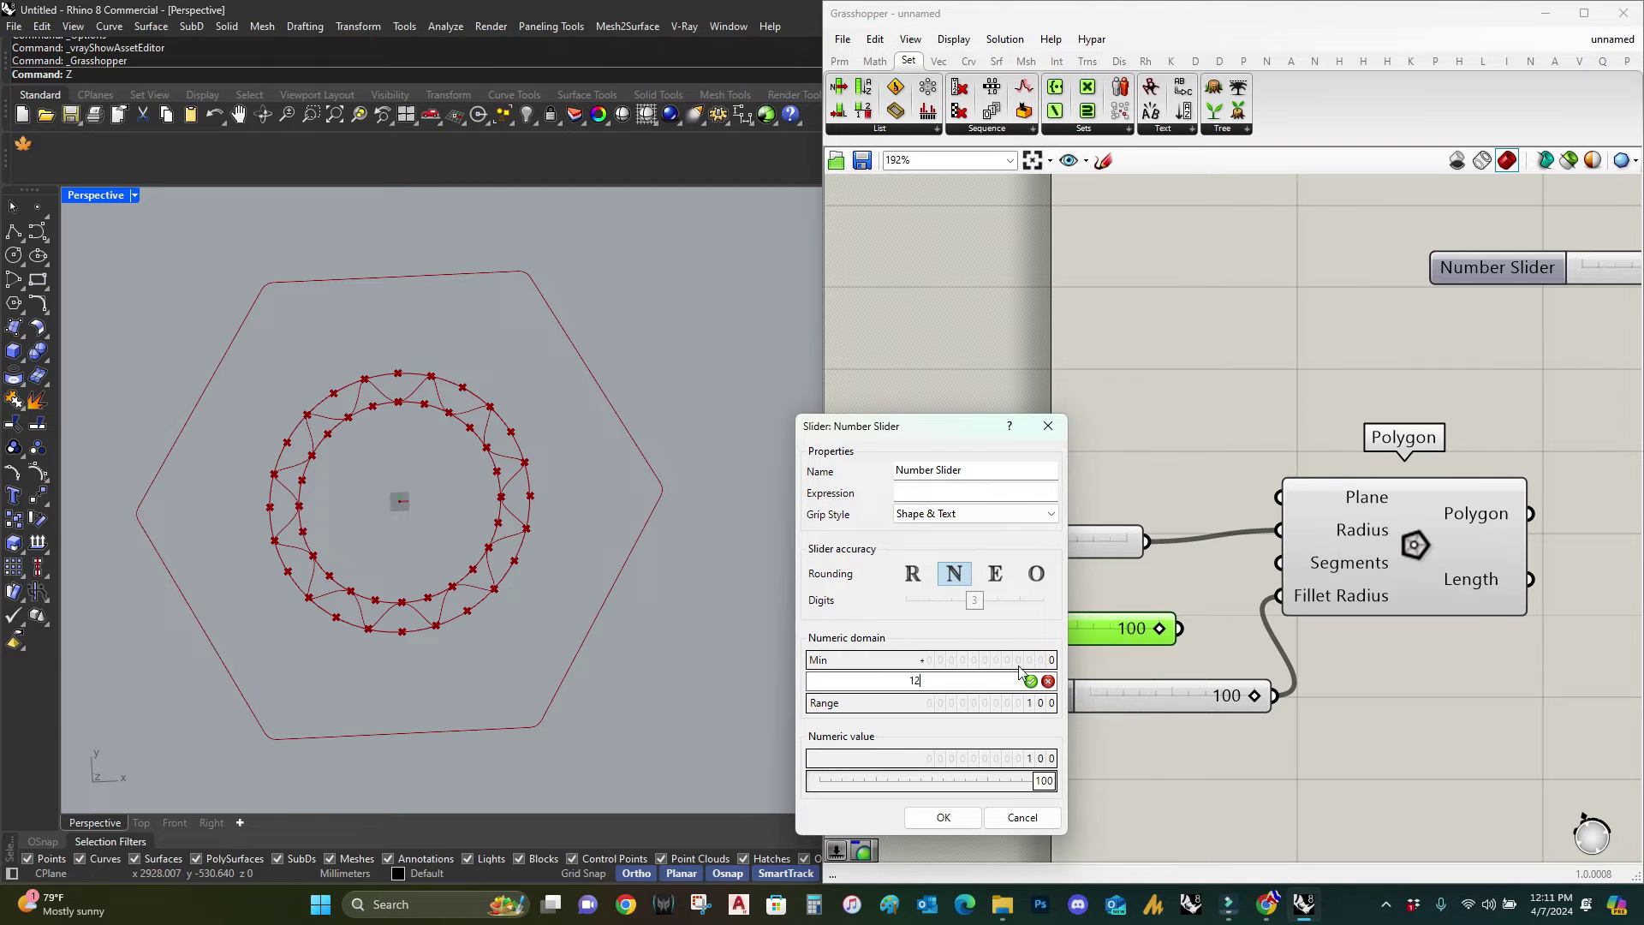
key(Return)
click(943, 816)
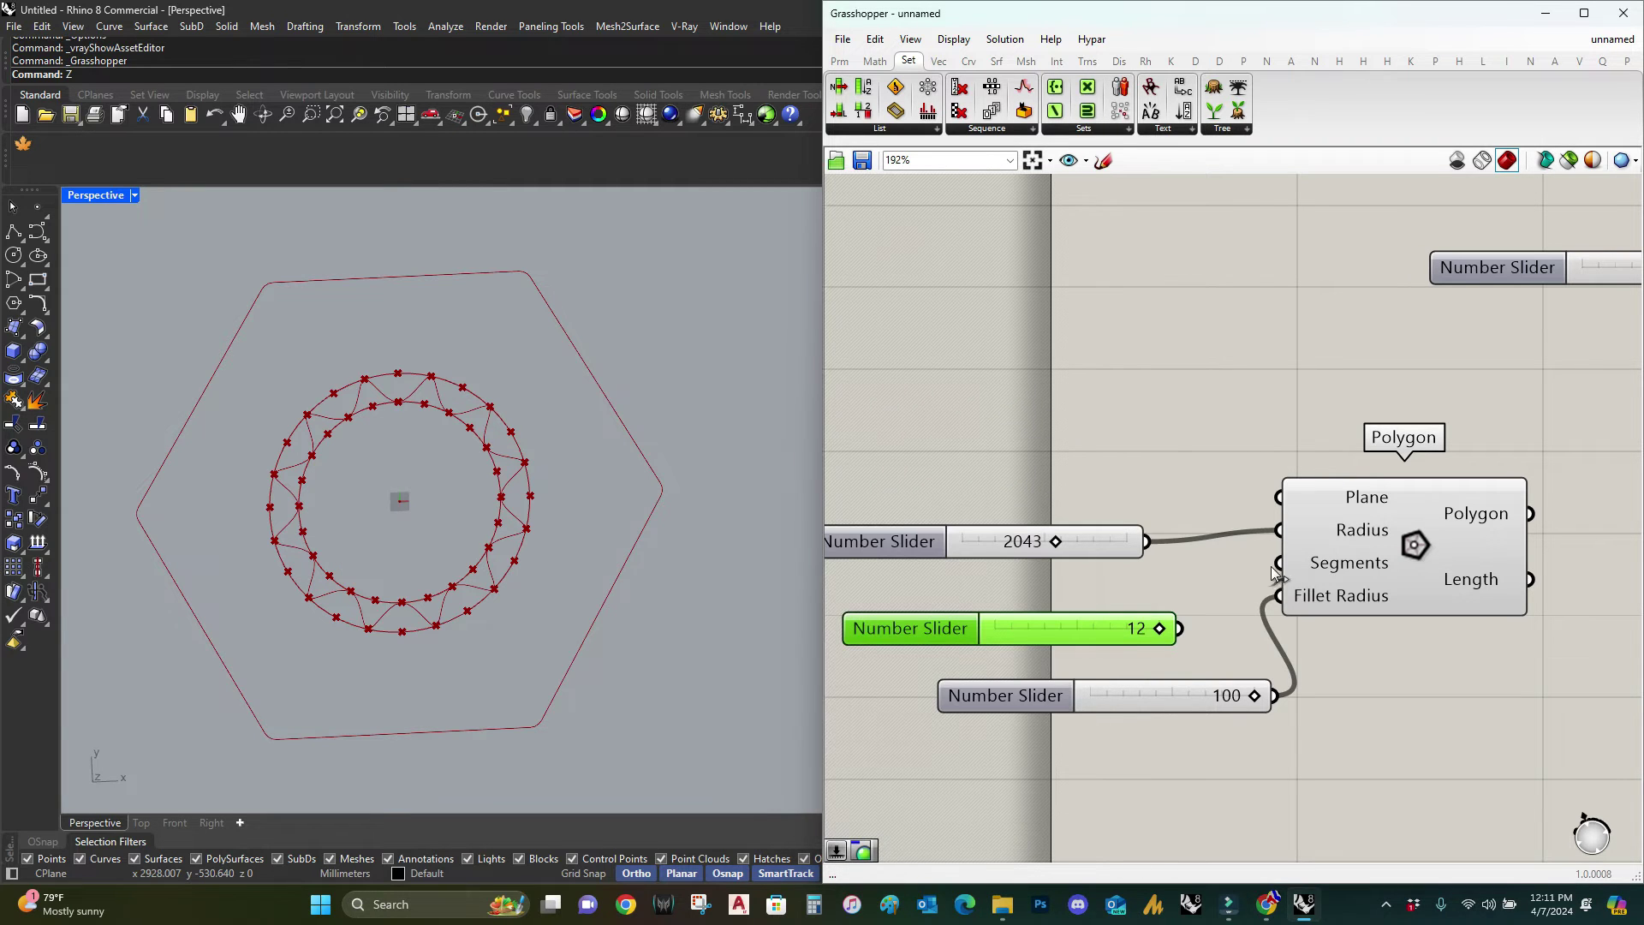
drag(1270, 567, 1064, 634)
scroll(1139, 636, up, 3)
scroll(1067, 606, down, 5)
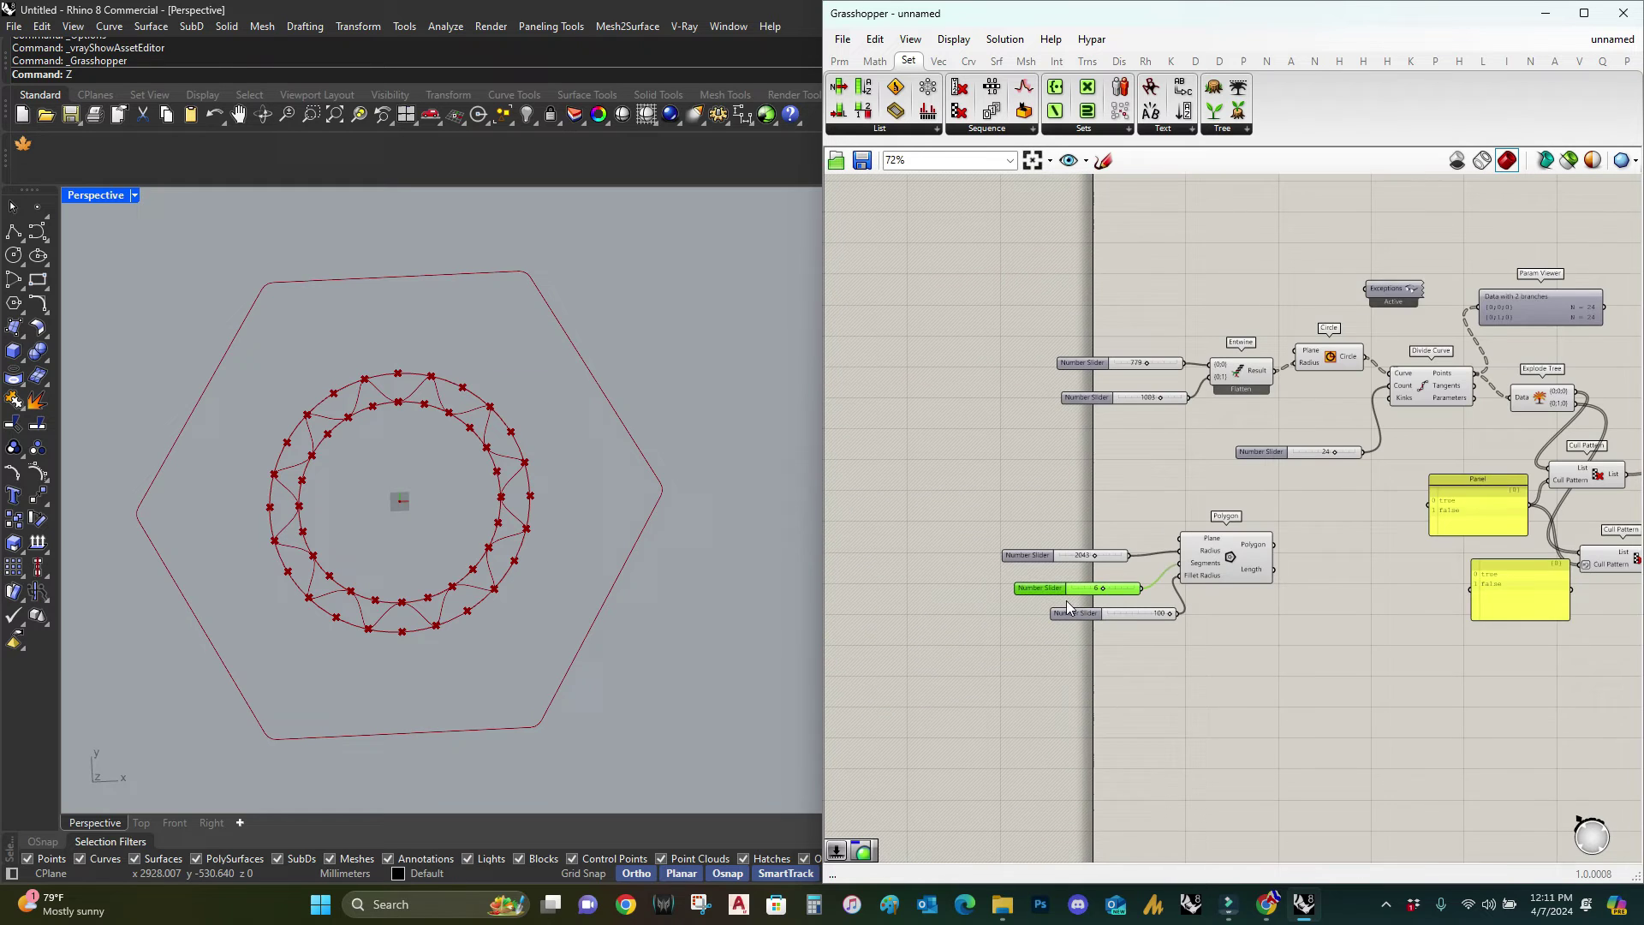
- Move the Polygon component away from its sliders to below the Cull Pattern components
right_drag(1426, 614, 1136, 572)
drag(934, 525, 1275, 680)
right_drag(1348, 661, 1012, 598)
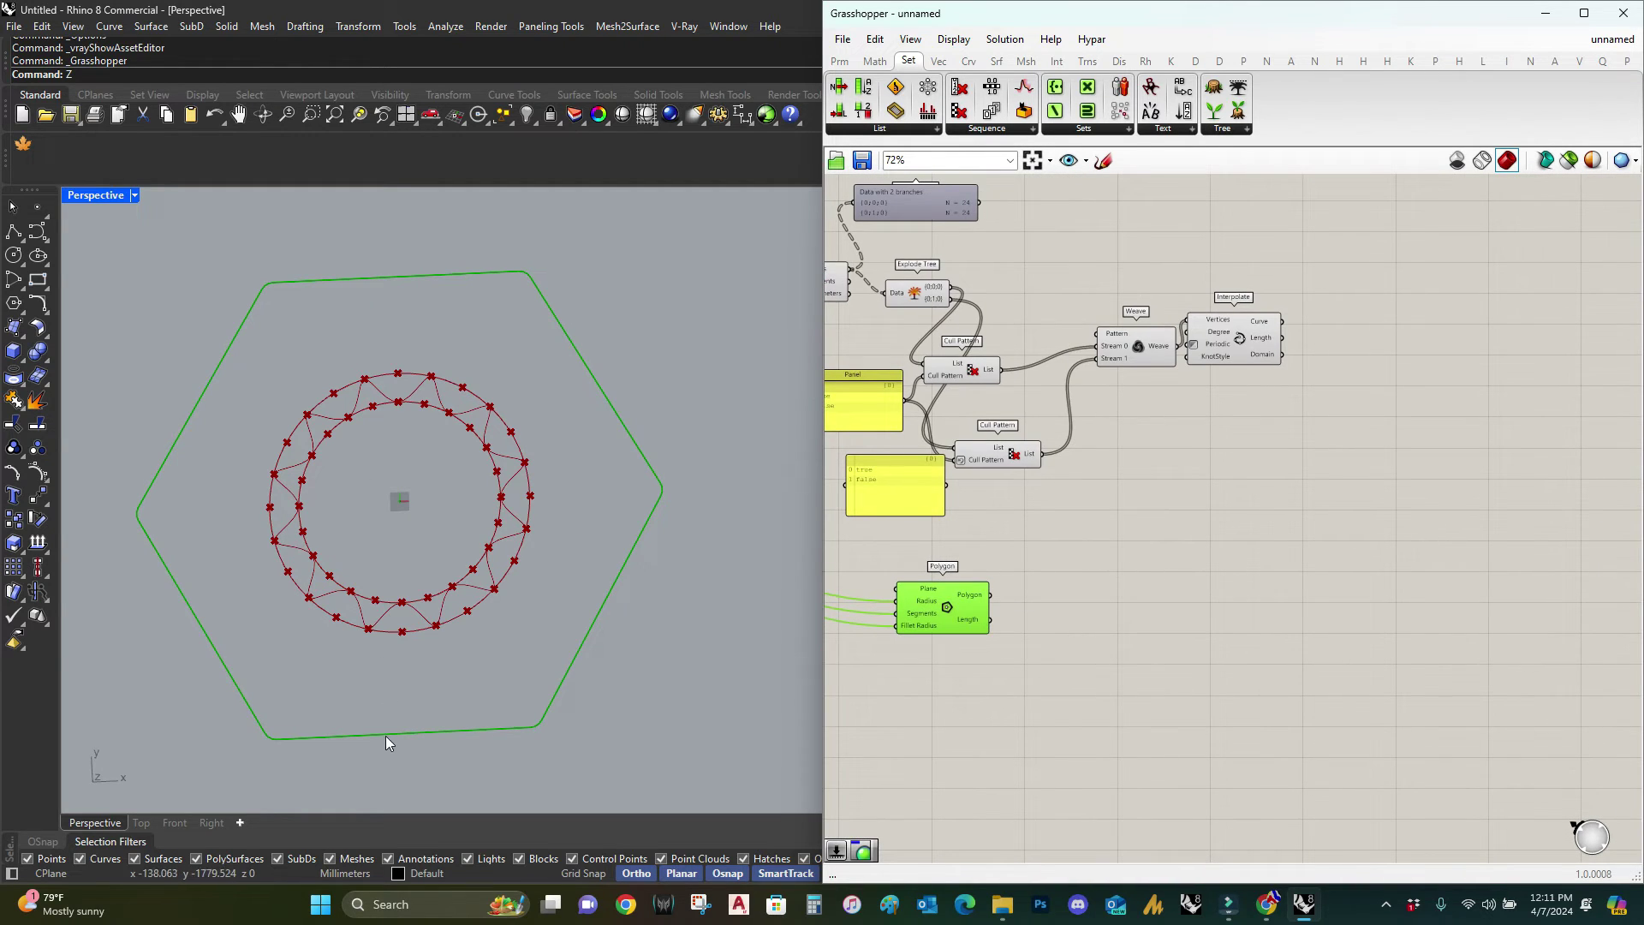
- Identify the interpolated curve and the polygon in the preview, and add a Tween Curve component after them
click(1216, 358)
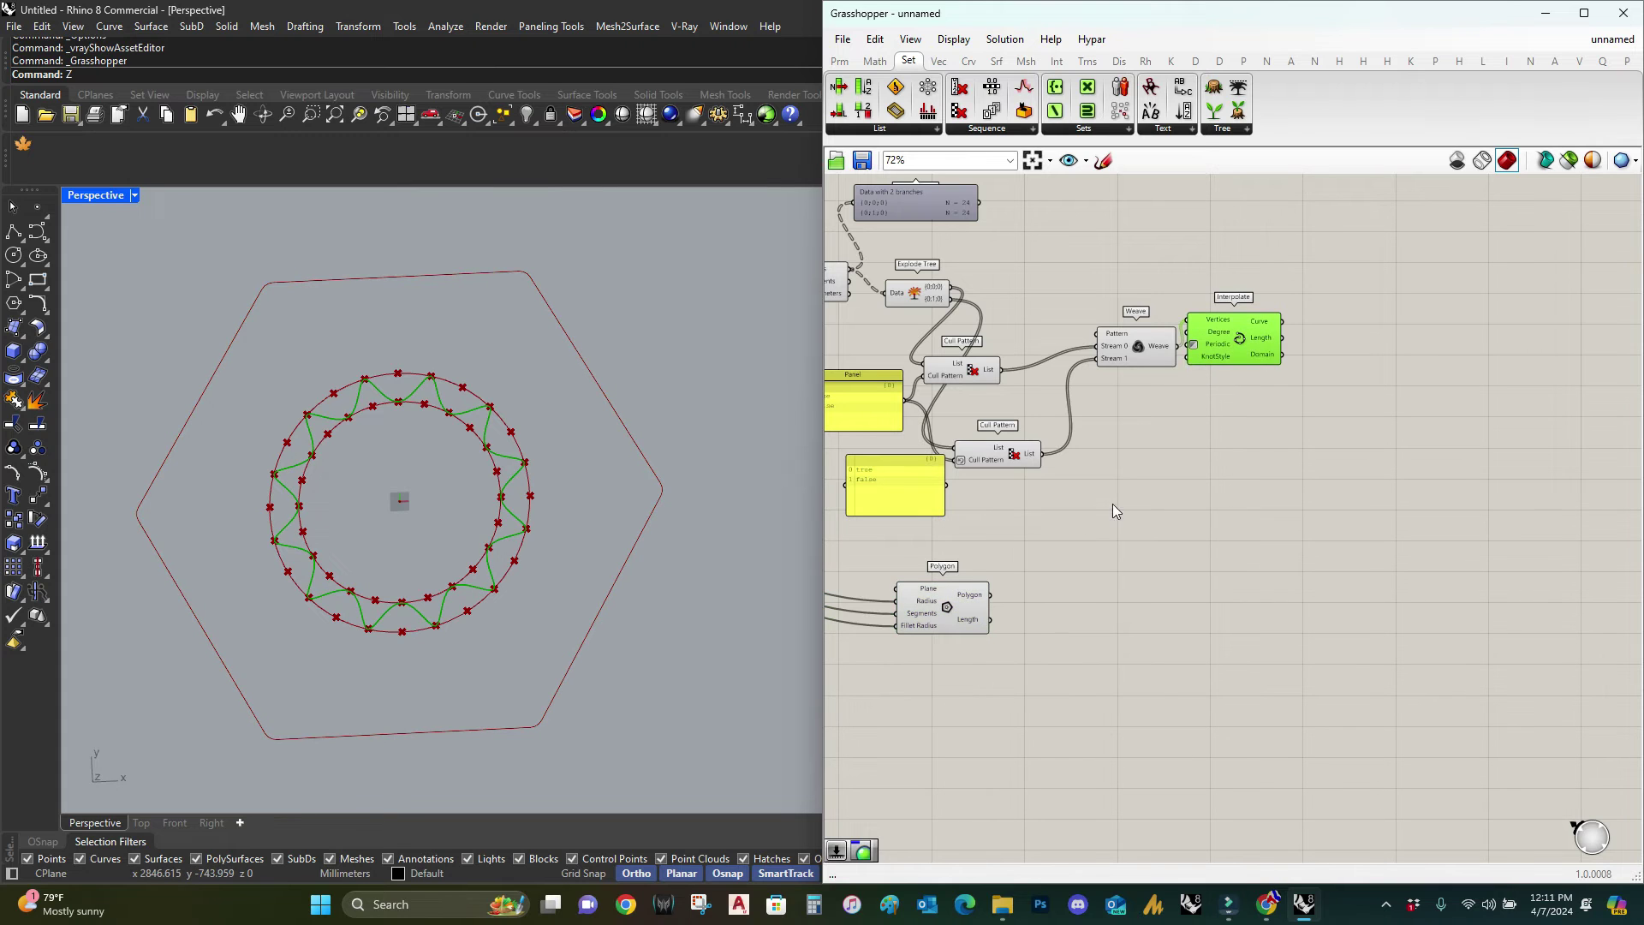
click(949, 598)
double_click(1321, 536)
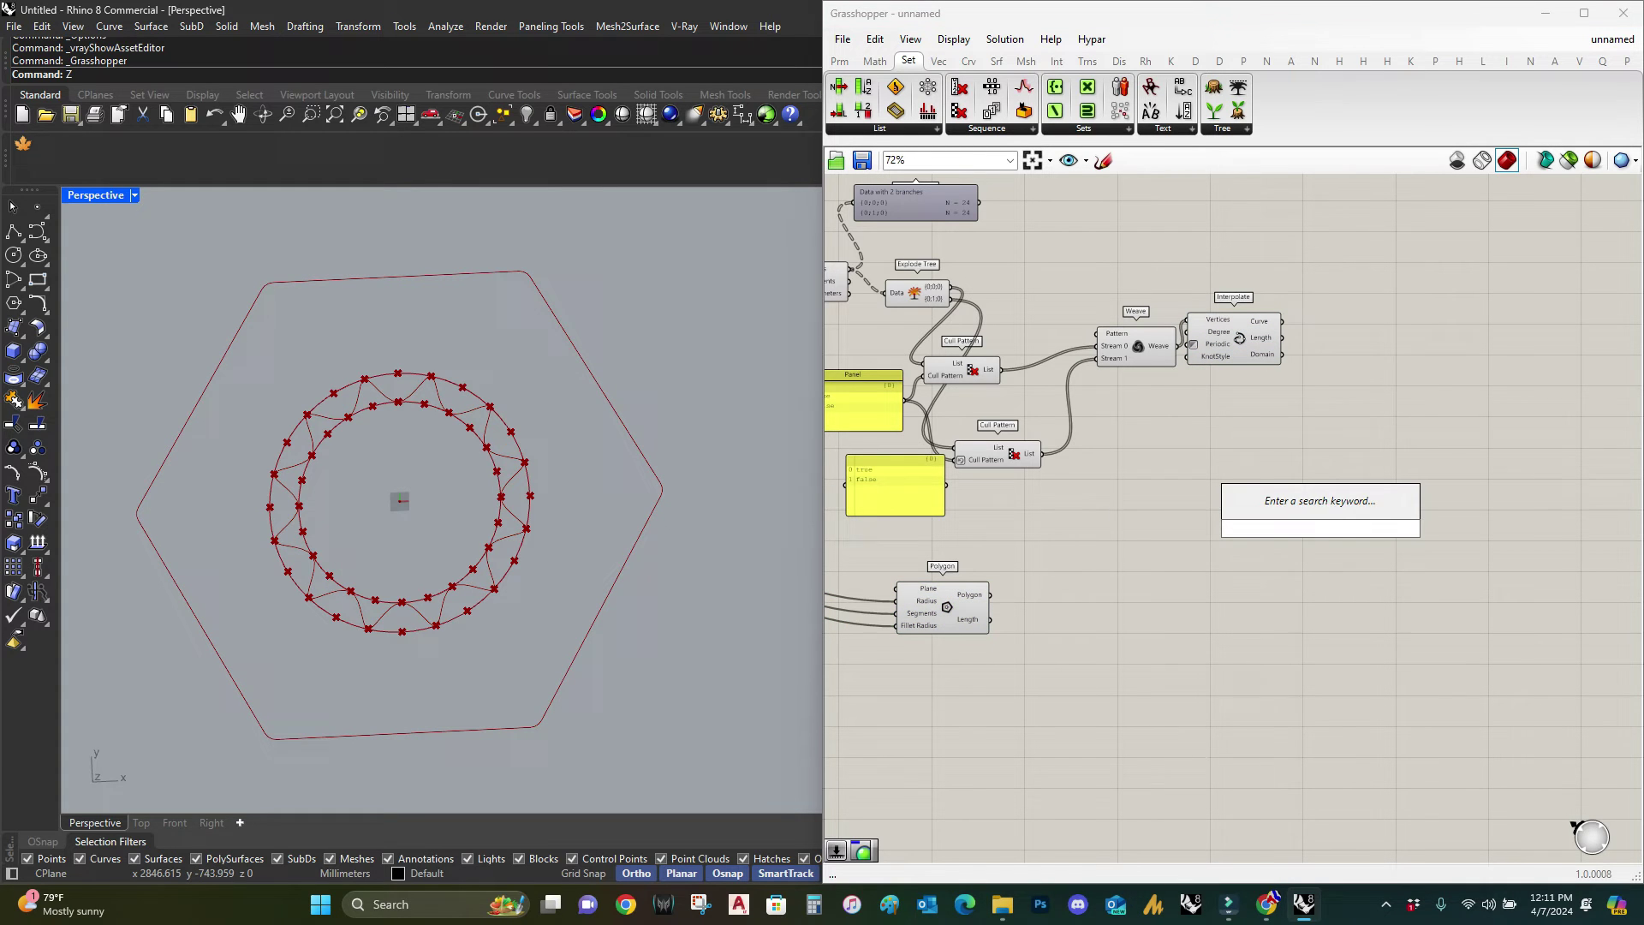
text(twee)
click(1310, 511)
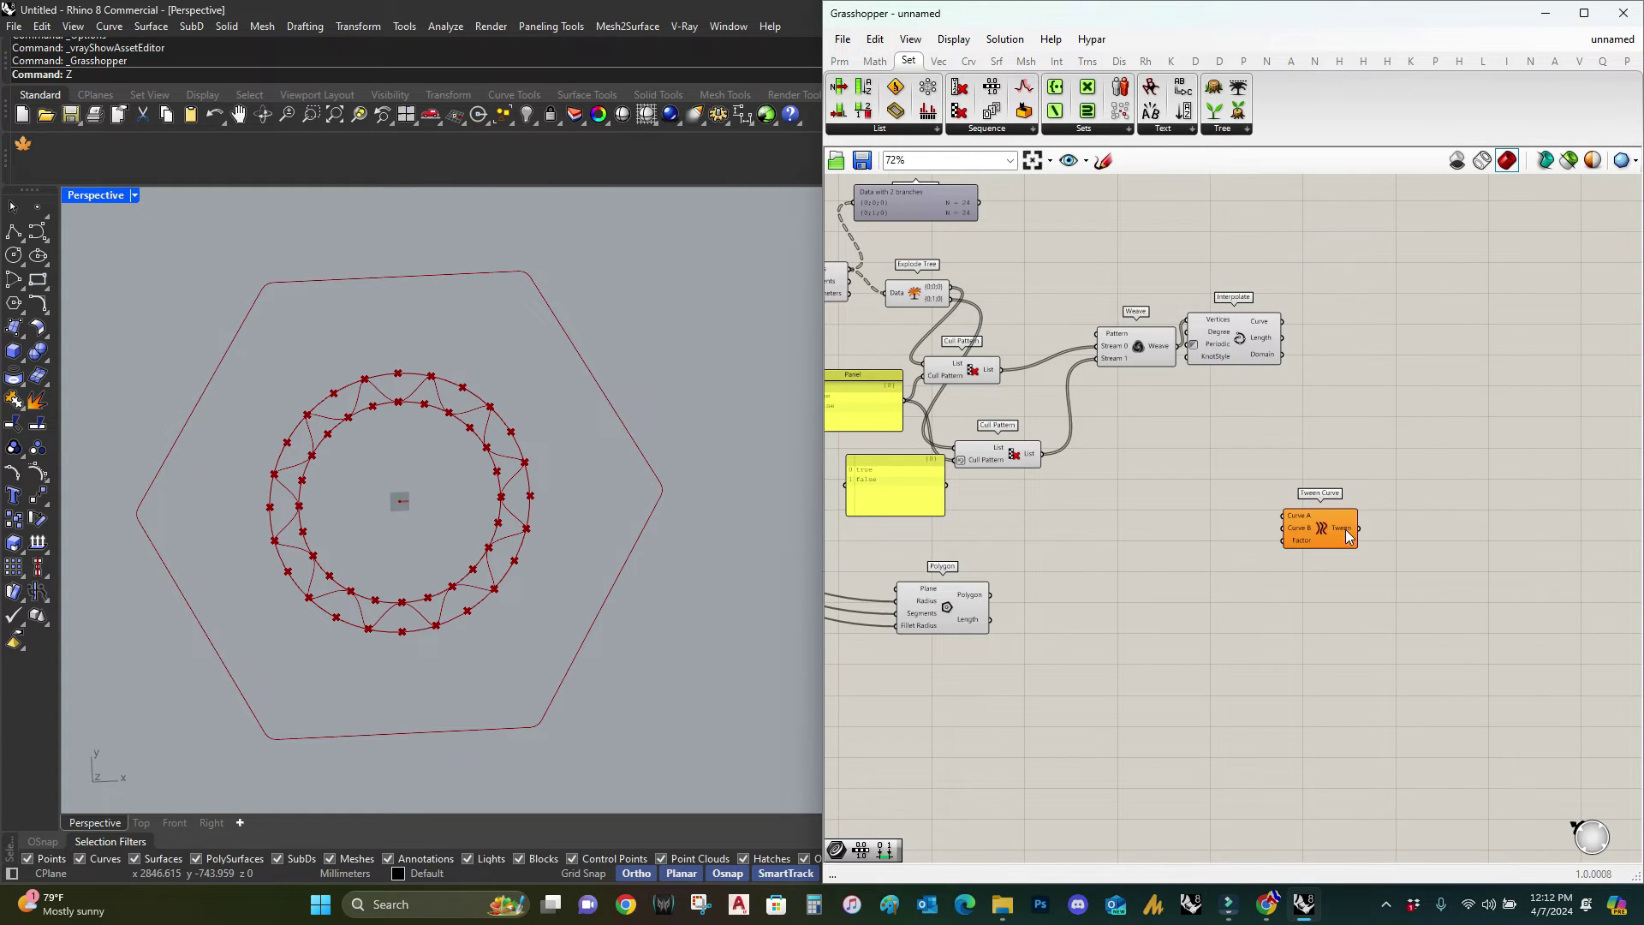
- Add a Range component beside Tween Curve, on its input side
scroll(1353, 538, up, 3)
double_click(1194, 574)
text(range)
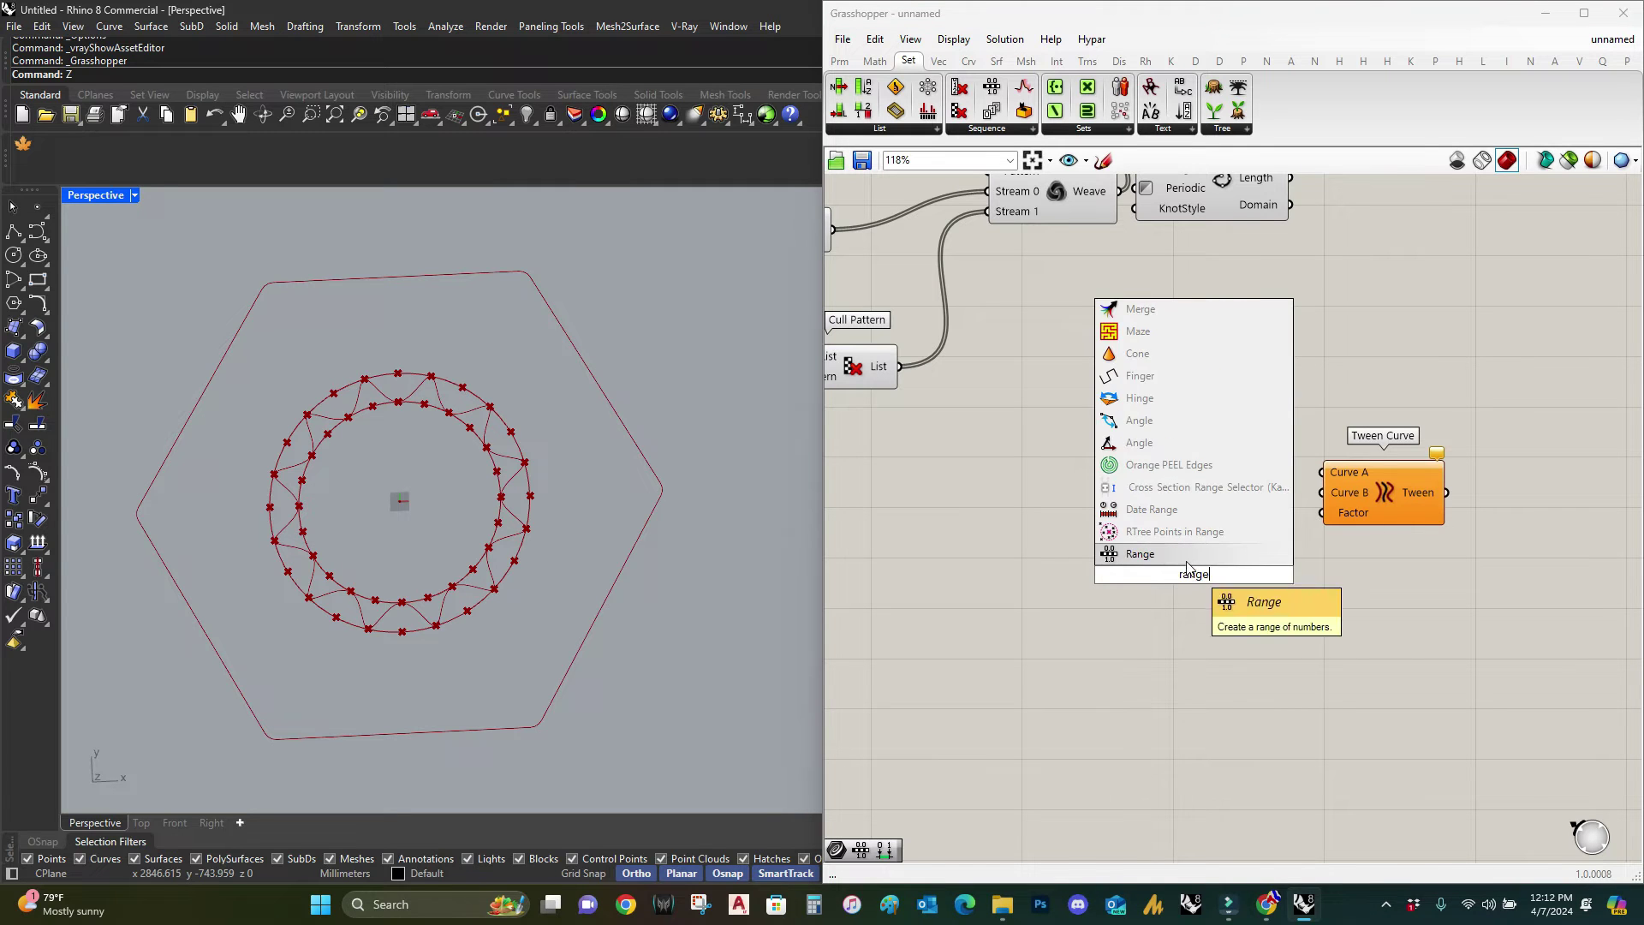
click(1188, 564)
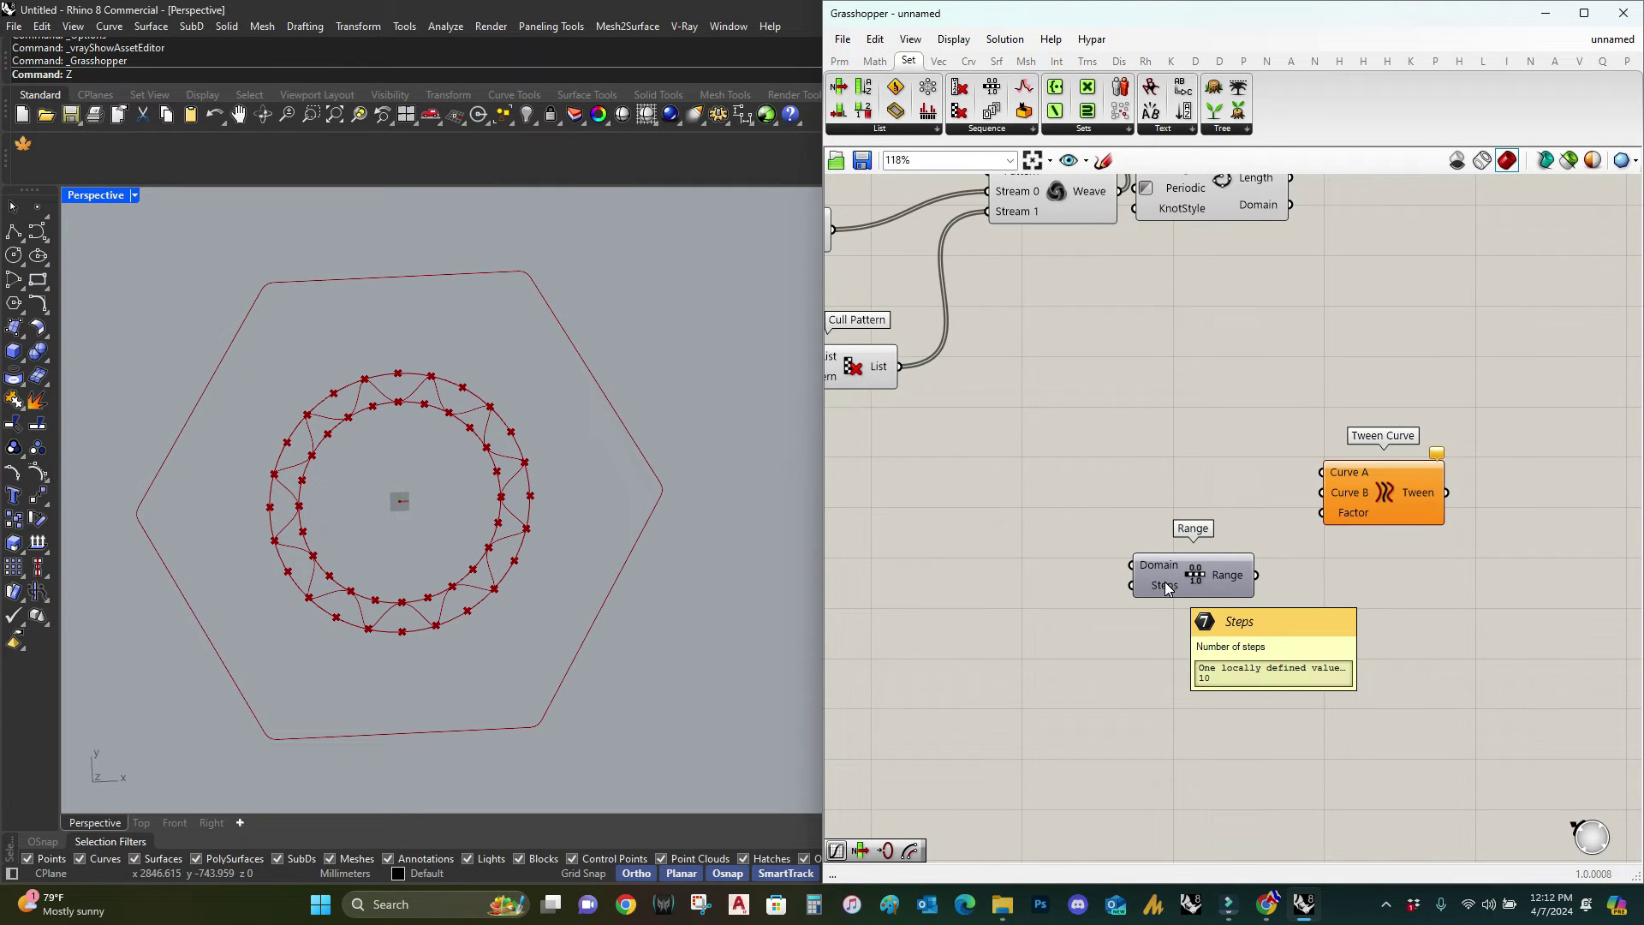
- Duplicate the polygon's segments slider, place the copy beside Range, and connect it to Range's Steps input
right_drag(1162, 589, 1399, 536)
scroll(1216, 591, down, 4)
right_drag(1143, 616, 1491, 604)
scroll(1099, 505, up, 3)
click(995, 474)
drag(1017, 484, 1522, 707)
right_drag(1527, 687, 1226, 609)
drag(1233, 630, 1572, 578)
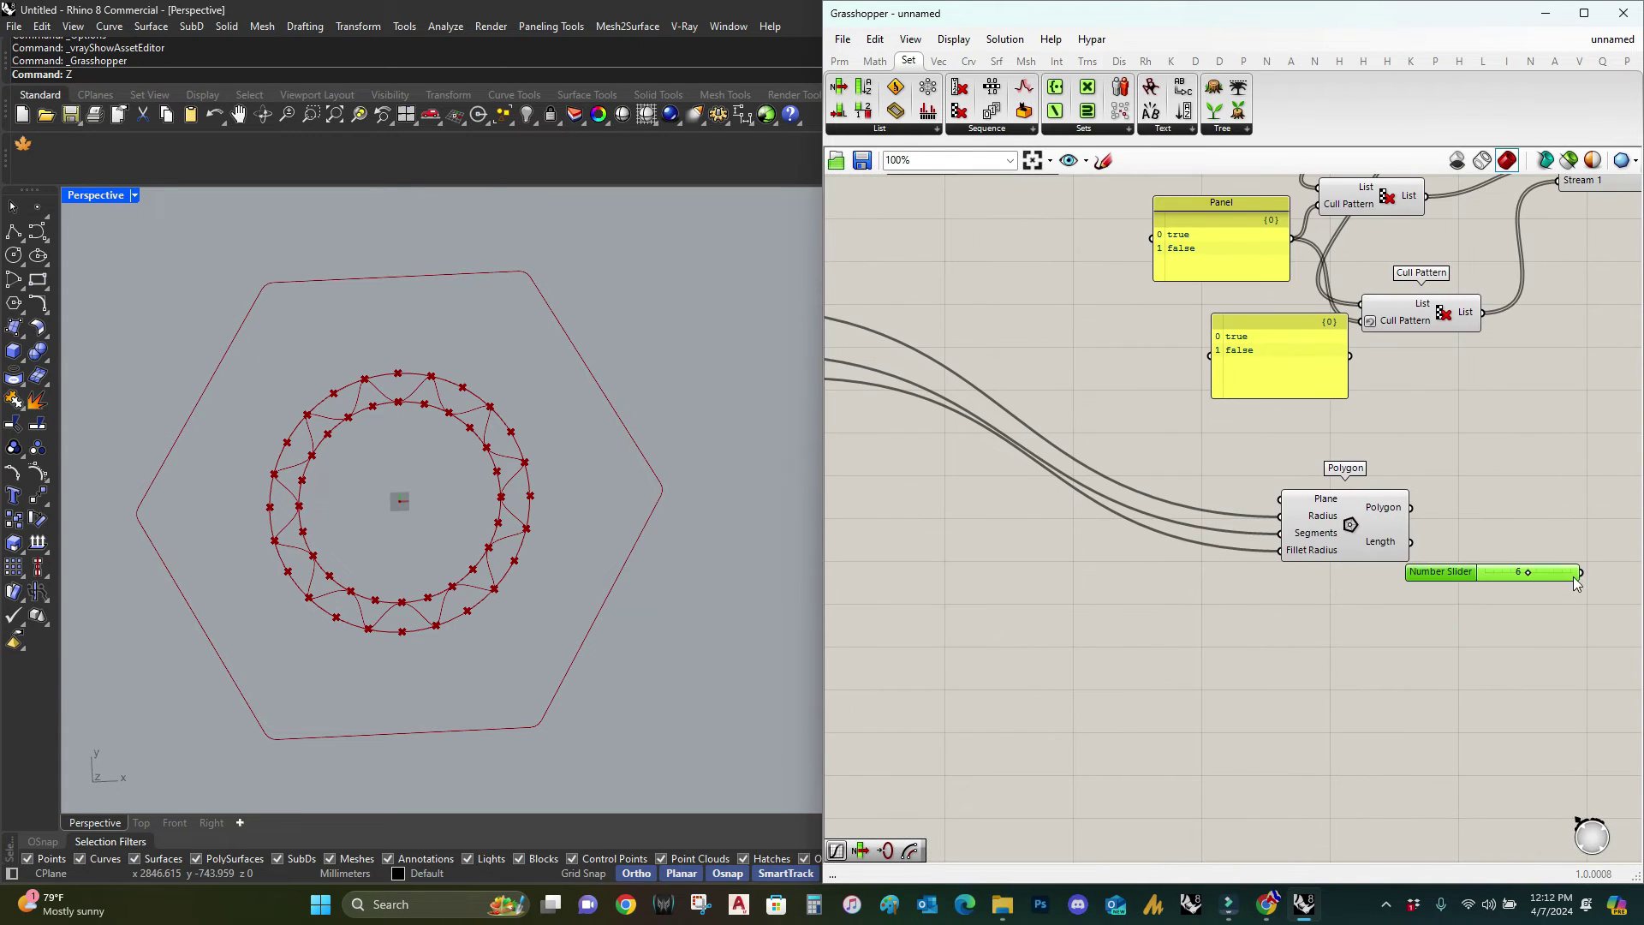
right_drag(1577, 579, 1139, 631)
drag(1033, 623, 1091, 607)
drag(1241, 554, 1213, 609)
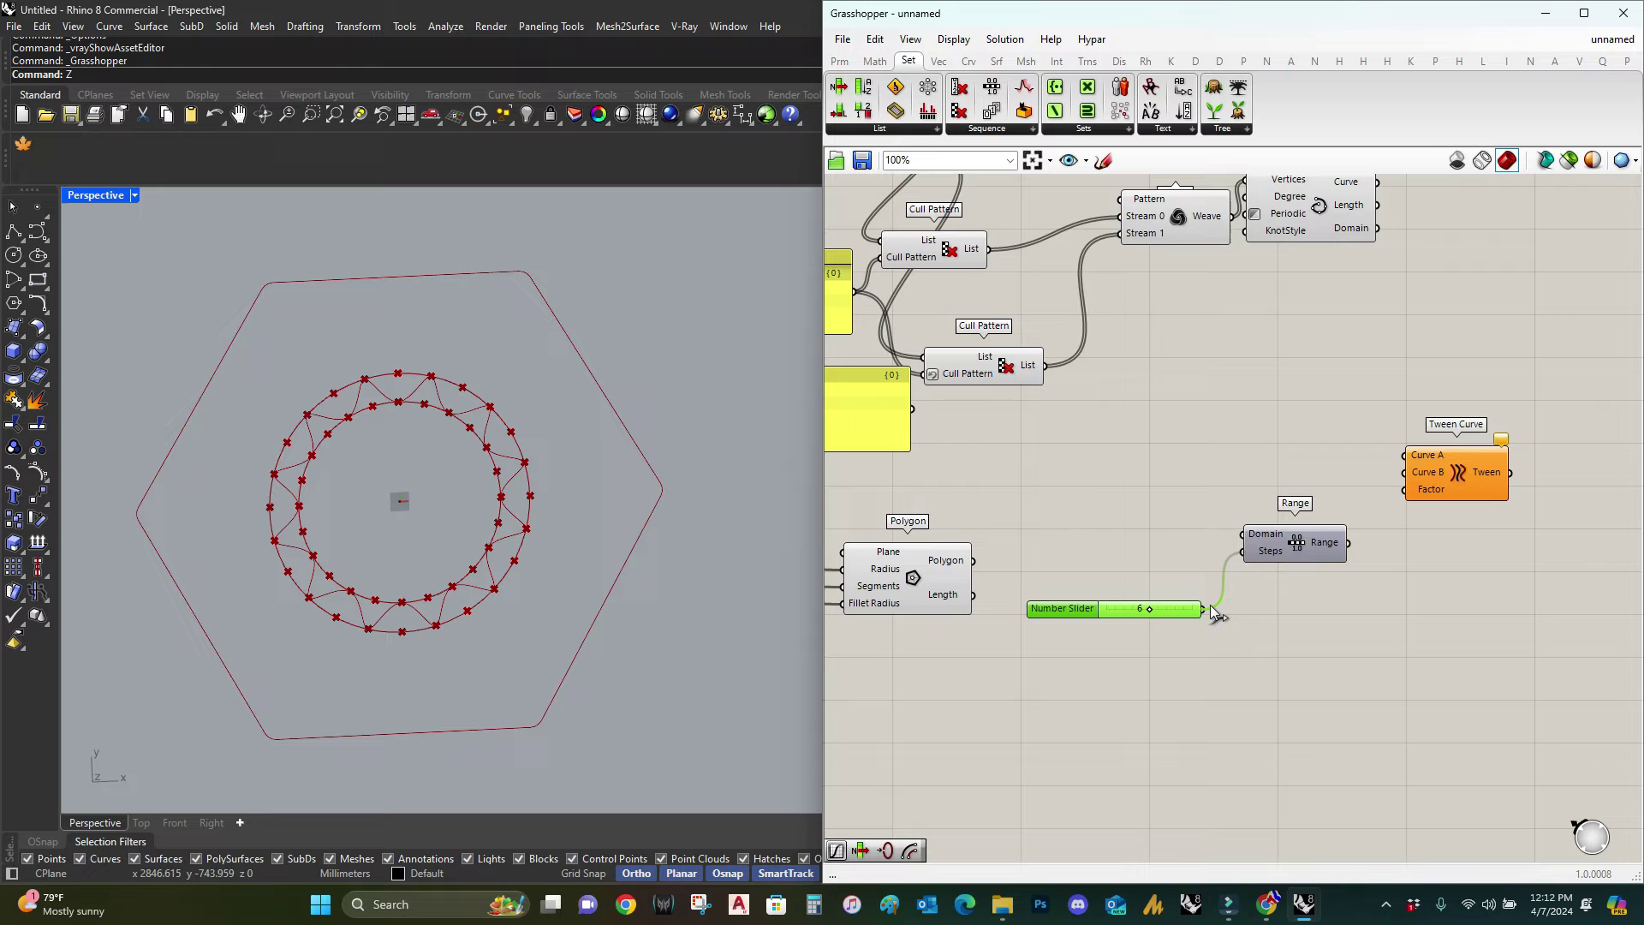
- Connect Interpolate's Curve, Polygon's Polygon and Range's output to Tween Curve's Curve A, Curve B and Factor inputs
drag(1349, 543, 1381, 187)
drag(1404, 472, 973, 560)
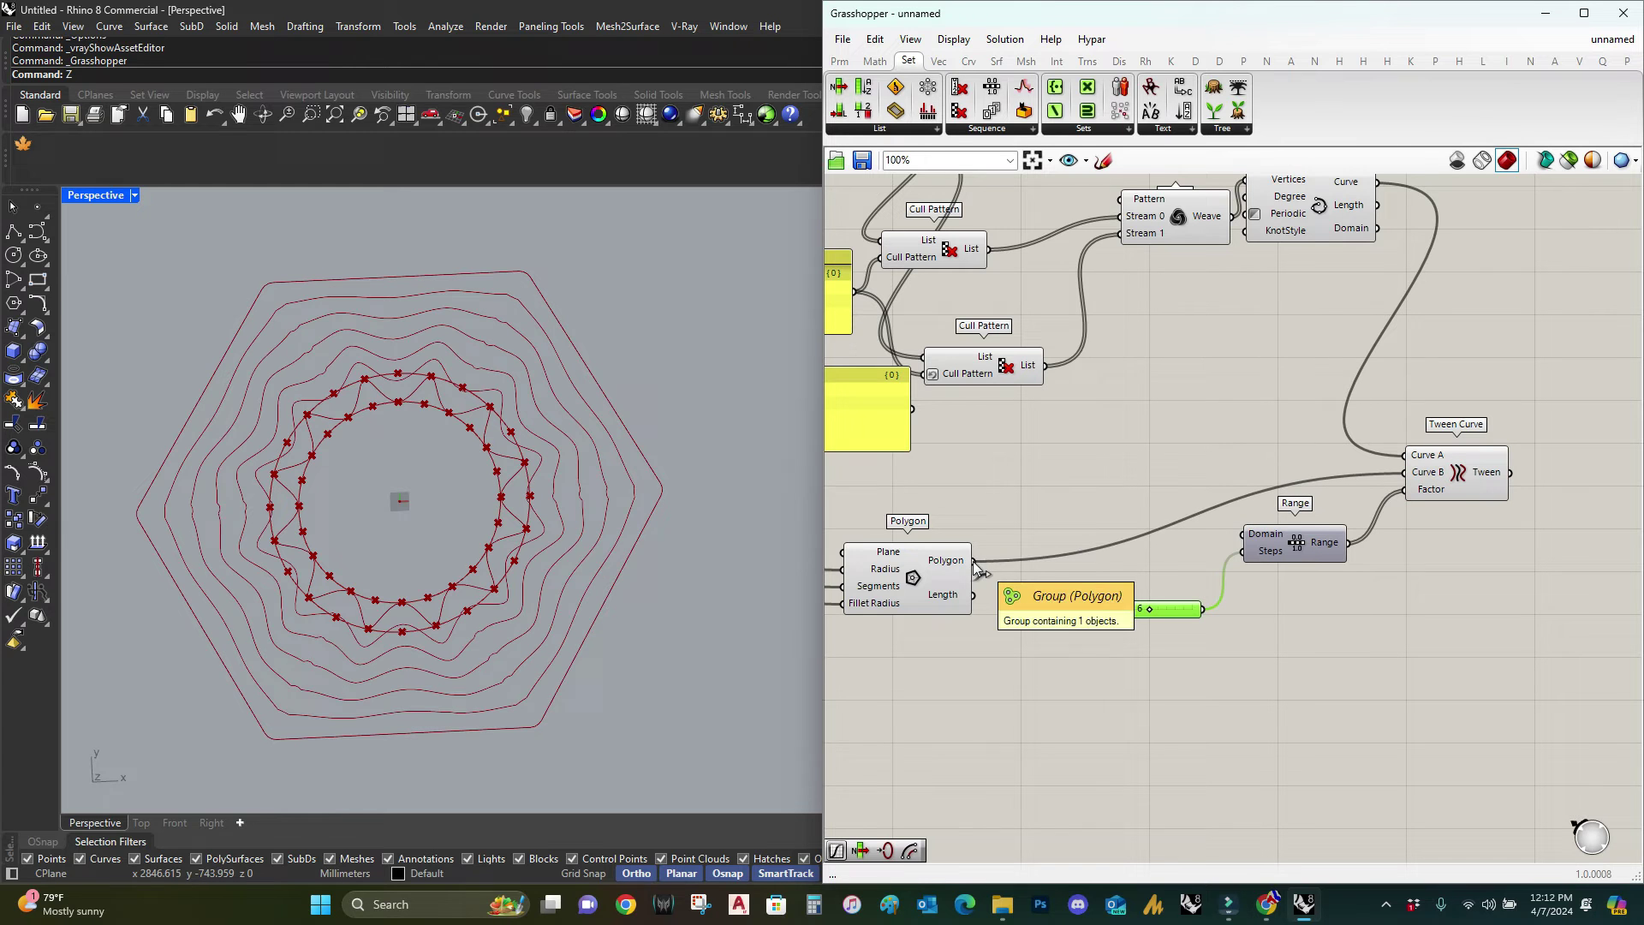
scroll(409, 614, up, 5)
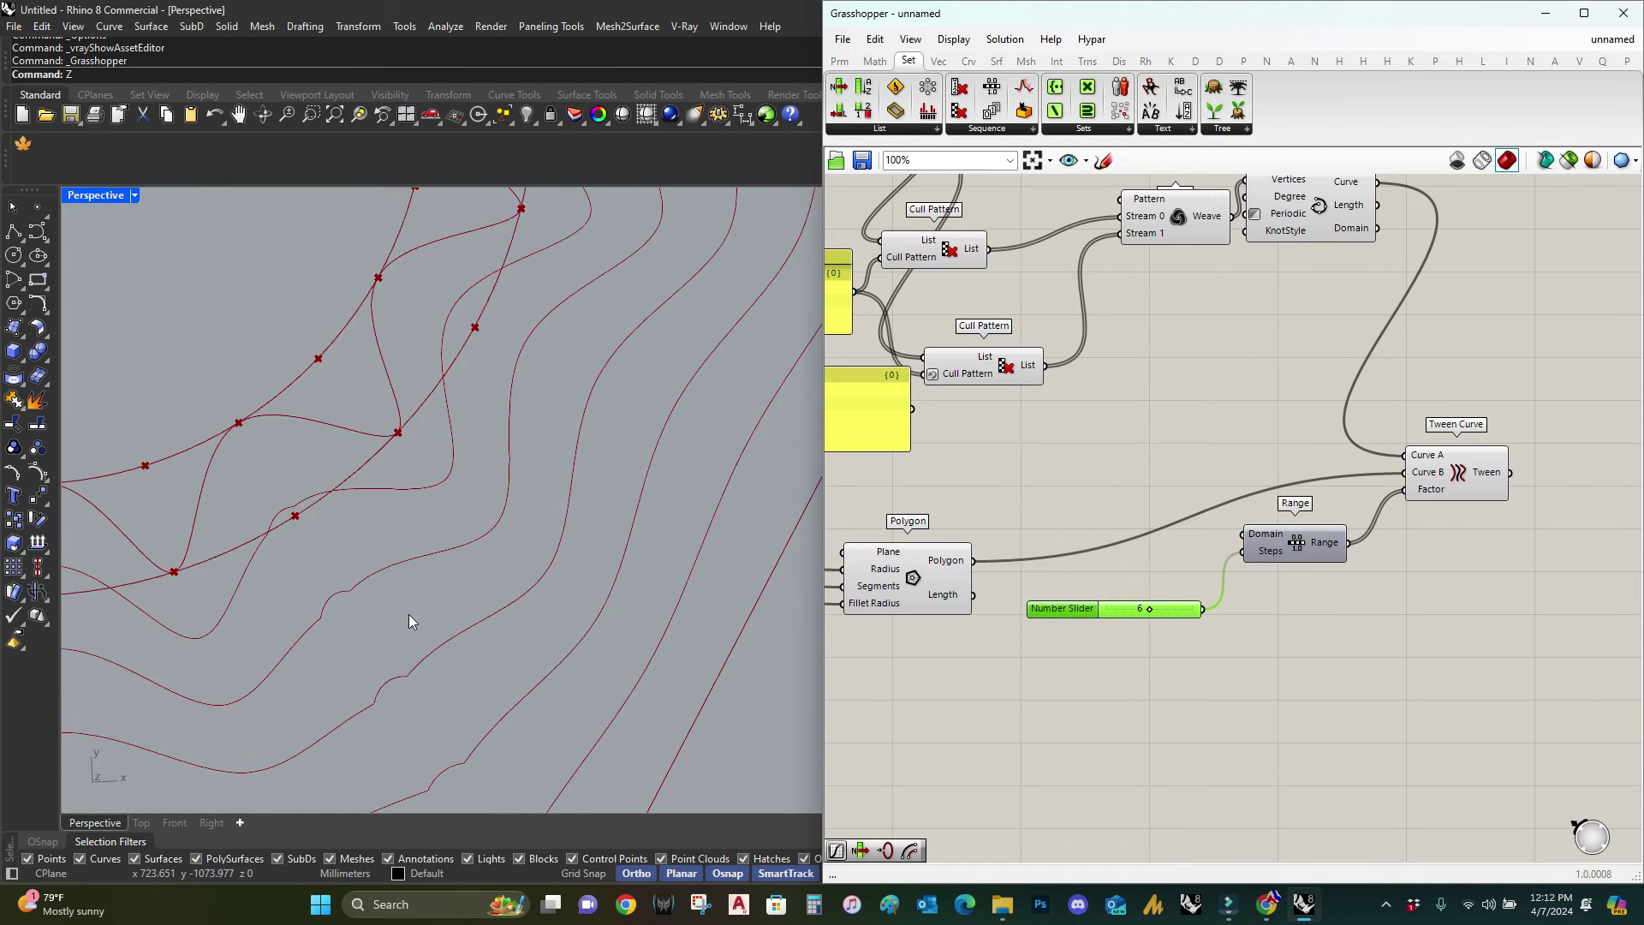
scroll(444, 635, down, 4)
- Set the Range steps slider to 10 and check the tweened curves up close
scroll(1236, 701, up, 3)
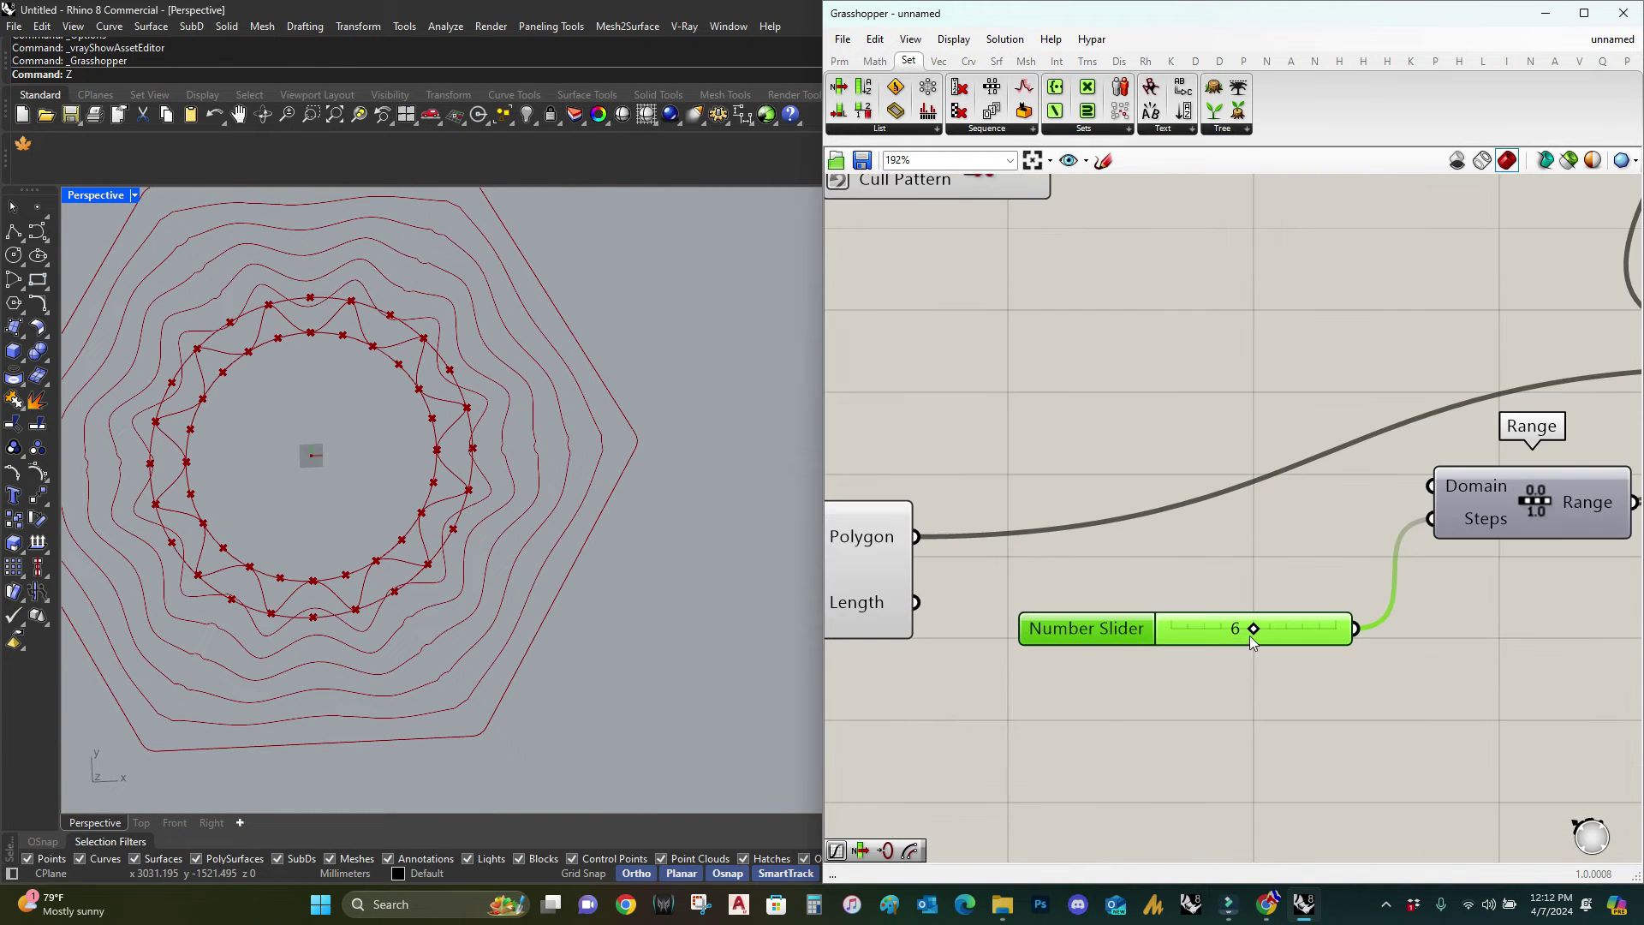
drag(1250, 633, 1299, 649)
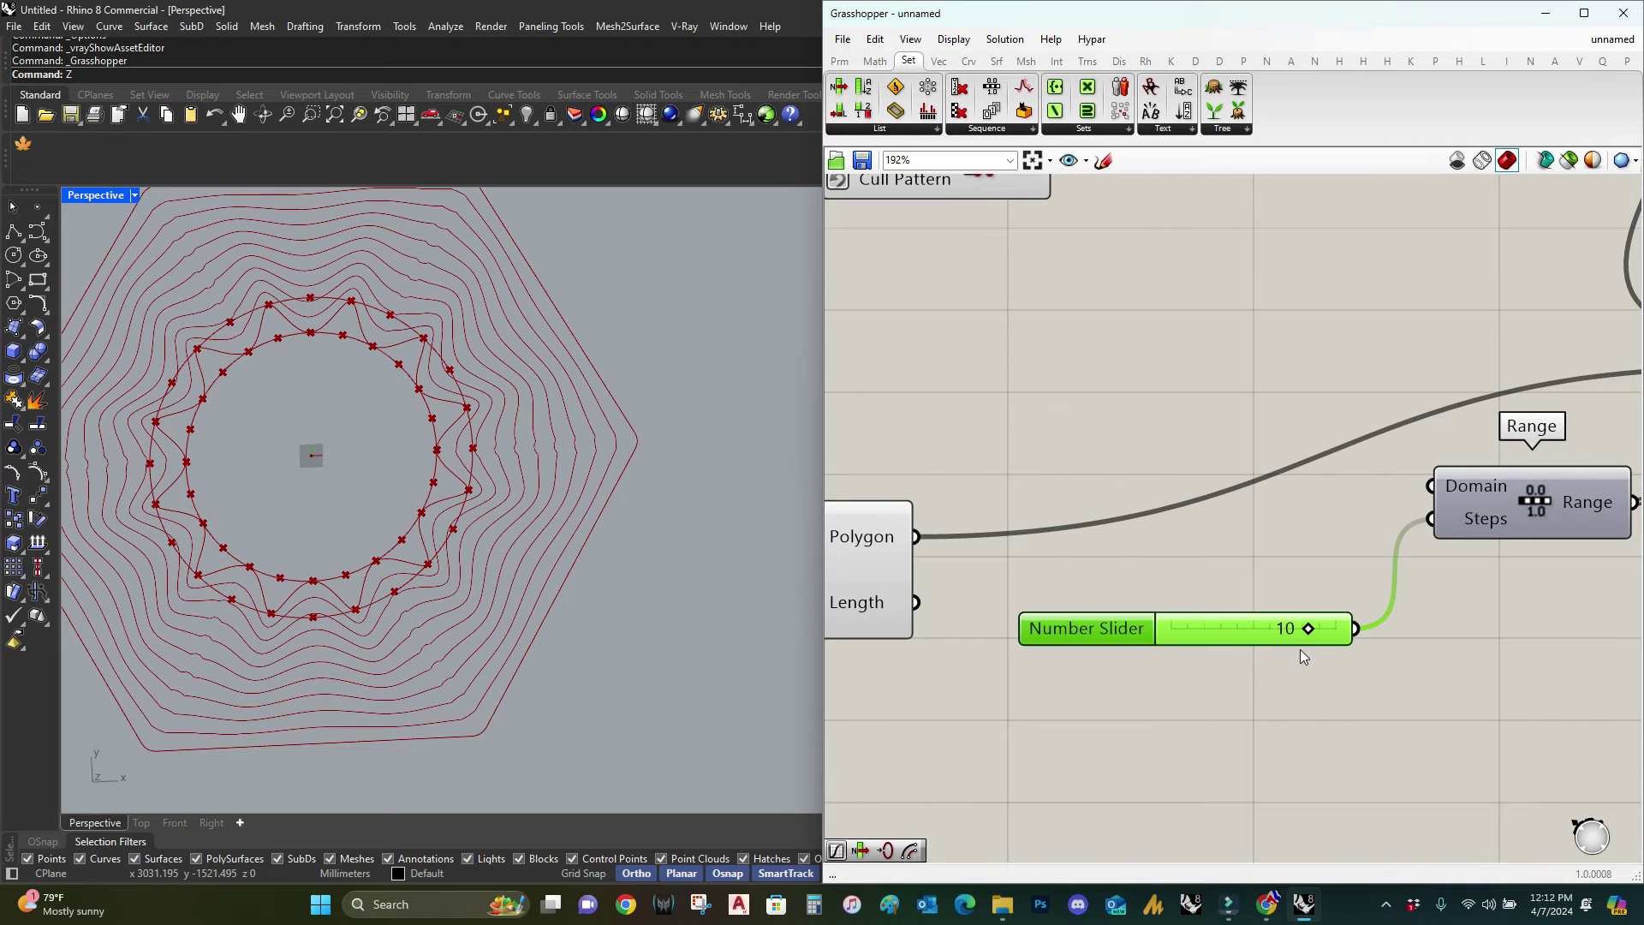
scroll(372, 709, up, 3)
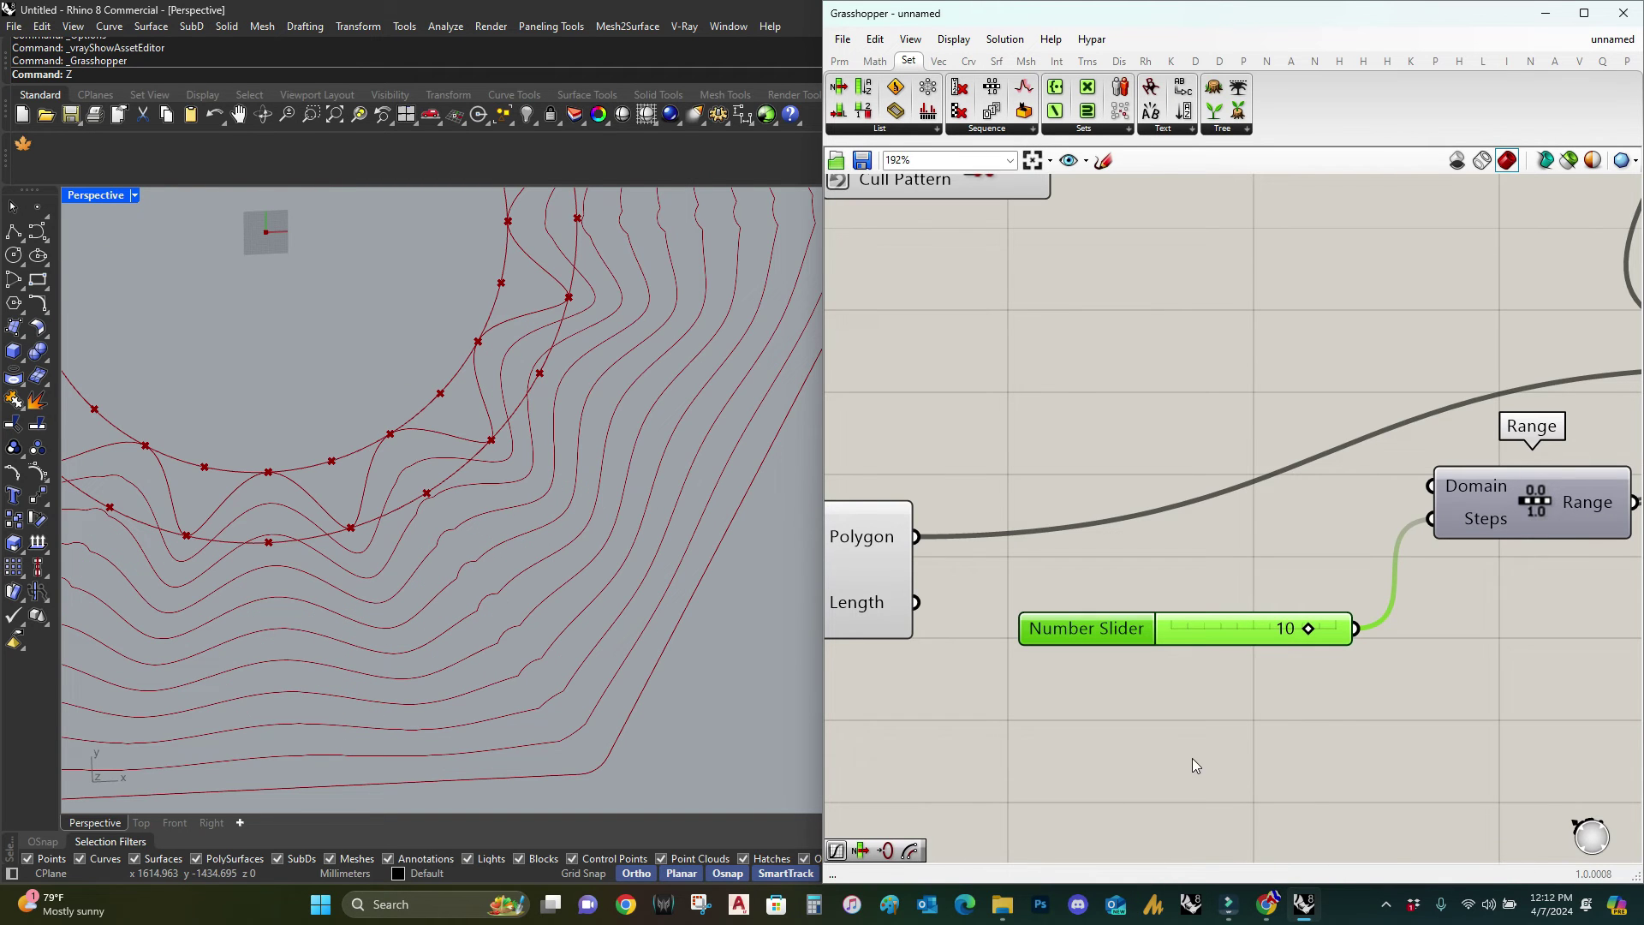
scroll(1192, 758, down, 3)
- Set the polygon's segments slider to 9
right_drag(1045, 649, 1520, 744)
scroll(1224, 614, up, 4)
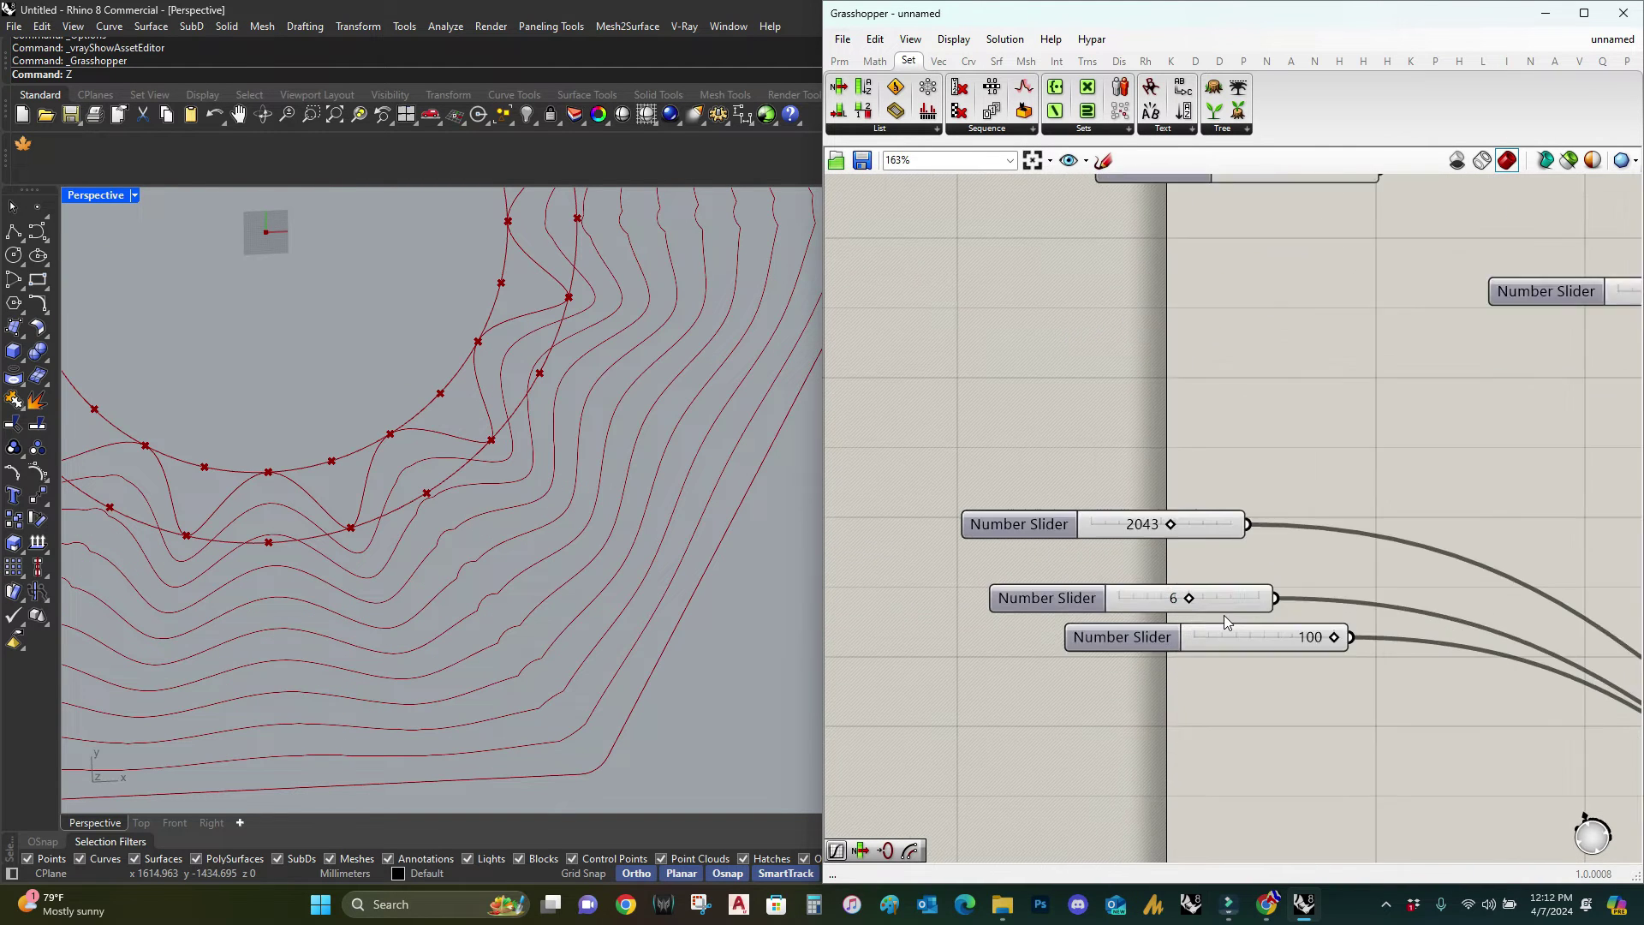
scroll(908, 566, down, 2)
scroll(587, 617, down, 6)
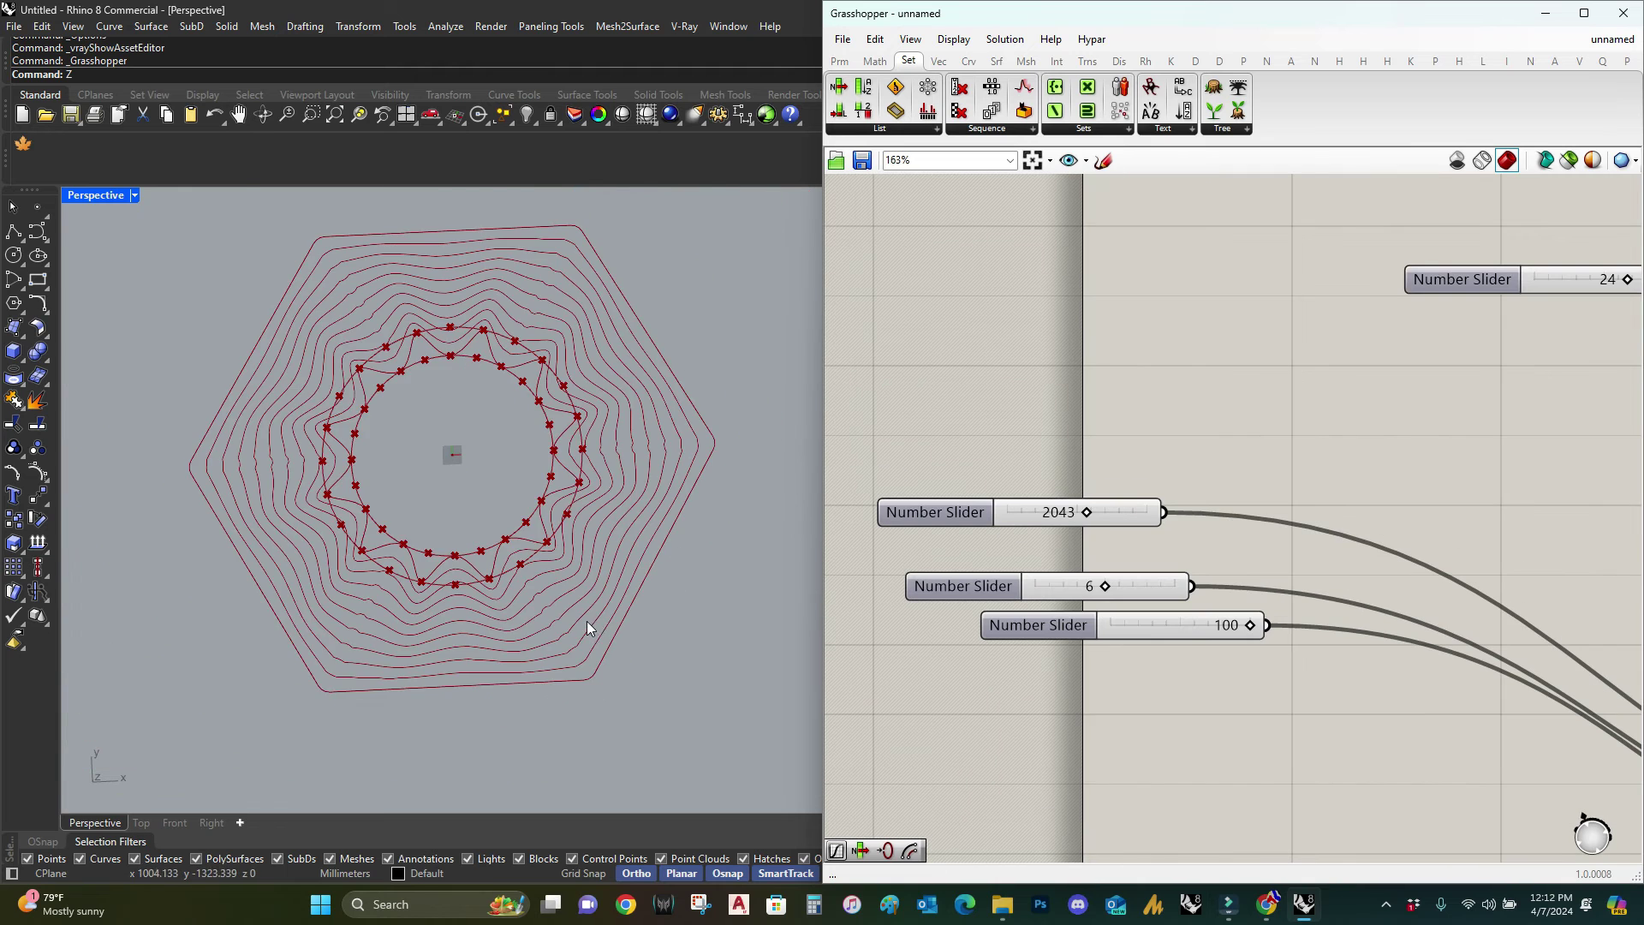
scroll(403, 560, up, 3)
scroll(1083, 605, up, 2)
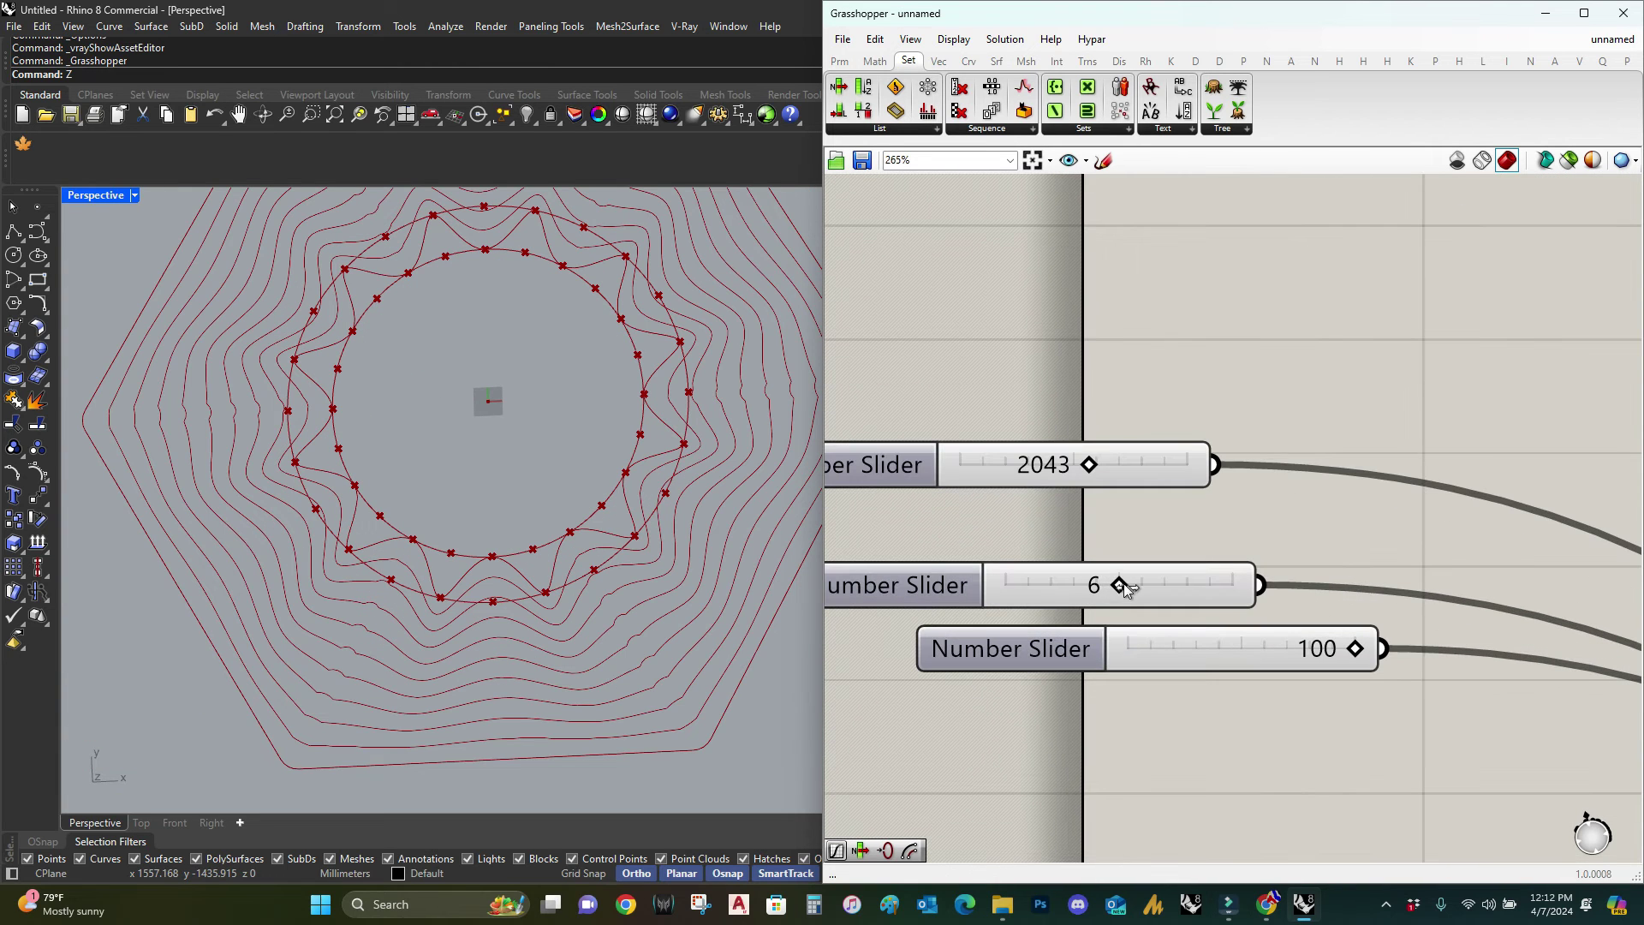
drag(1124, 584, 1169, 603)
scroll(1169, 603, down, 2)
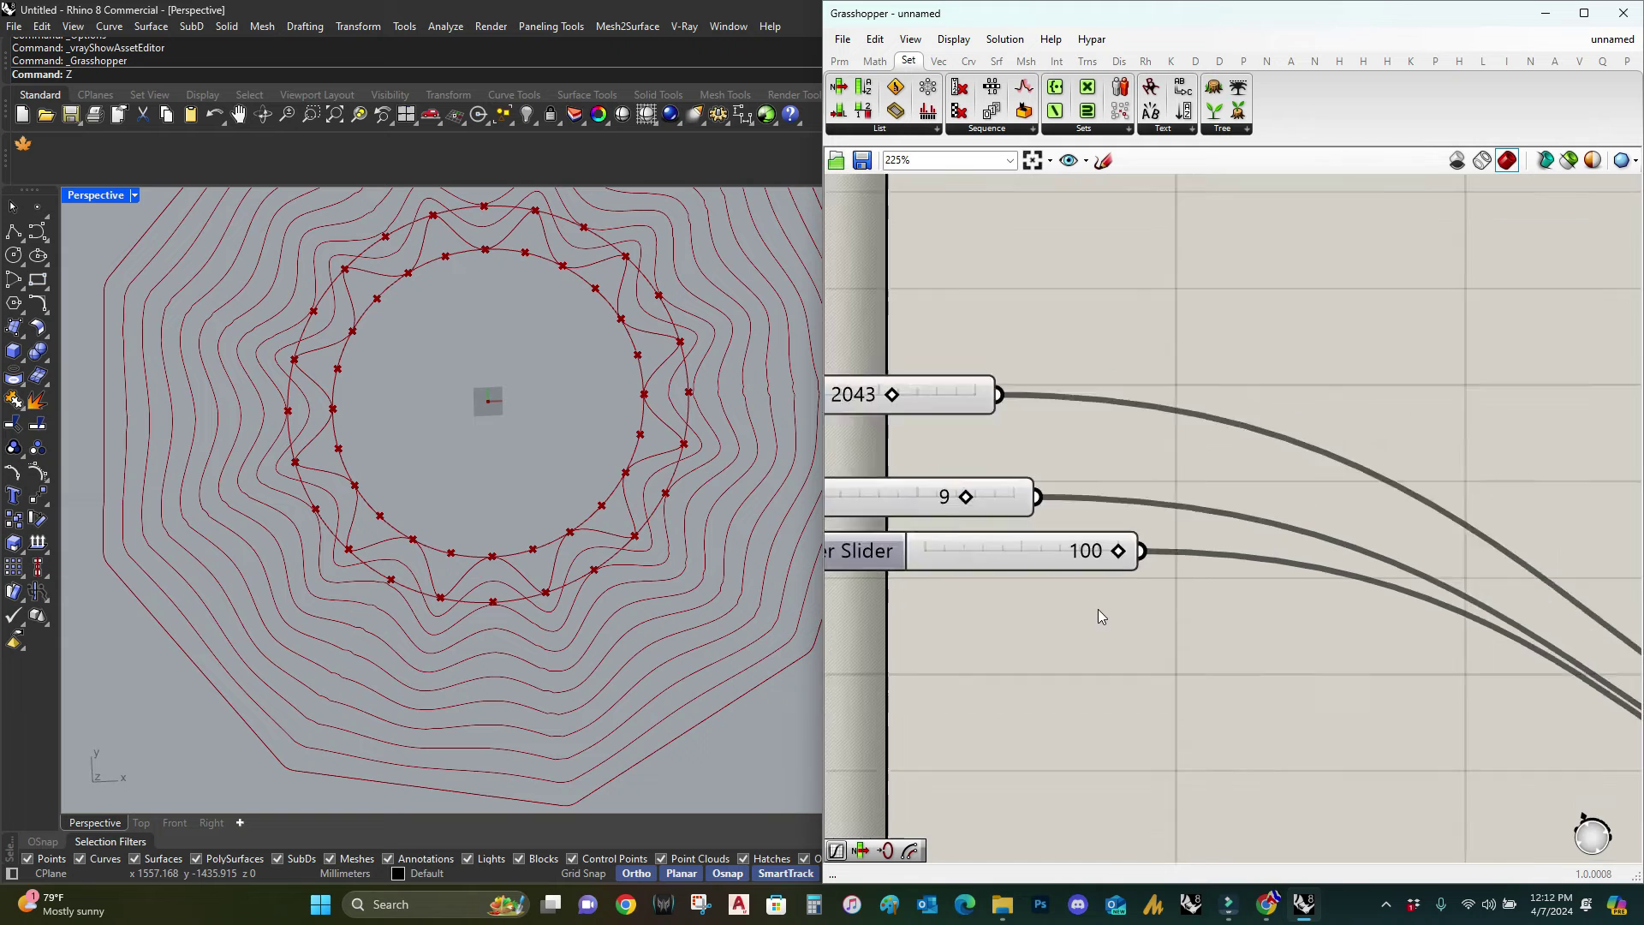
- Raise the polygon fillet radius slider's maximum and set its value to 660
double_click(954, 570)
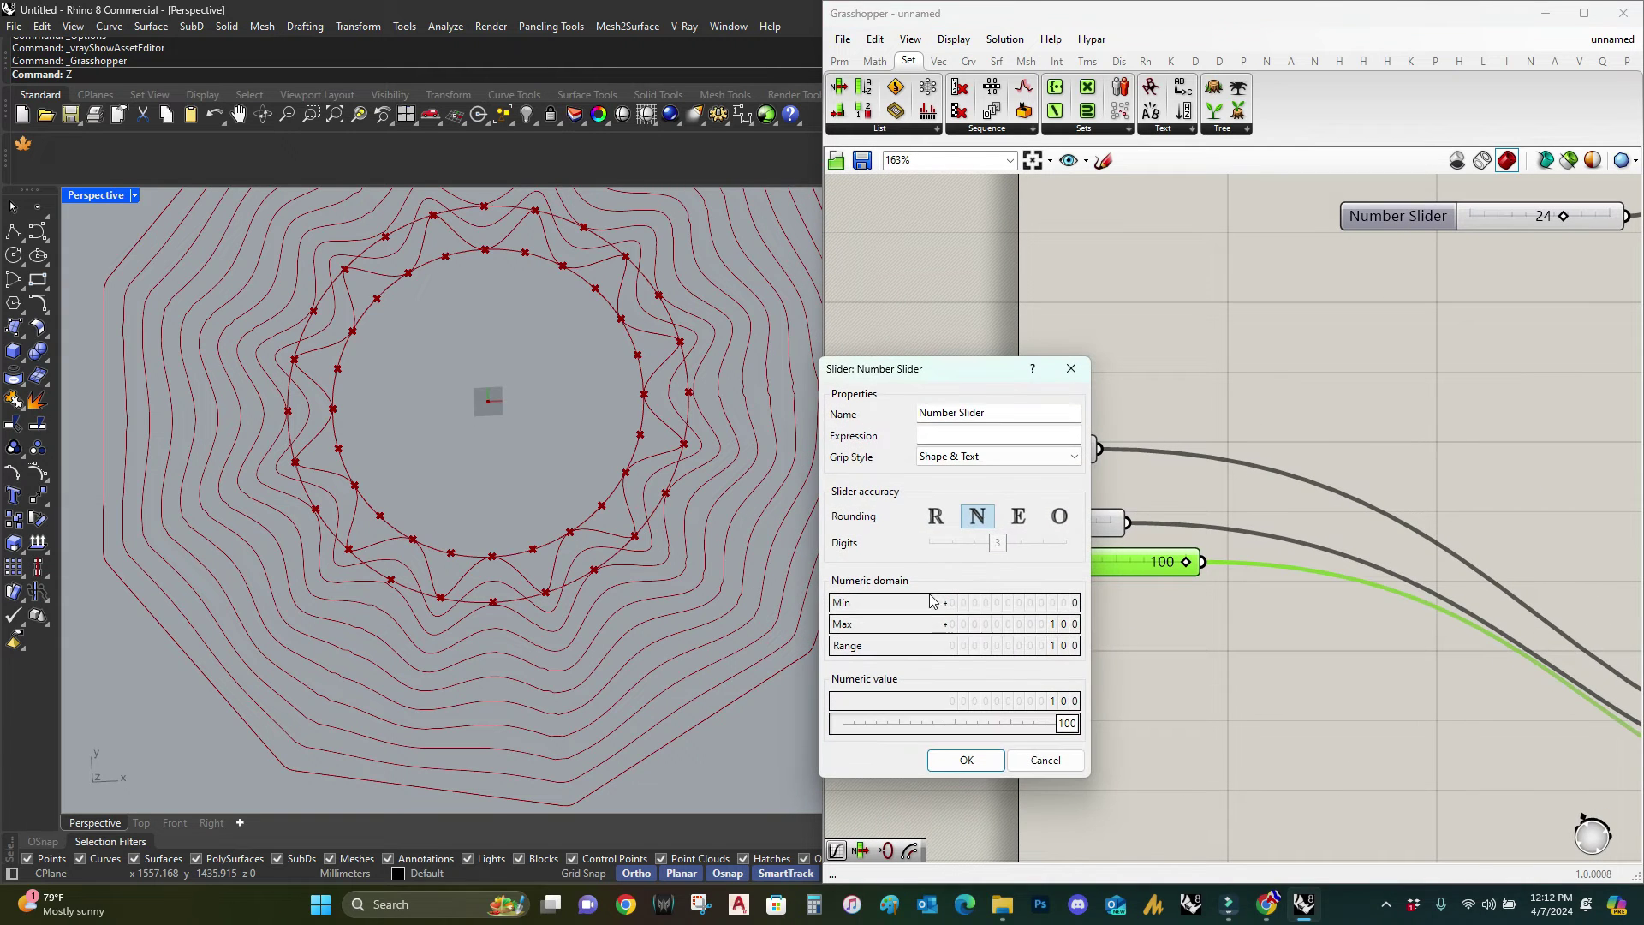
double_click(994, 626)
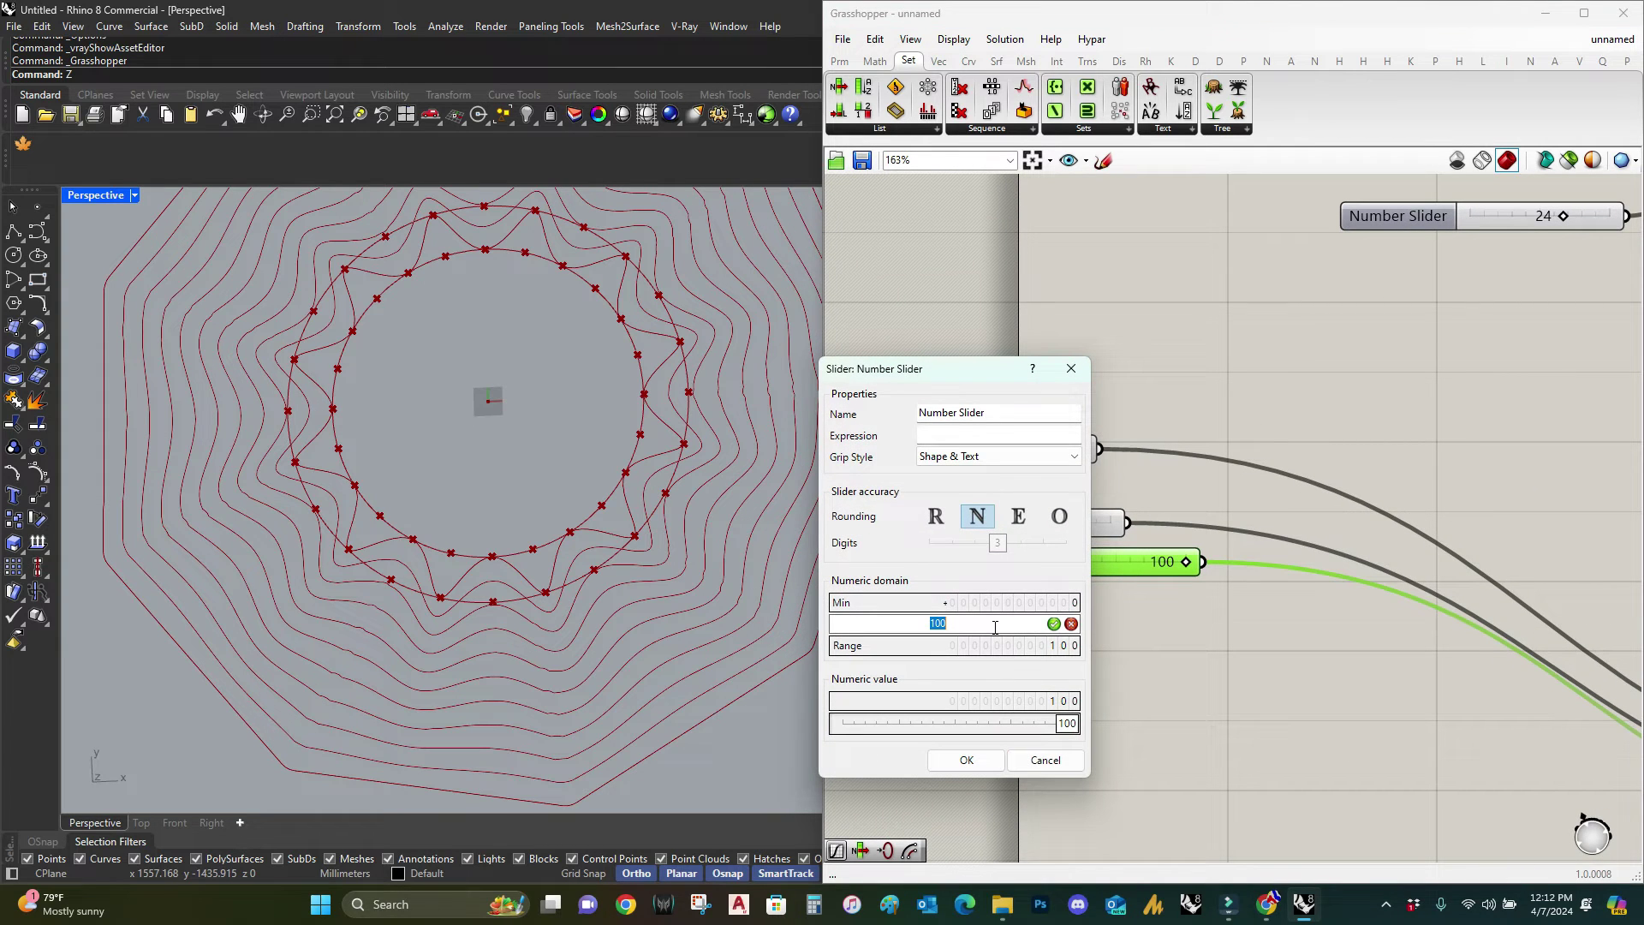
click(1055, 624)
click(985, 759)
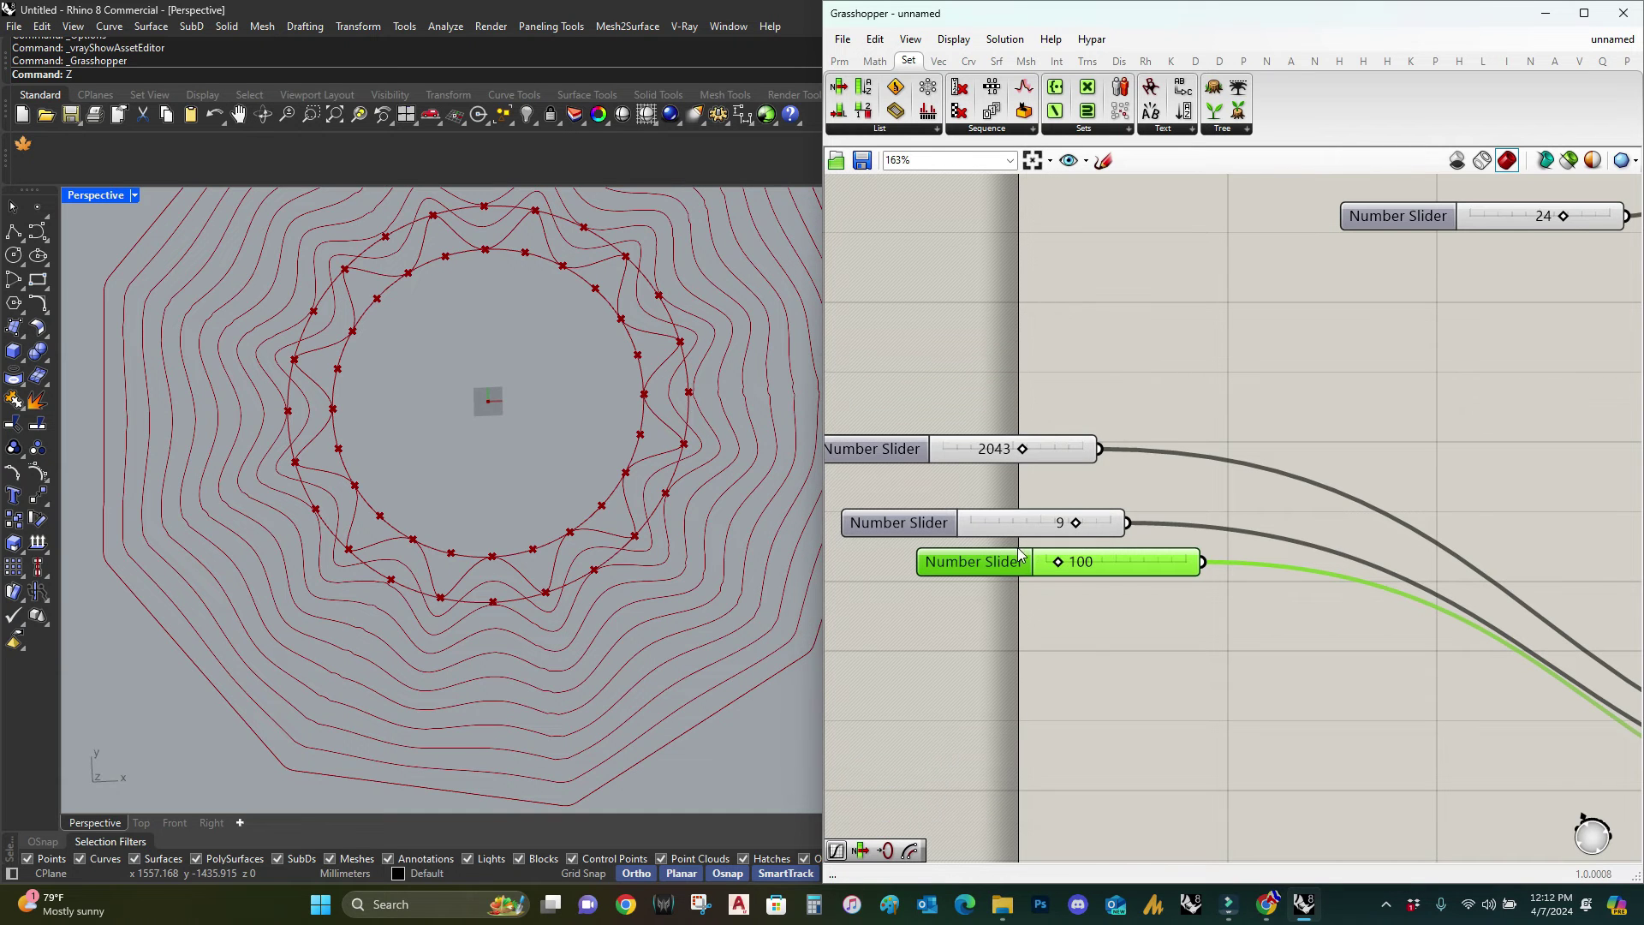
drag(1065, 562, 1118, 577)
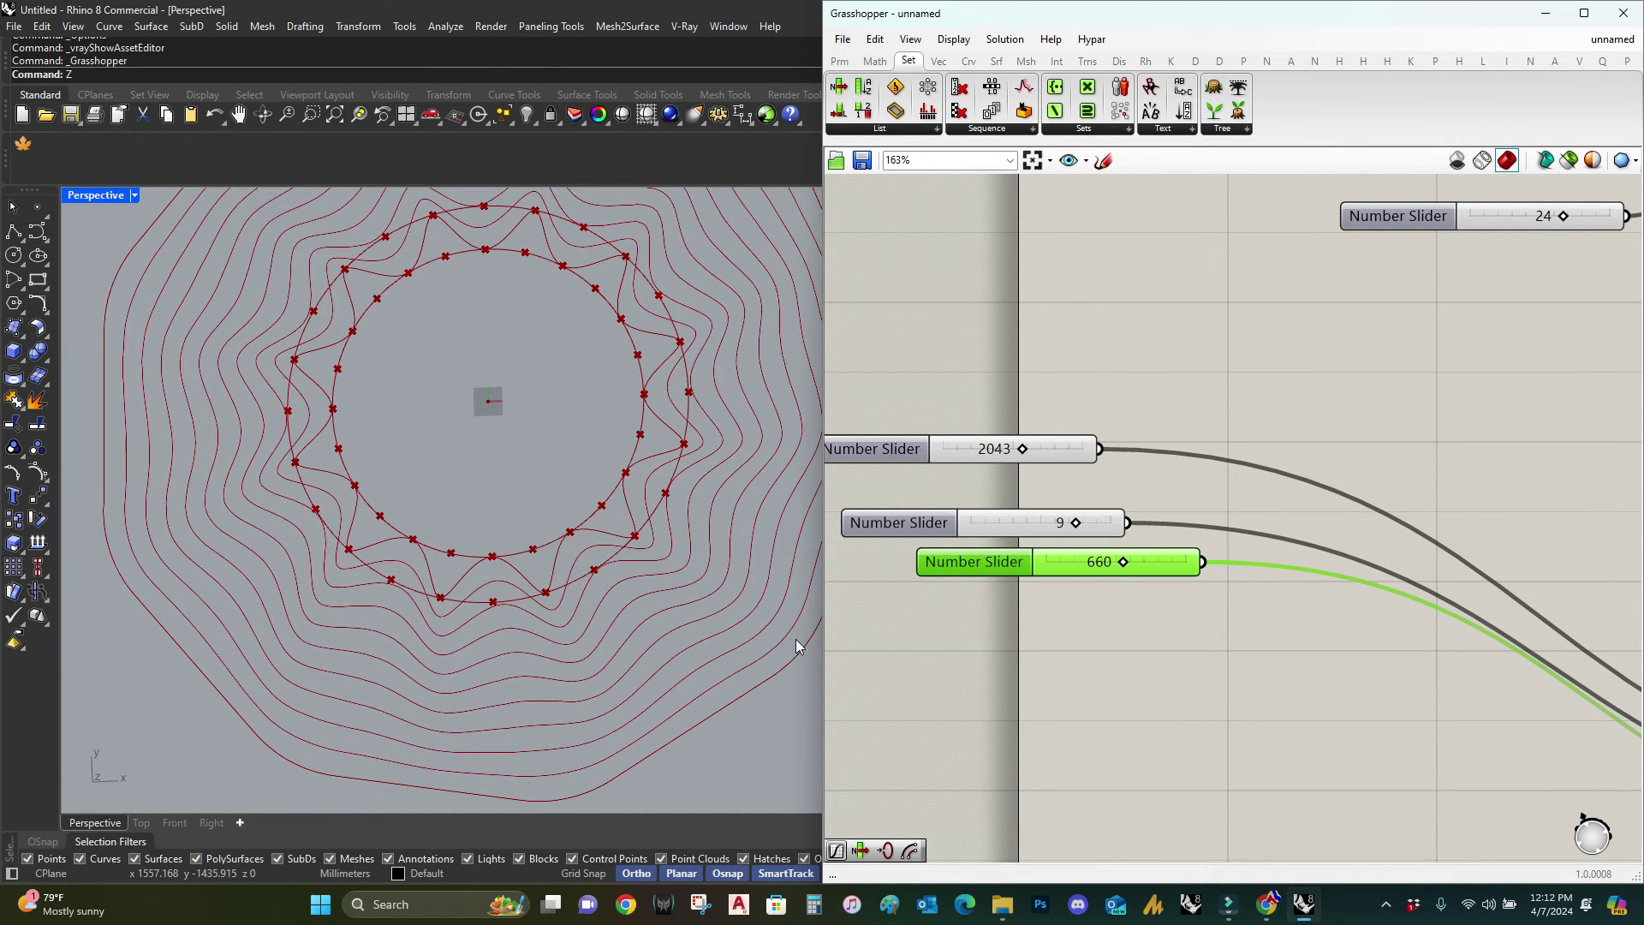
scroll(542, 573, down, 3)
scroll(537, 566, up, 4)
scroll(946, 581, down, 3)
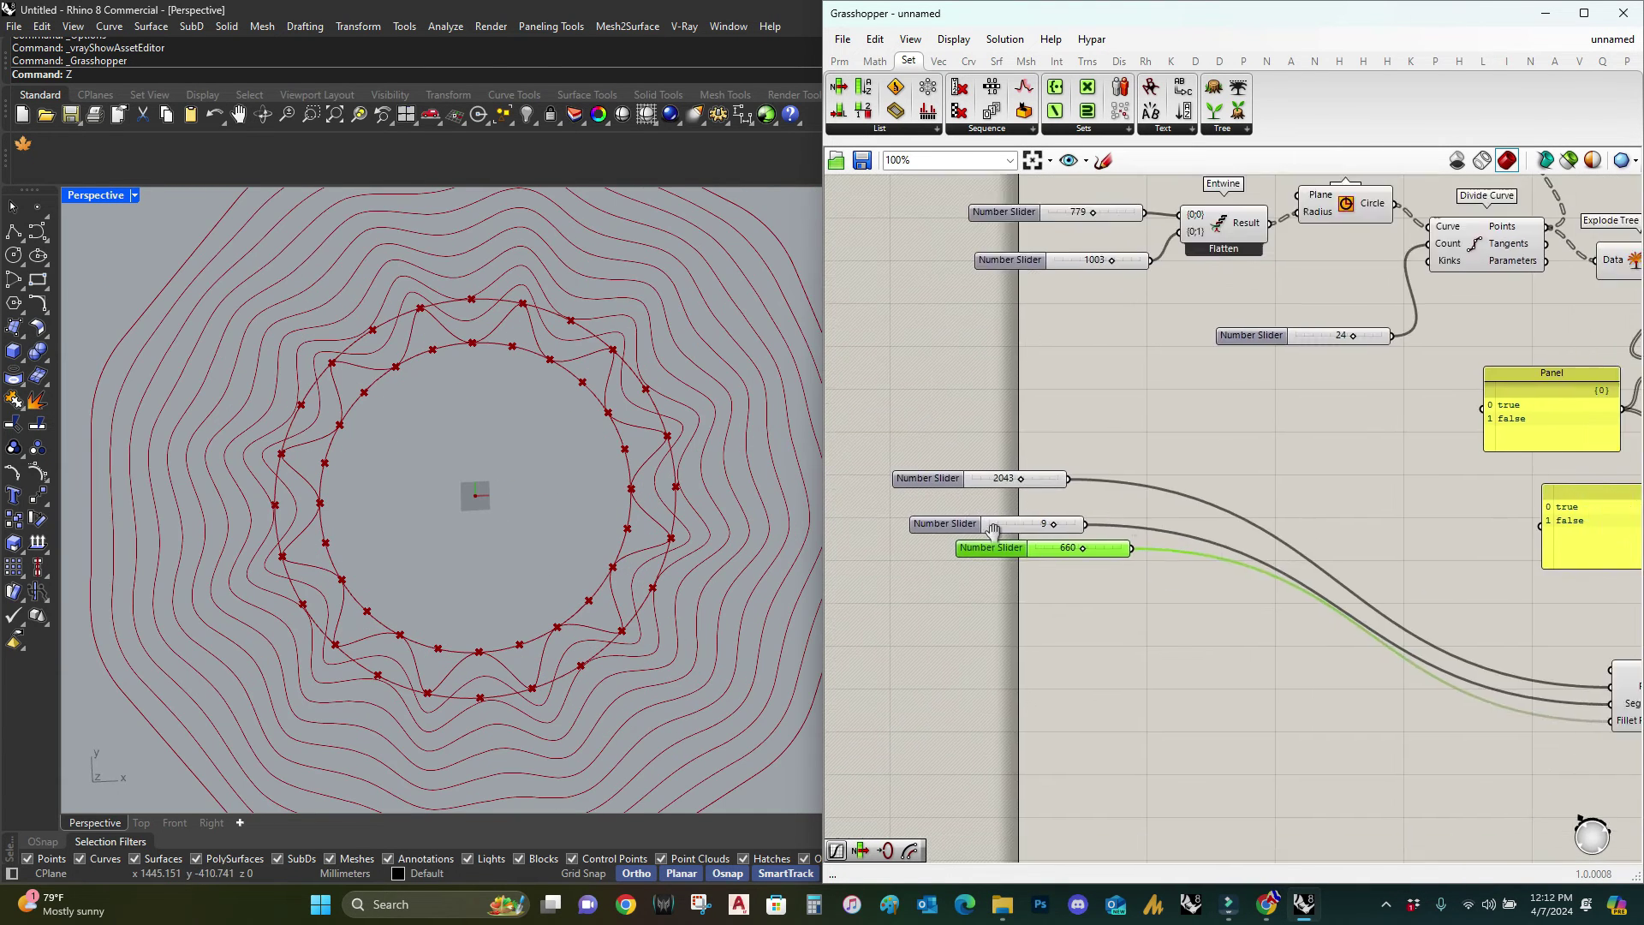
- Review the tweened curves and the whole definition, from the circle and polygon sliders through Weave and Interpolate to Tween Curve
right_drag(1447, 641, 960, 650)
scroll(377, 655, down, 2)
scroll(352, 642, up, 4)
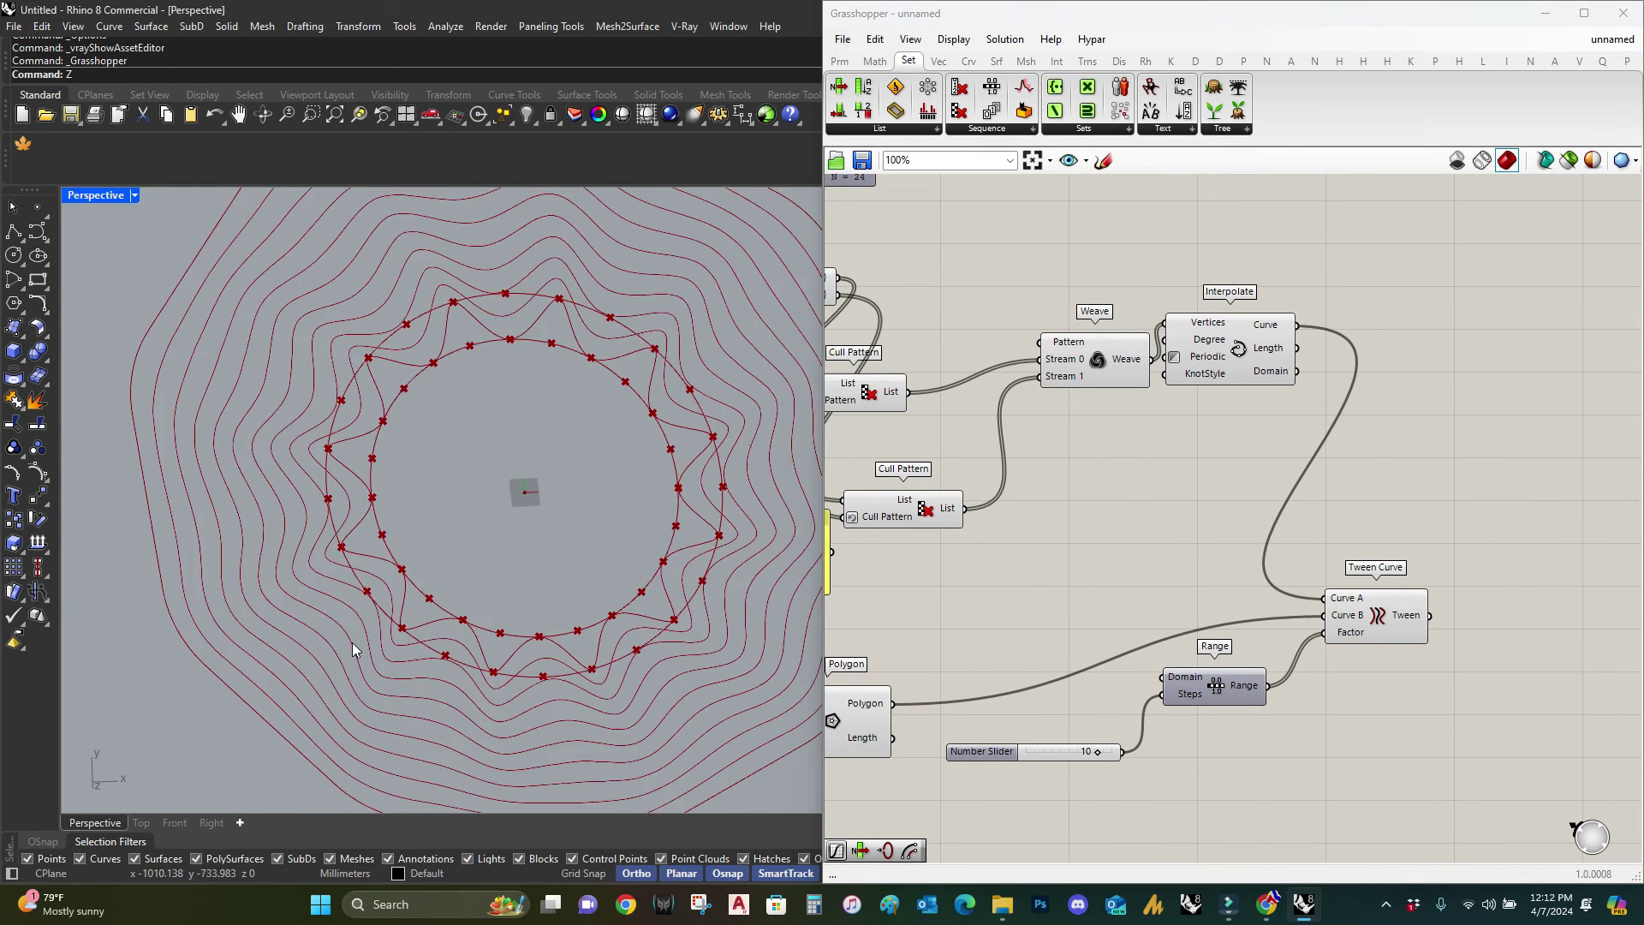
scroll(342, 639, down, 6)
scroll(477, 677, up, 4)
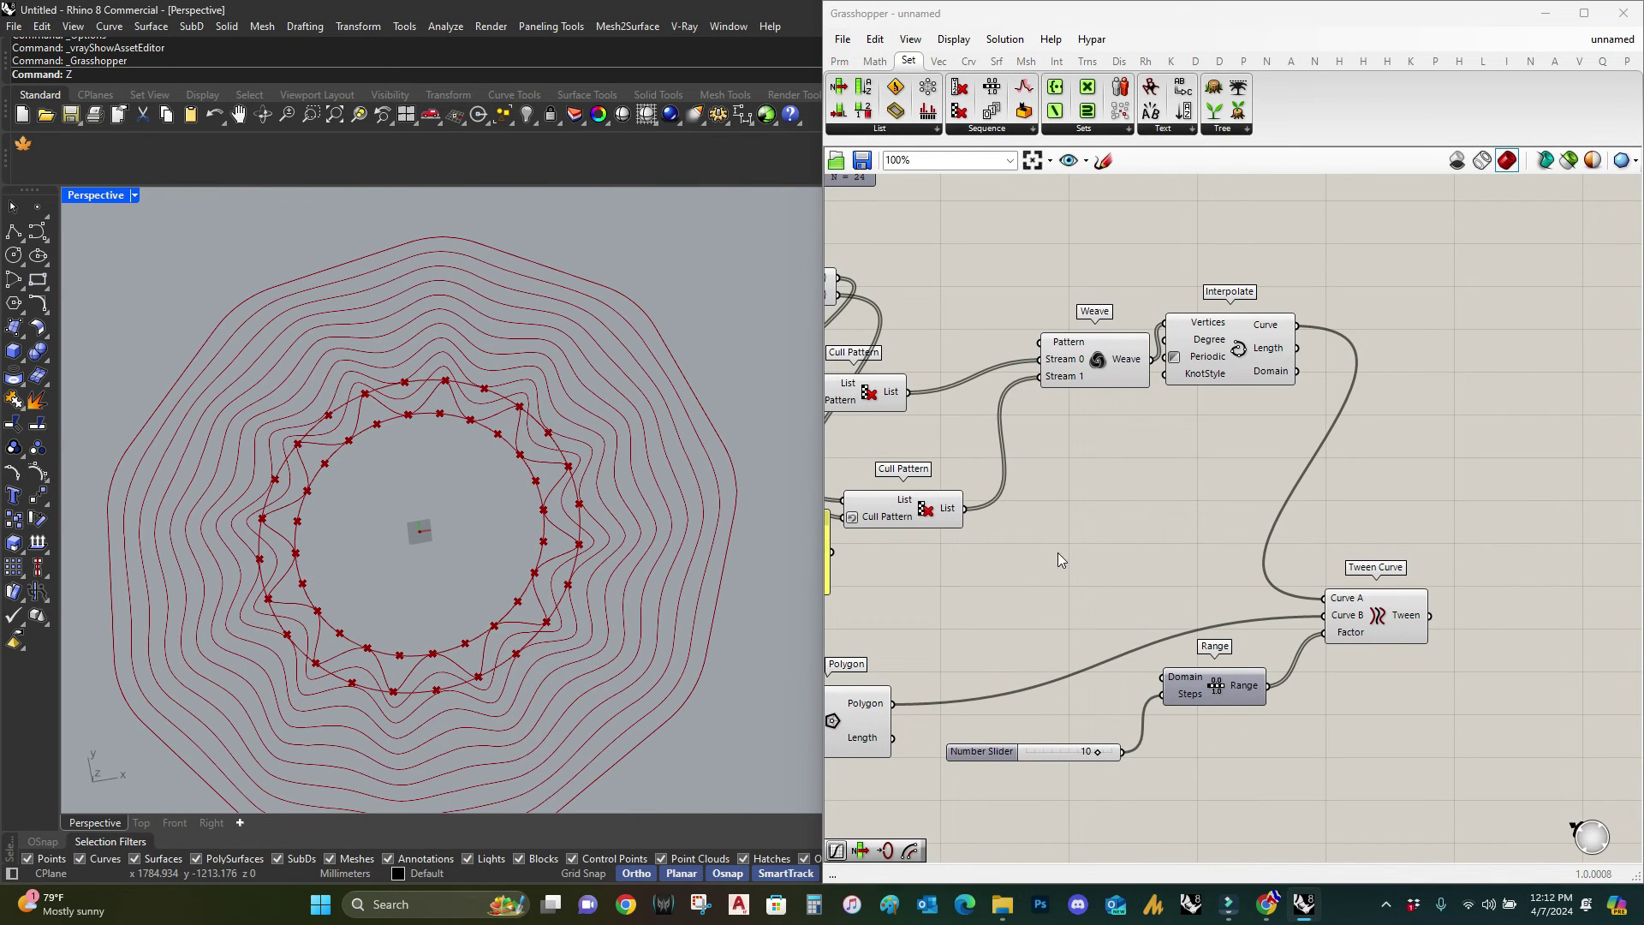
right_drag(1057, 552, 1562, 603)
right_drag(1166, 500, 1293, 572)
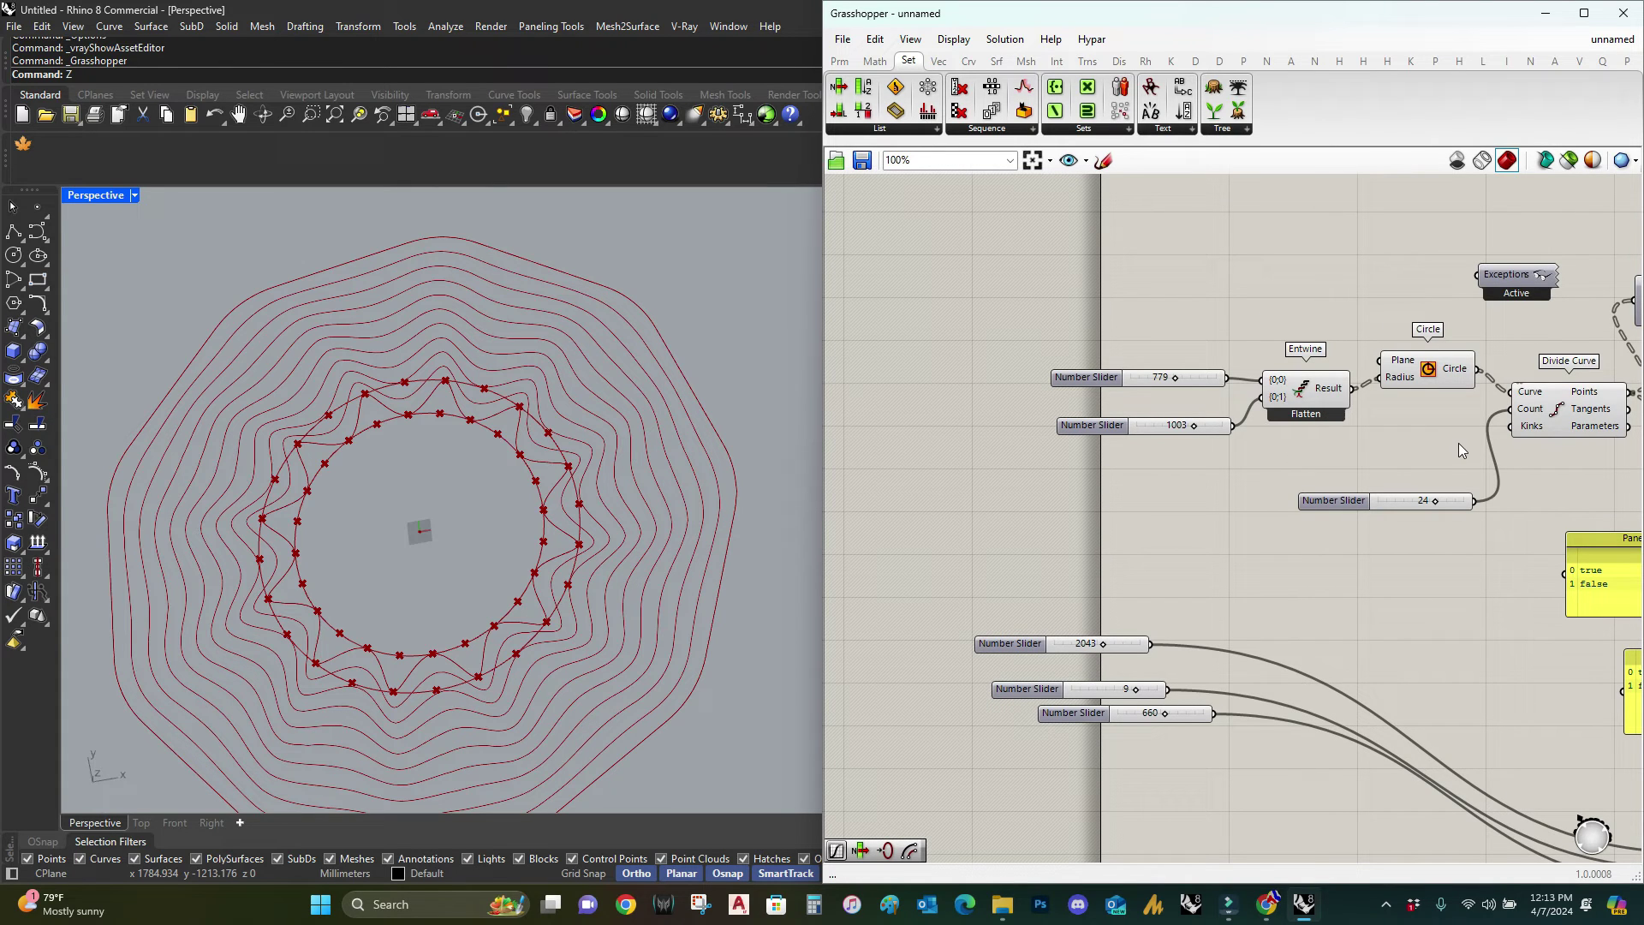
right_drag(1454, 454, 1212, 467)
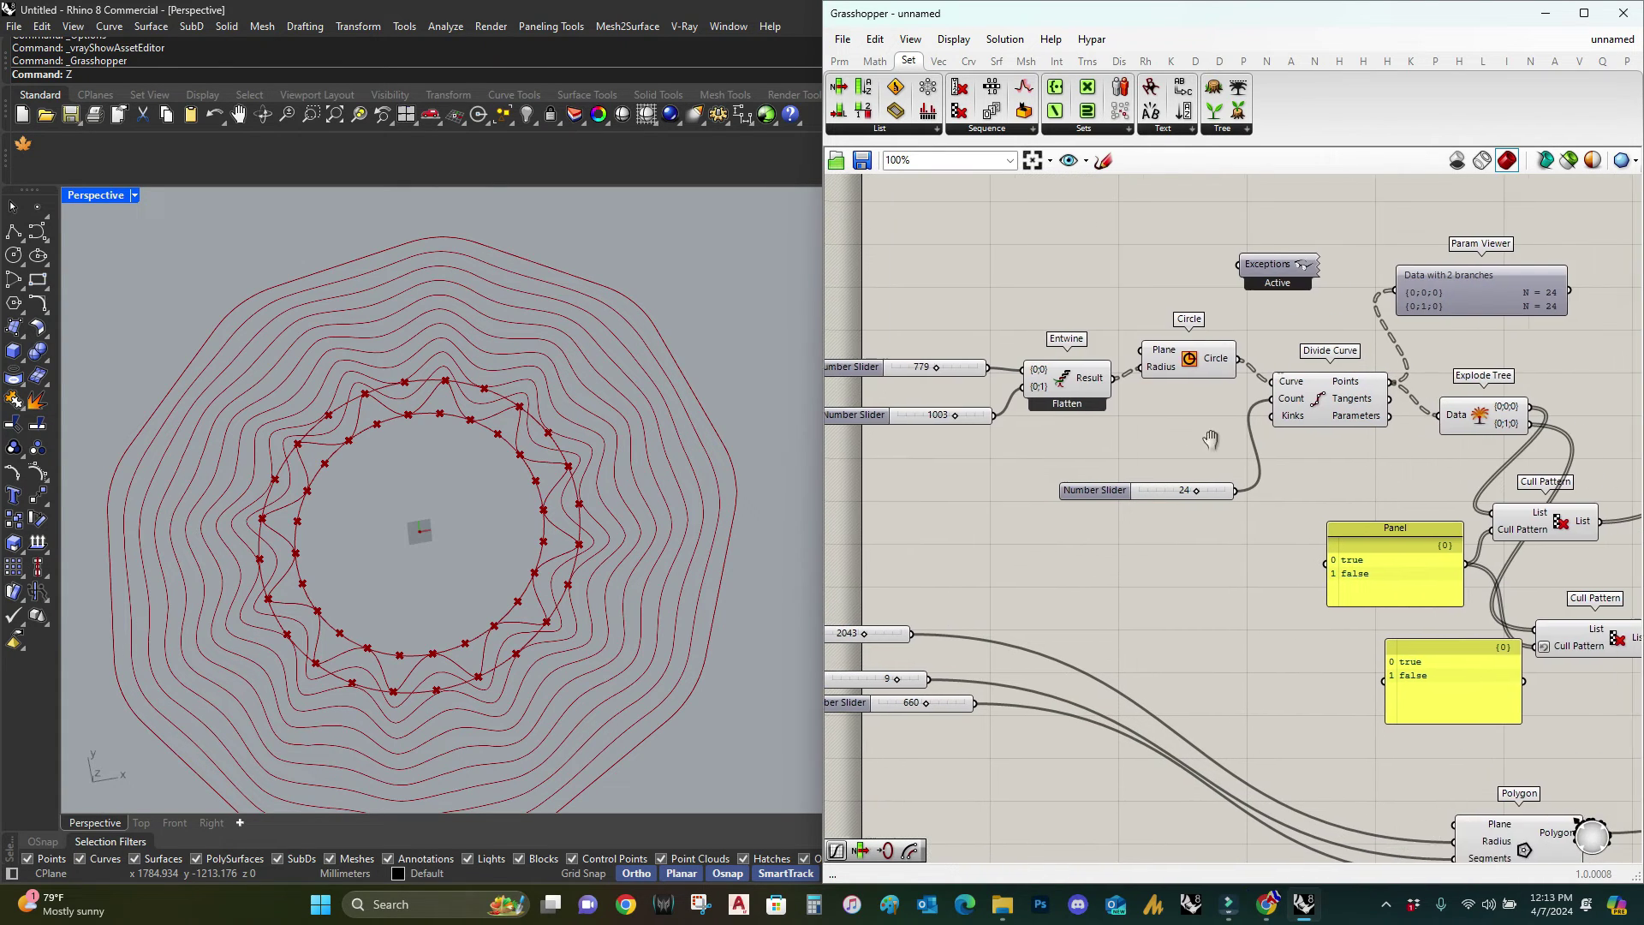
right_drag(1448, 529, 1187, 506)
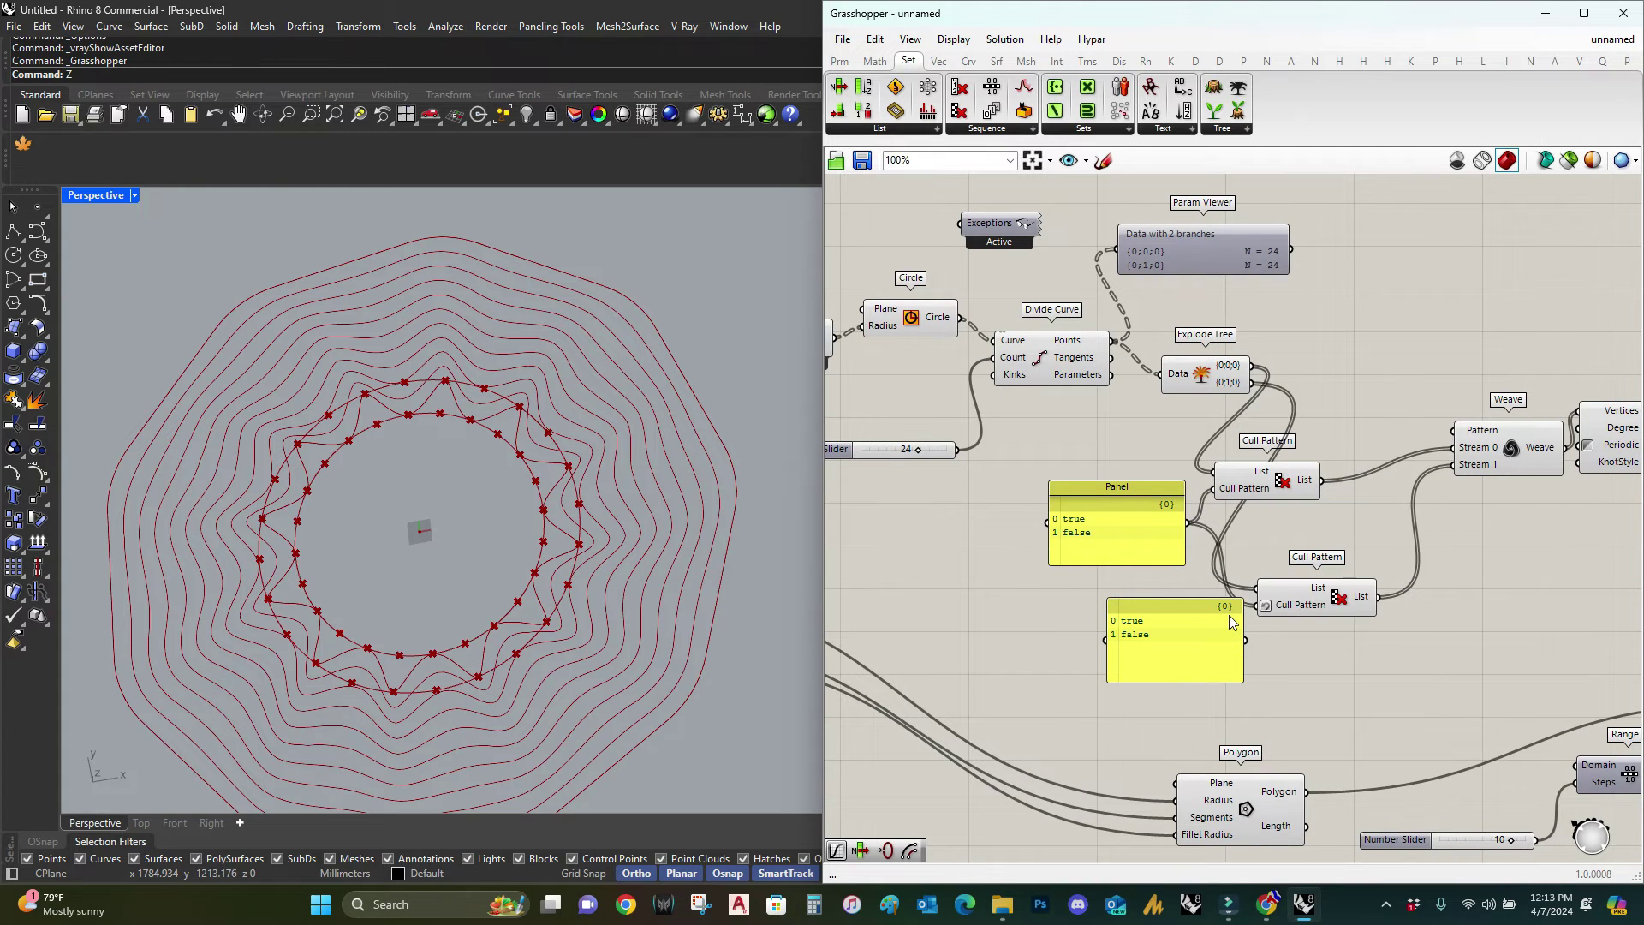
mouse_move(1230, 620)
right_drag(1466, 589, 1249, 574)
drag(1283, 428, 1223, 446)
right_drag(1493, 537, 1130, 424)
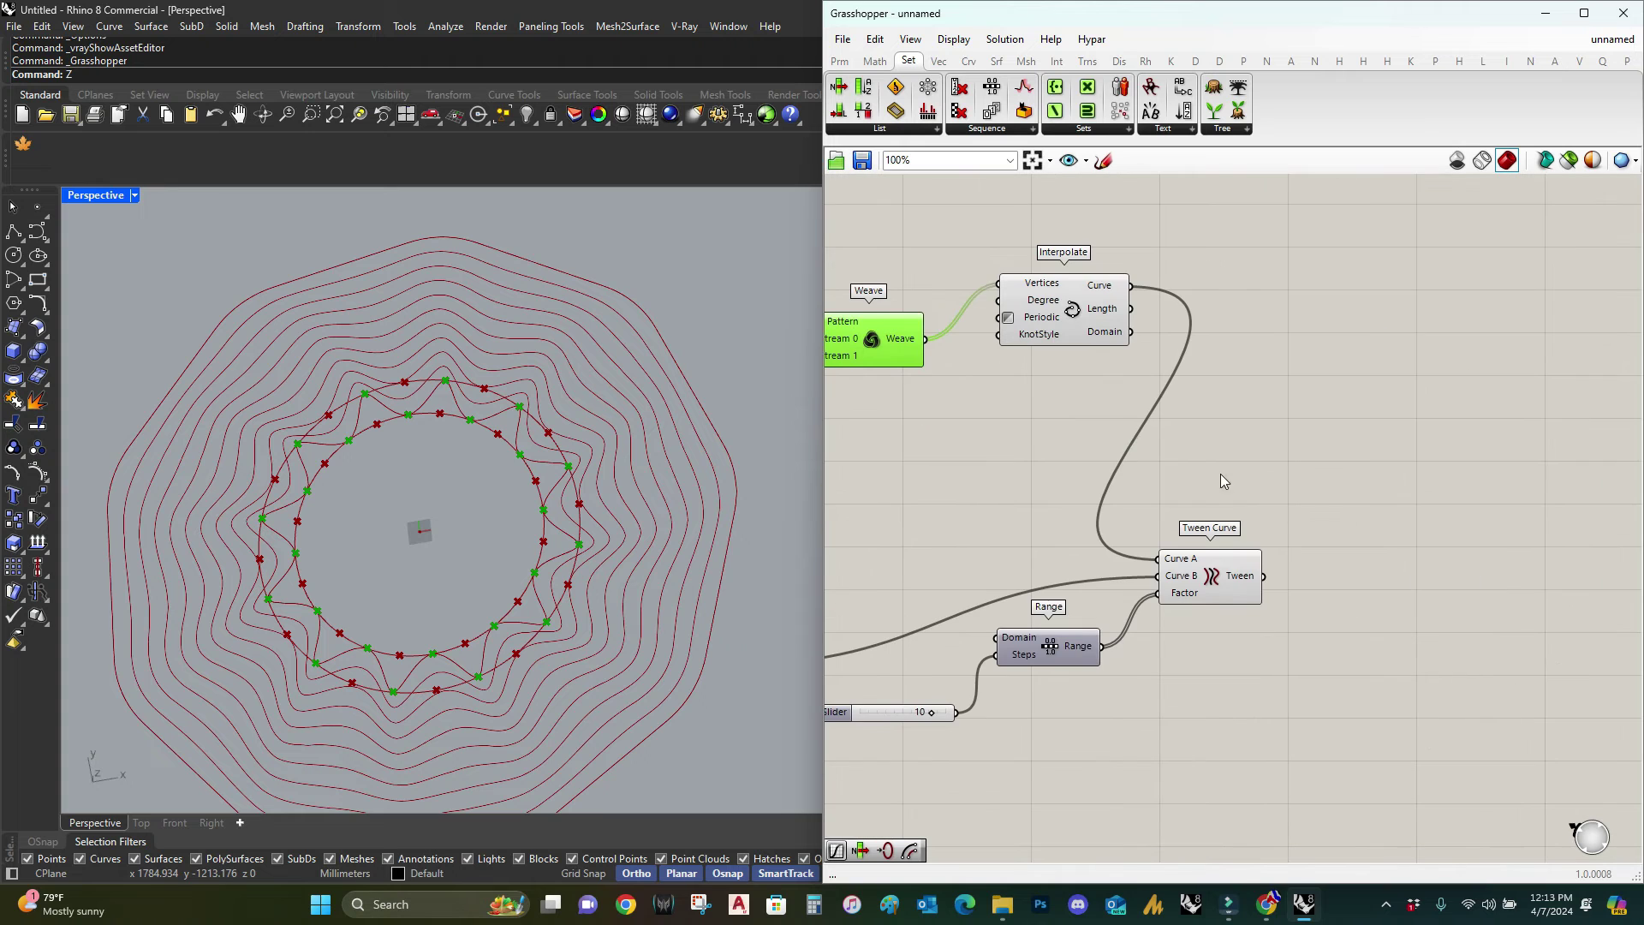
right_drag(465, 563, 413, 590)
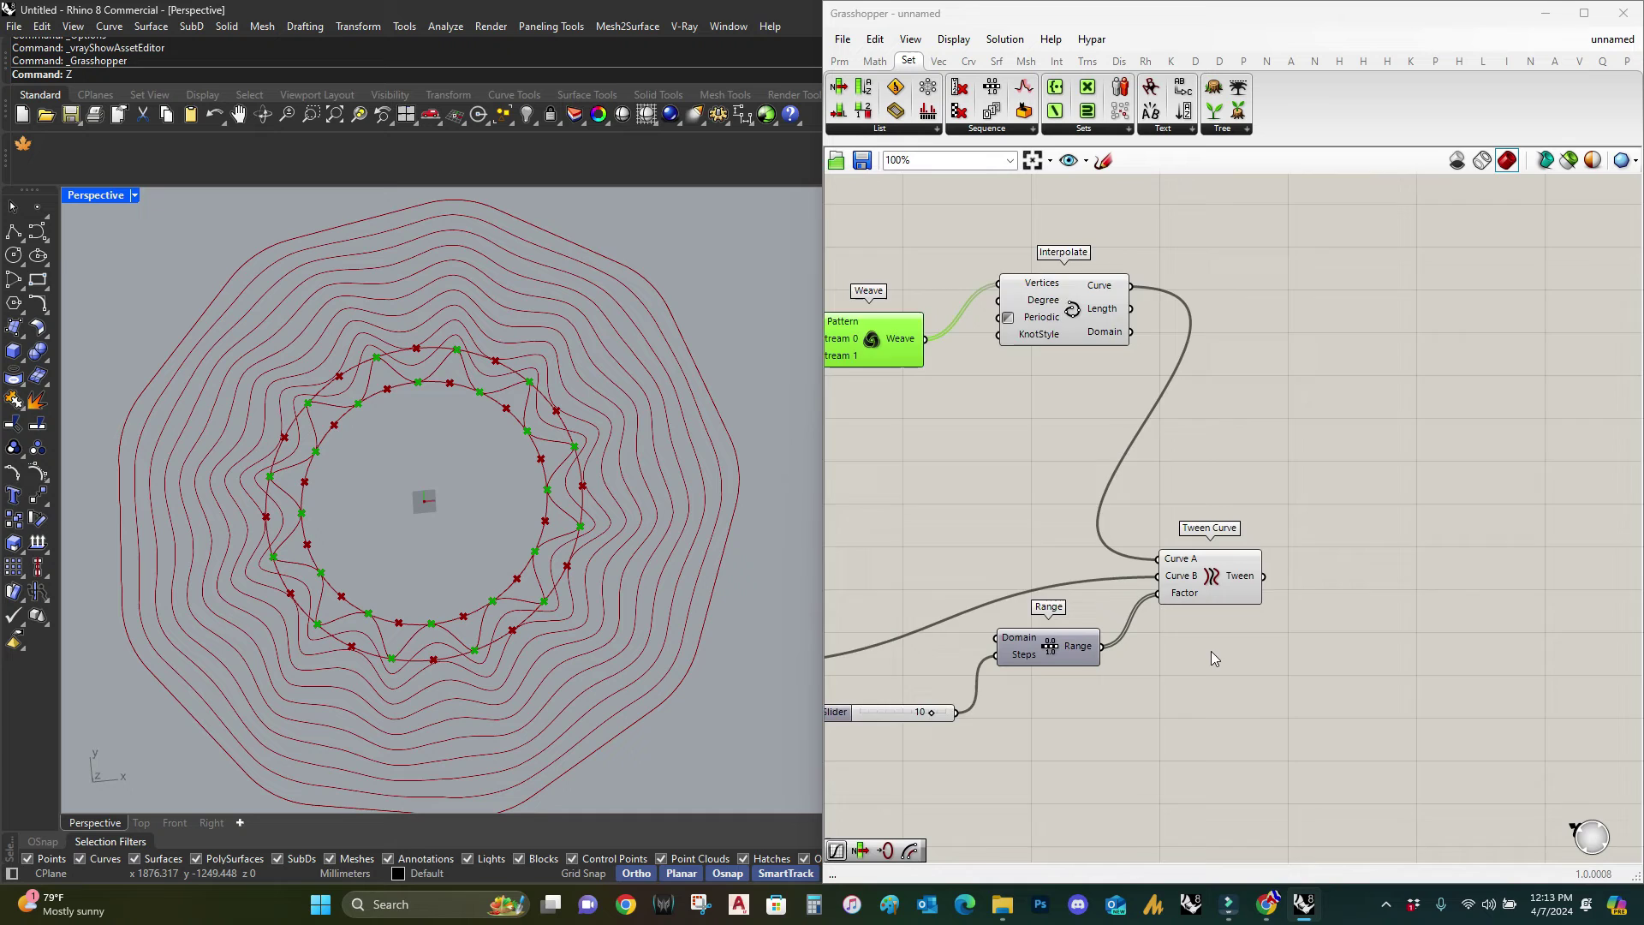
scroll(1207, 649, up, 1)
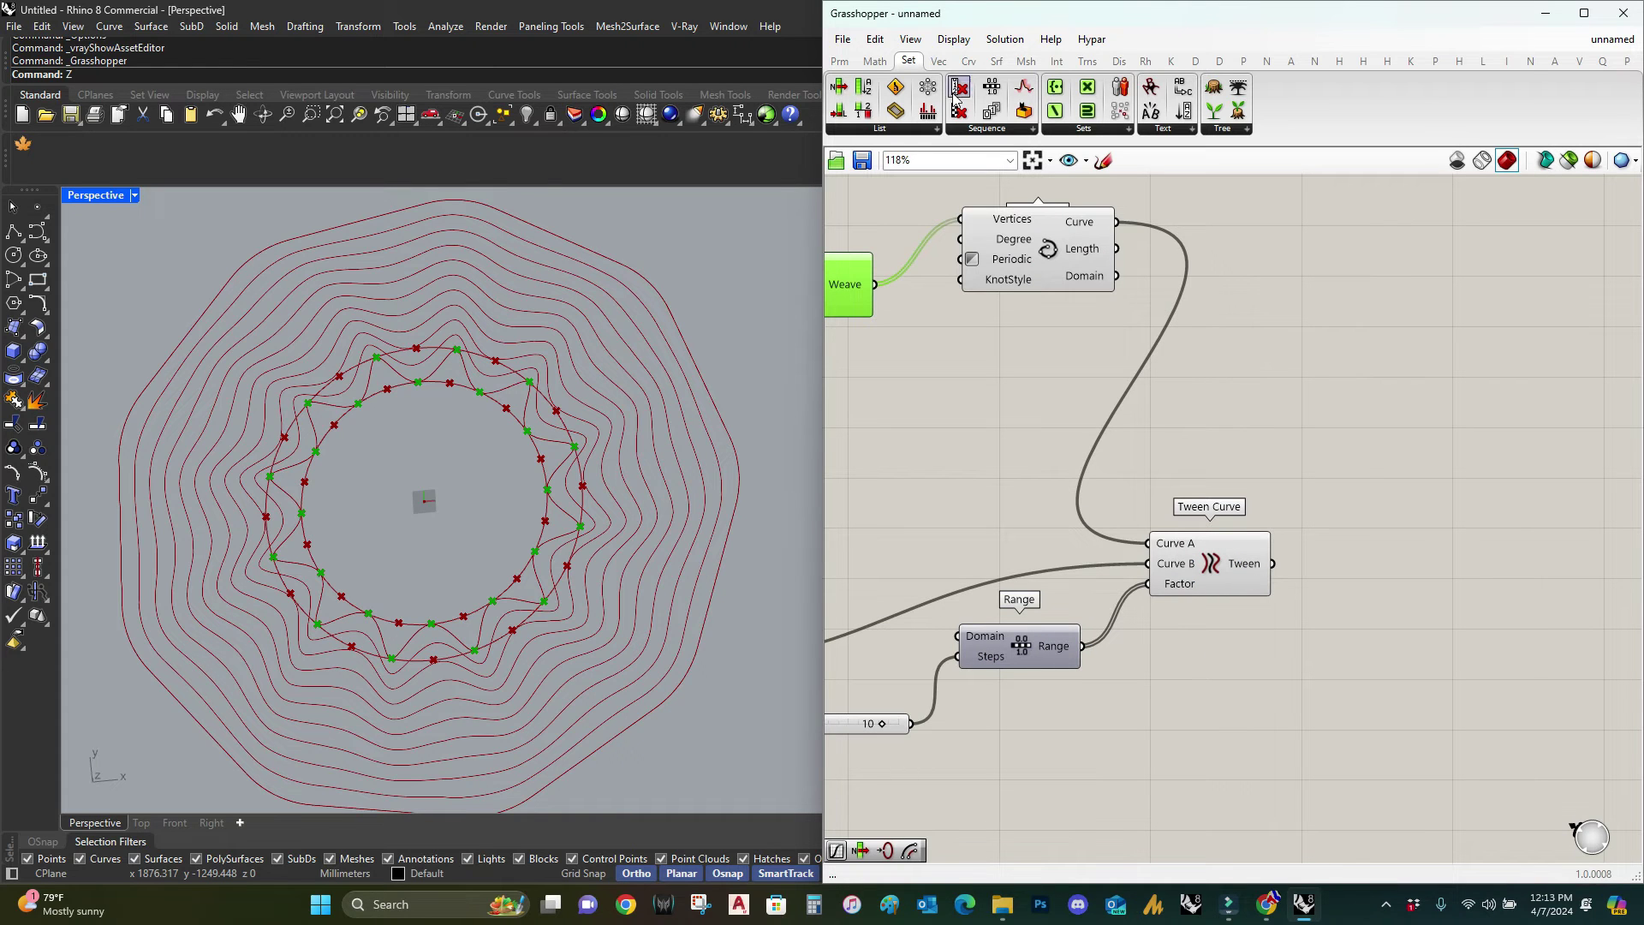
- Add one Param Viewer to the Tween Curve output and another to the Interpolate curve output
click(839, 60)
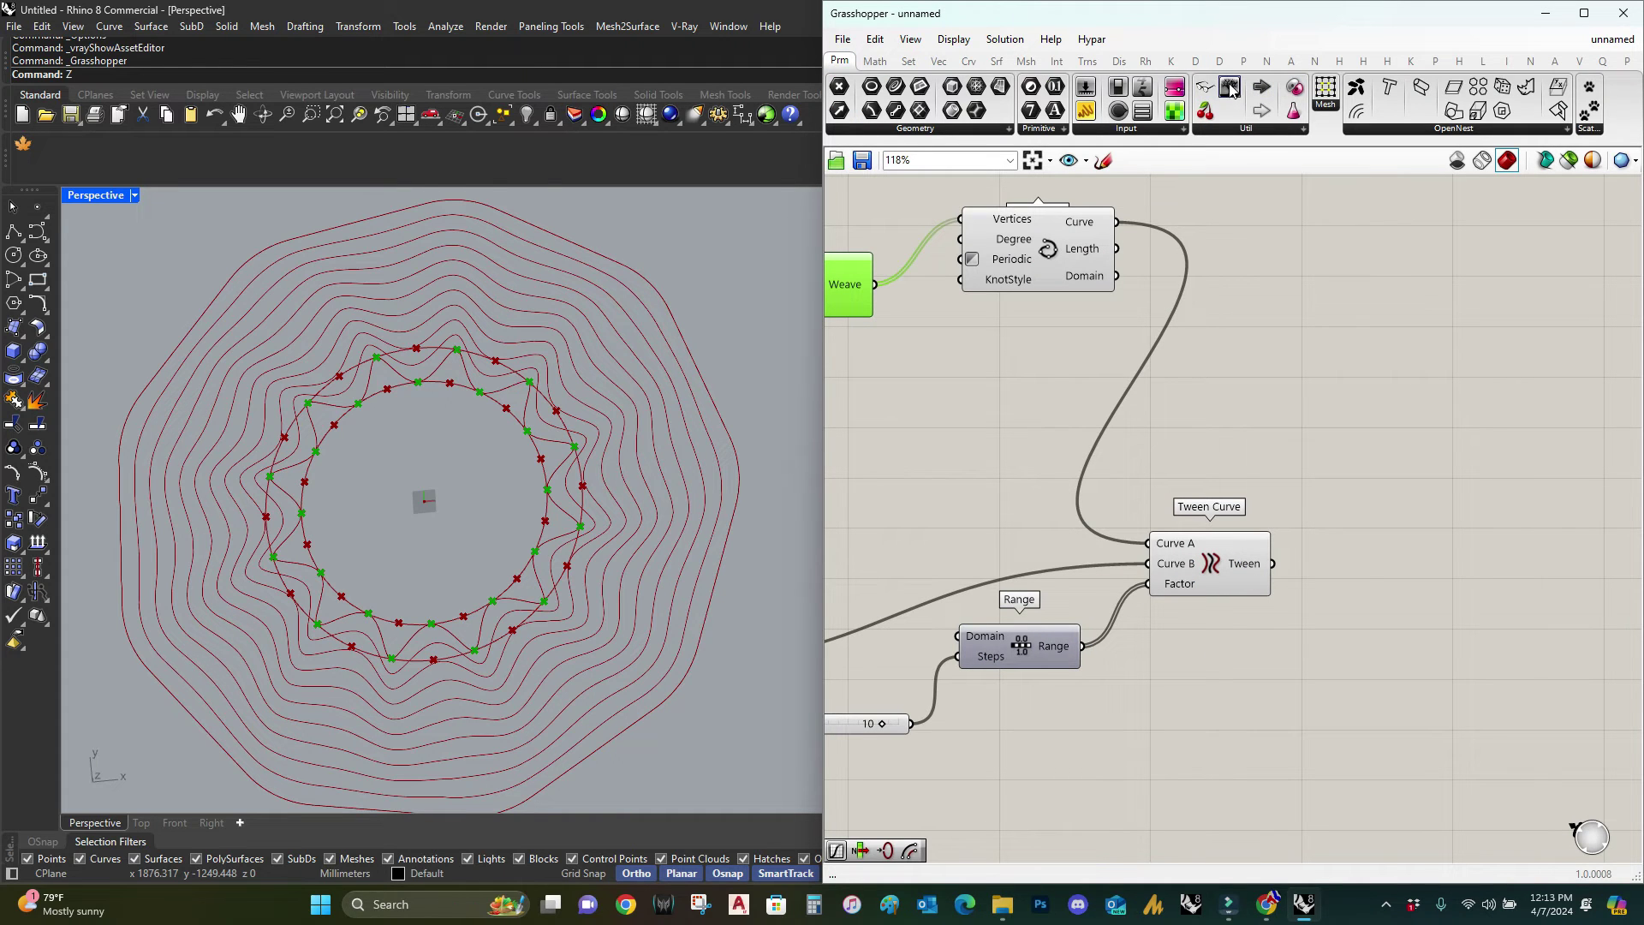
drag(1229, 87, 1272, 564)
right_drag(1478, 505, 1369, 586)
alt+drag(1366, 600, 1032, 295)
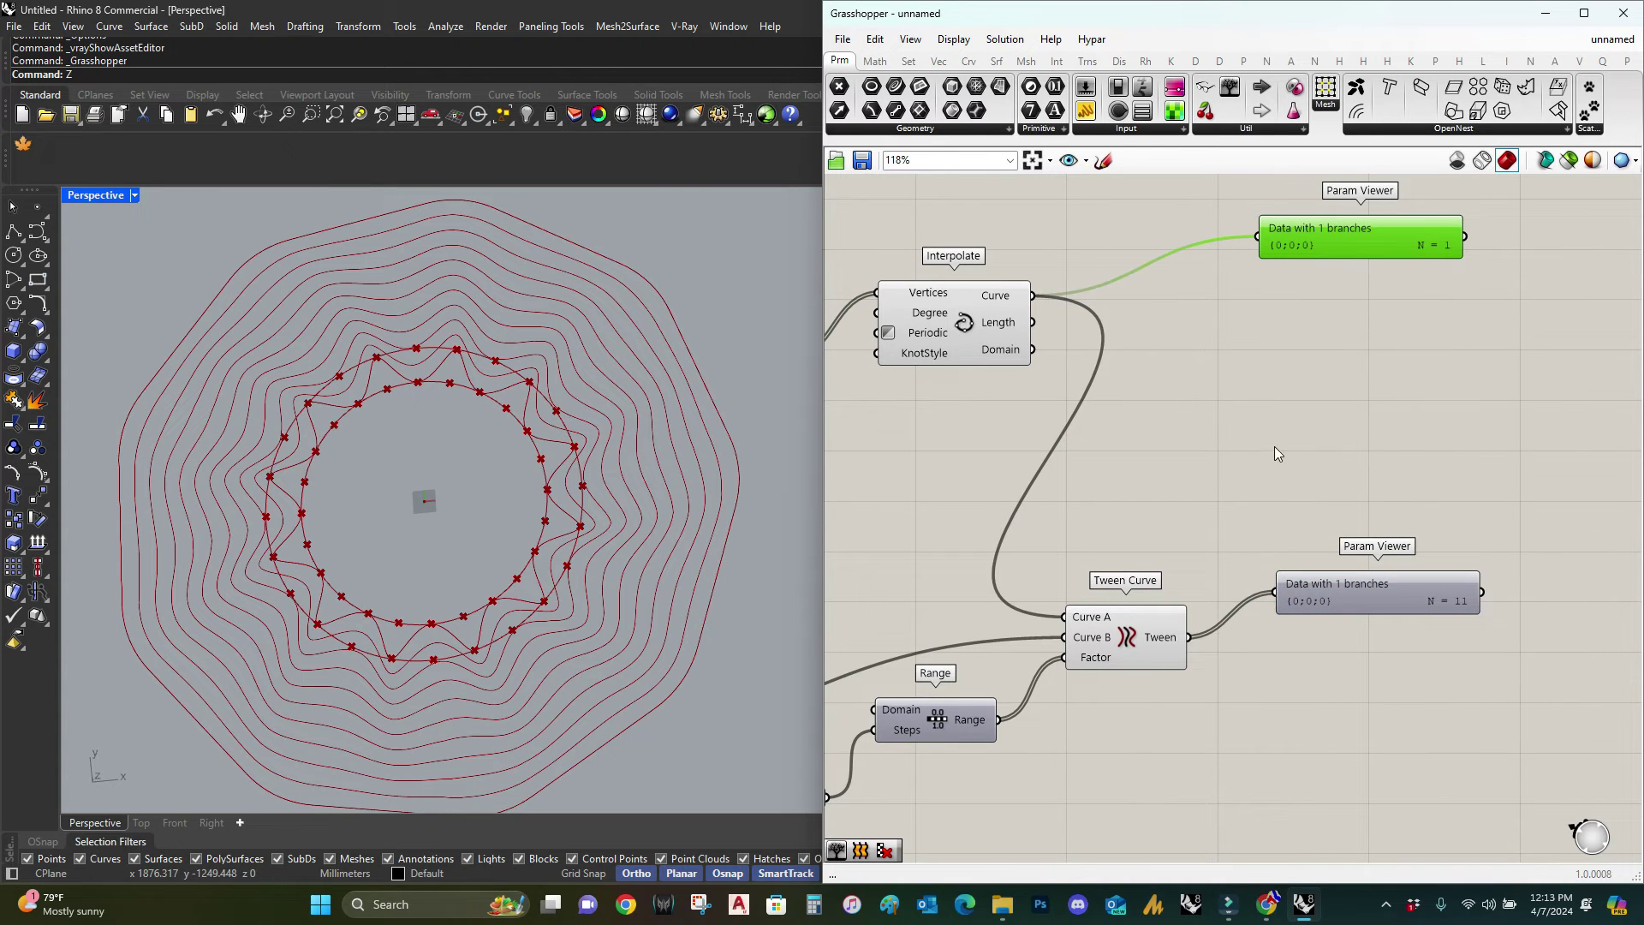
drag(1363, 593, 1376, 653)
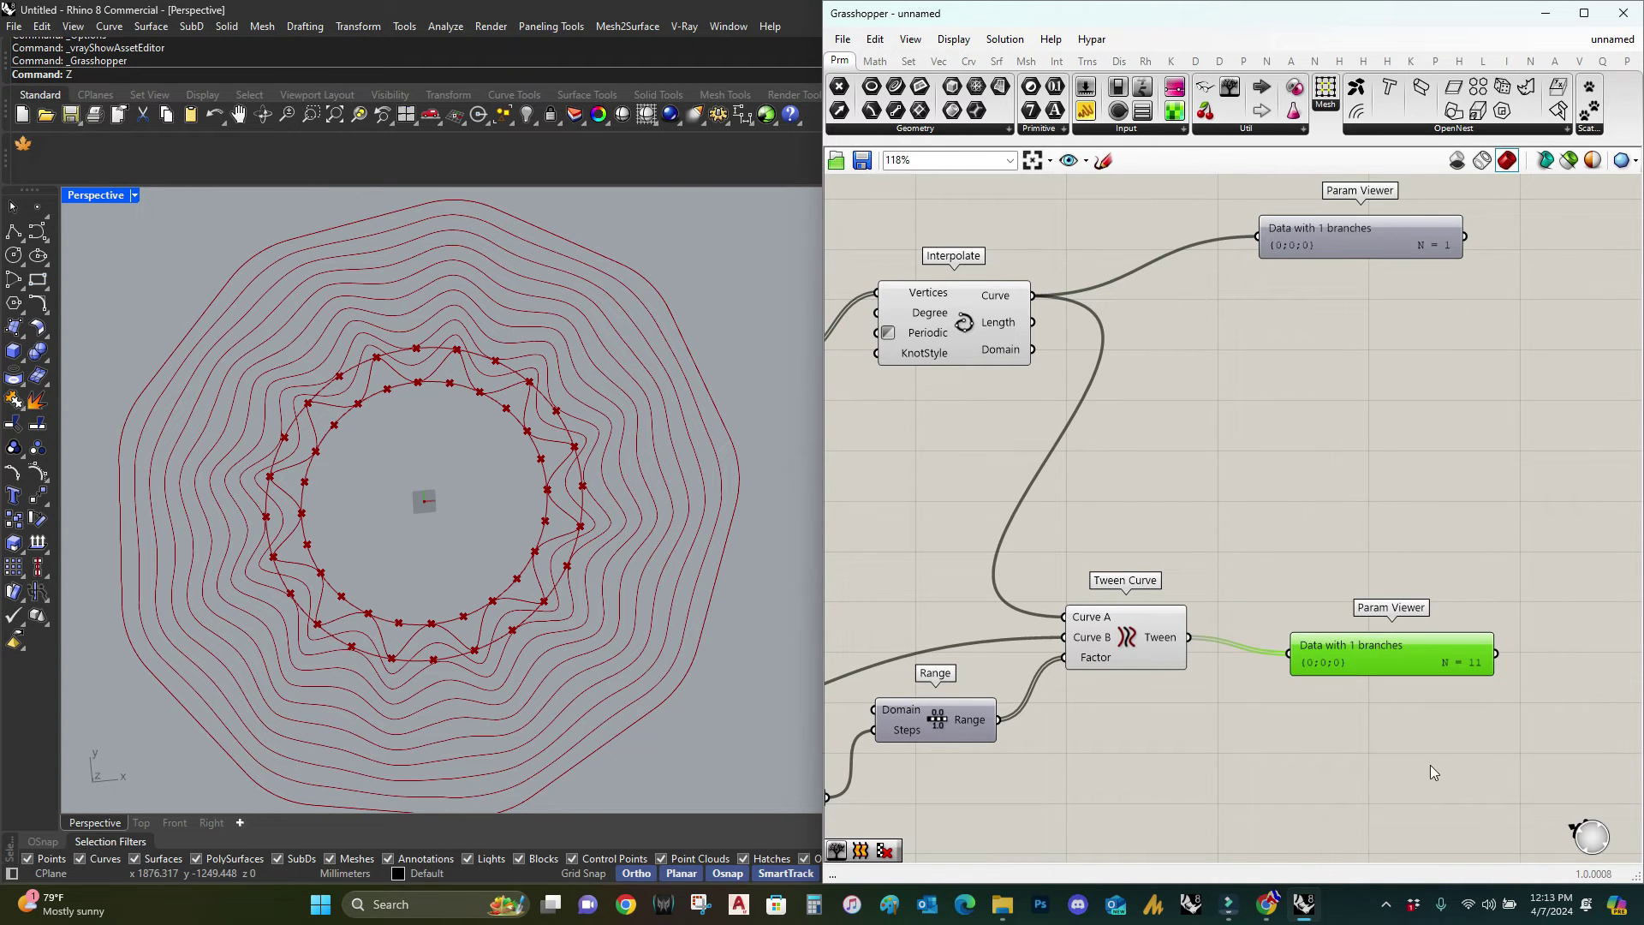
- Delete the Param Viewer attached to the Interpolate curve output
drag(1340, 255, 1339, 428)
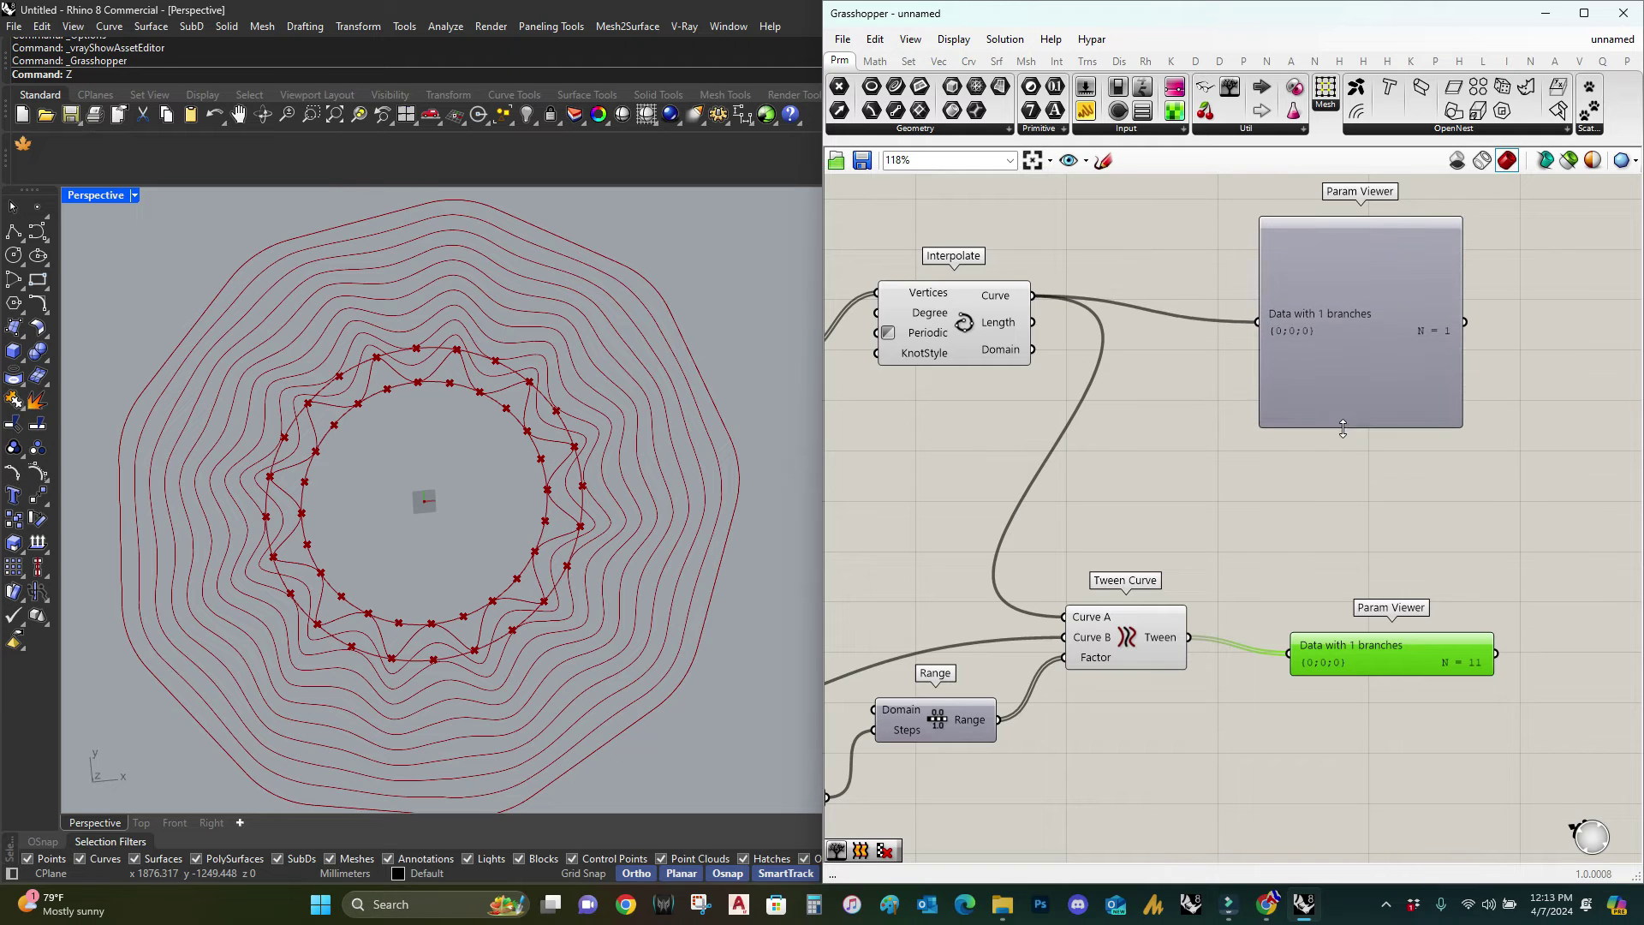
click(1307, 383)
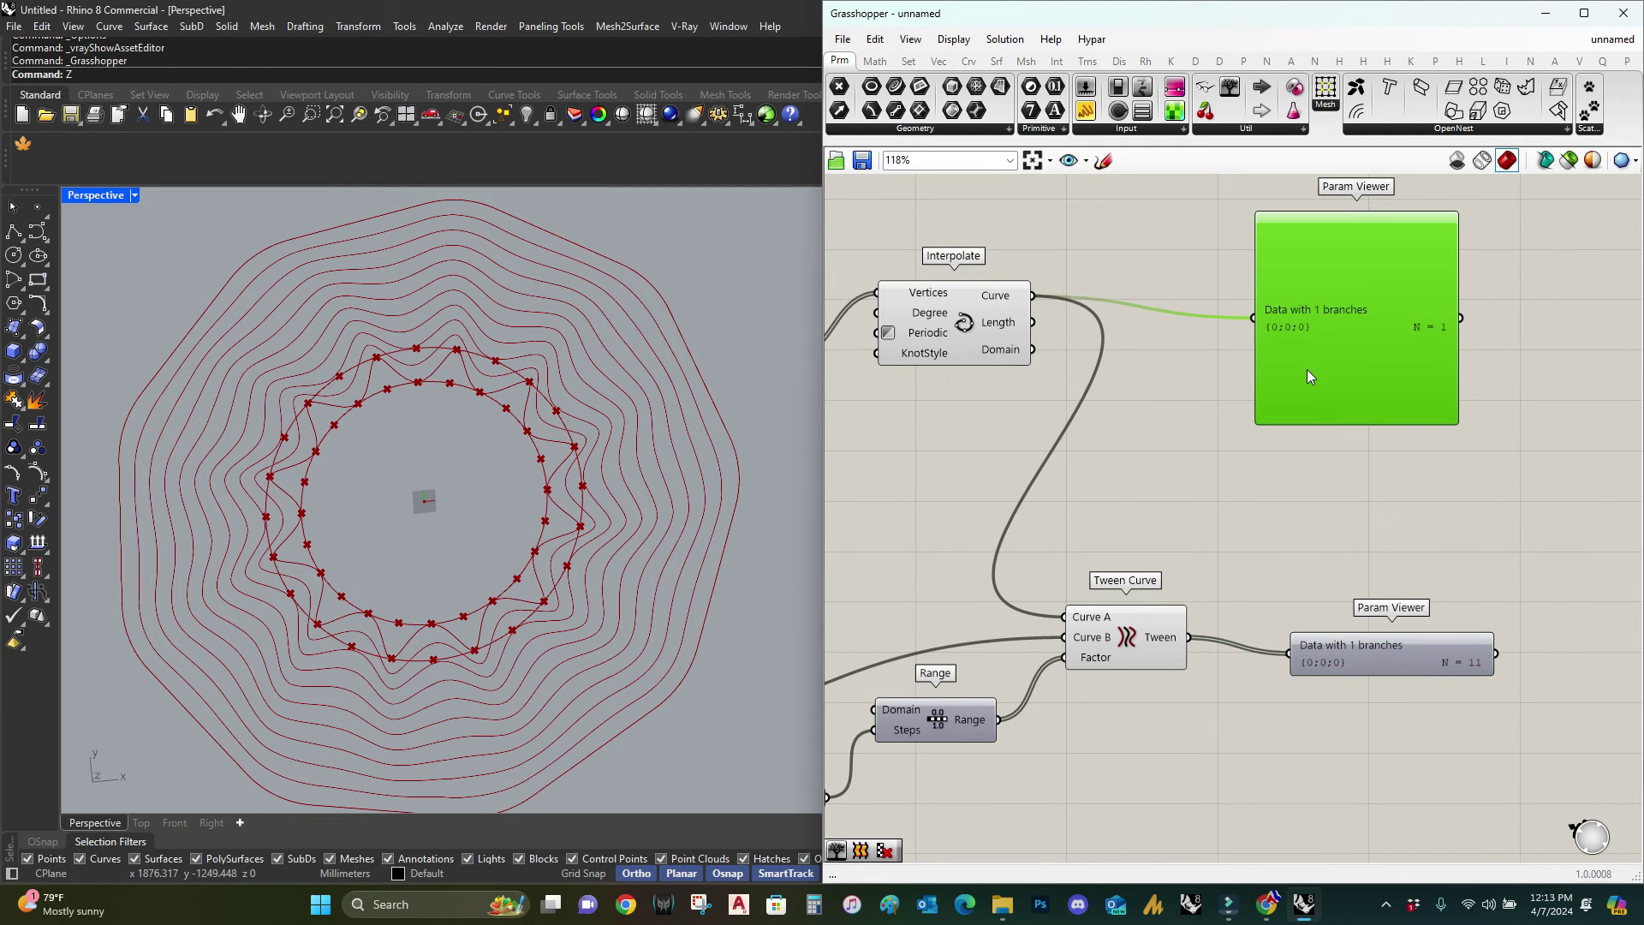
key(Delete)
- Enlarge the Param Viewer on the Tween output and move it farther away, leaving space beside Tween Curve
drag(1345, 675, 1346, 756)
right_drag(1382, 685, 1308, 647)
drag(1279, 677, 1566, 627)
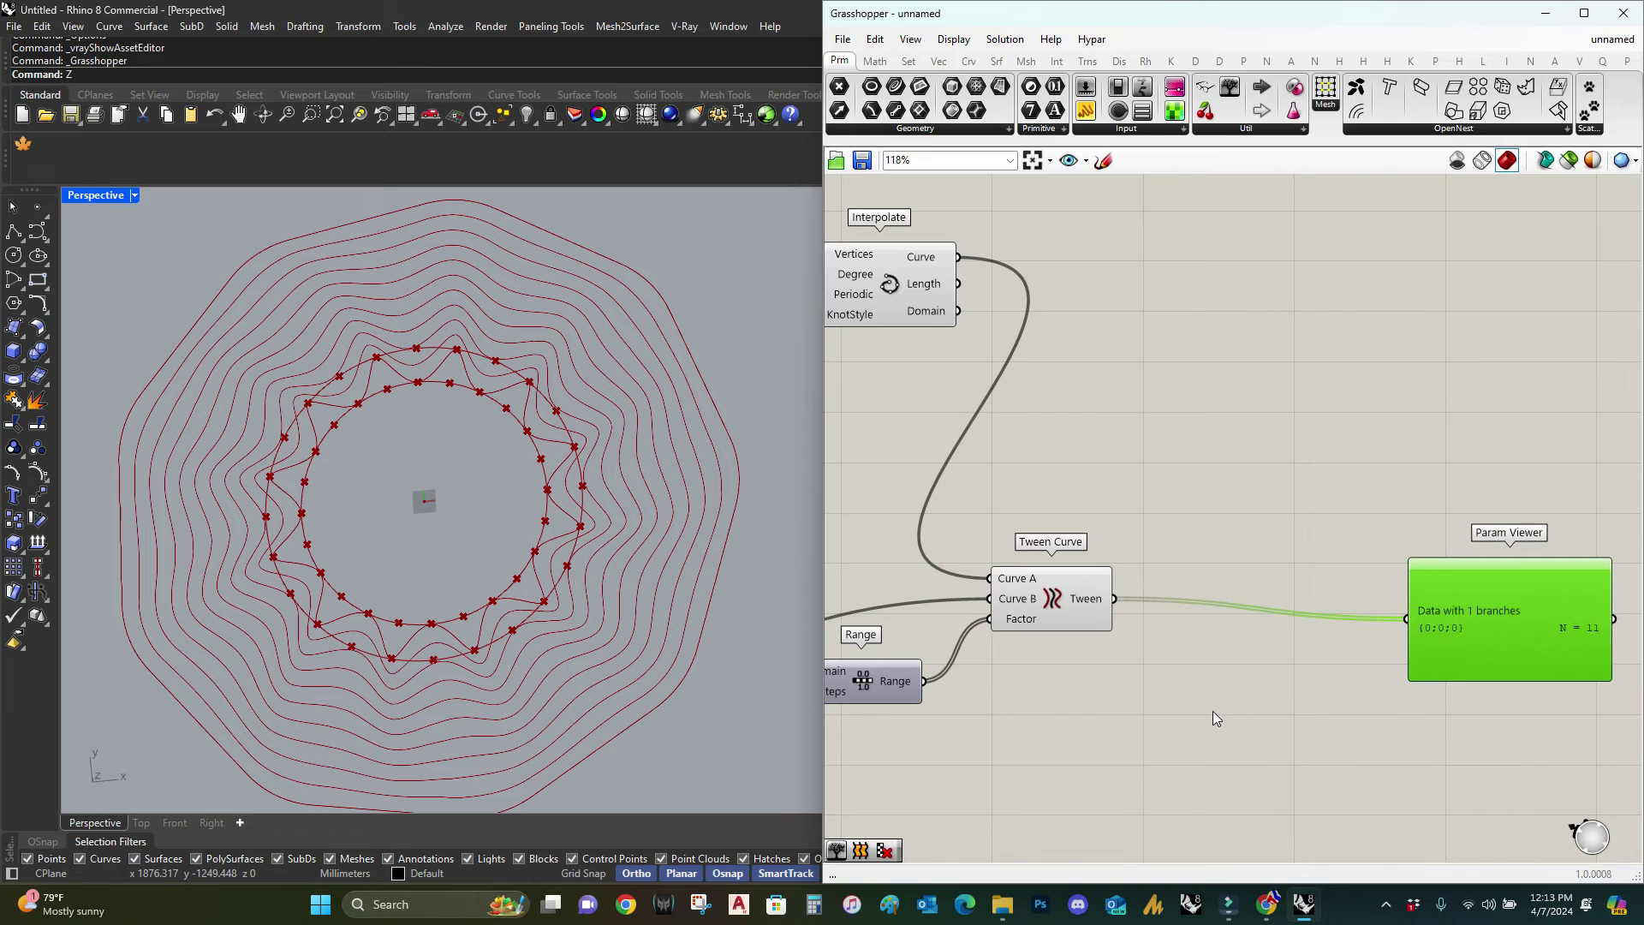
click(1238, 666)
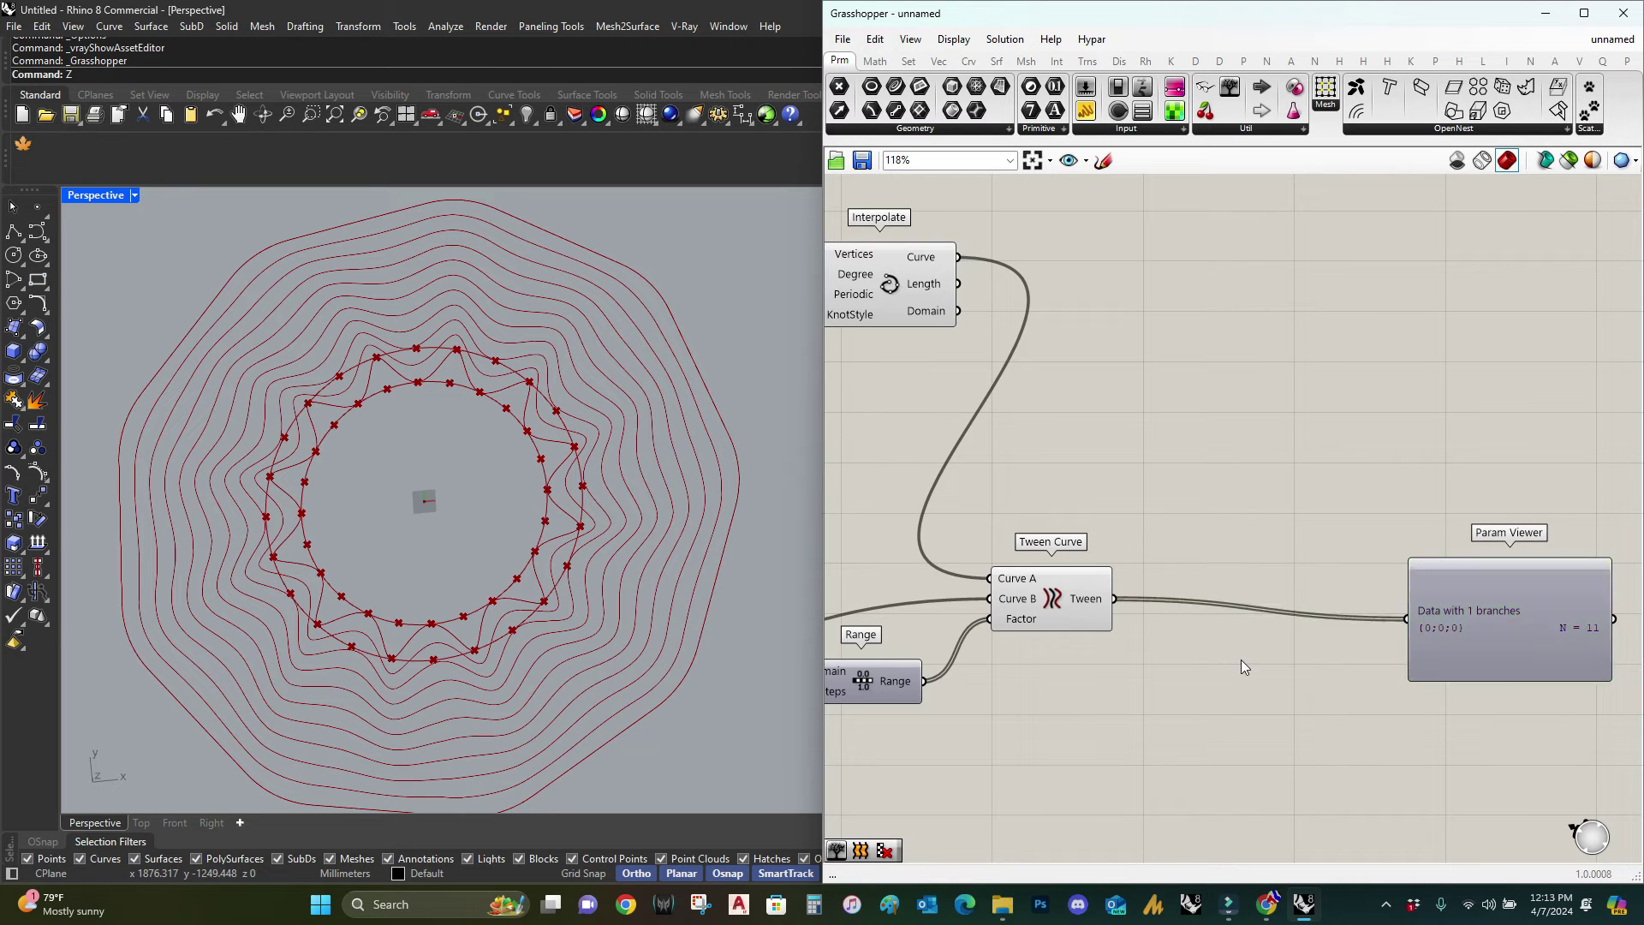
- Add an Offset Curve component, feed it the tweened curves and check the offset up close
double_click(1206, 659)
text(off)
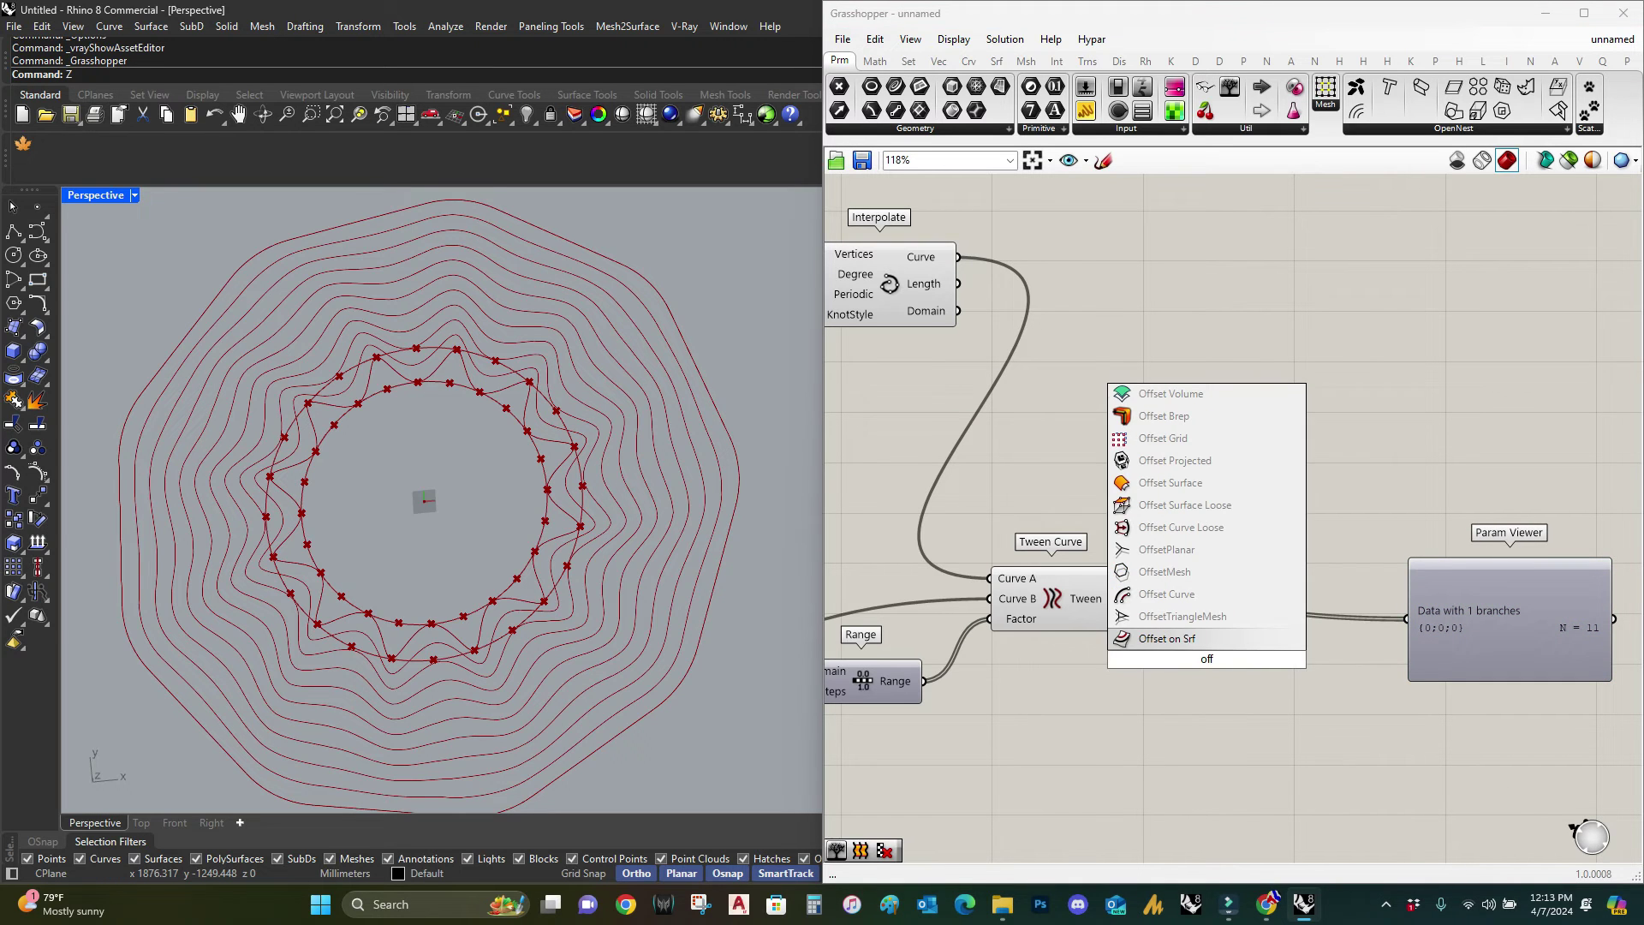
click(1167, 594)
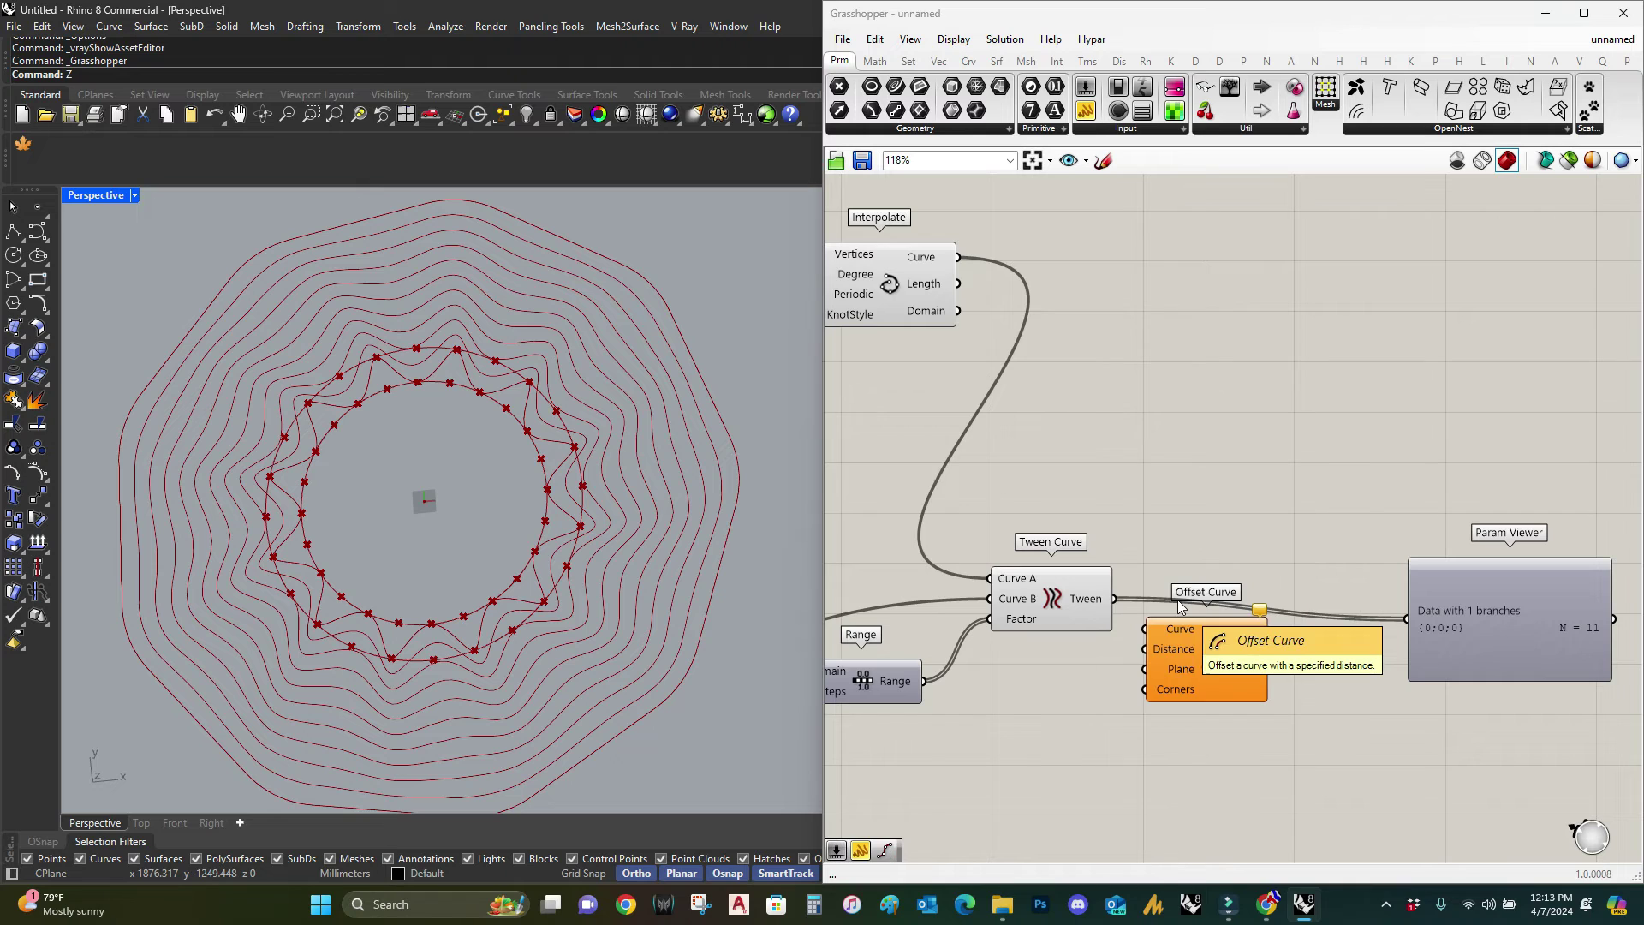
drag(1116, 601, 1148, 629)
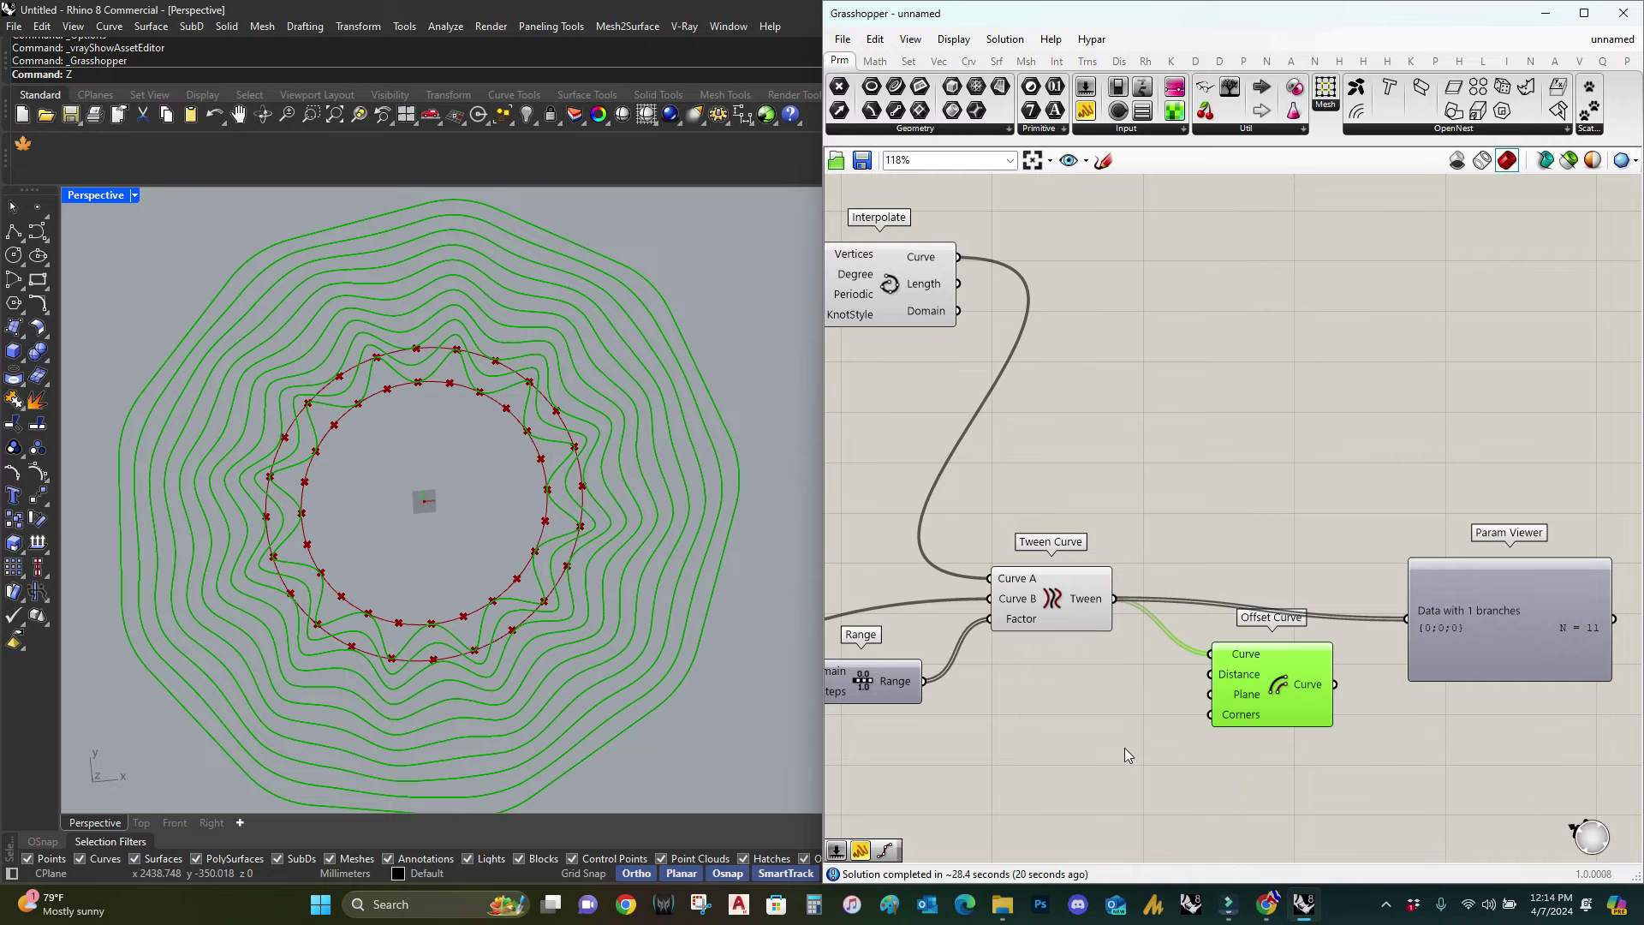
scroll(1216, 735, up, 3)
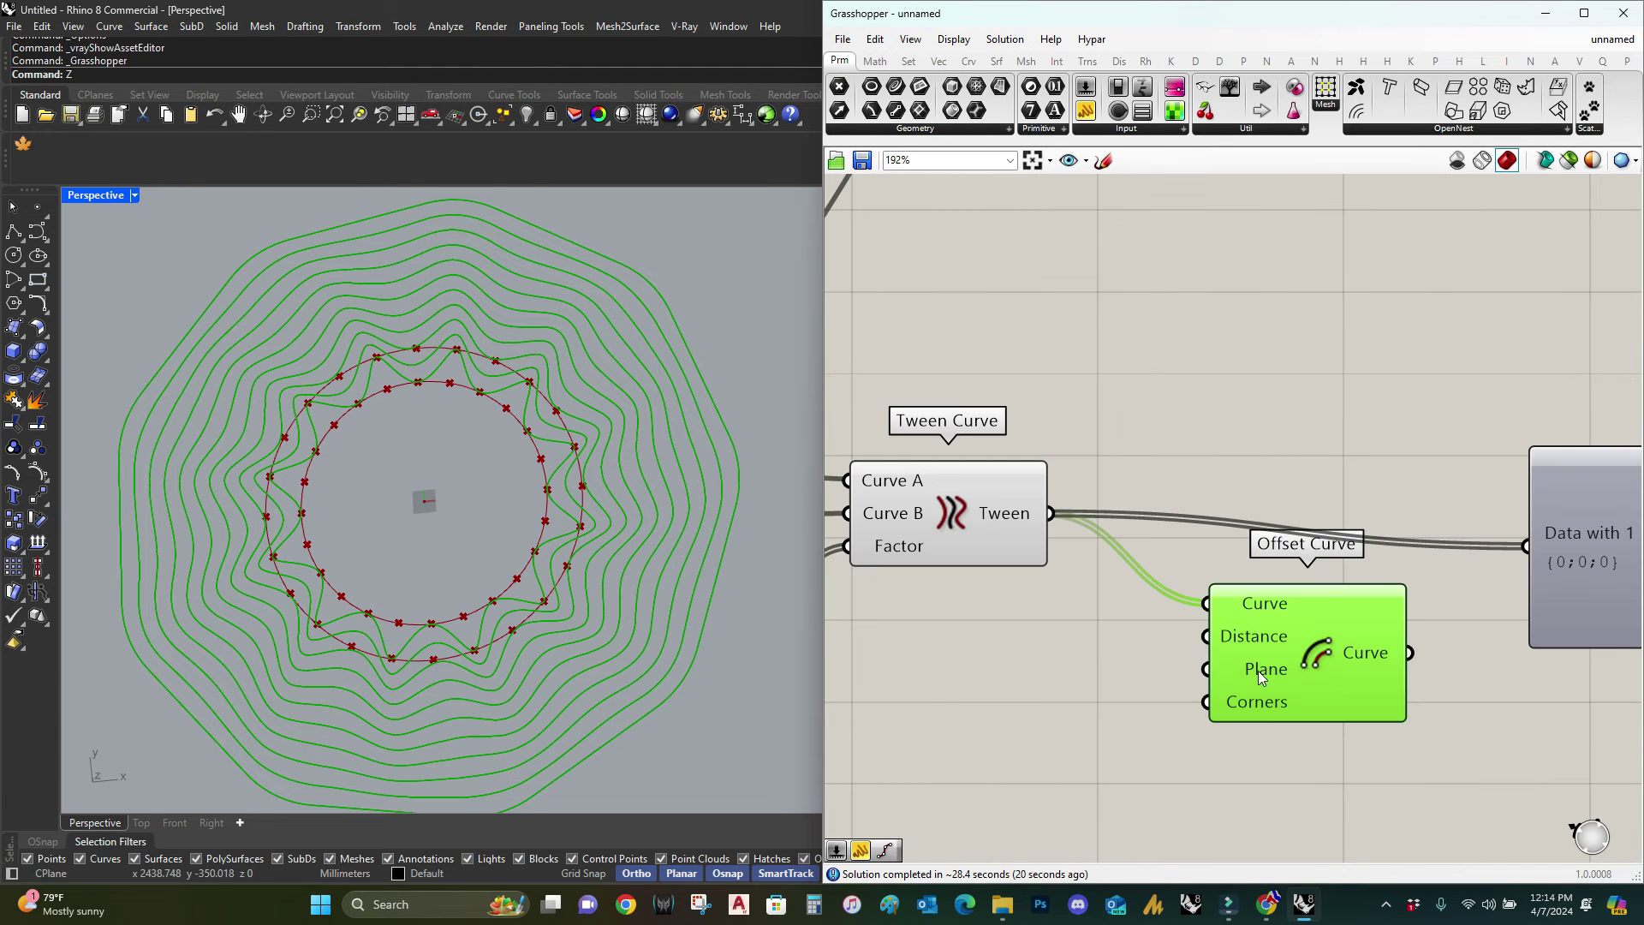
drag(1257, 670, 1318, 627)
scroll(460, 667, up, 4)
scroll(478, 644, up, 15)
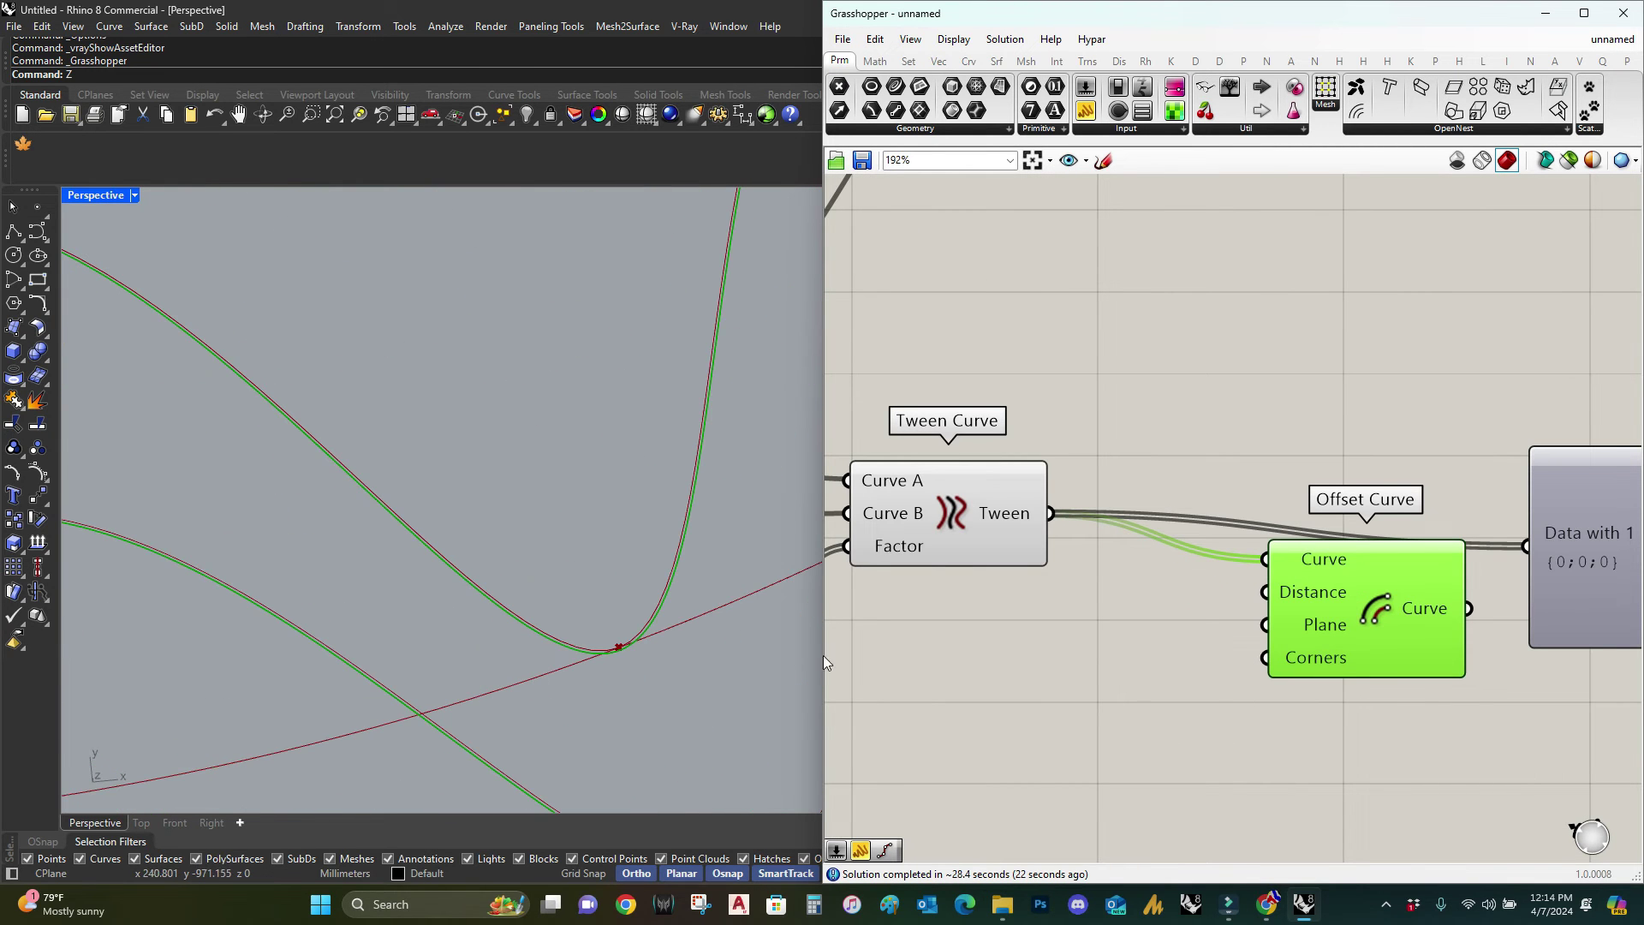
- Add a number slider near Offset Curve with integer rounding and a maximum of 35
right_drag(1116, 630, 1170, 617)
double_click(1059, 700)
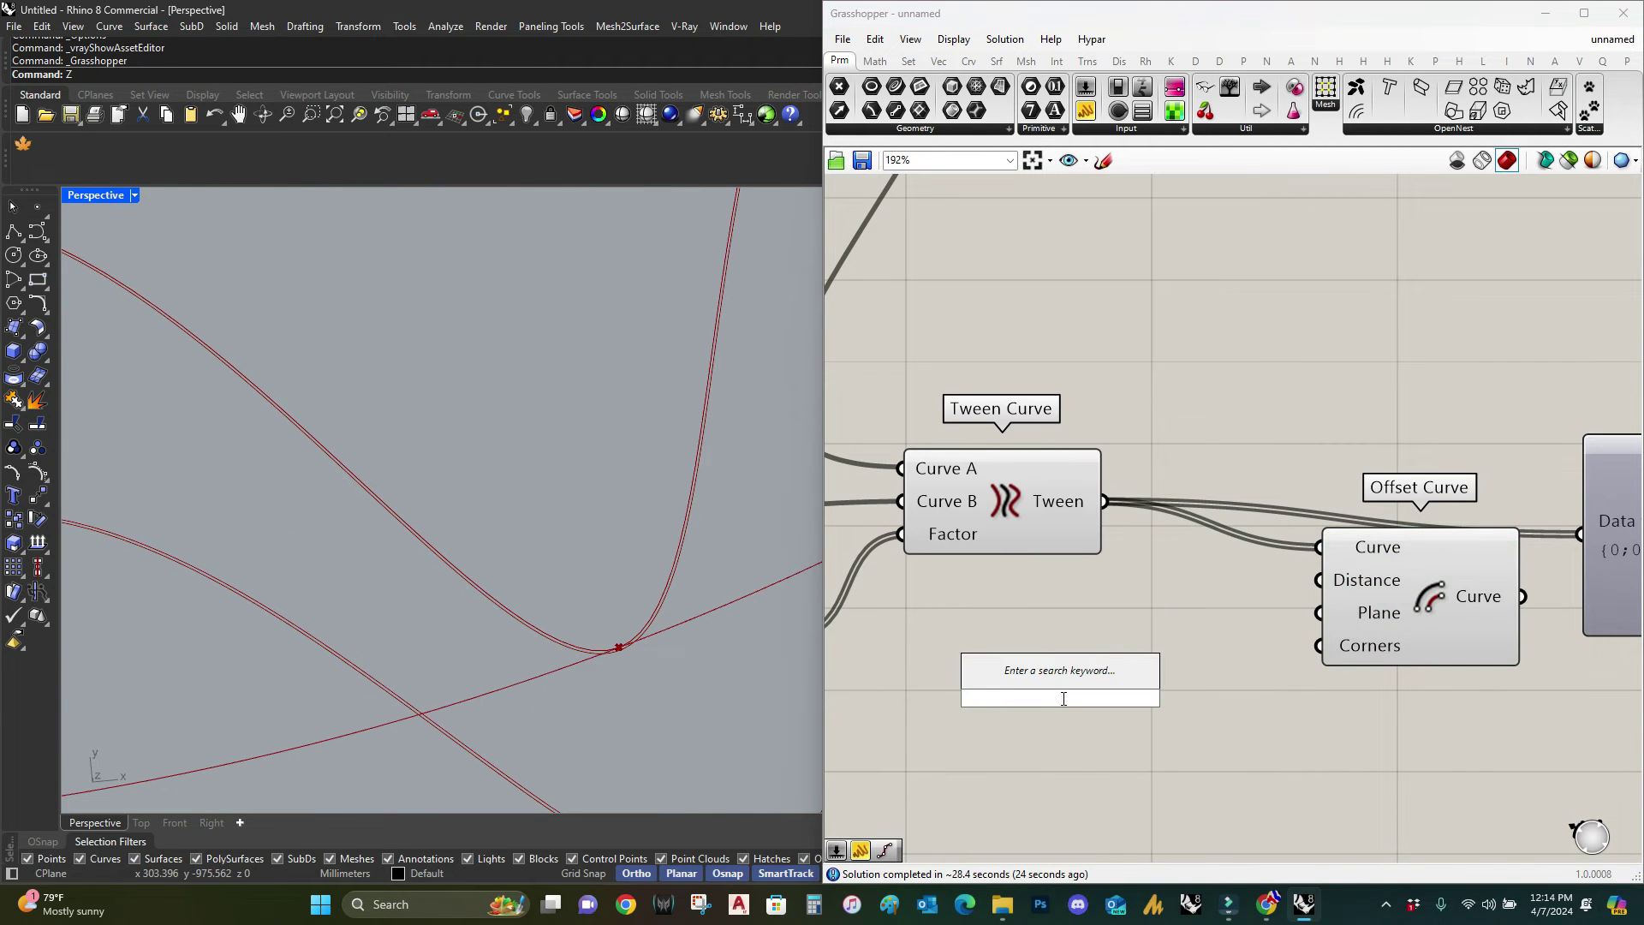
text(slider)
click(1039, 656)
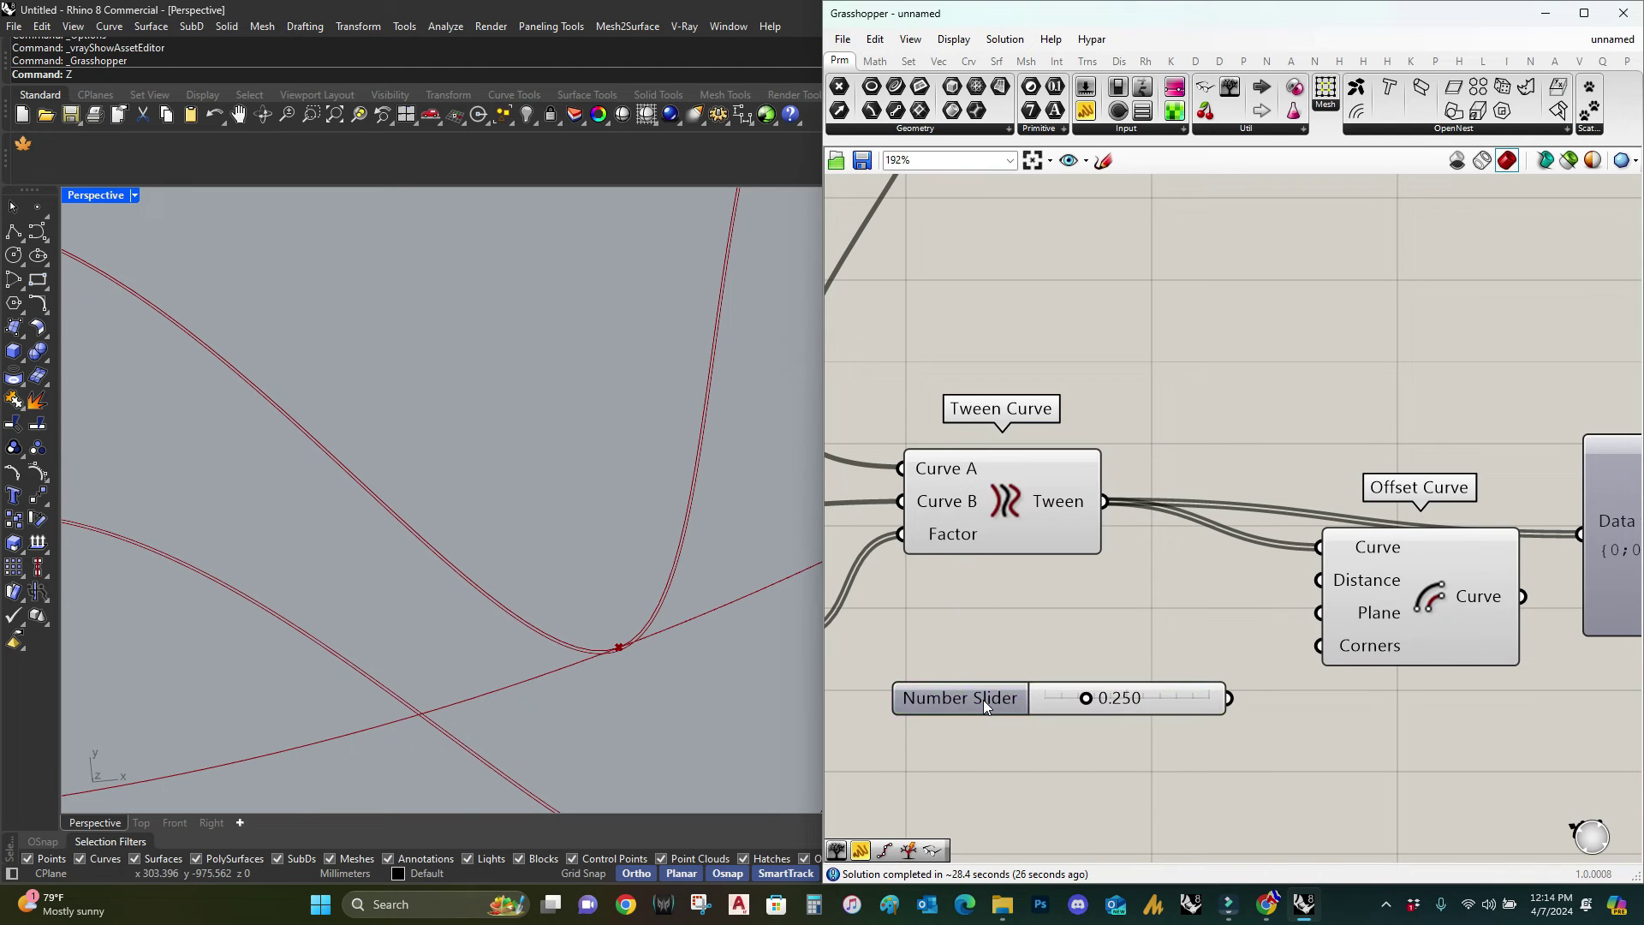
double_click(982, 700)
double_click(1038, 722)
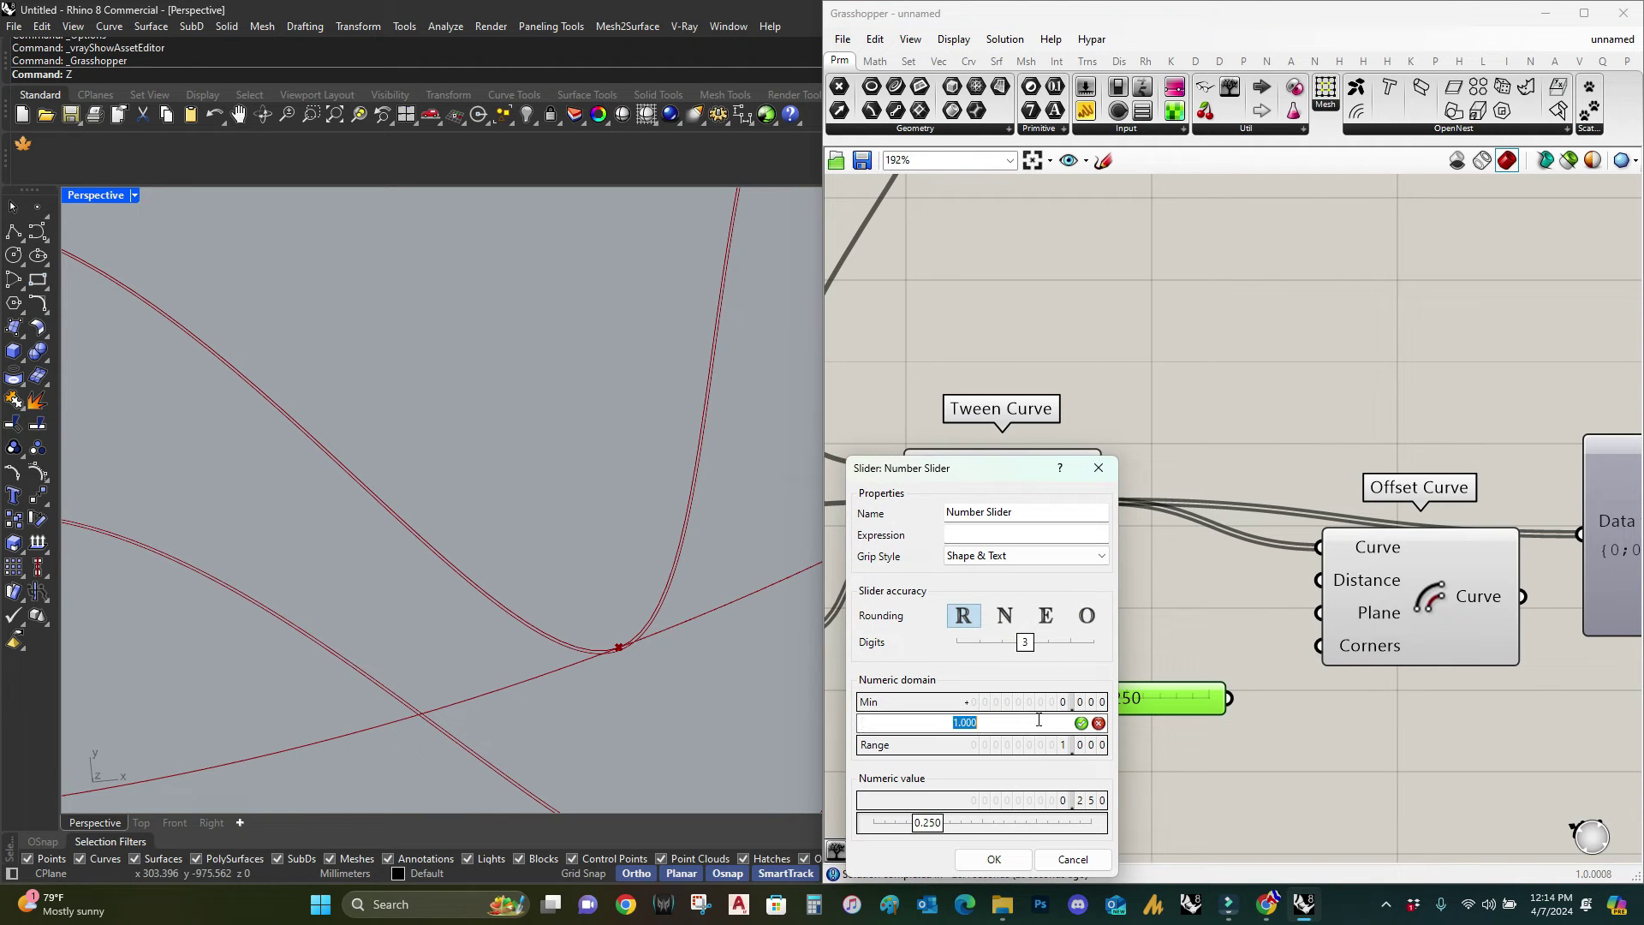
text(35)
click(1004, 615)
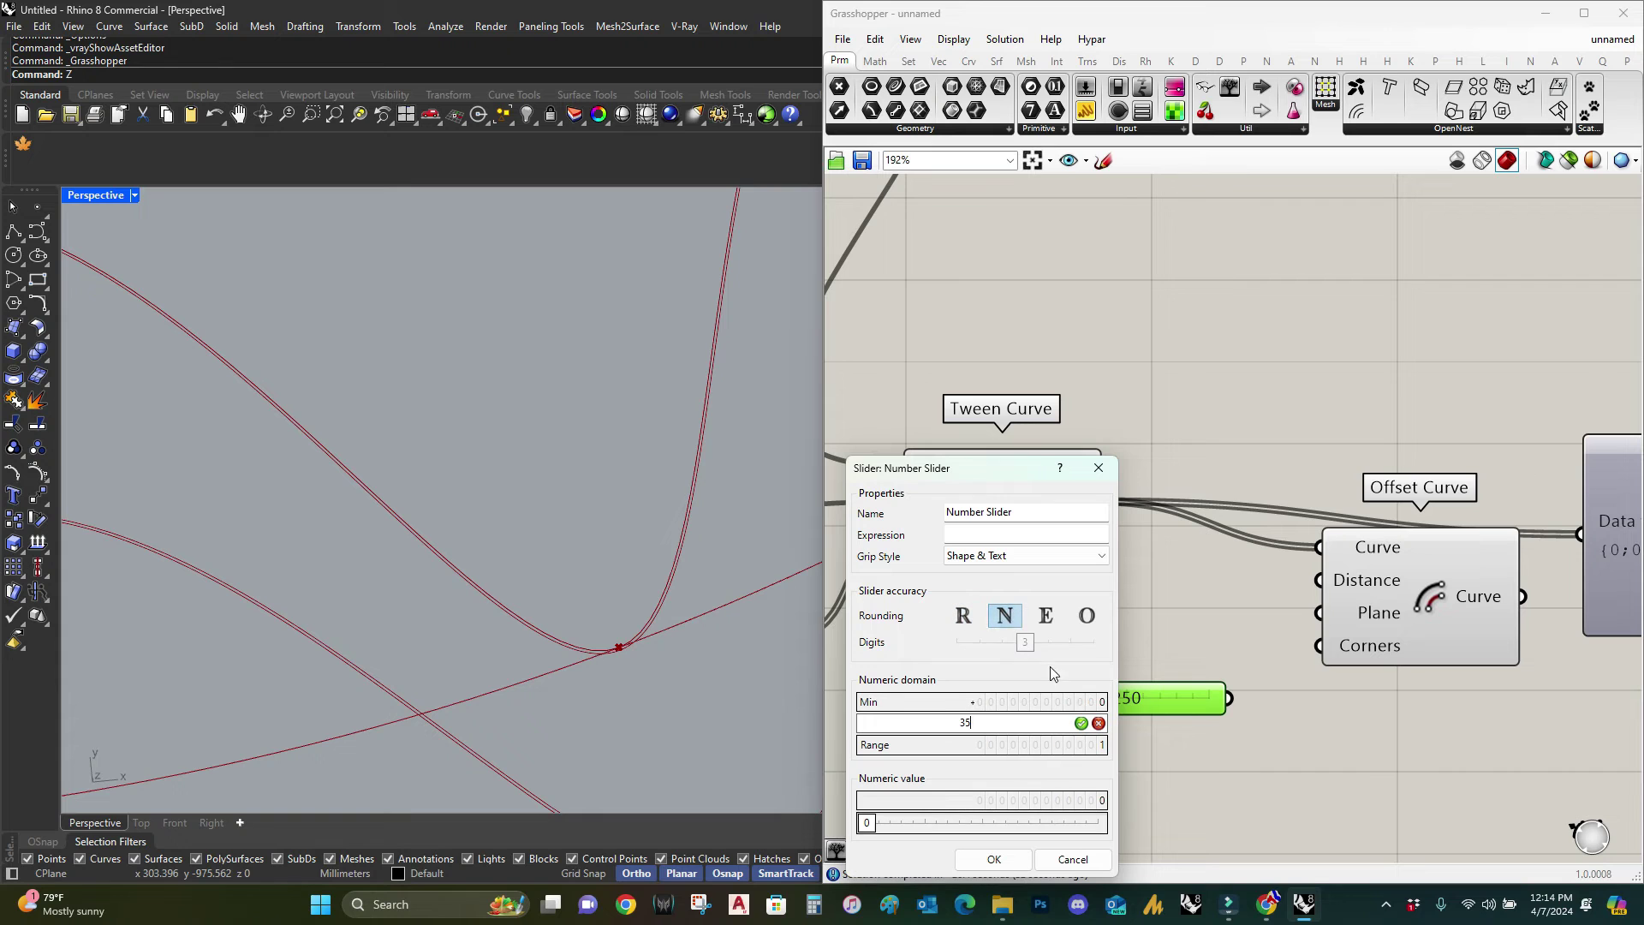
click(1081, 722)
key(Return)
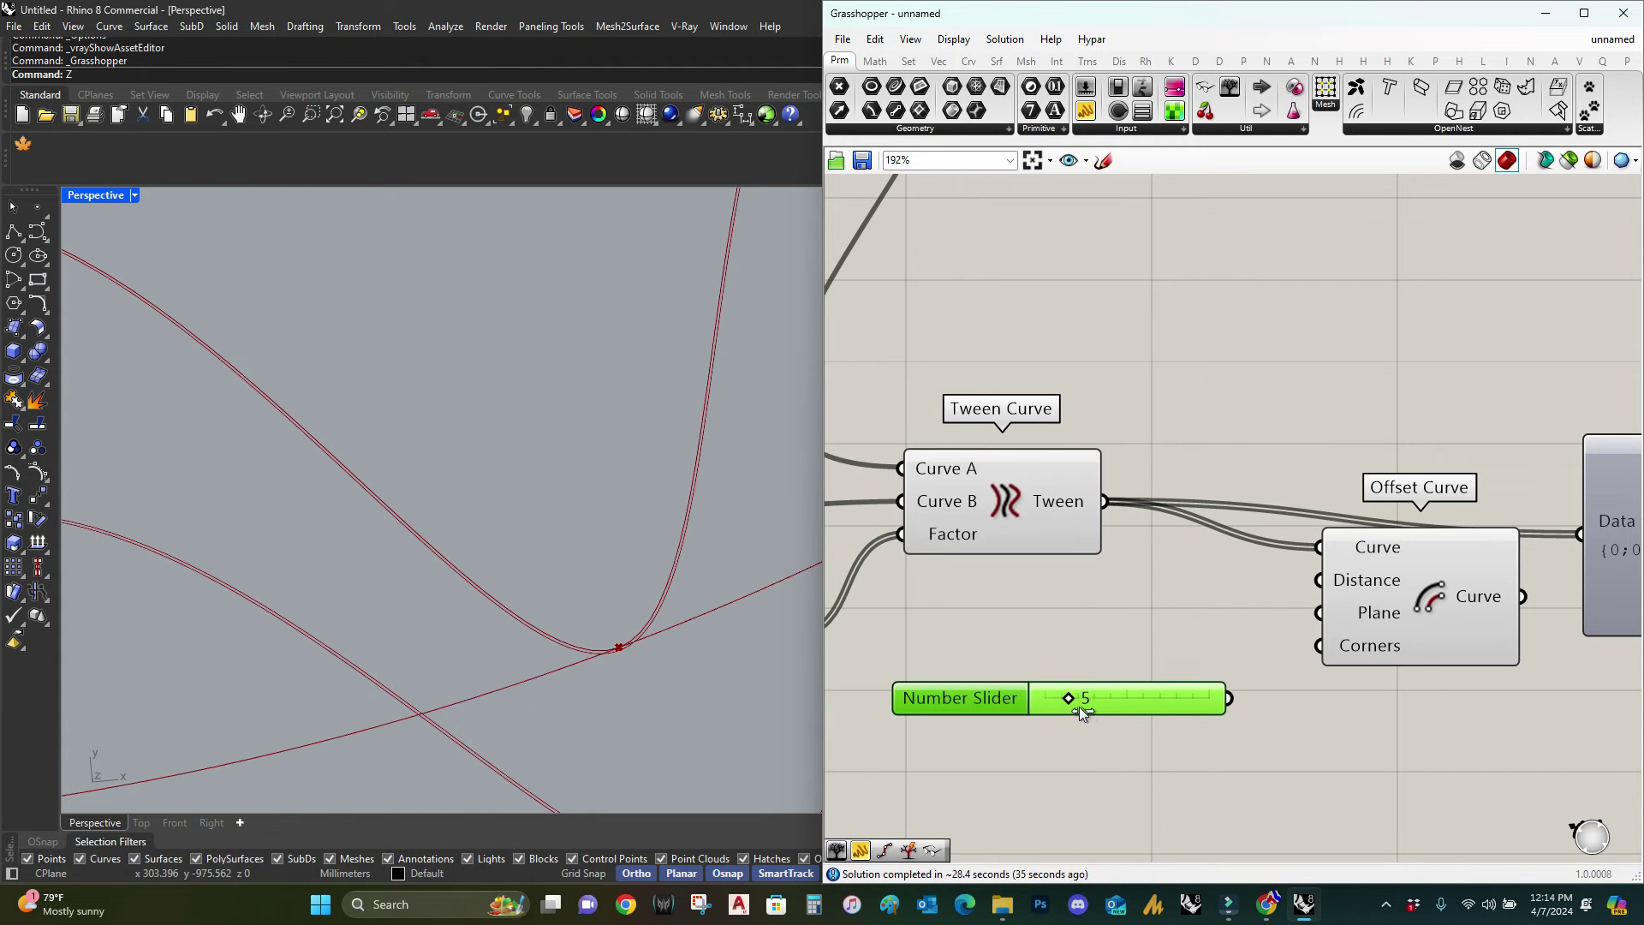
- Set the new slider to 17 and connect it to the Distance input of Offset Curve
drag(1111, 712, 1117, 717)
drag(1318, 579, 1241, 704)
scroll(558, 609, down, 10)
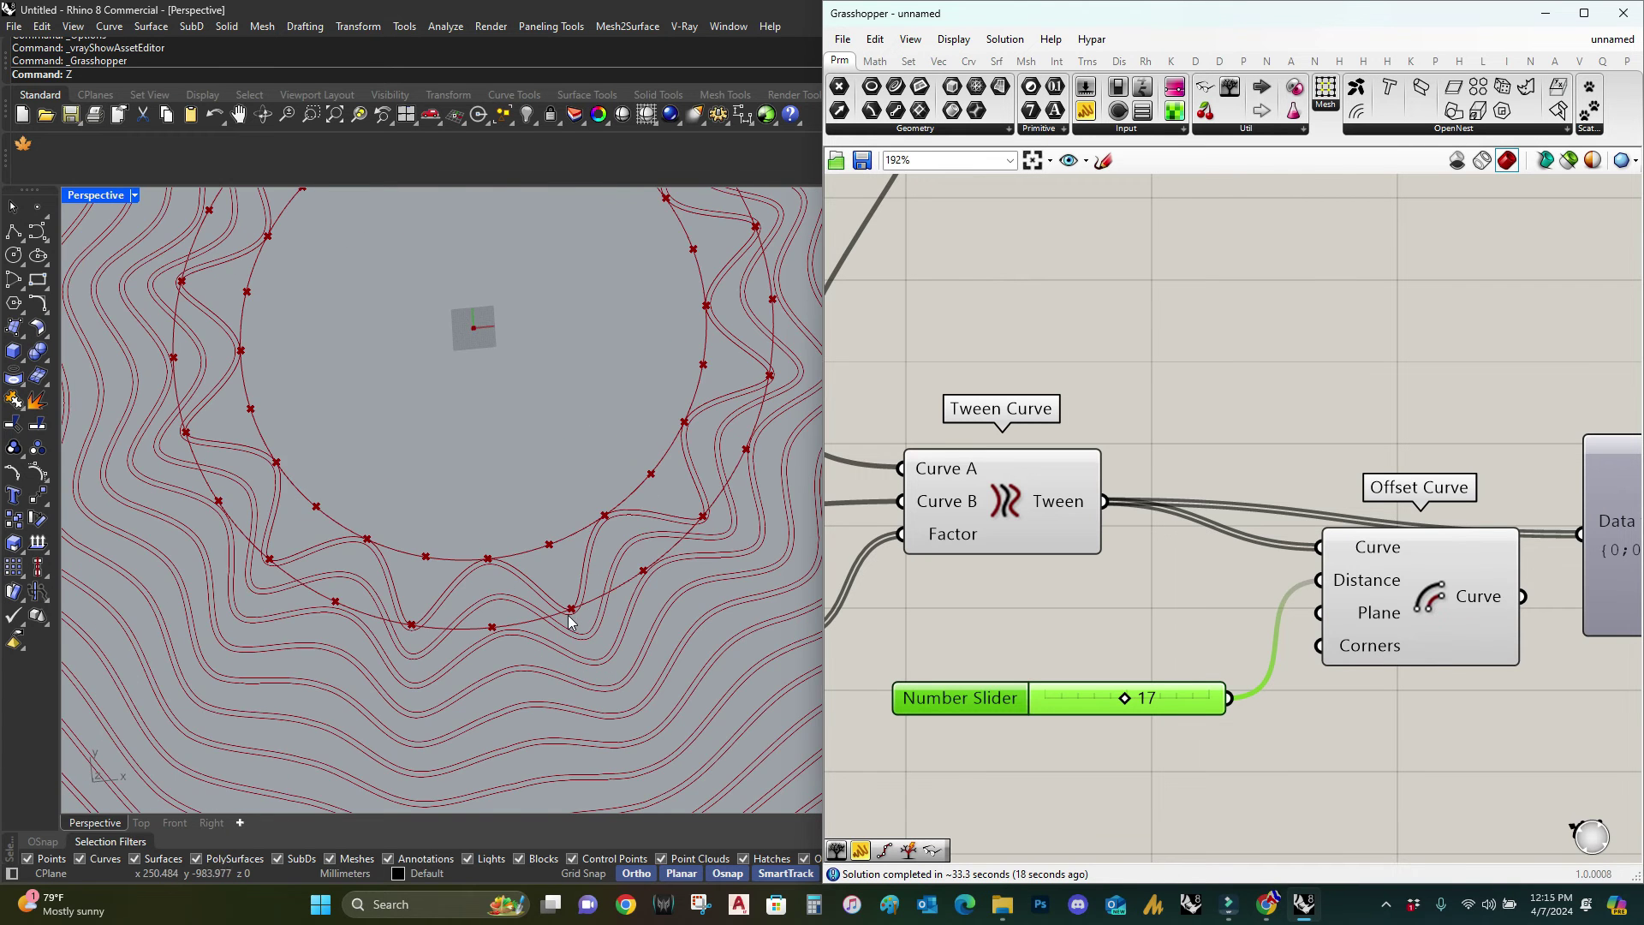
scroll(565, 634, up, 6)
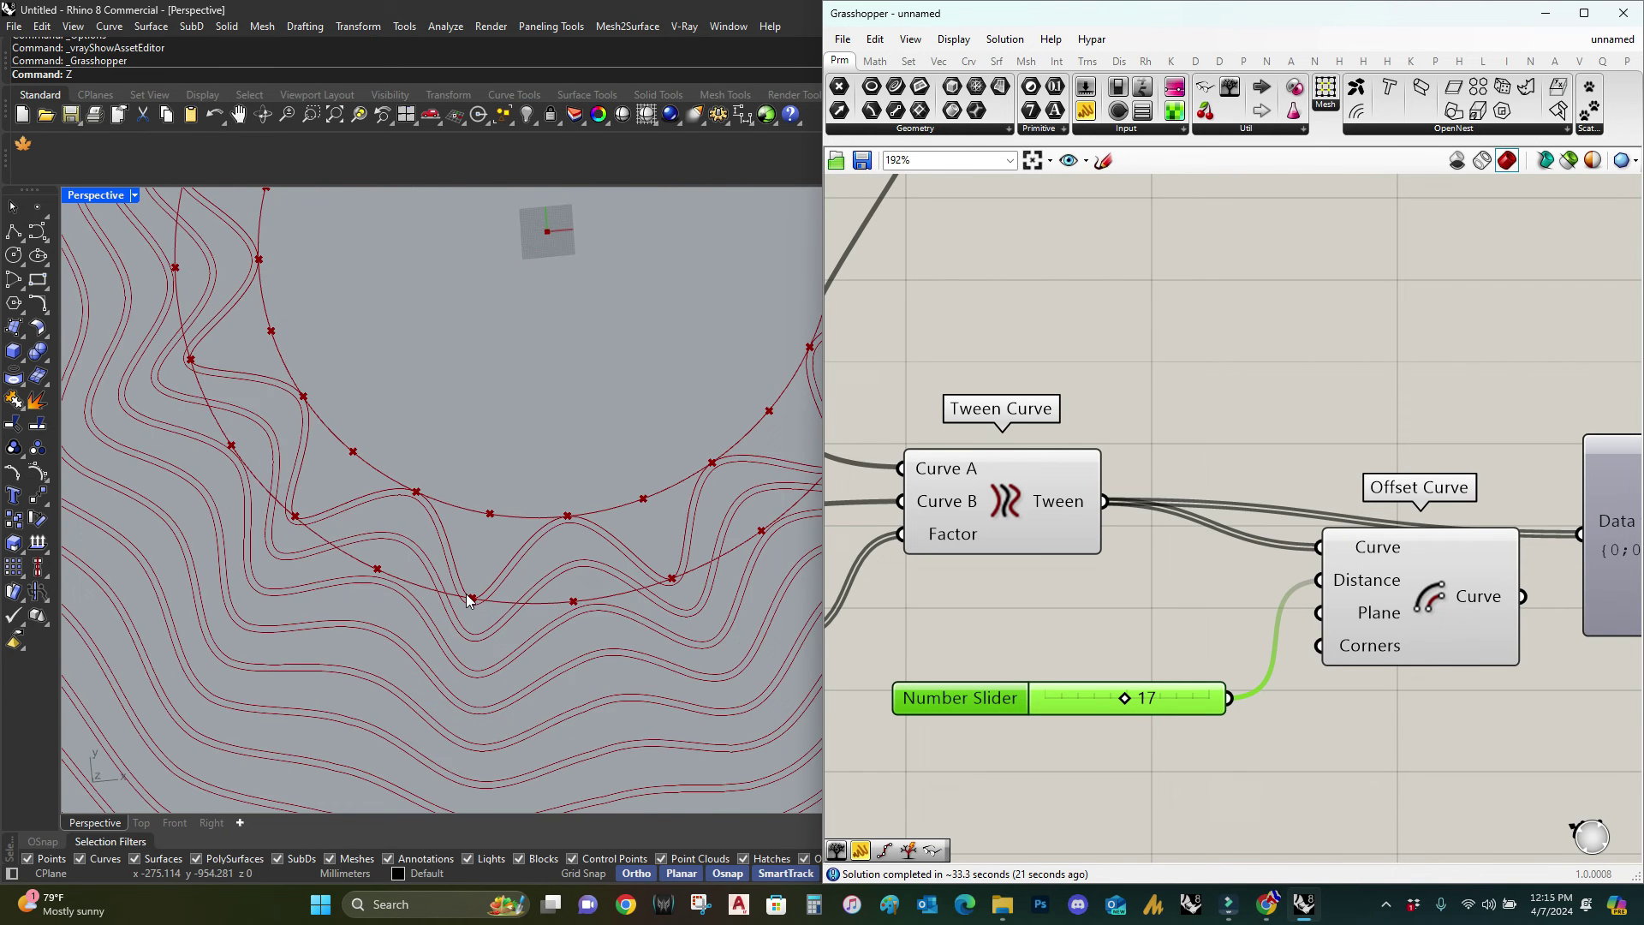
scroll(531, 611, down, 4)
- Rewire the Param Viewer from the Tween output to the Offset Curve output and reposition it beside that component
right_drag(1429, 489, 1132, 457)
scroll(1130, 458, down, 3)
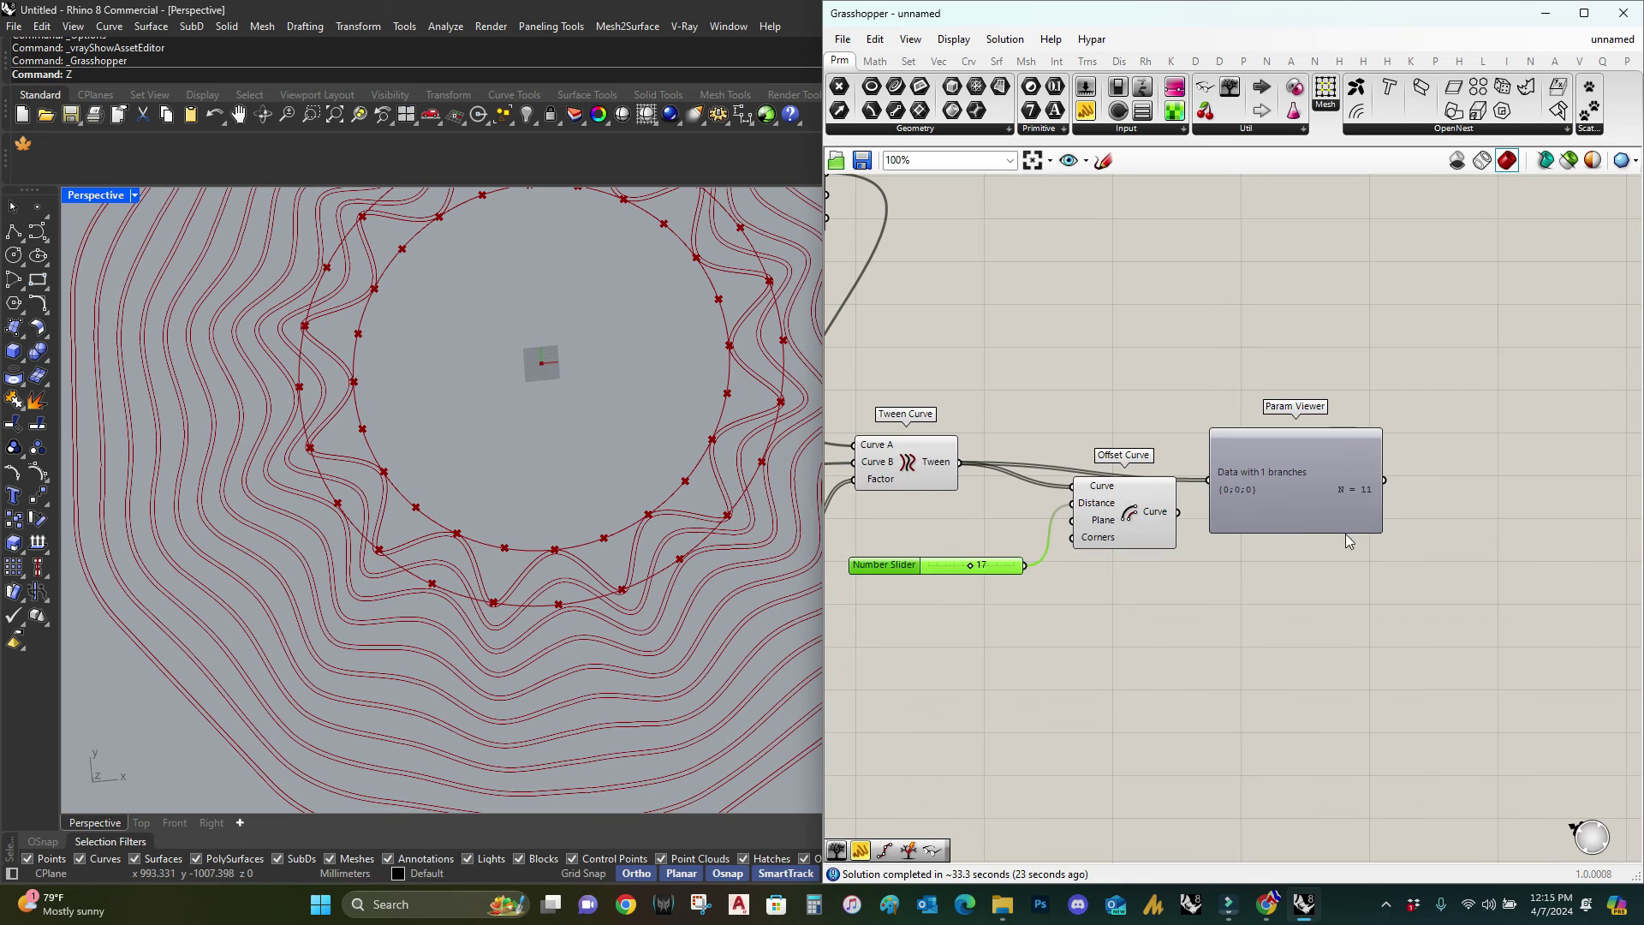
click(1358, 470)
drag(1357, 468, 1413, 412)
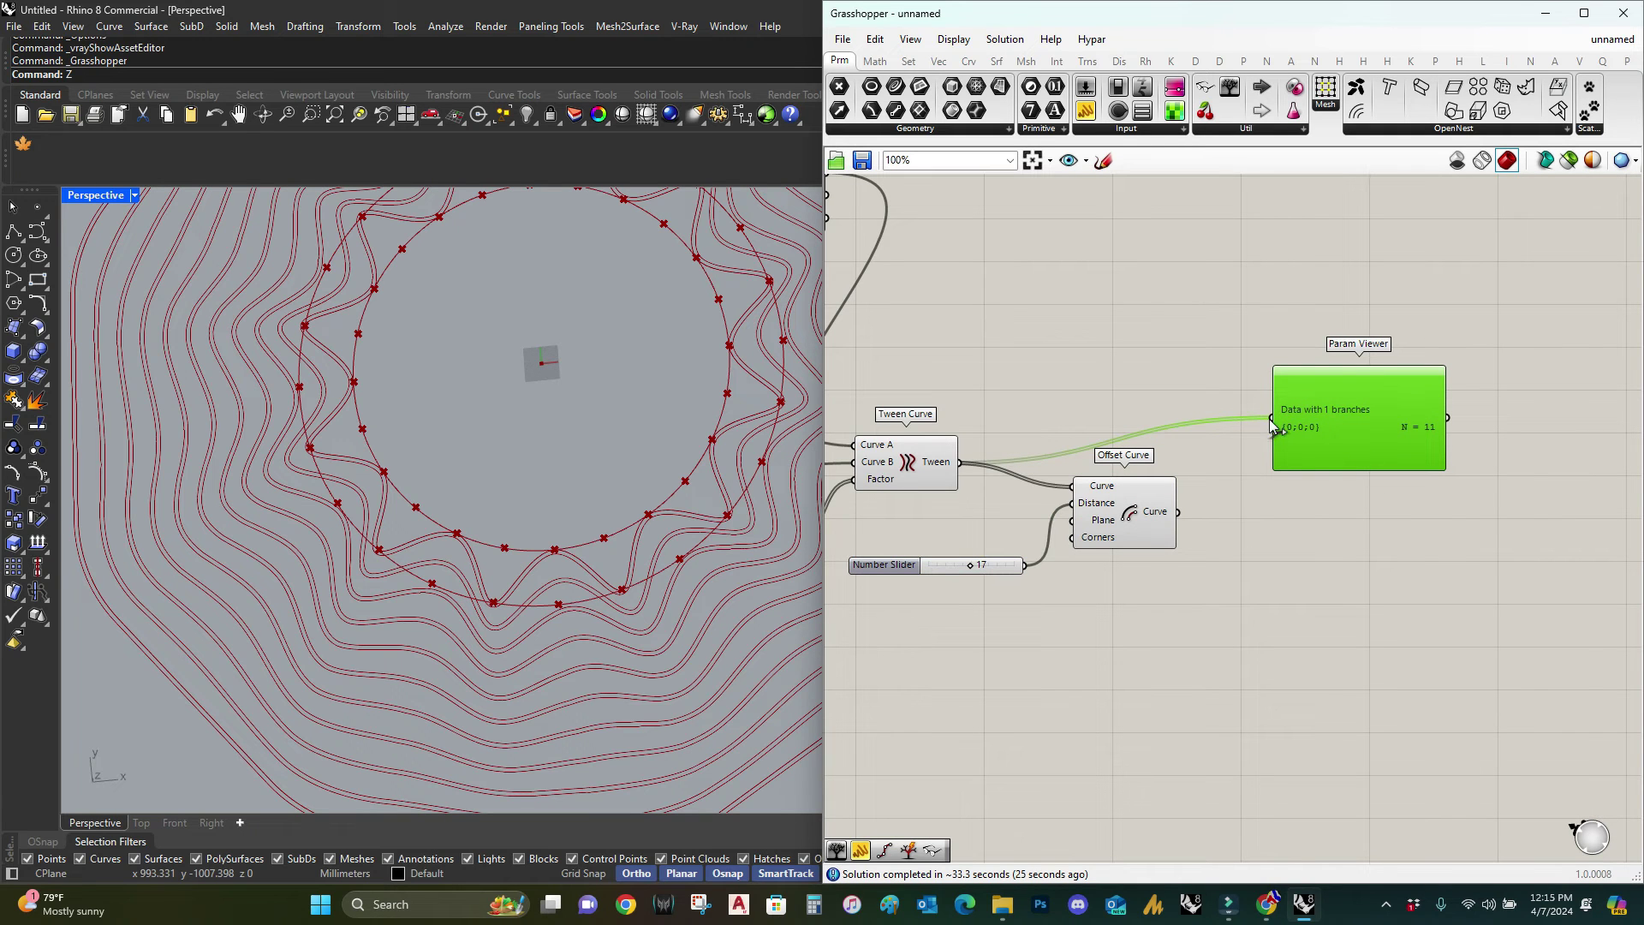
drag(1271, 418, 1179, 512)
drag(1316, 465, 1327, 517)
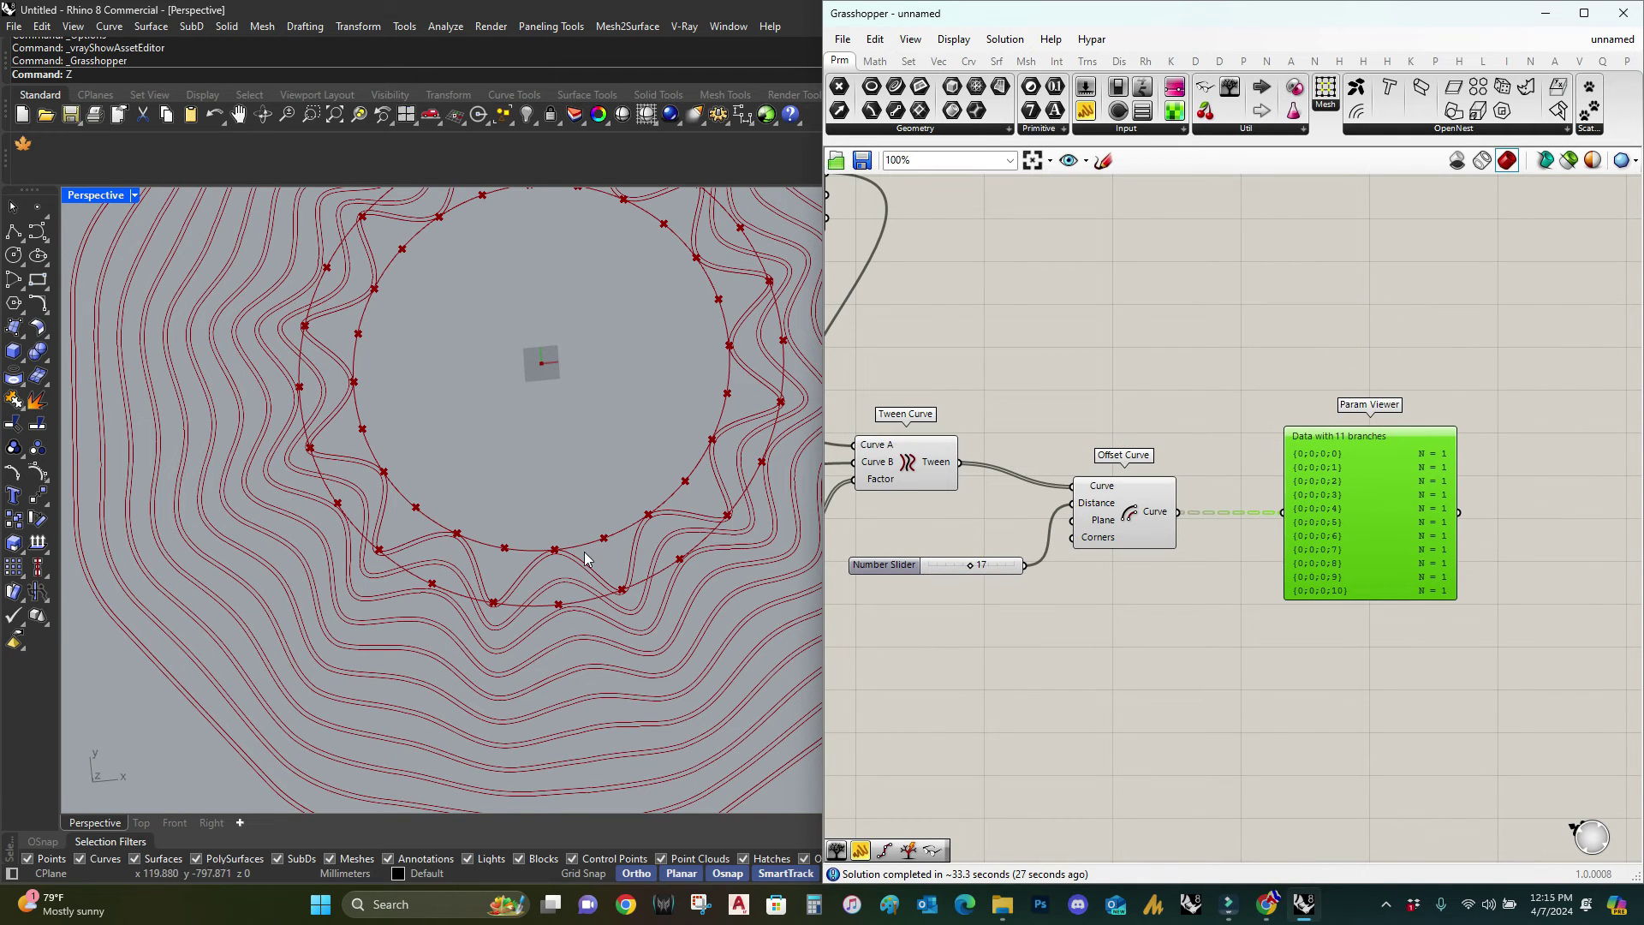
scroll(578, 553, up, 3)
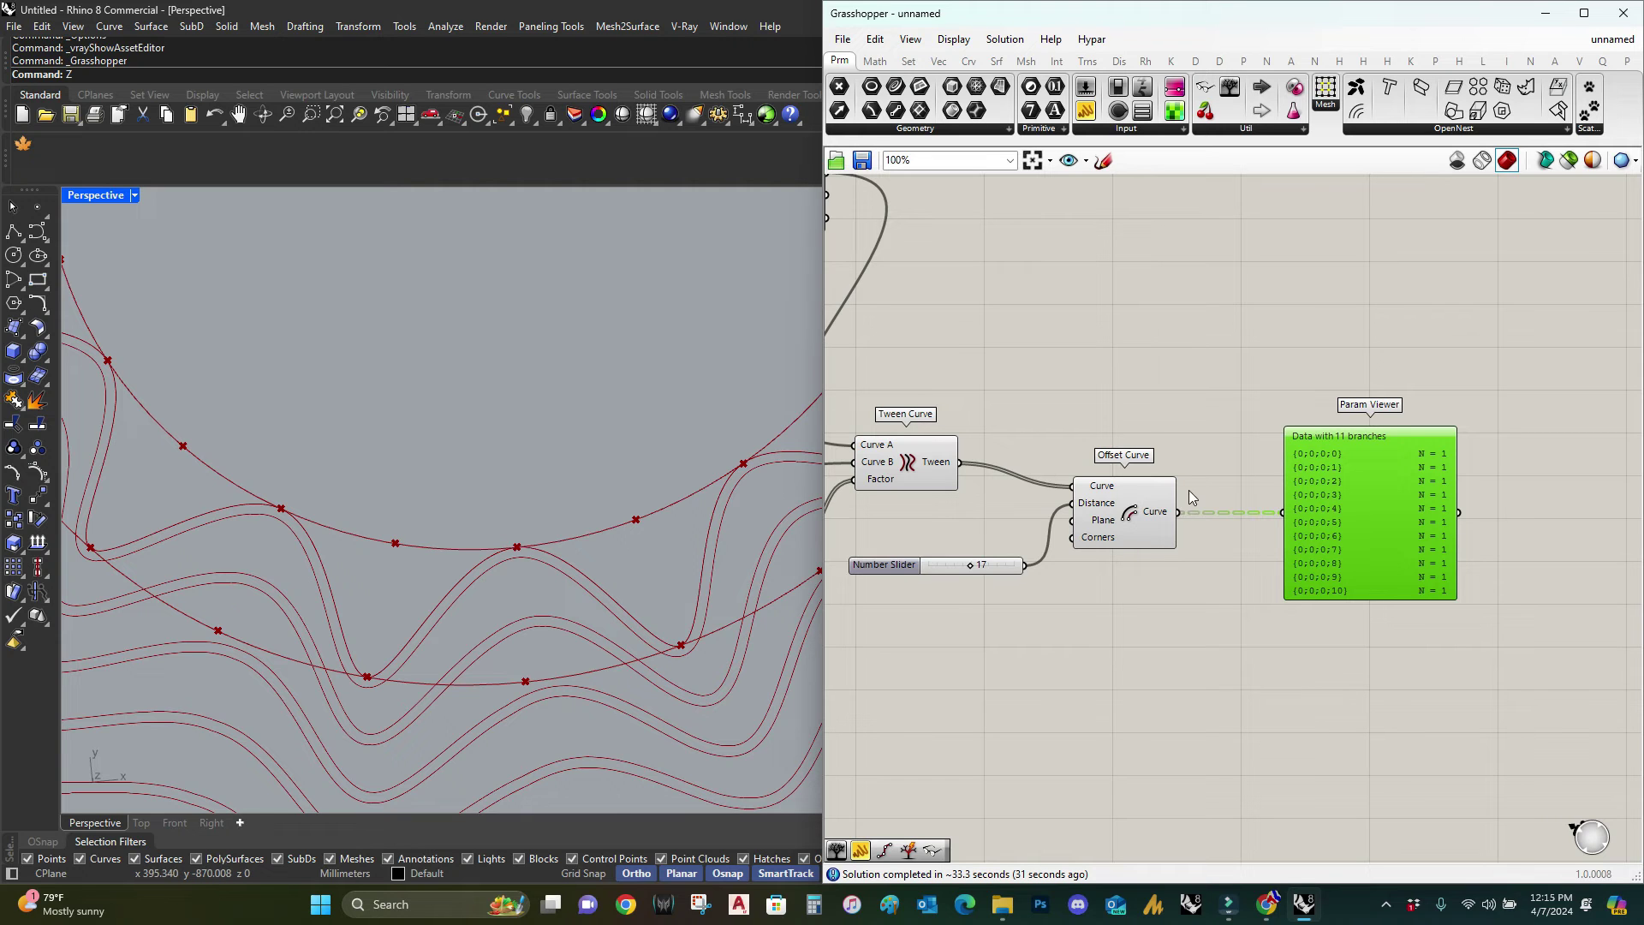
right_drag(1332, 495, 1284, 572)
drag(1322, 588, 1331, 653)
- Duplicate the Param Viewer above the original and connect the copy to the Tween Curve output
click(1089, 595)
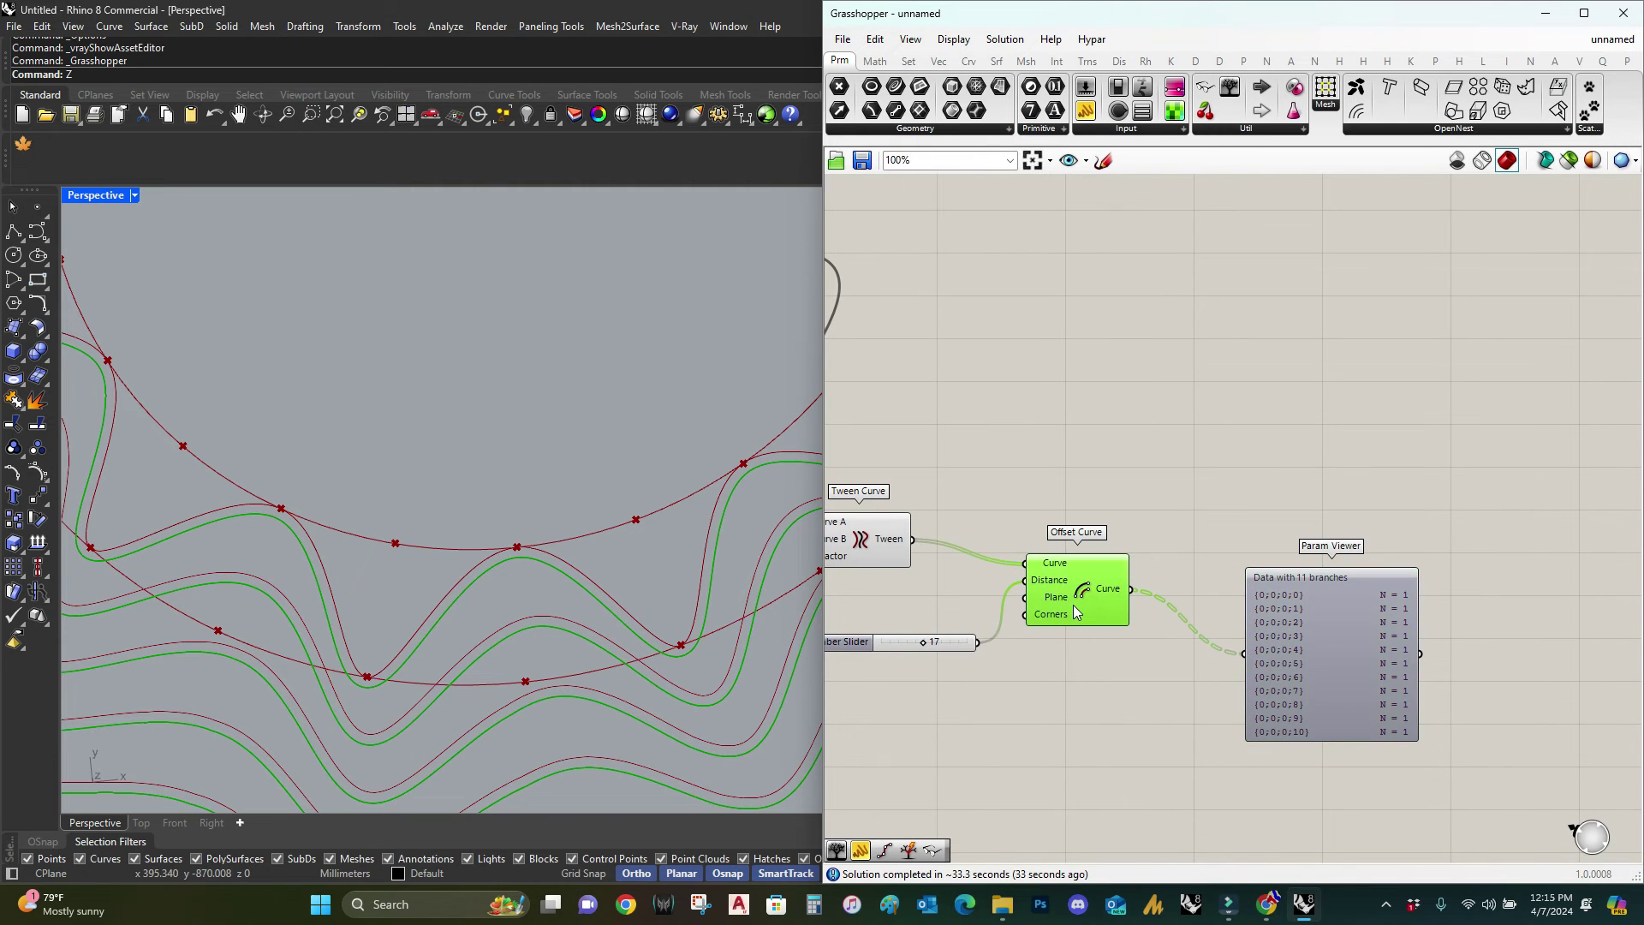
scroll(1089, 594, down, 3)
alt+drag(1223, 654, 1102, 502)
scroll(1172, 405, up, 1)
drag(1097, 424, 938, 616)
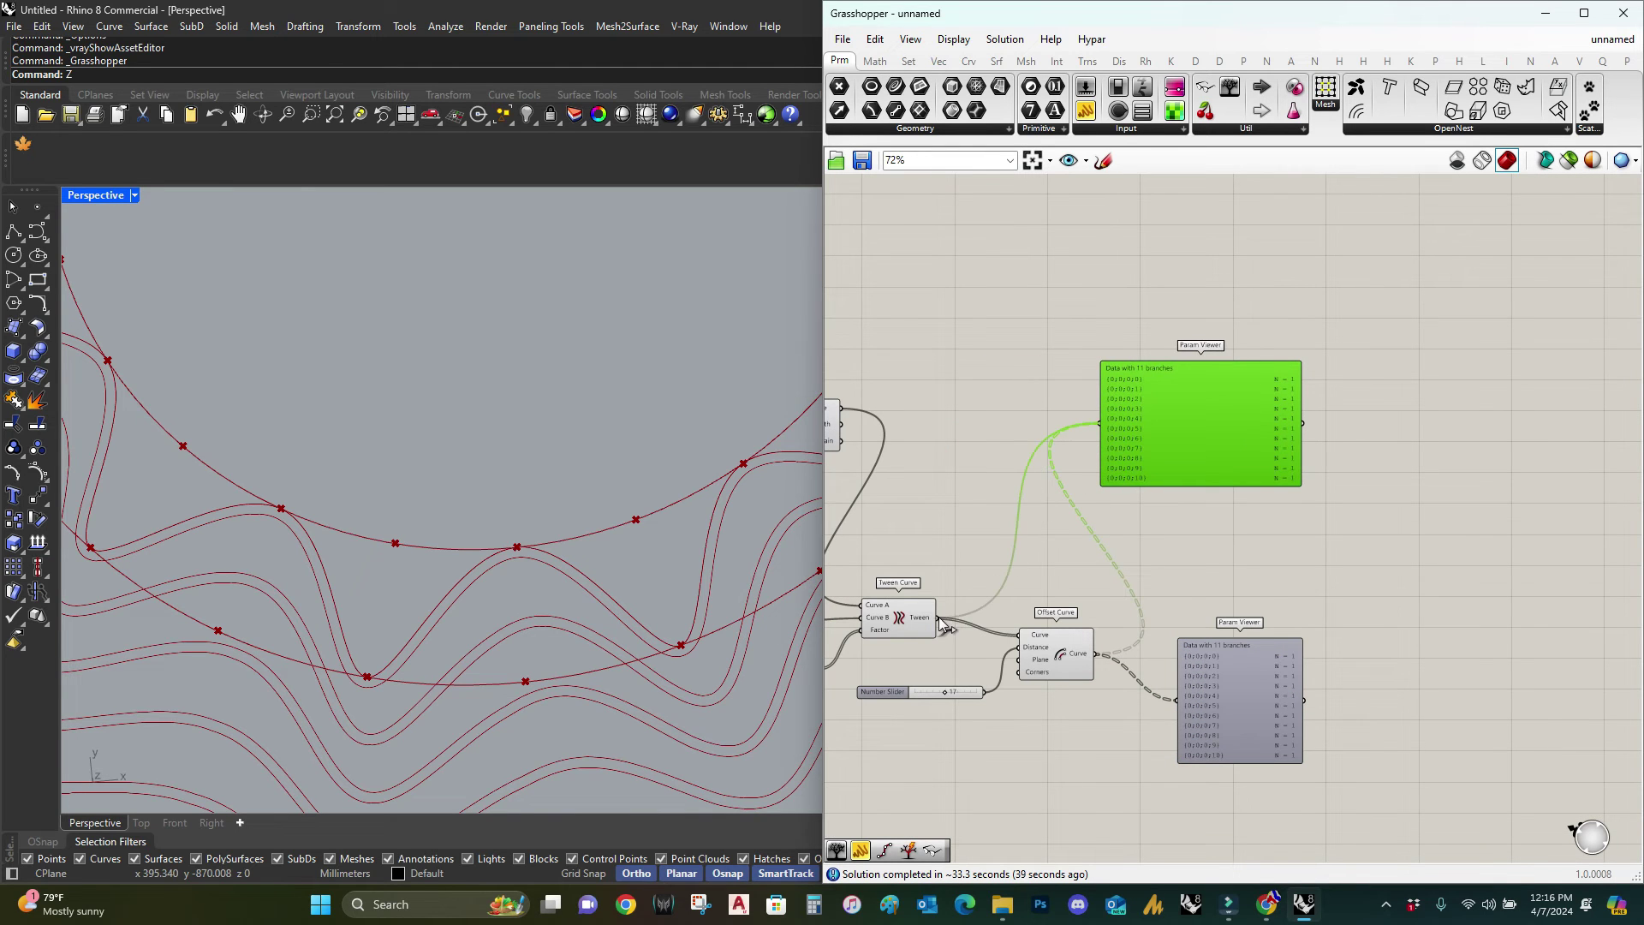
- Compare the data structures of the Offset Curve and Tween Curve outputs in their Param Viewers
scroll(1076, 669, up, 4)
drag(1007, 486, 1030, 501)
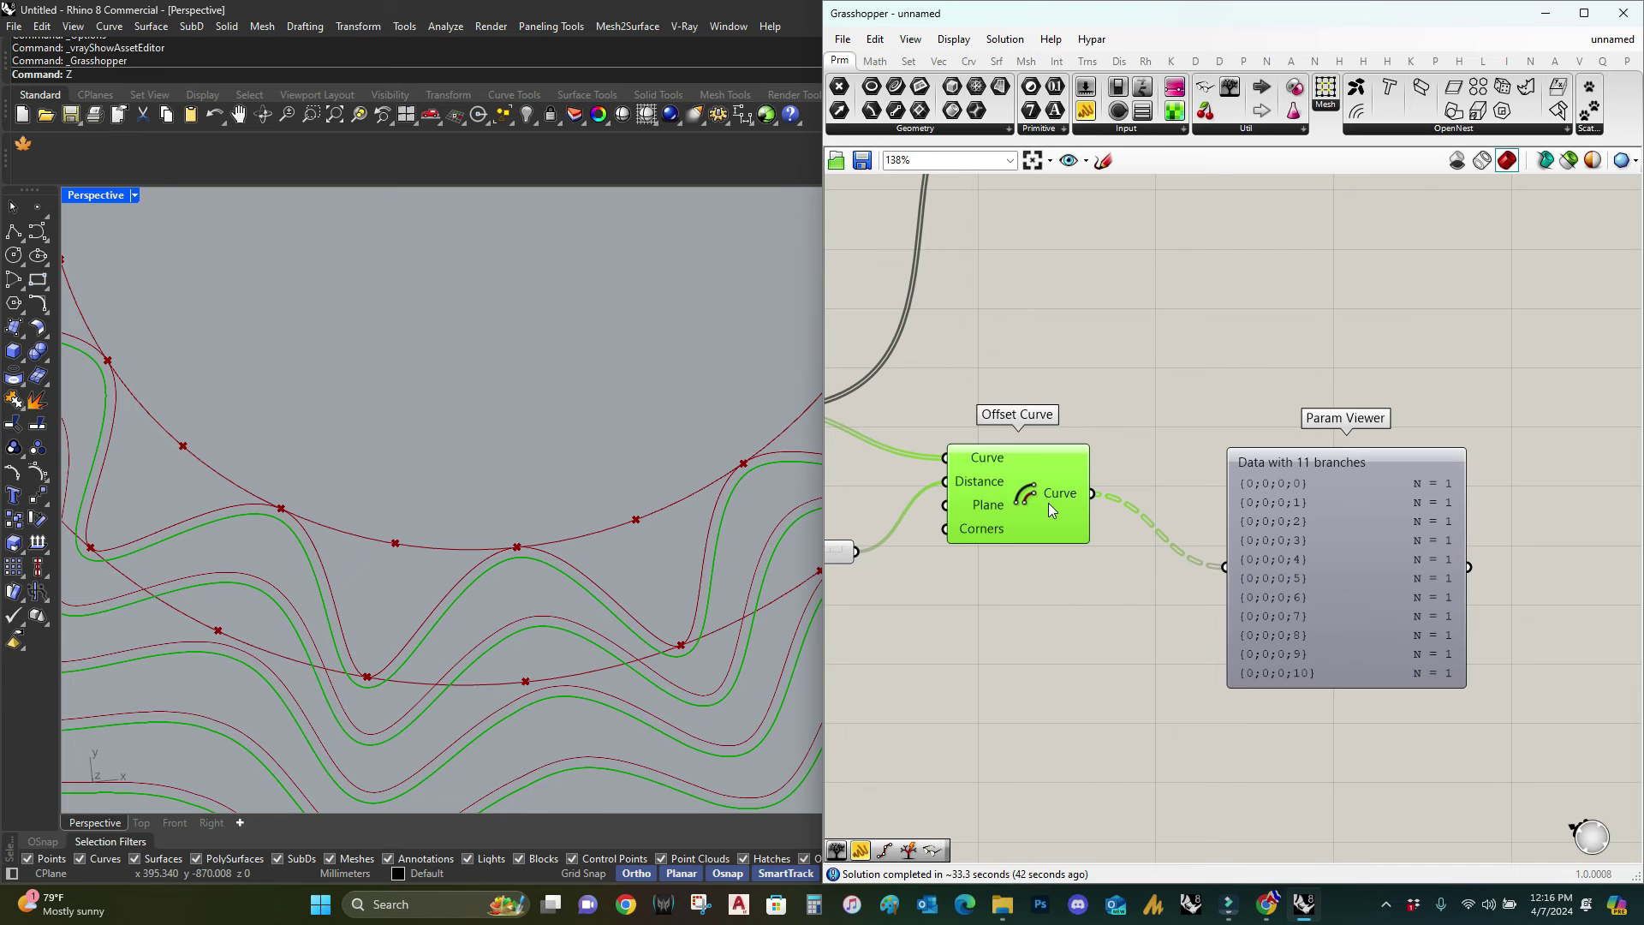
scroll(1161, 472, down, 4)
scroll(968, 493, up, 3)
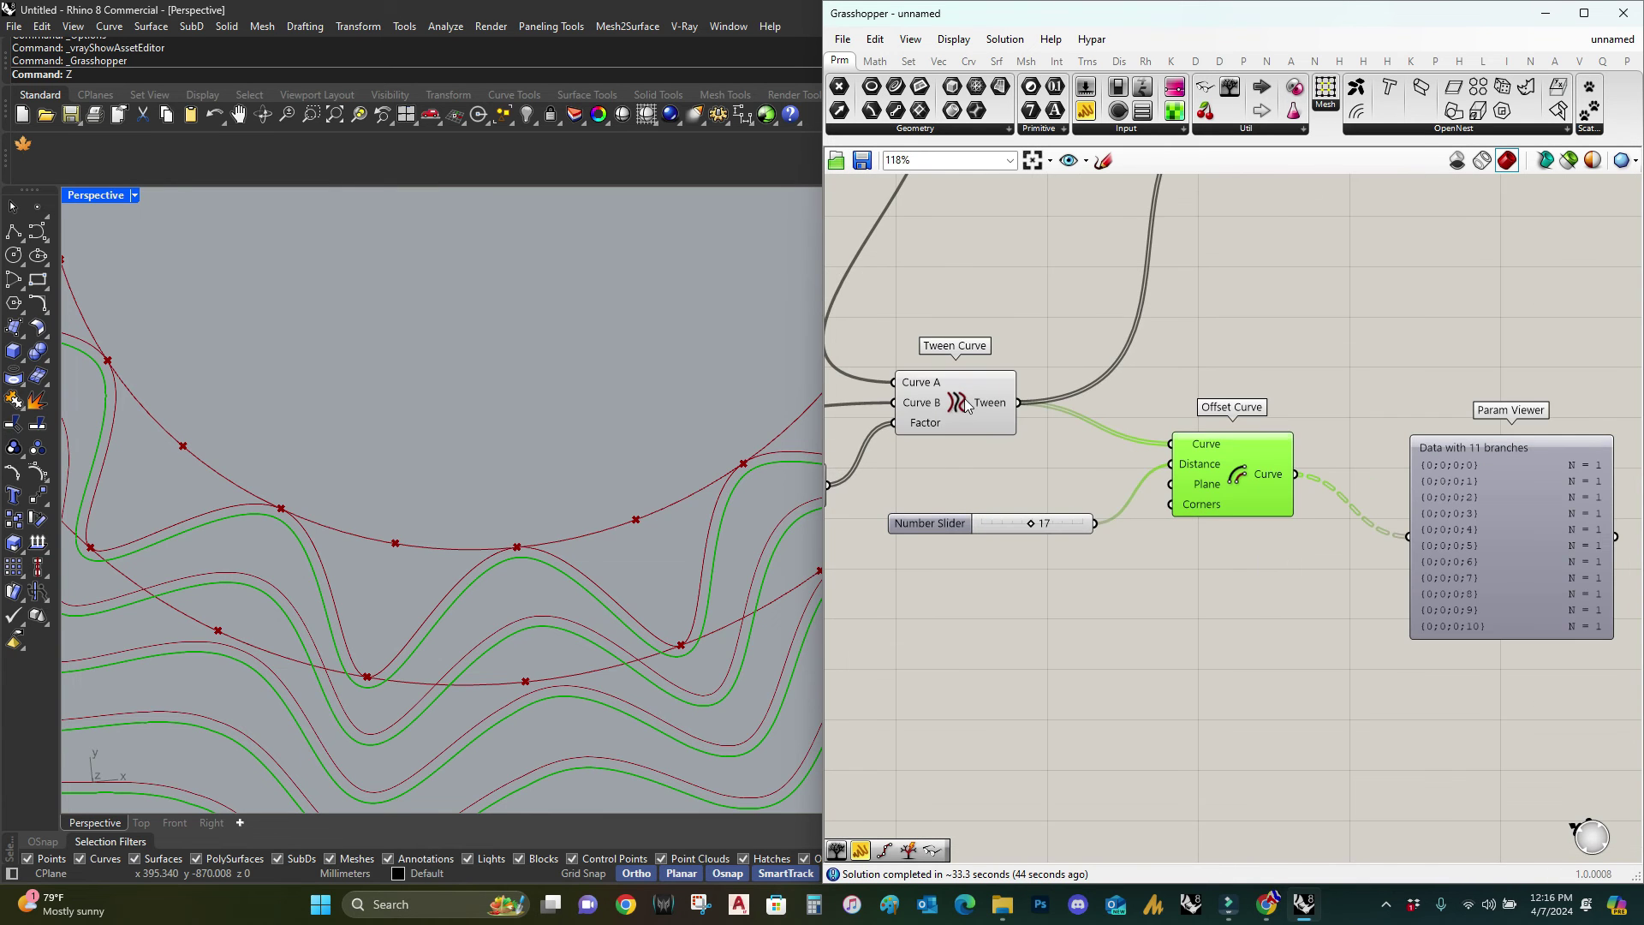
click(1000, 400)
right_drag(1163, 327, 1001, 555)
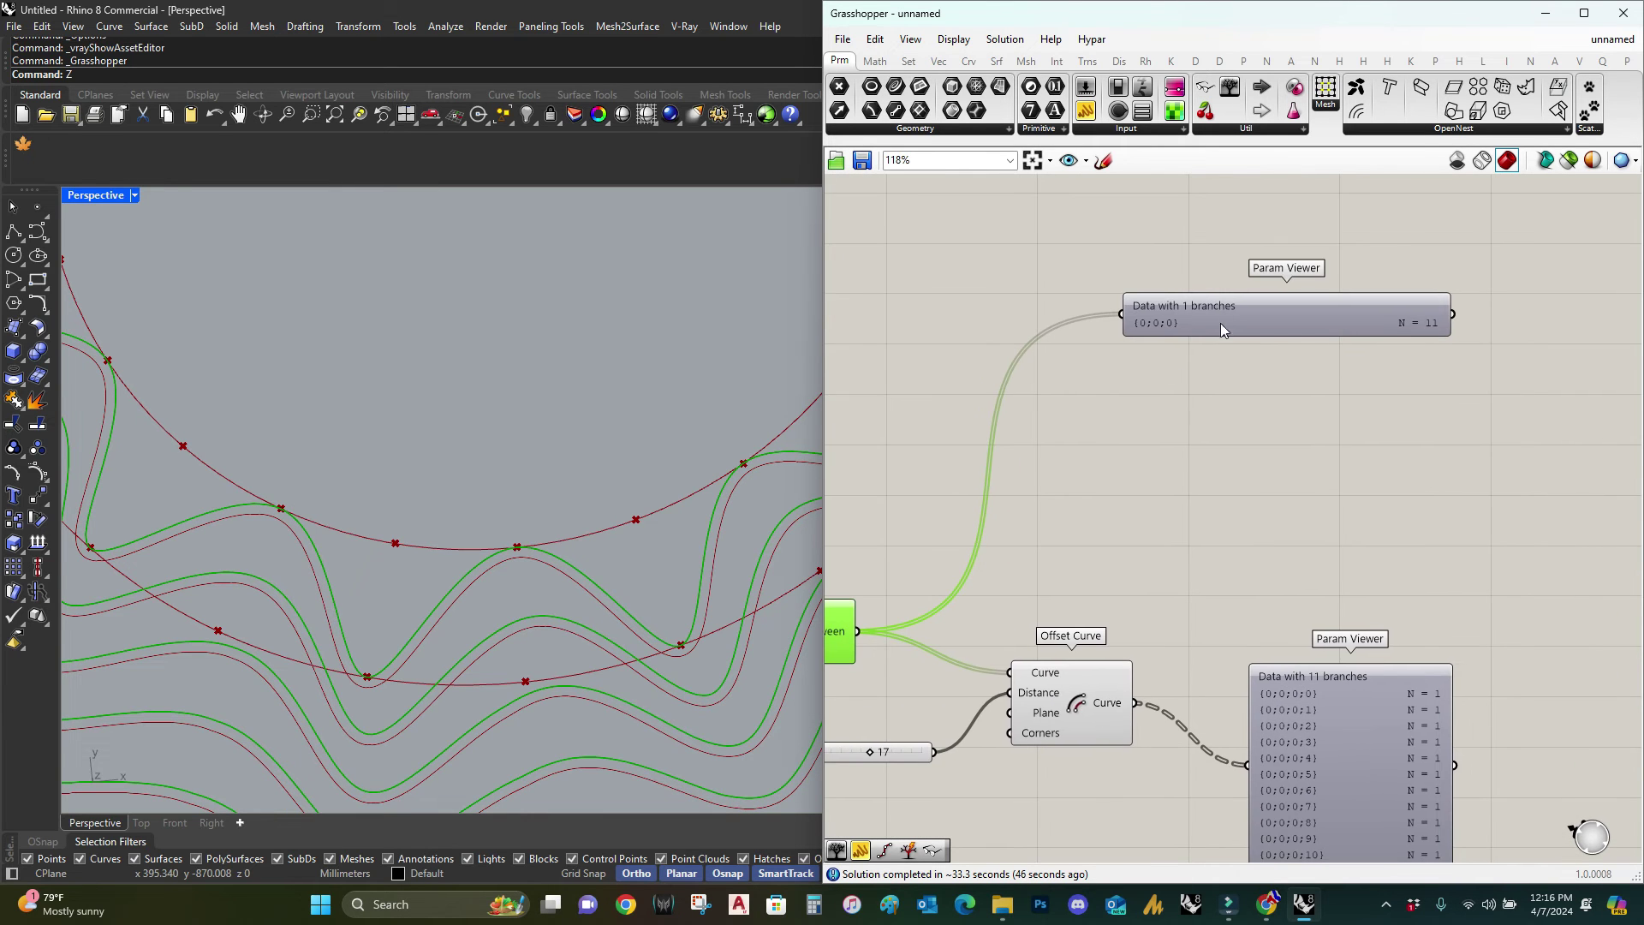
right_drag(1149, 470, 1262, 395)
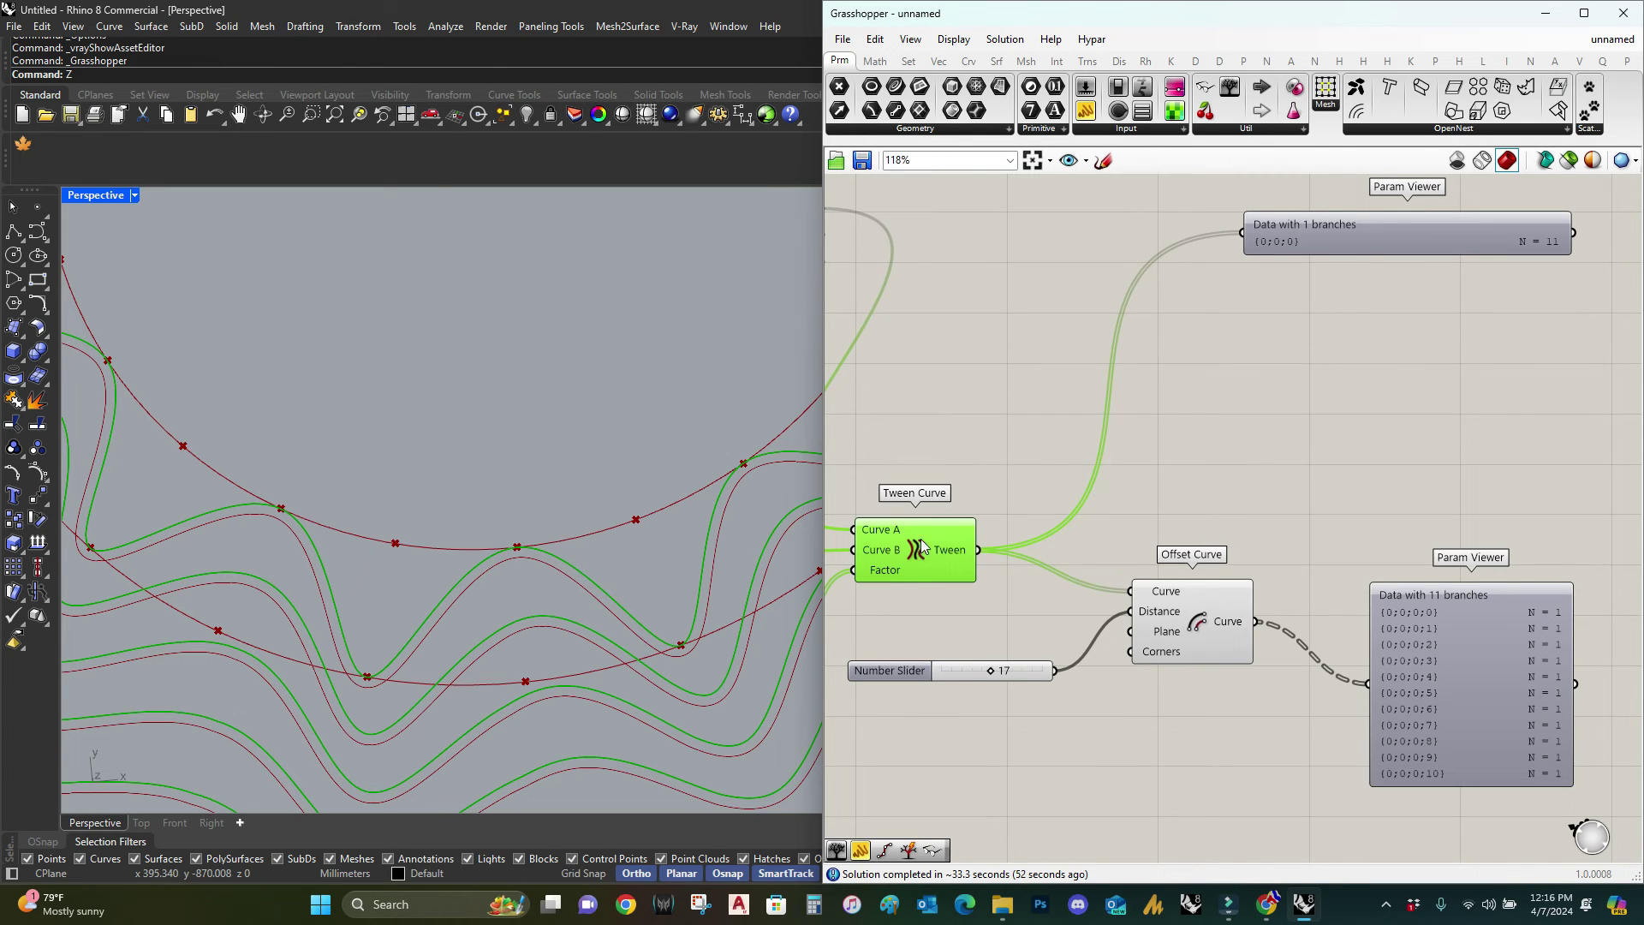
- Add a Graft Tree component and connect the Tween output to its Tree input
click(1230, 446)
double_click(1229, 445)
text(graft)
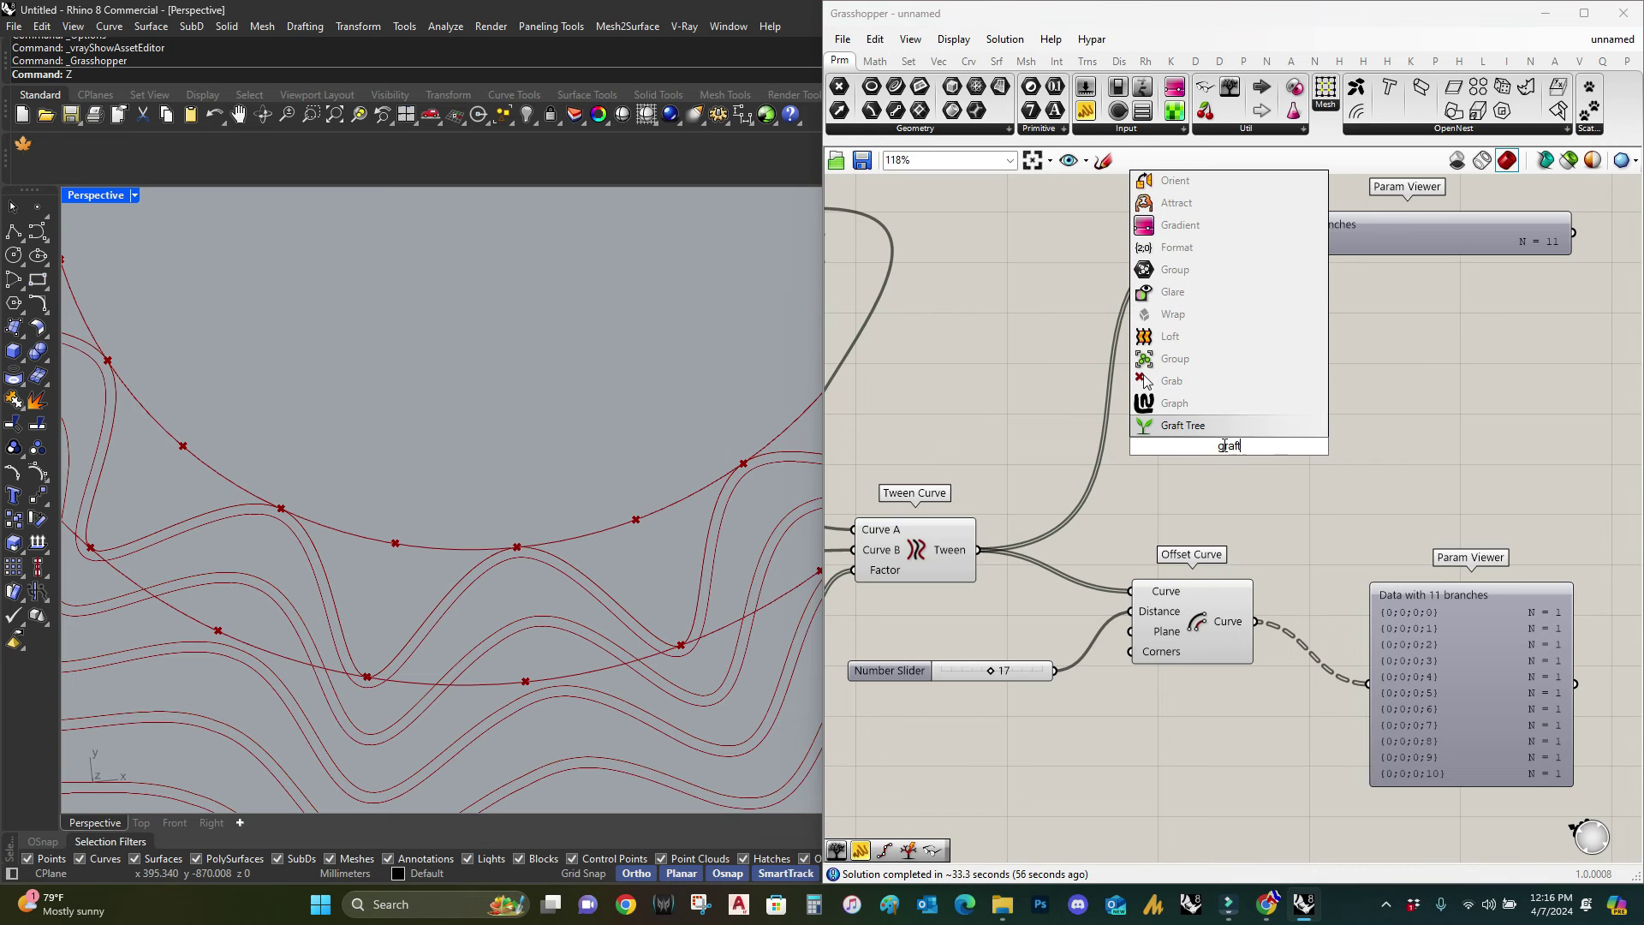
click(1214, 427)
drag(1180, 445, 976, 551)
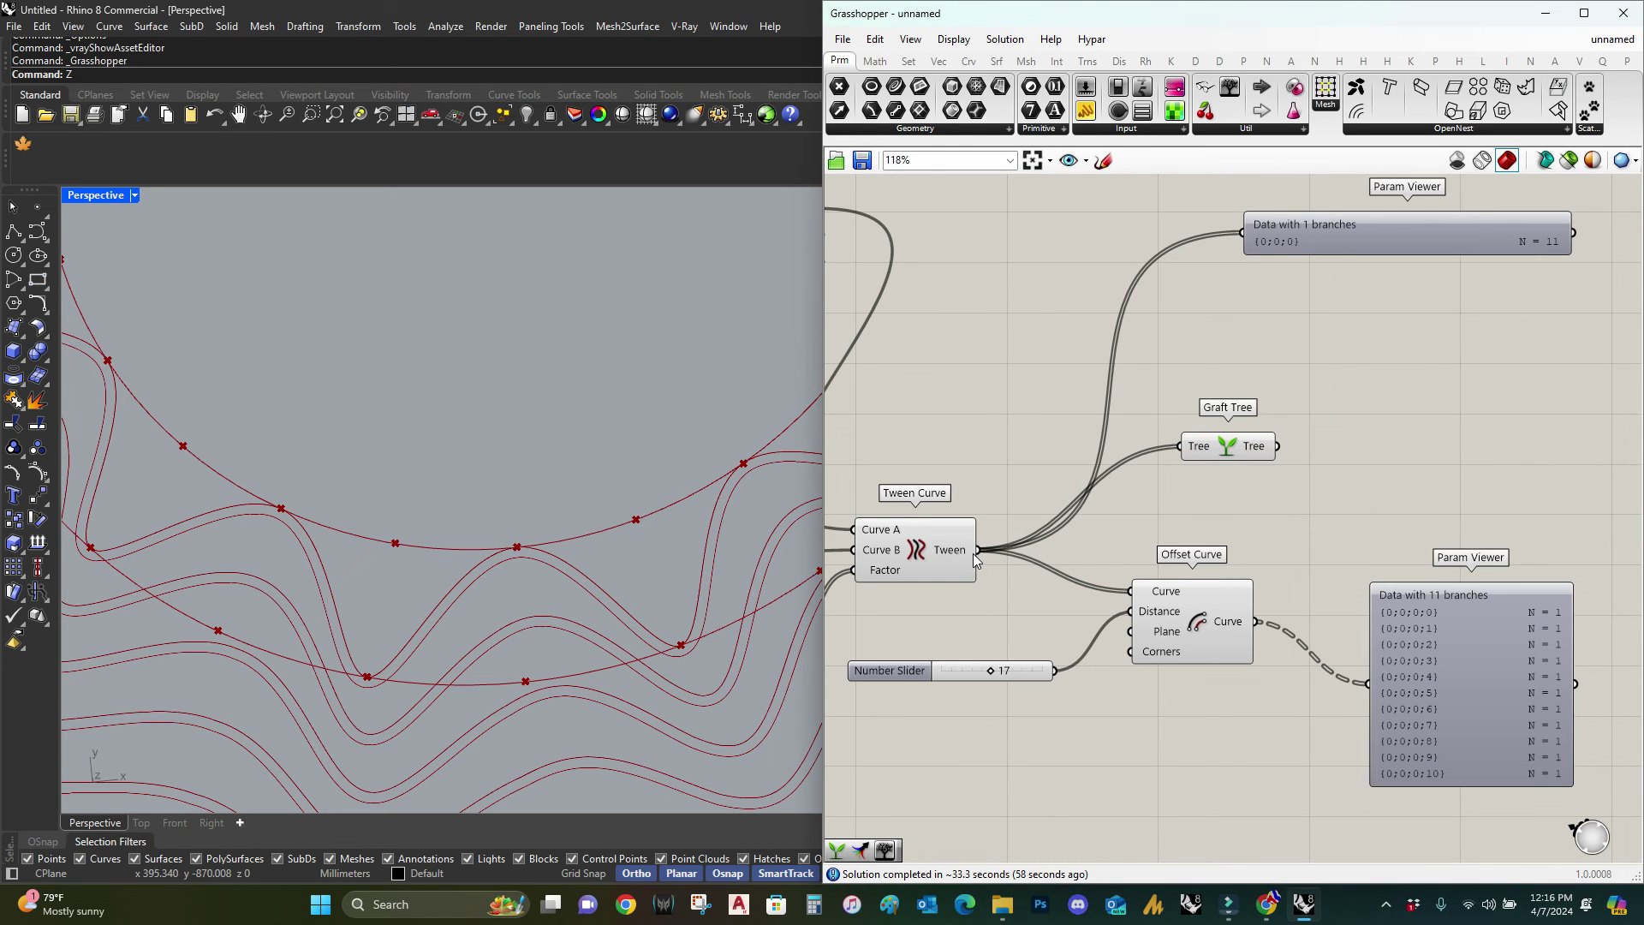
- Simplify the data tree of the Offset Curve component's Curve output
right_click(1231, 626)
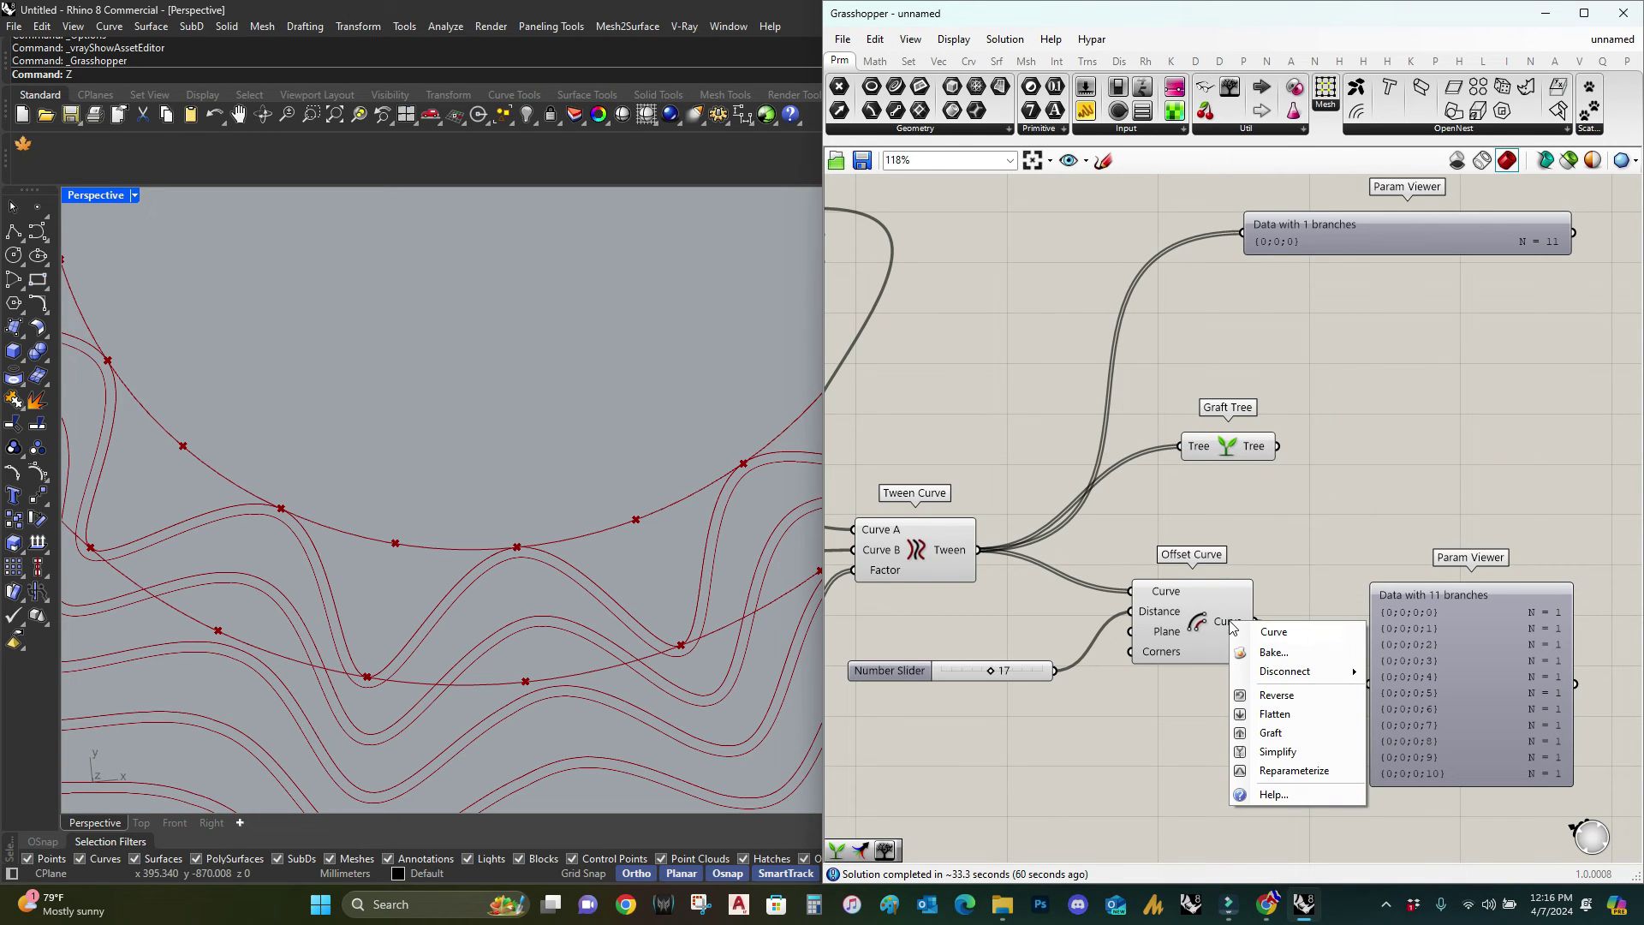
click(1278, 751)
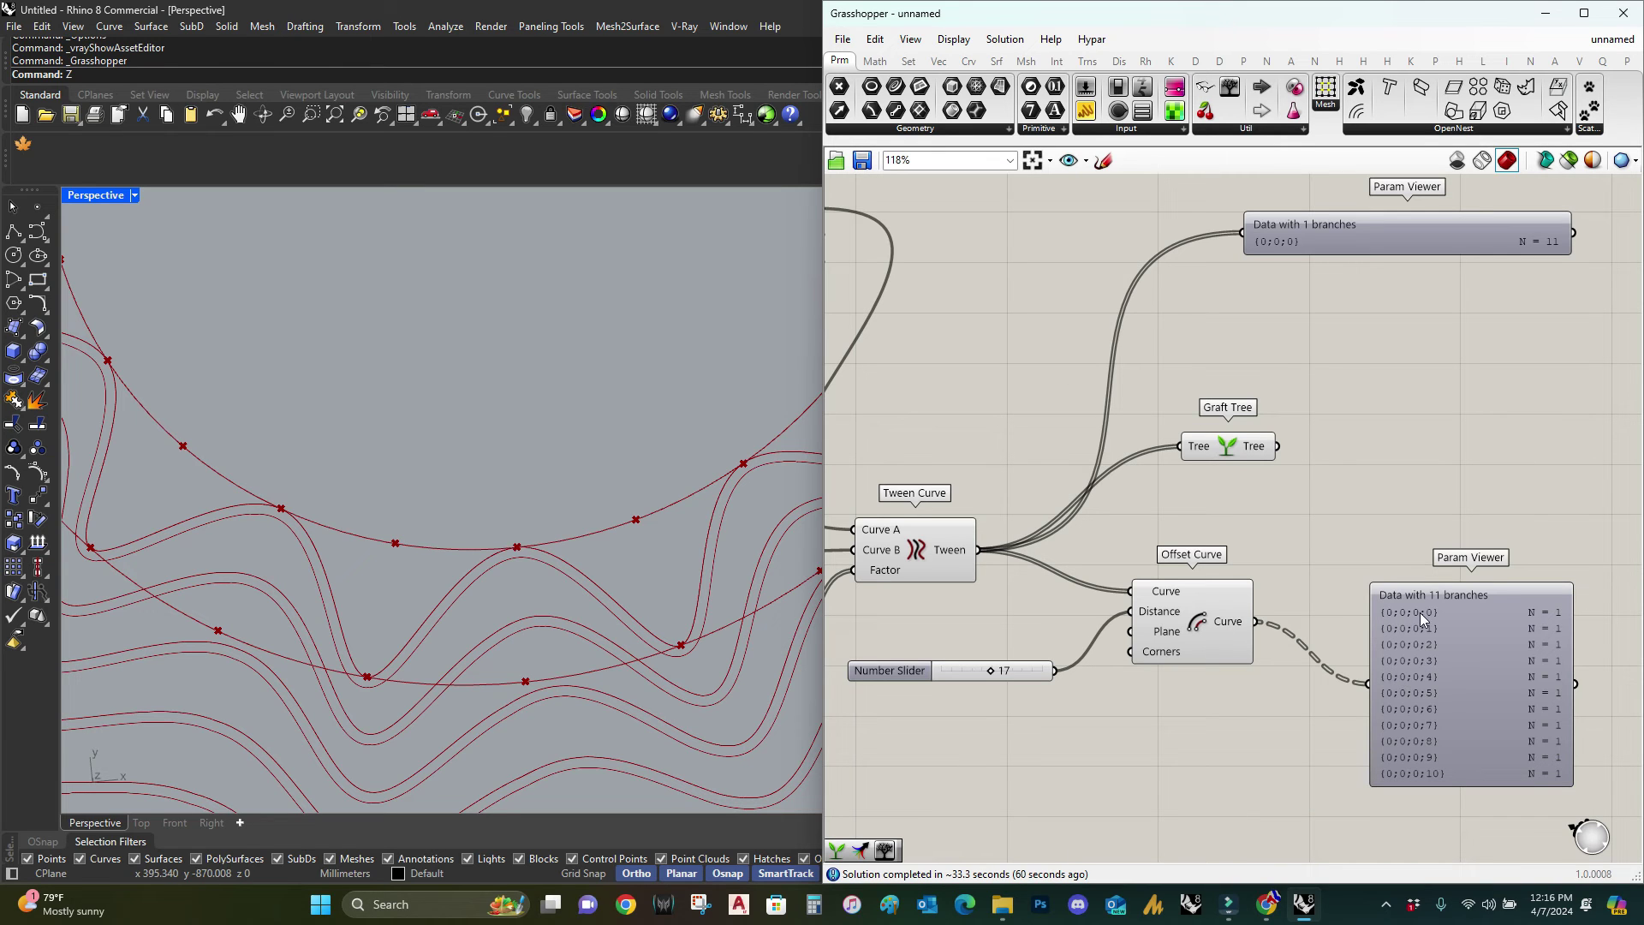
right_click(1228, 625)
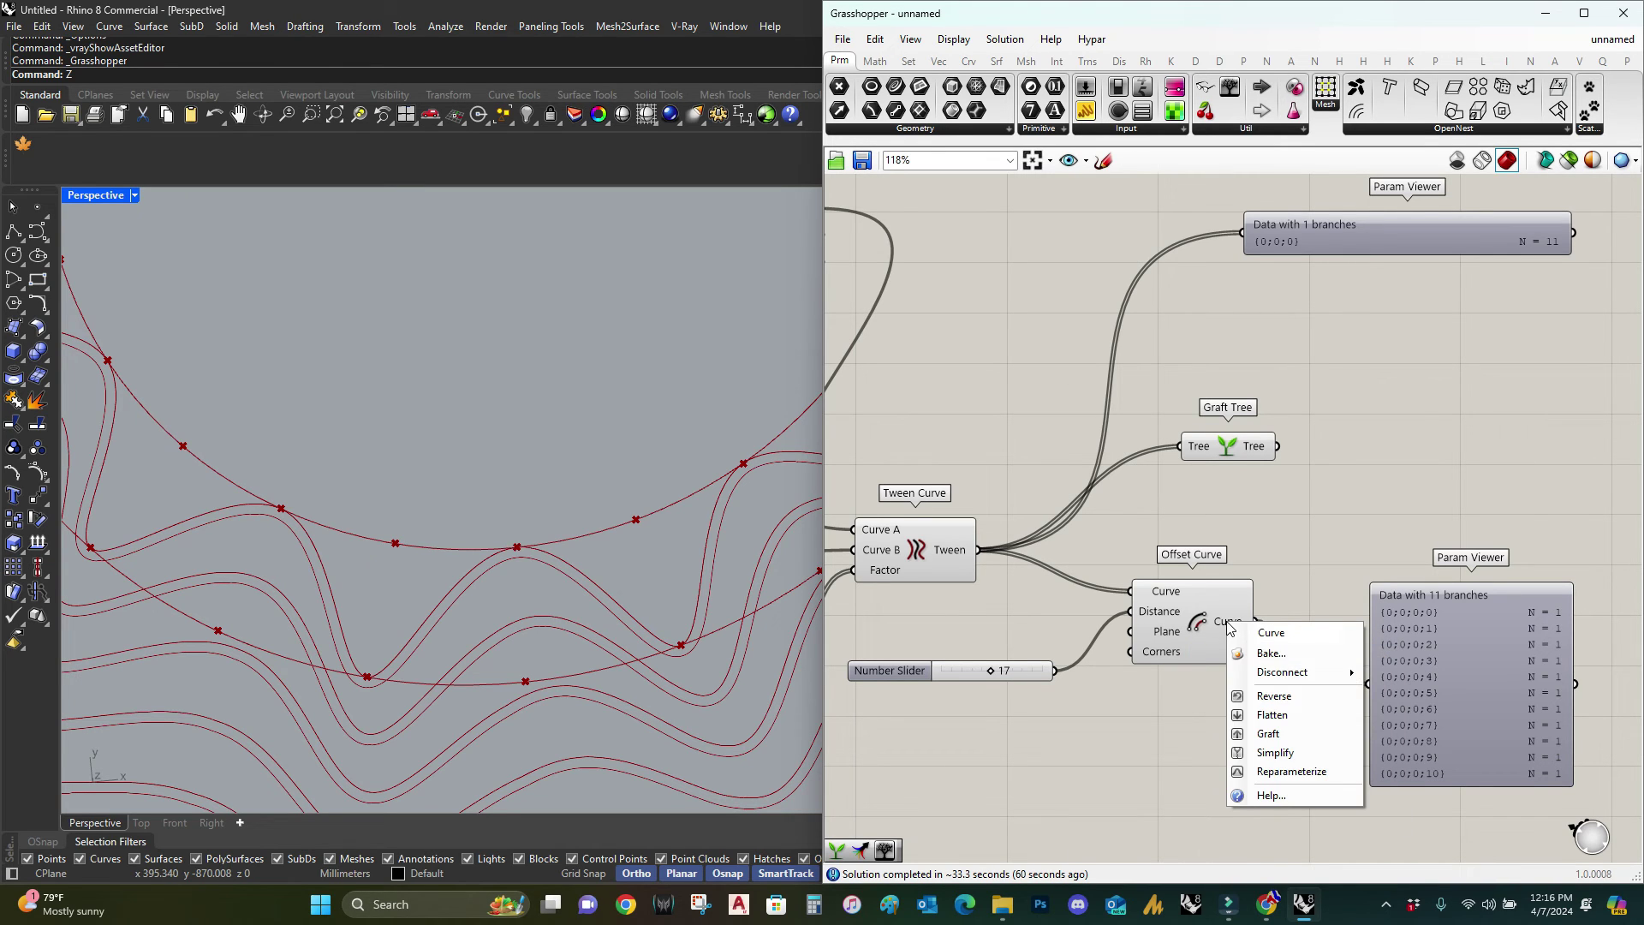
click(1274, 753)
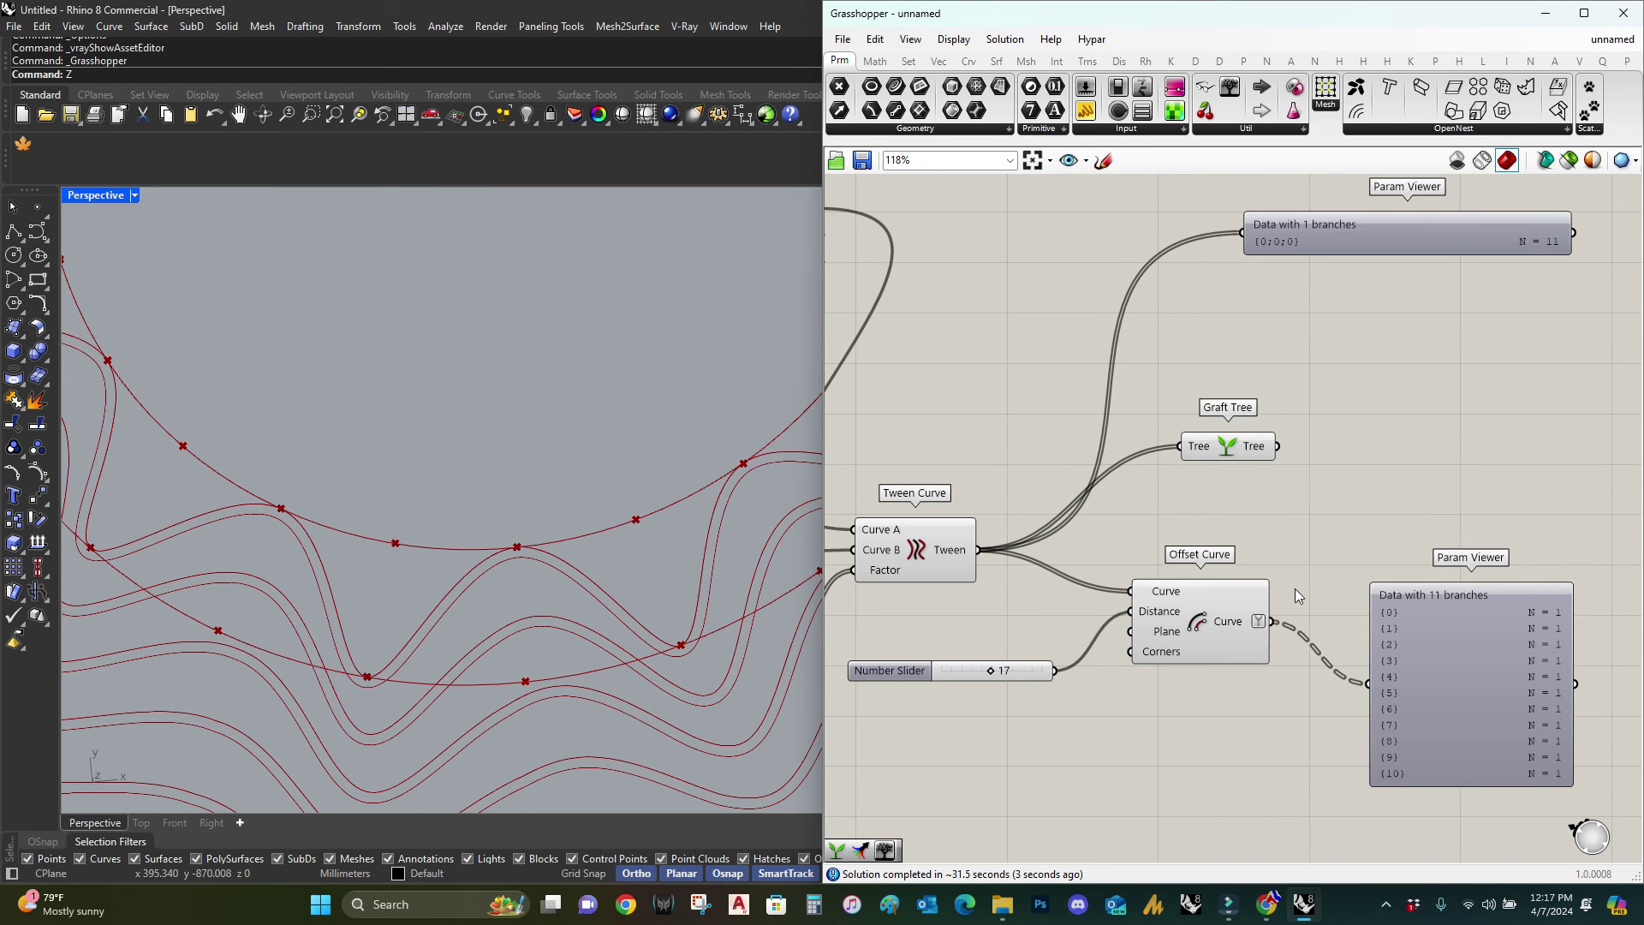
- Connect the Graft Tree output to the upper Param Viewer and simplify that output's data tree
right_drag(1242, 556, 1109, 585)
drag(1110, 261, 1141, 475)
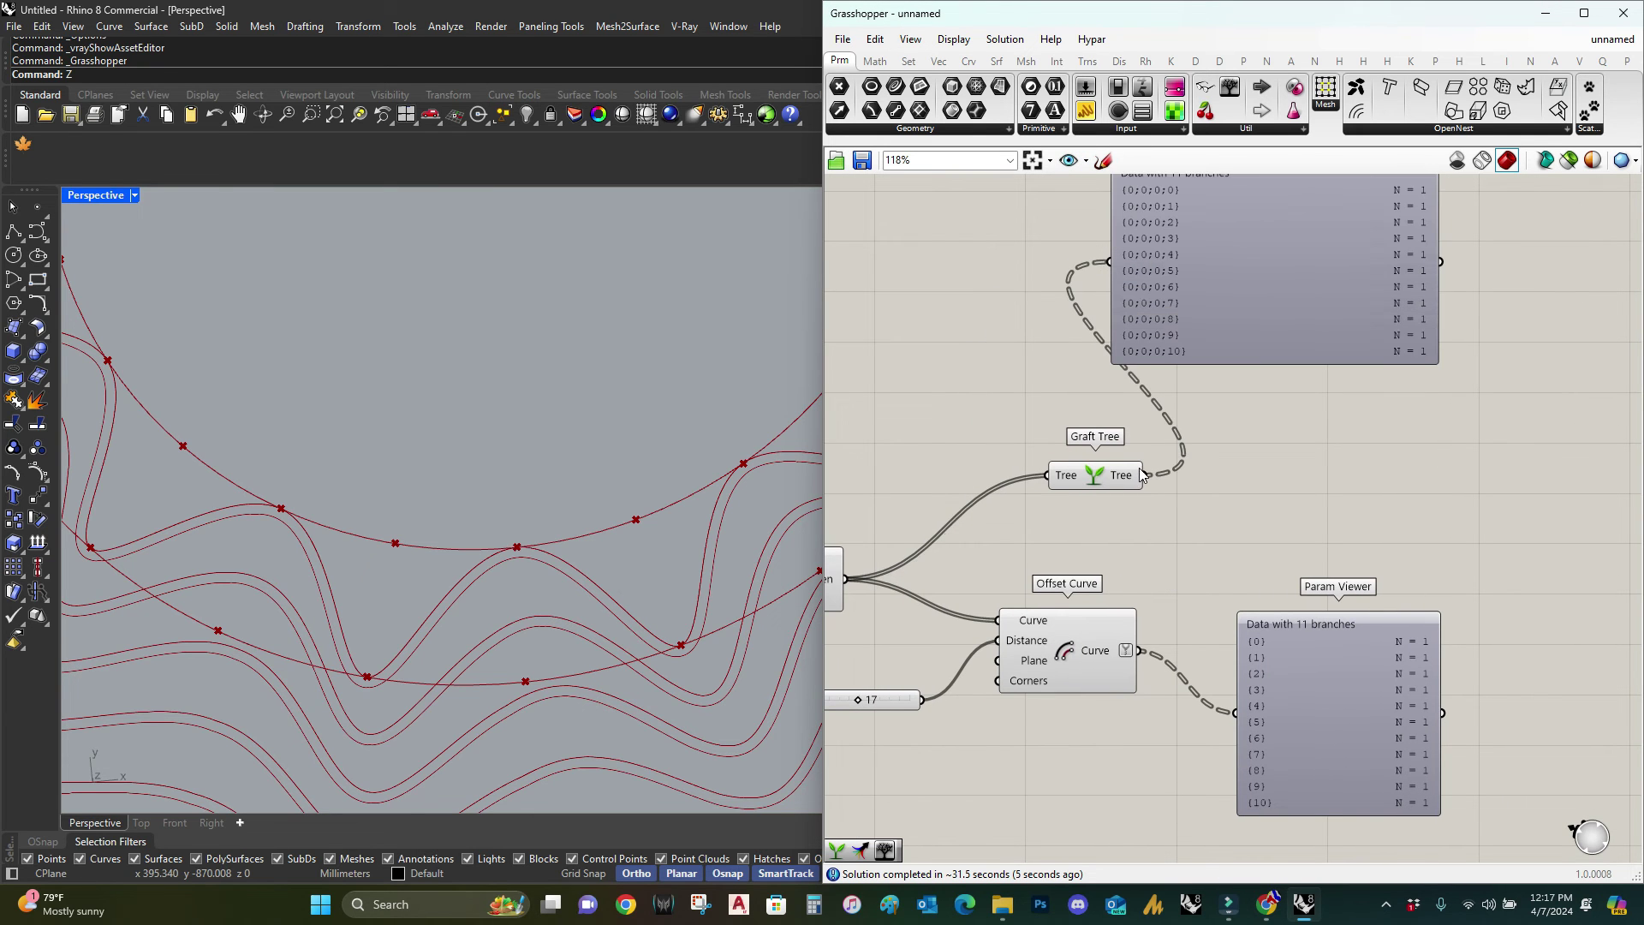
right_drag(1209, 358, 1164, 462)
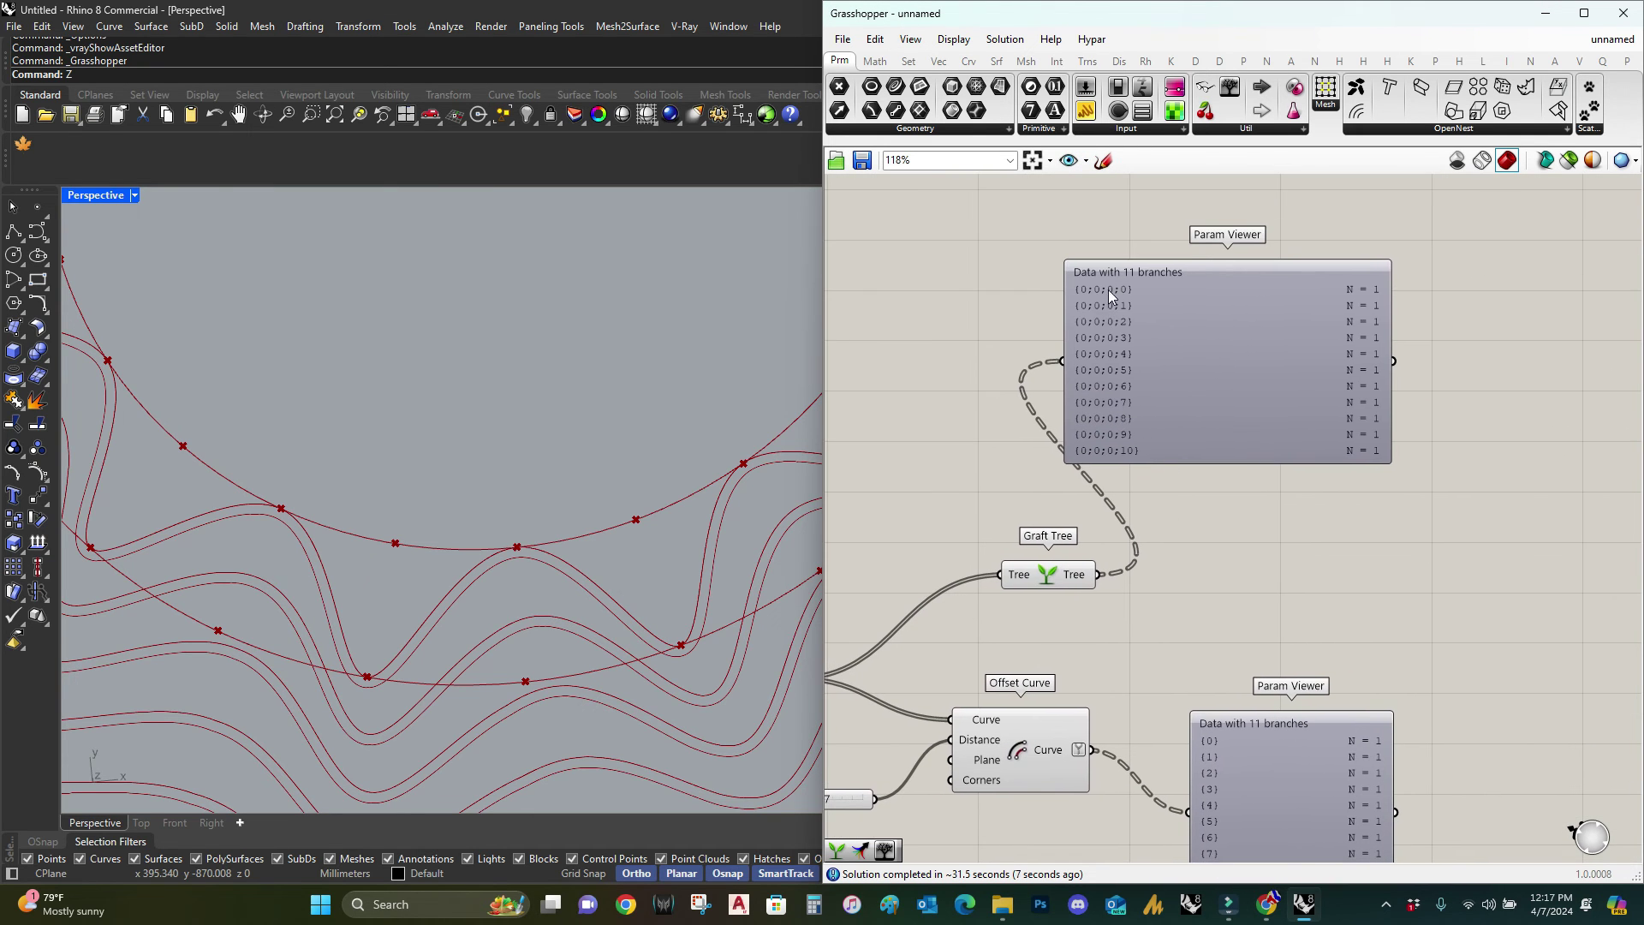
right_click(1082, 575)
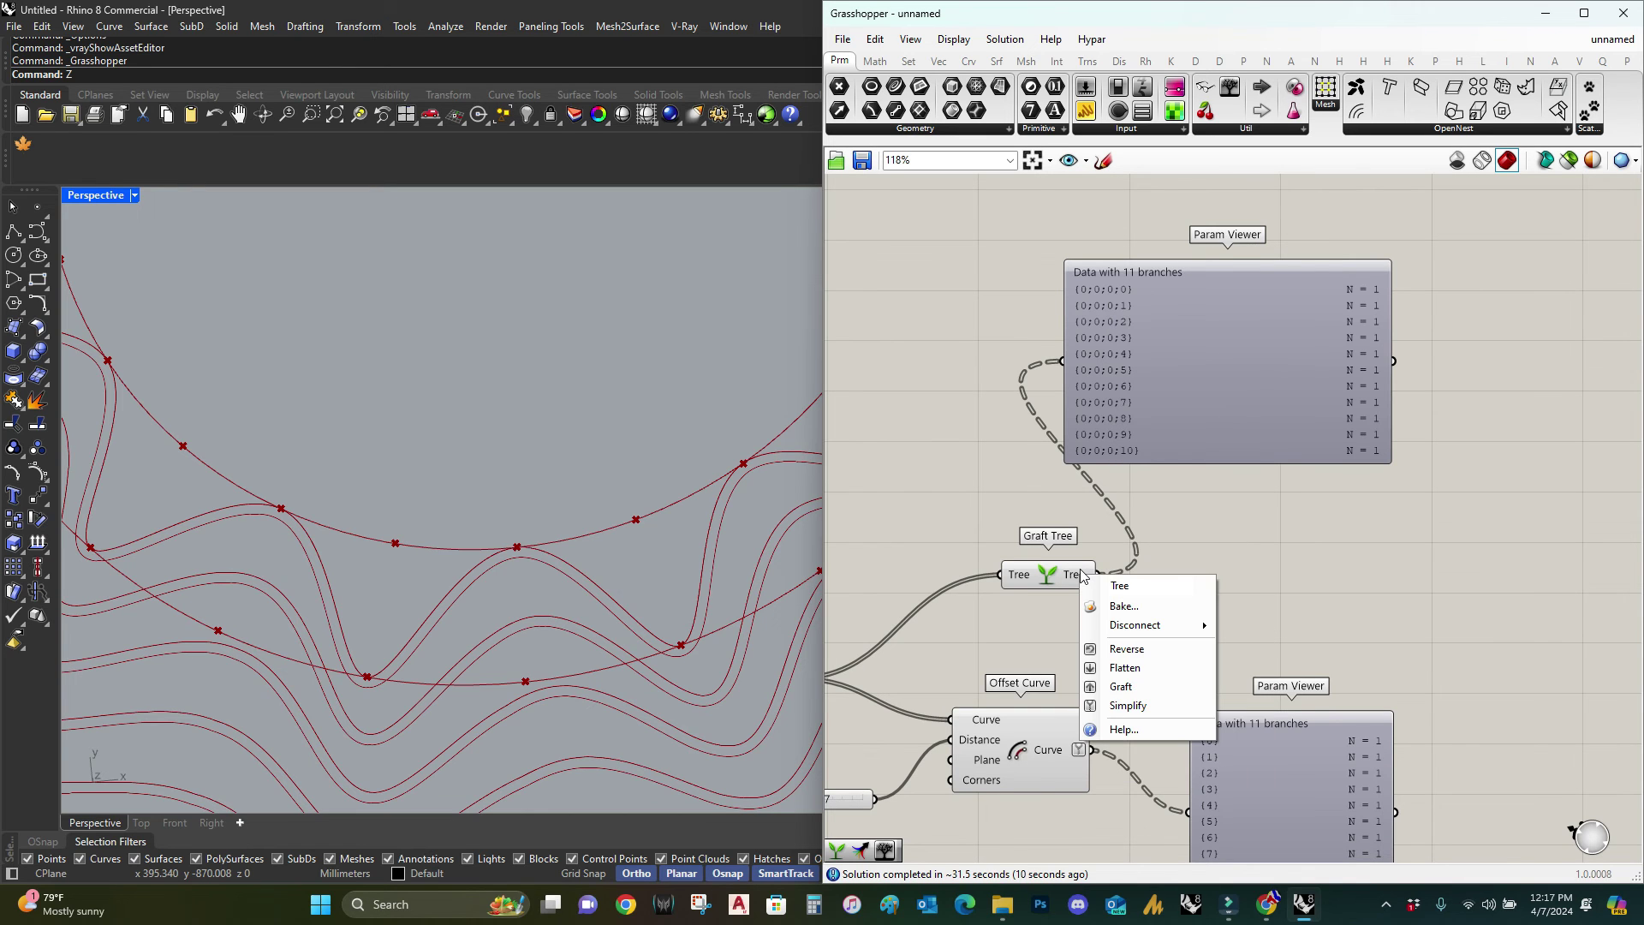
click(1127, 704)
click(1268, 757)
right_drag(1269, 662, 1240, 594)
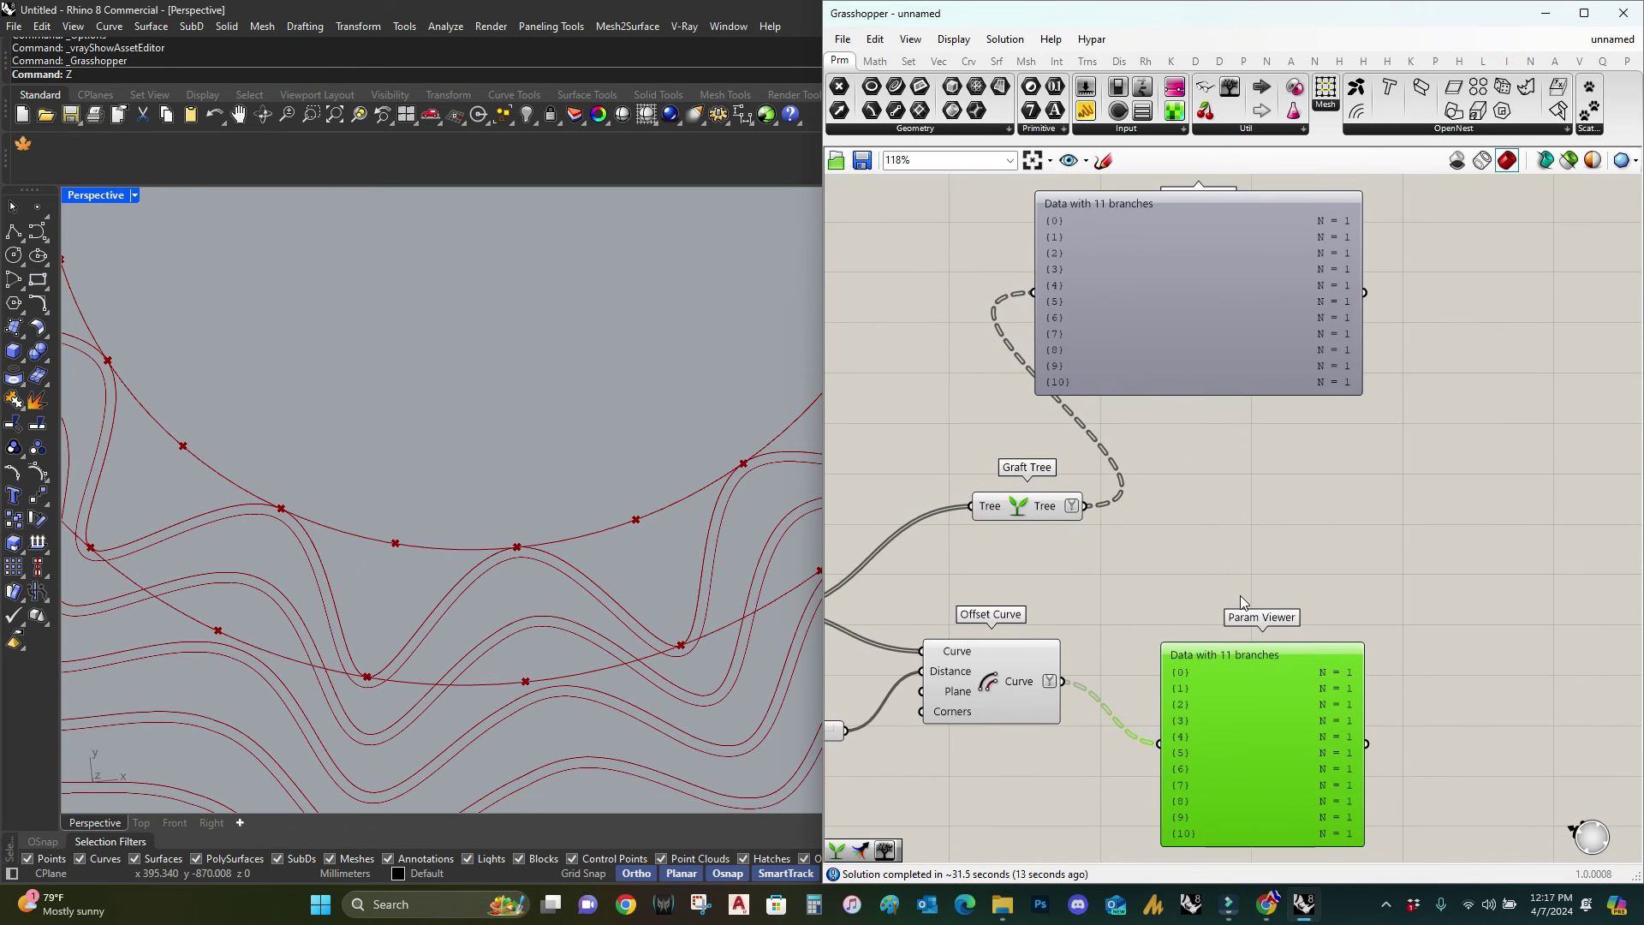
- Highlight the Graft Tree and Offset Curve geometry in turn to compare the two curve sets in the viewport
click(1044, 511)
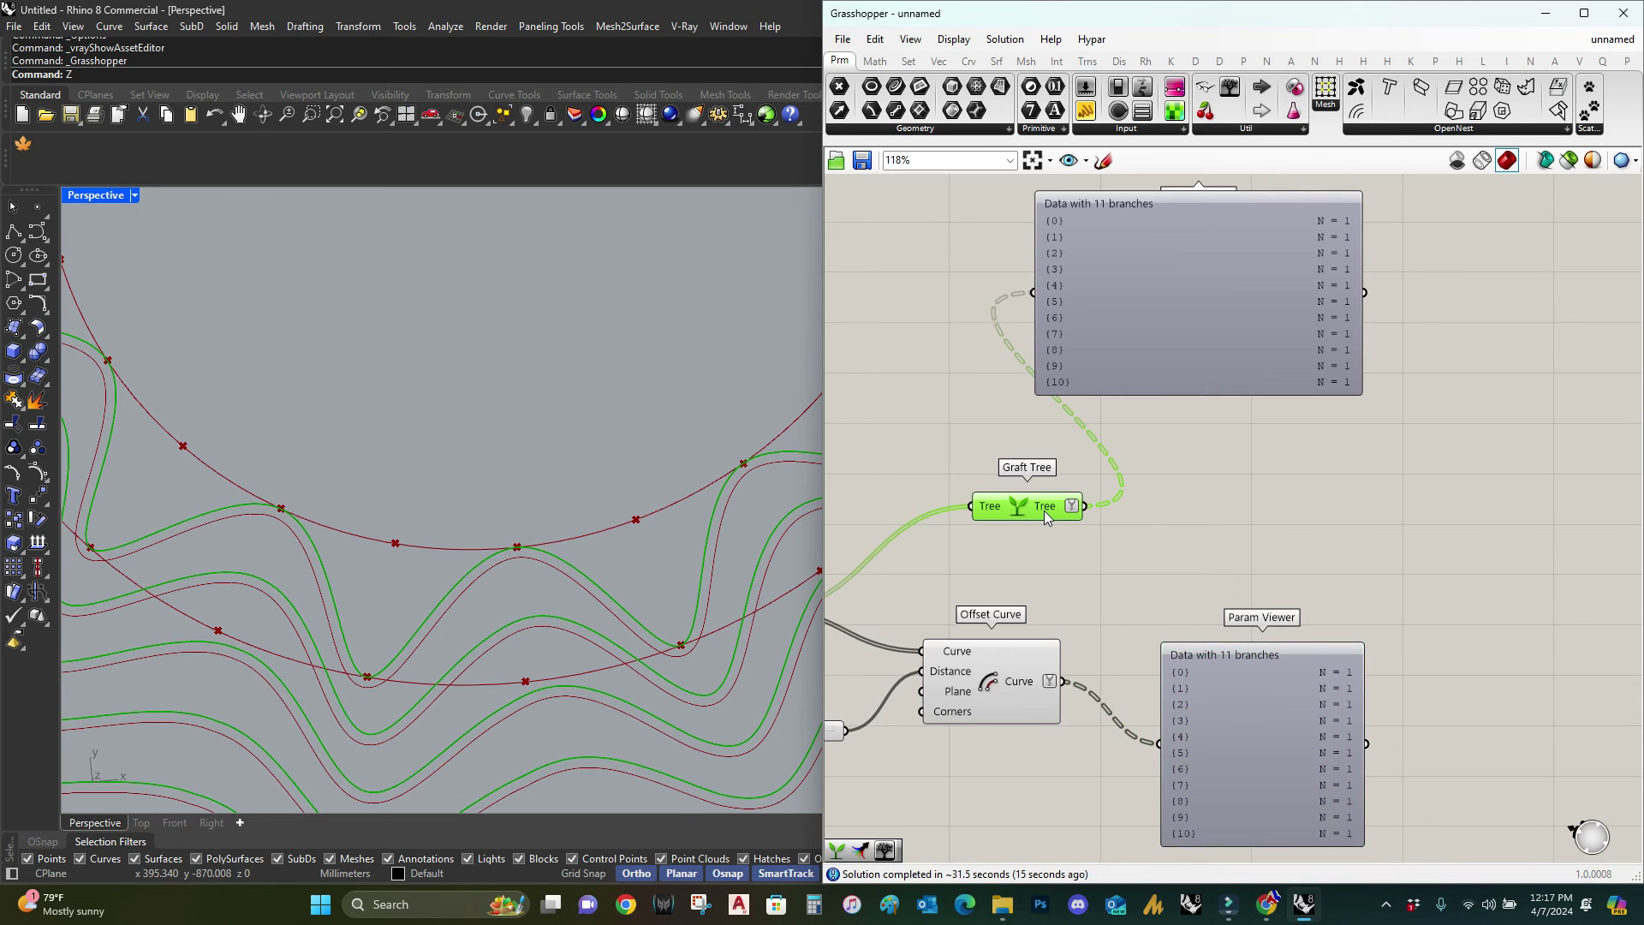
click(1004, 691)
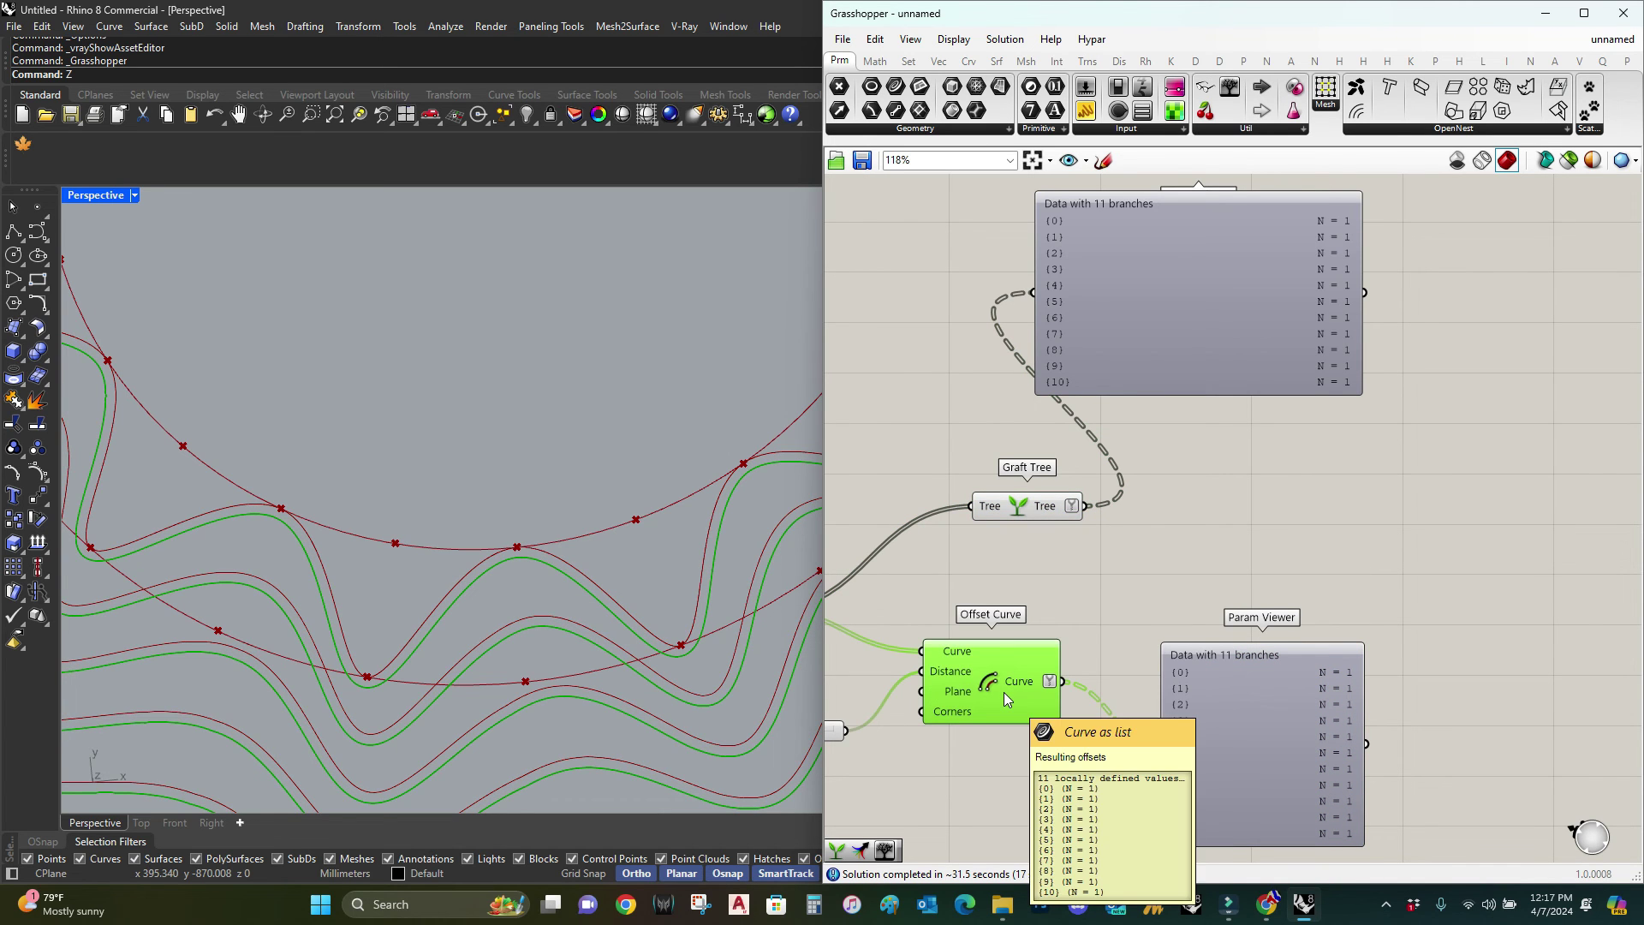
click(1281, 486)
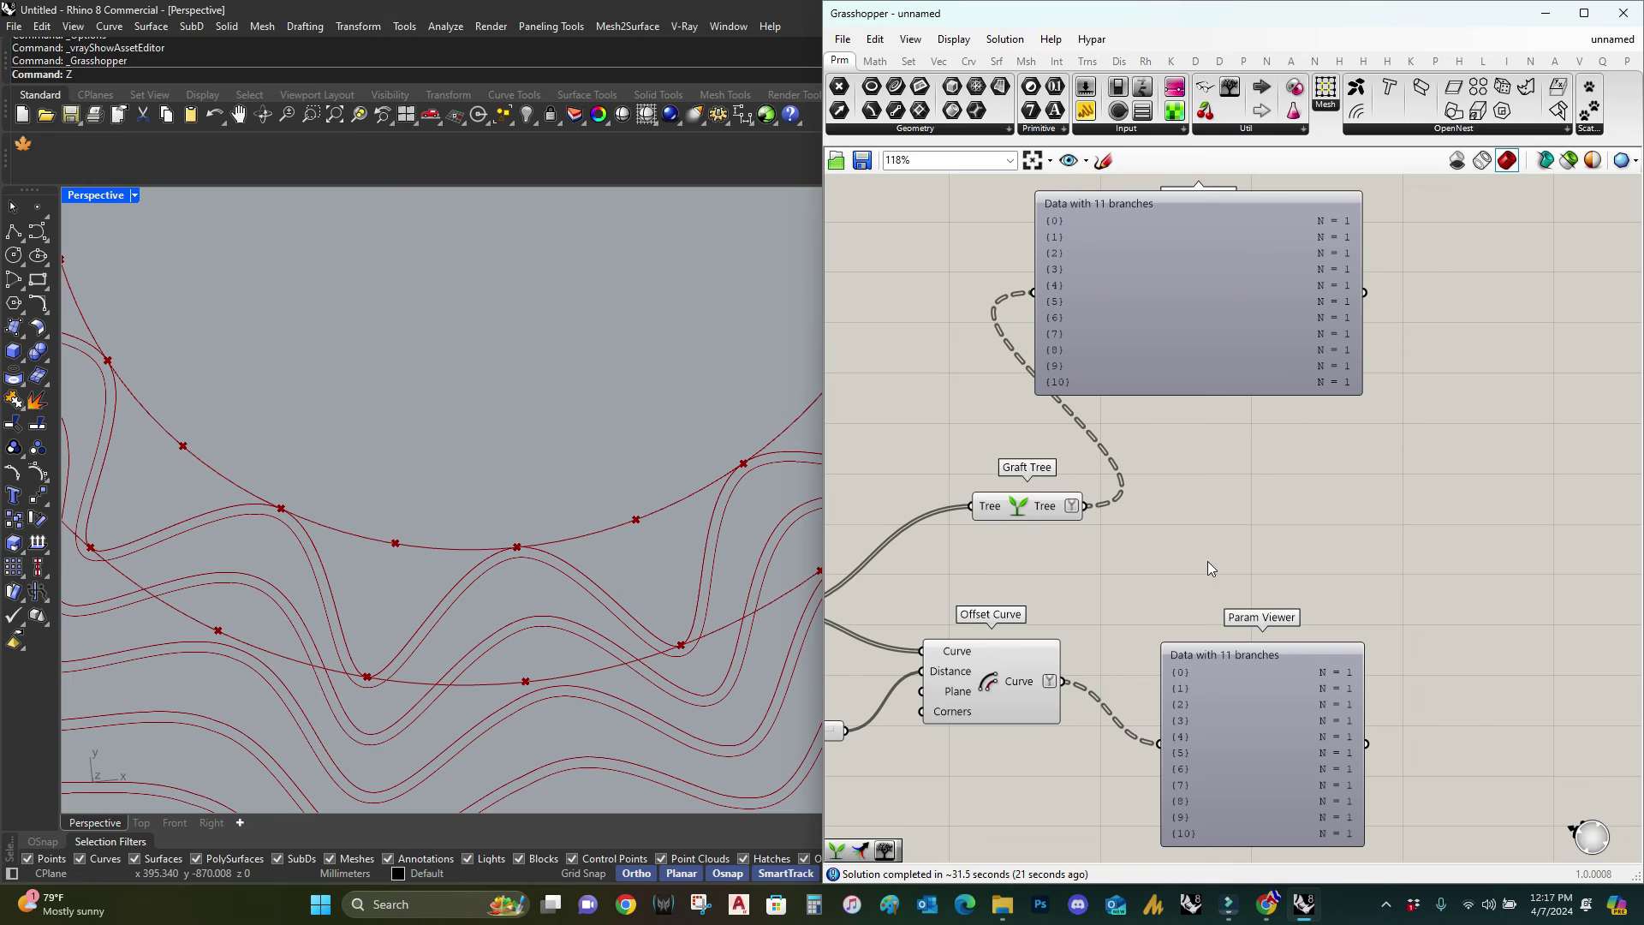
- Add a Loft component and connect both the Graft Tree and Offset Curve outputs to its Curves input
double_click(1292, 517)
text(loft)
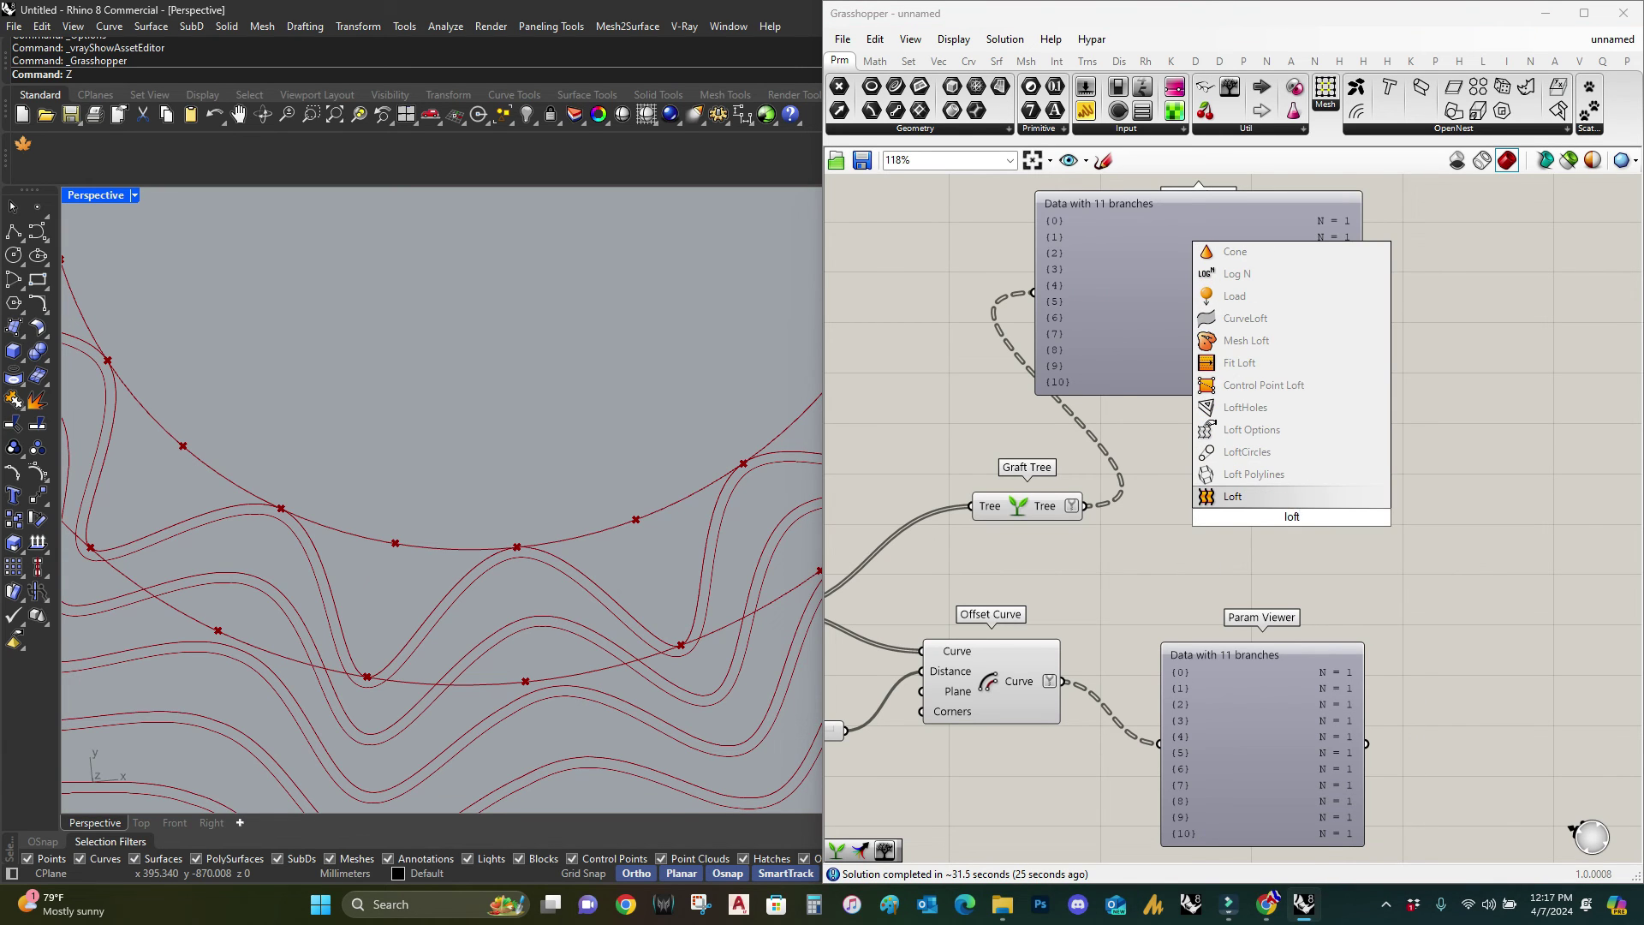
click(1223, 498)
drag(1085, 505, 1235, 507)
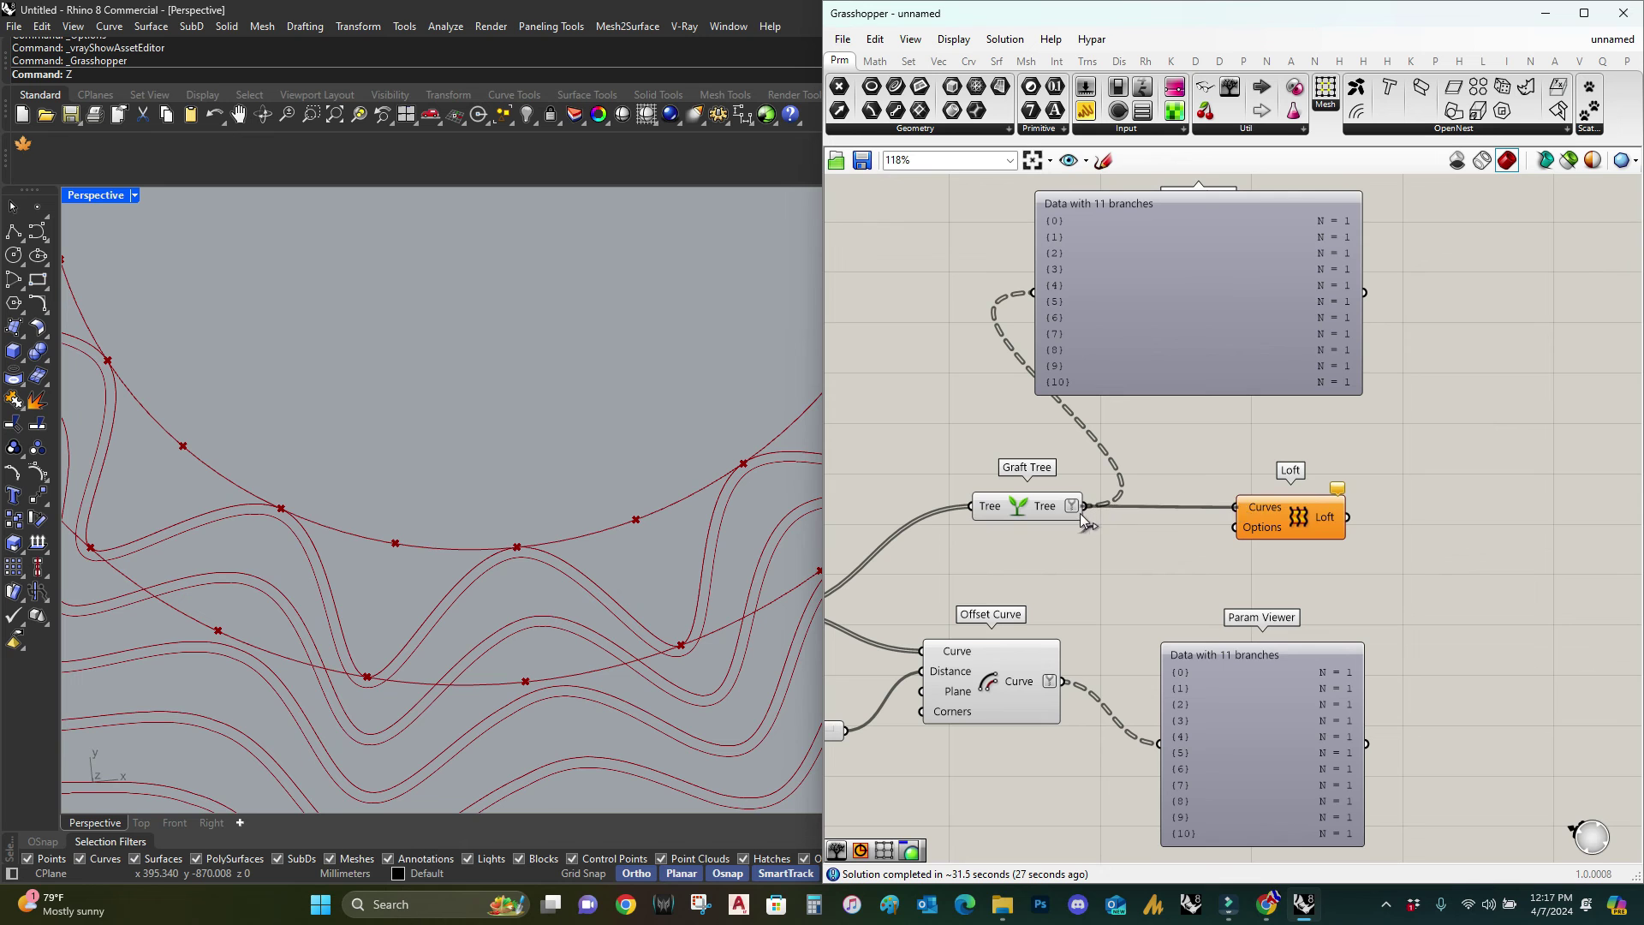
drag(1068, 687, 1235, 505)
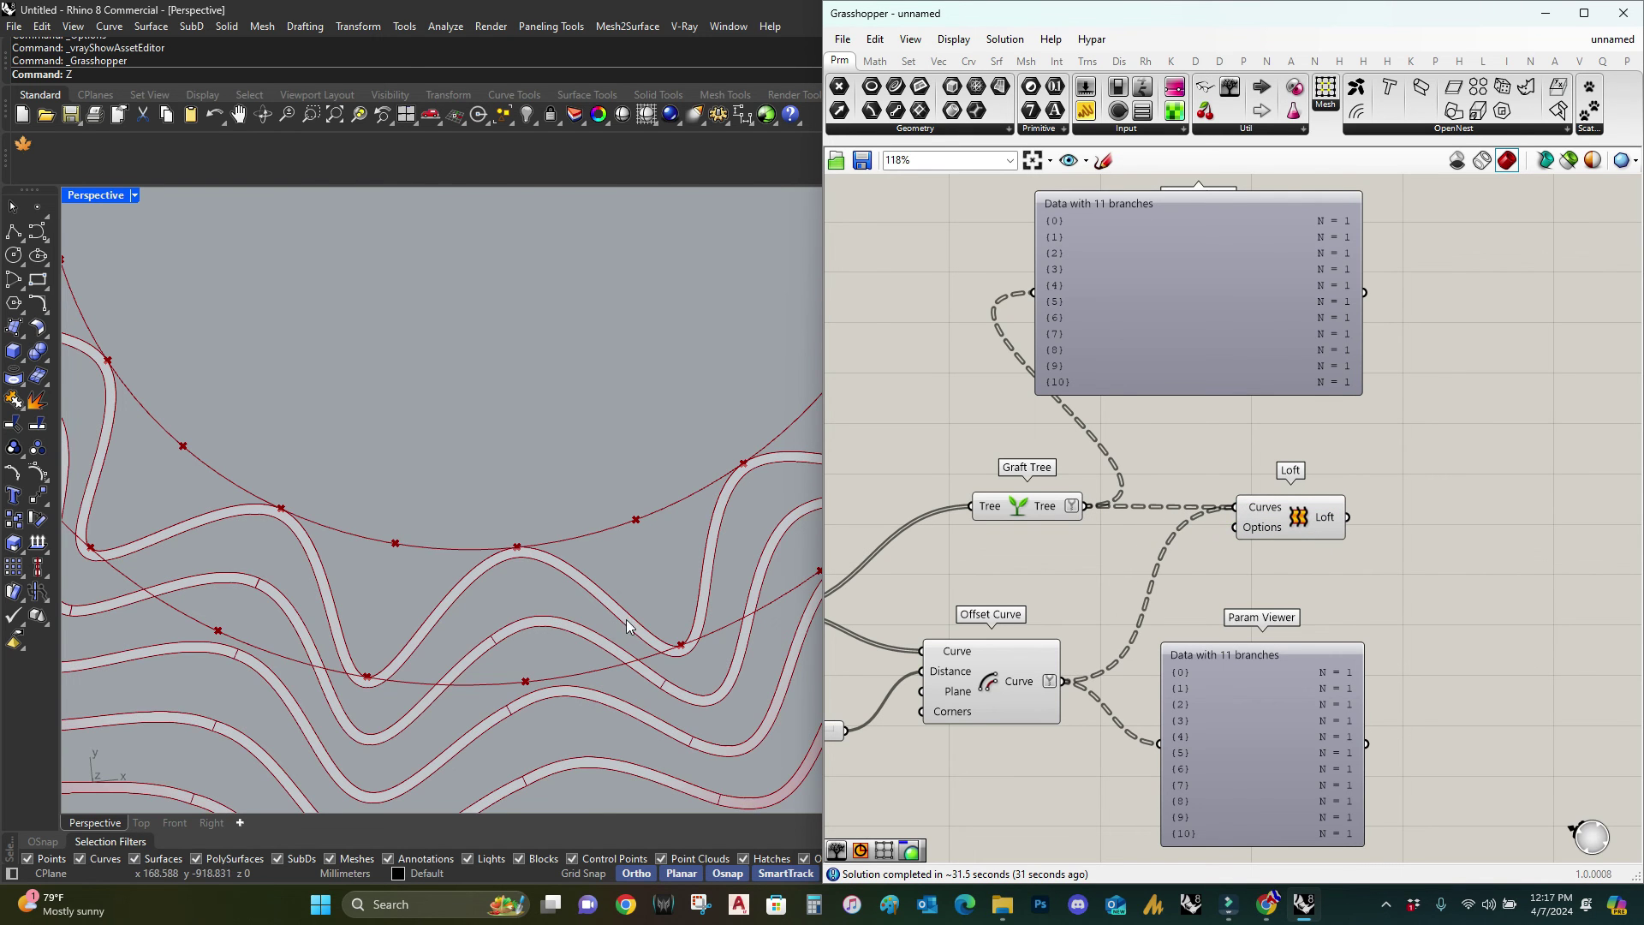
scroll(625, 619, down, 5)
scroll(565, 629, up, 4)
right_drag(516, 493, 531, 495)
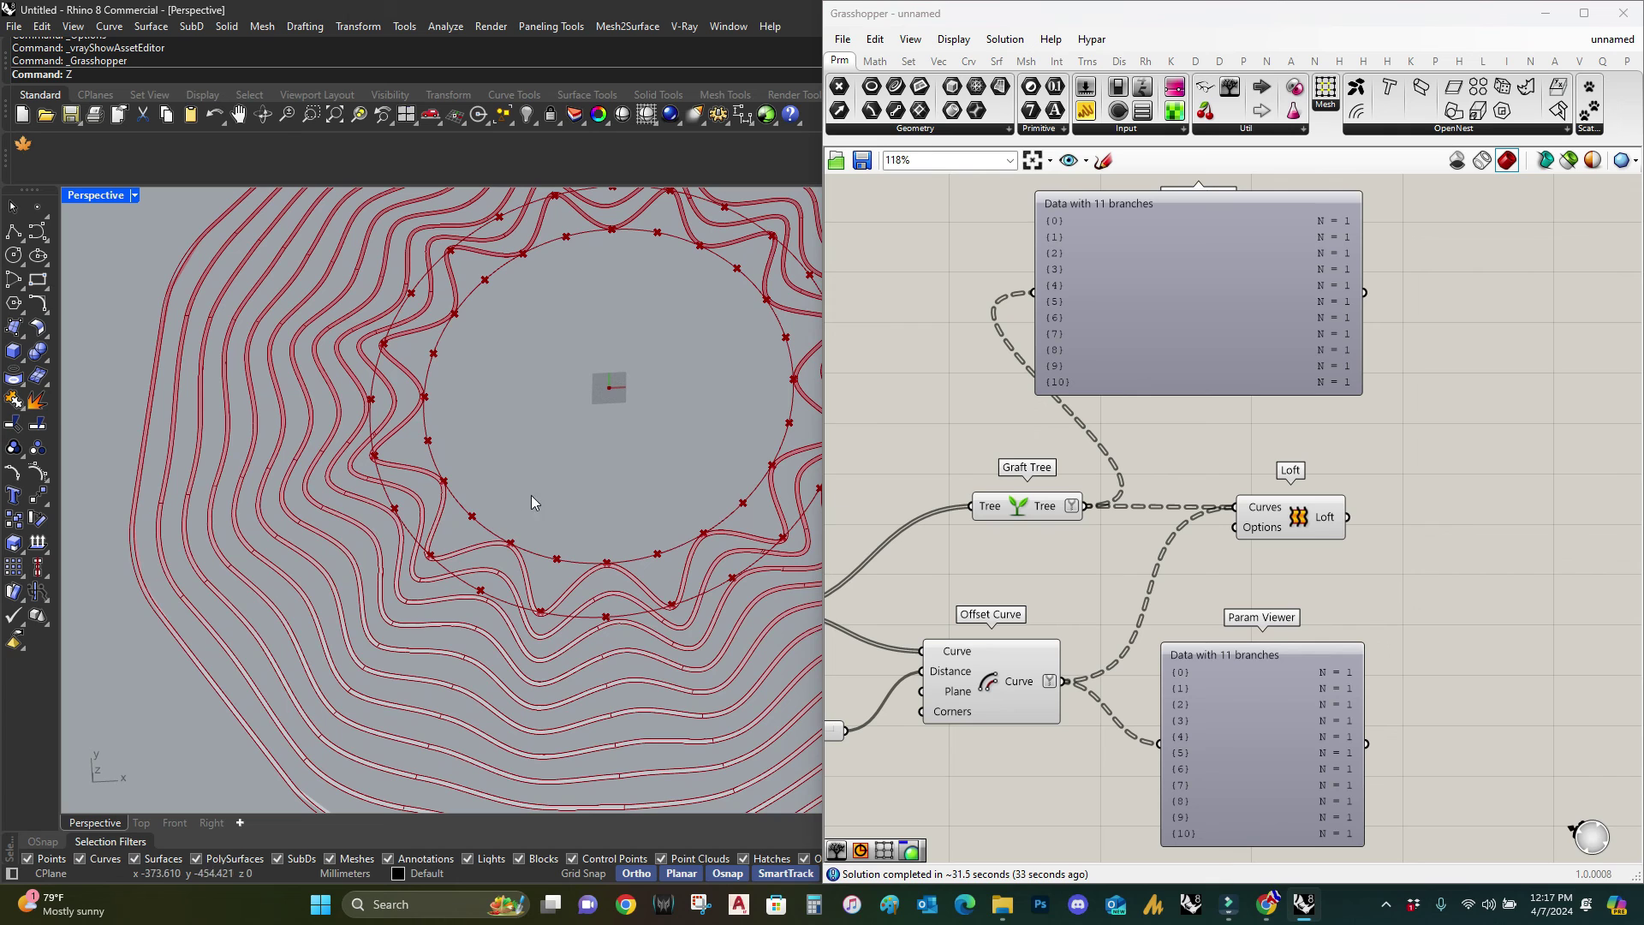
- Add a Custom Preview component and connect the Loft output to its Geometry input
double_click(1425, 529)
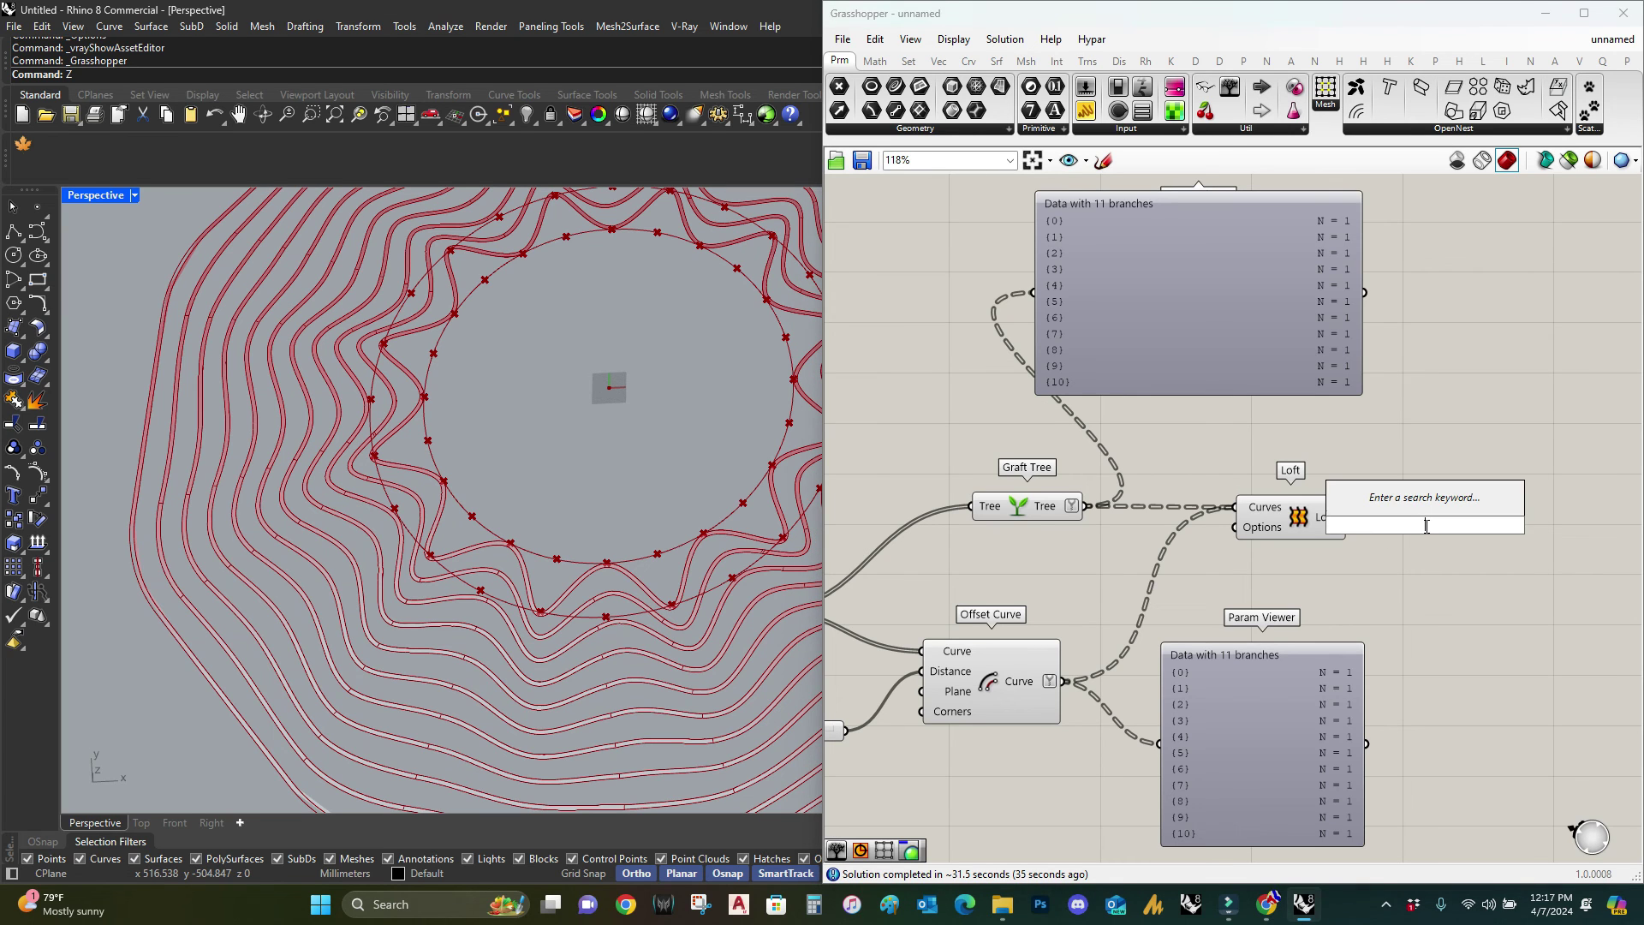
text(color pre)
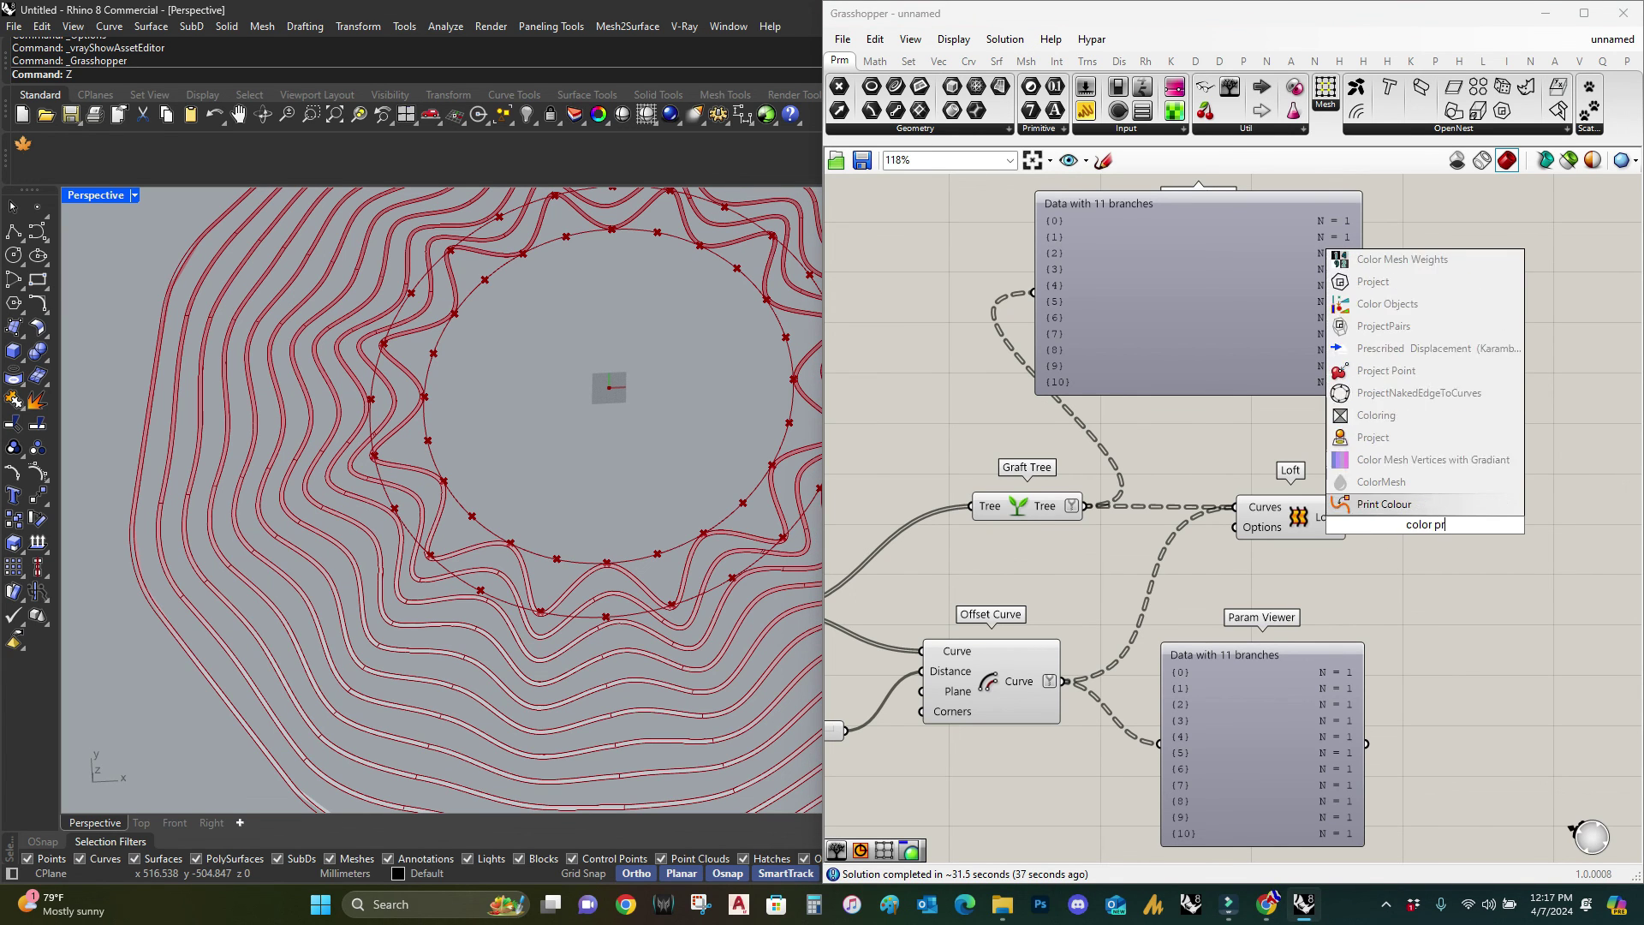
key(BackSpace)
key(BackSpace)
key(BackSpace)
key(BackSpace)
key(BackSpace)
key(BackSpace)
key(BackSpace)
key(BackSpace)
key(BackSpace)
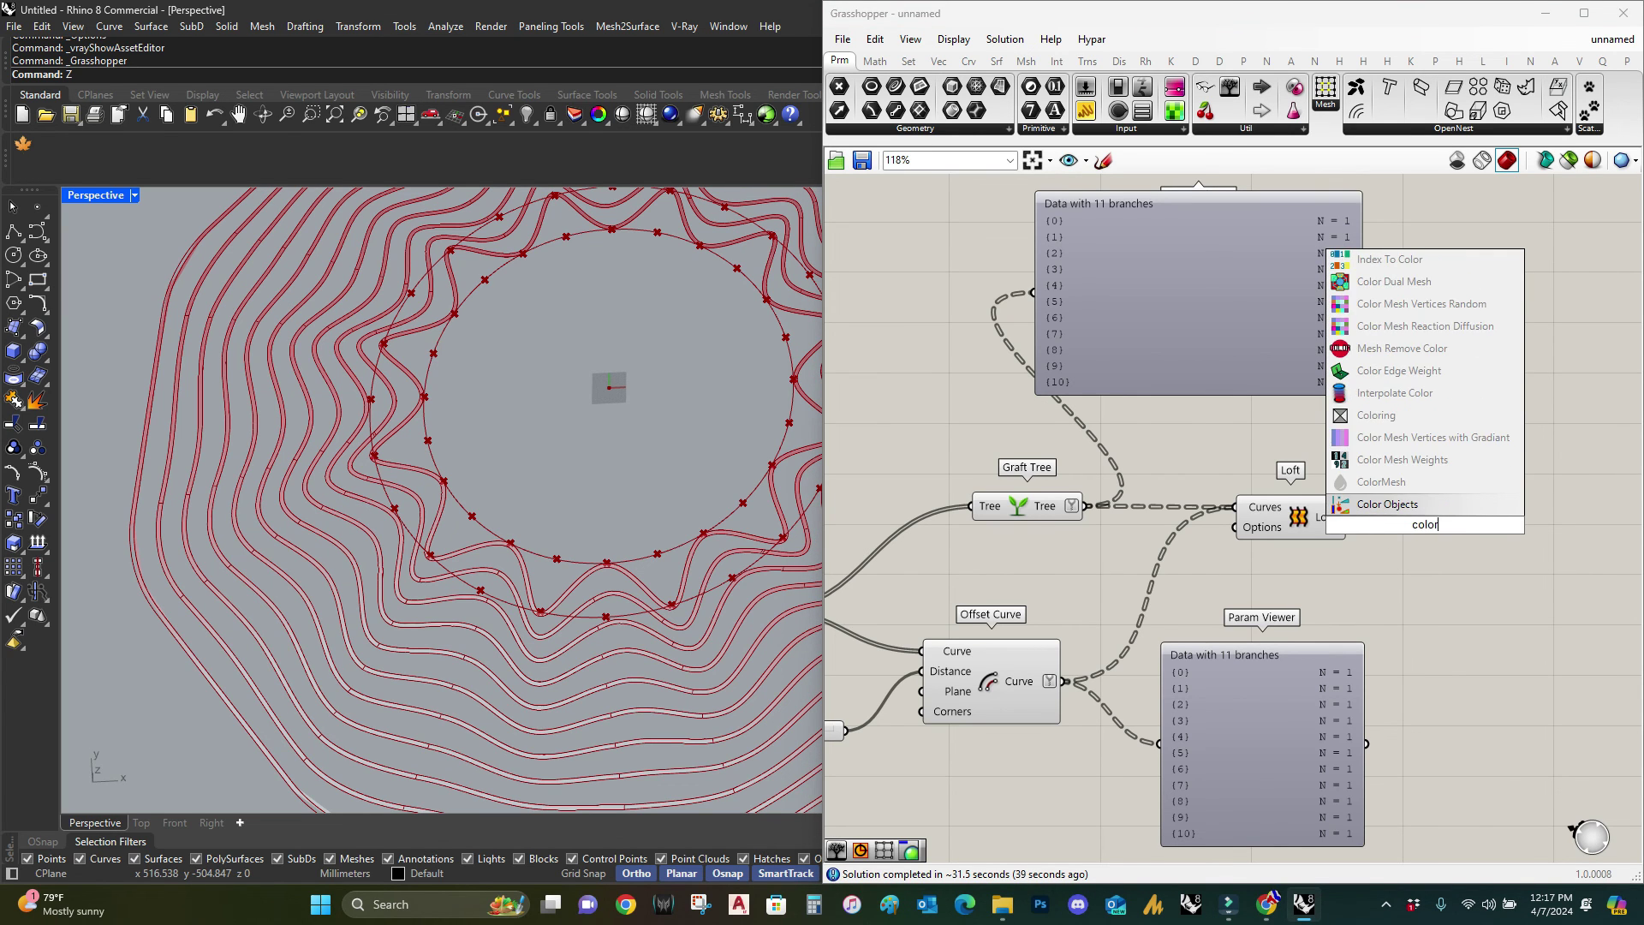
text(preview)
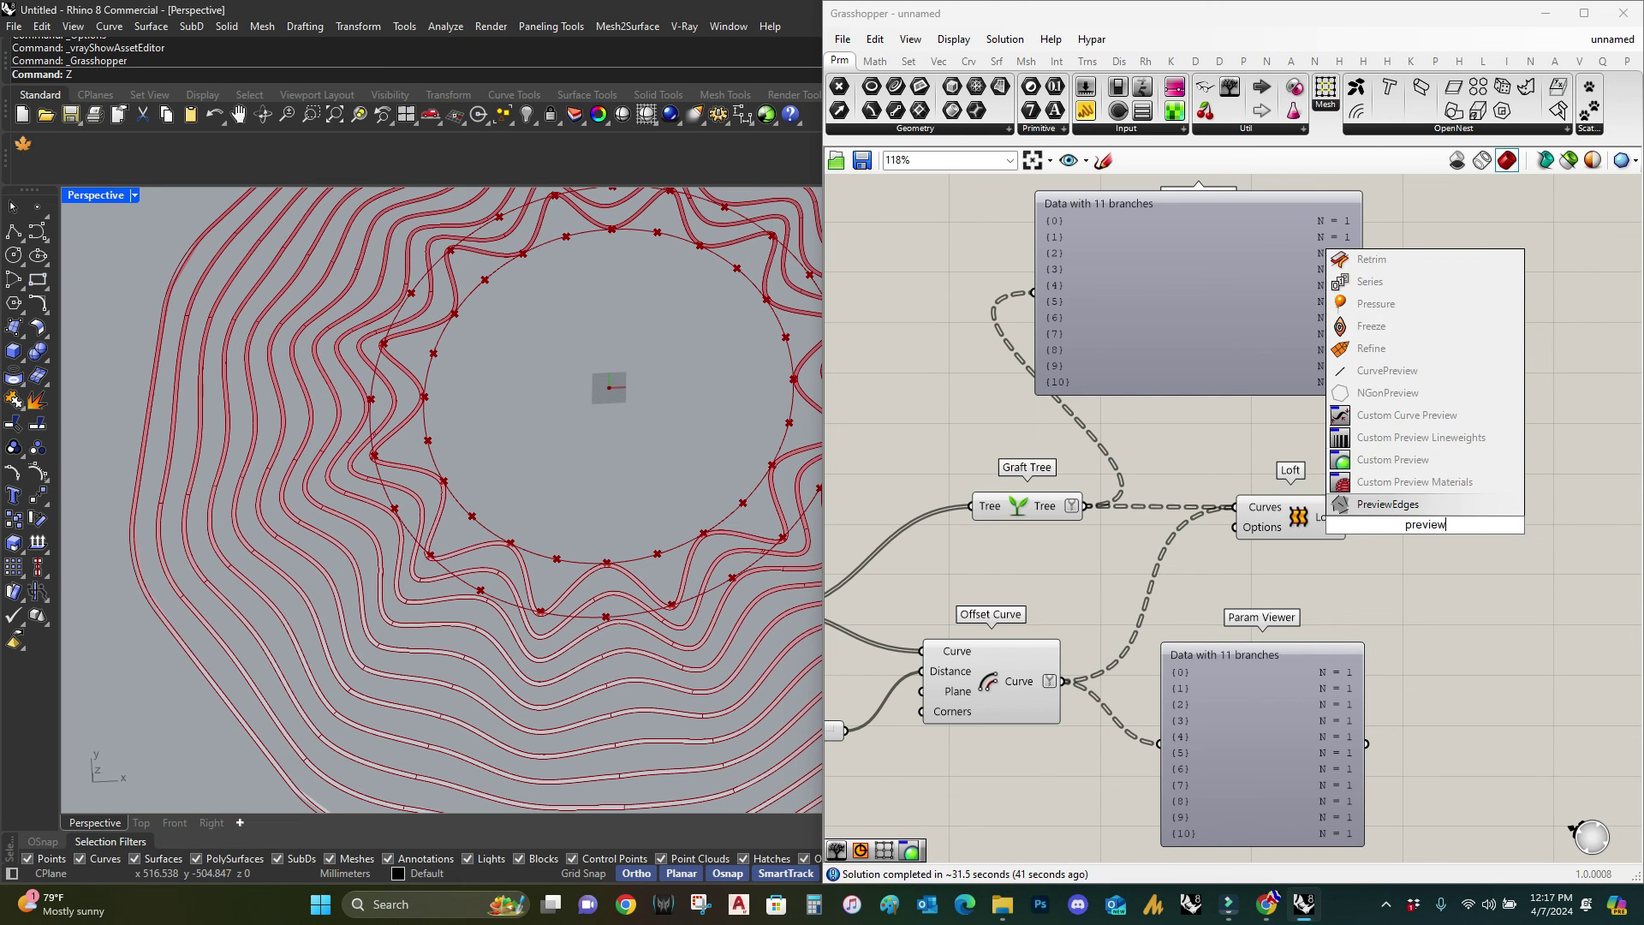
click(1428, 507)
drag(1347, 517, 1380, 515)
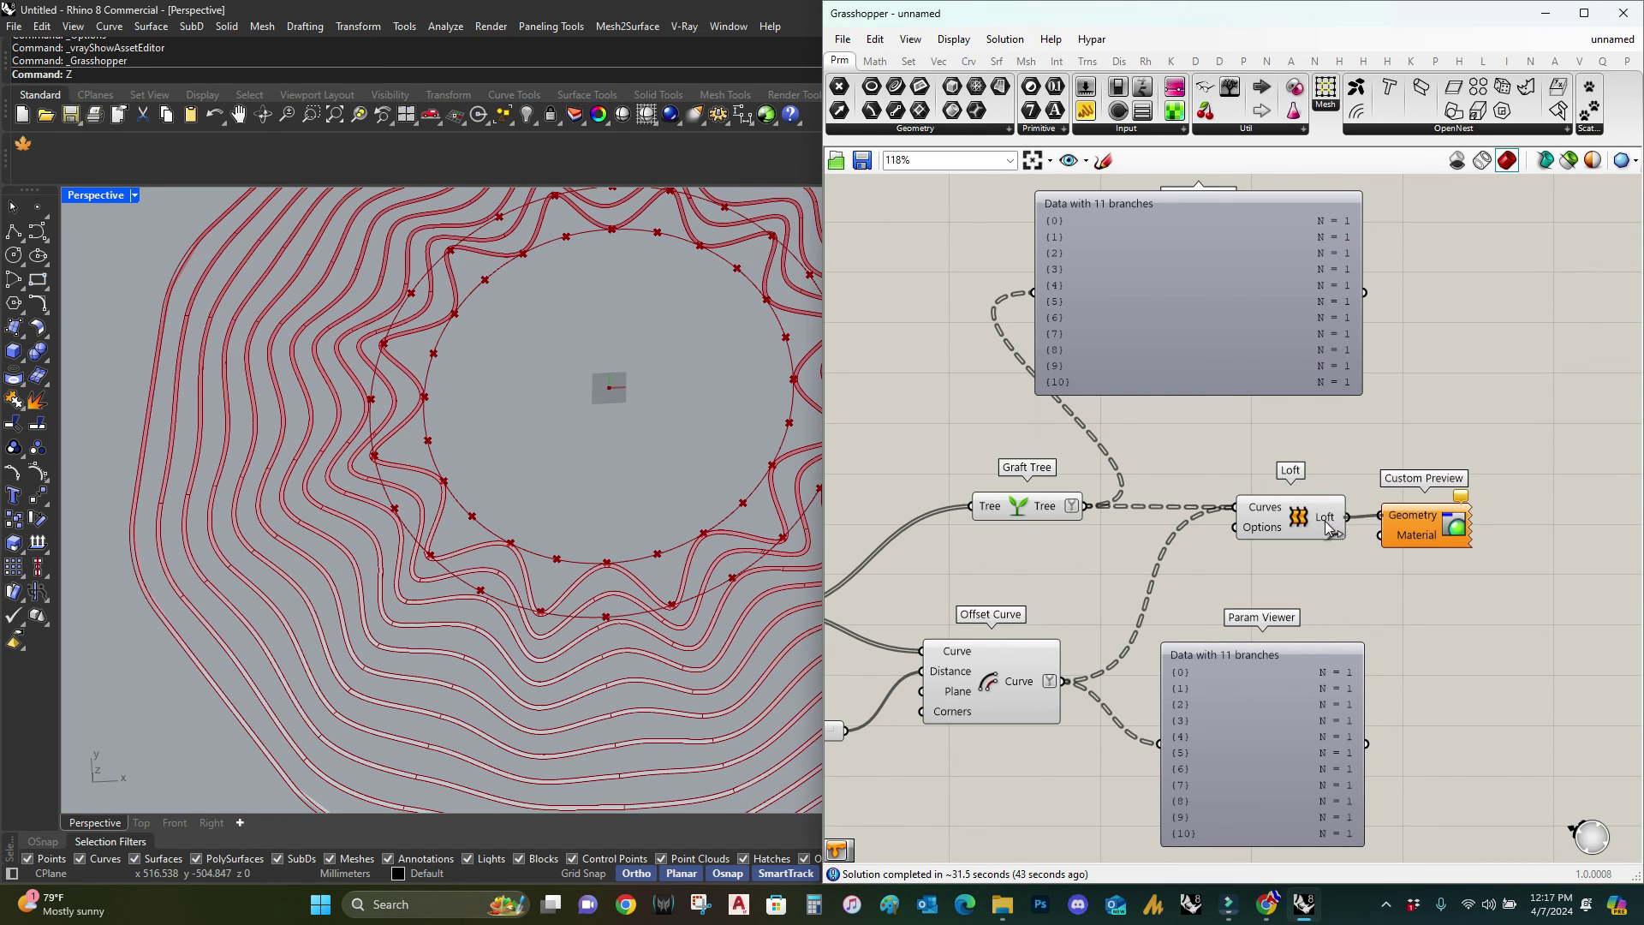
- Add a Colour Swatch below the Custom Preview and connect it to the Material input
double_click(1380, 596)
text(swatch)
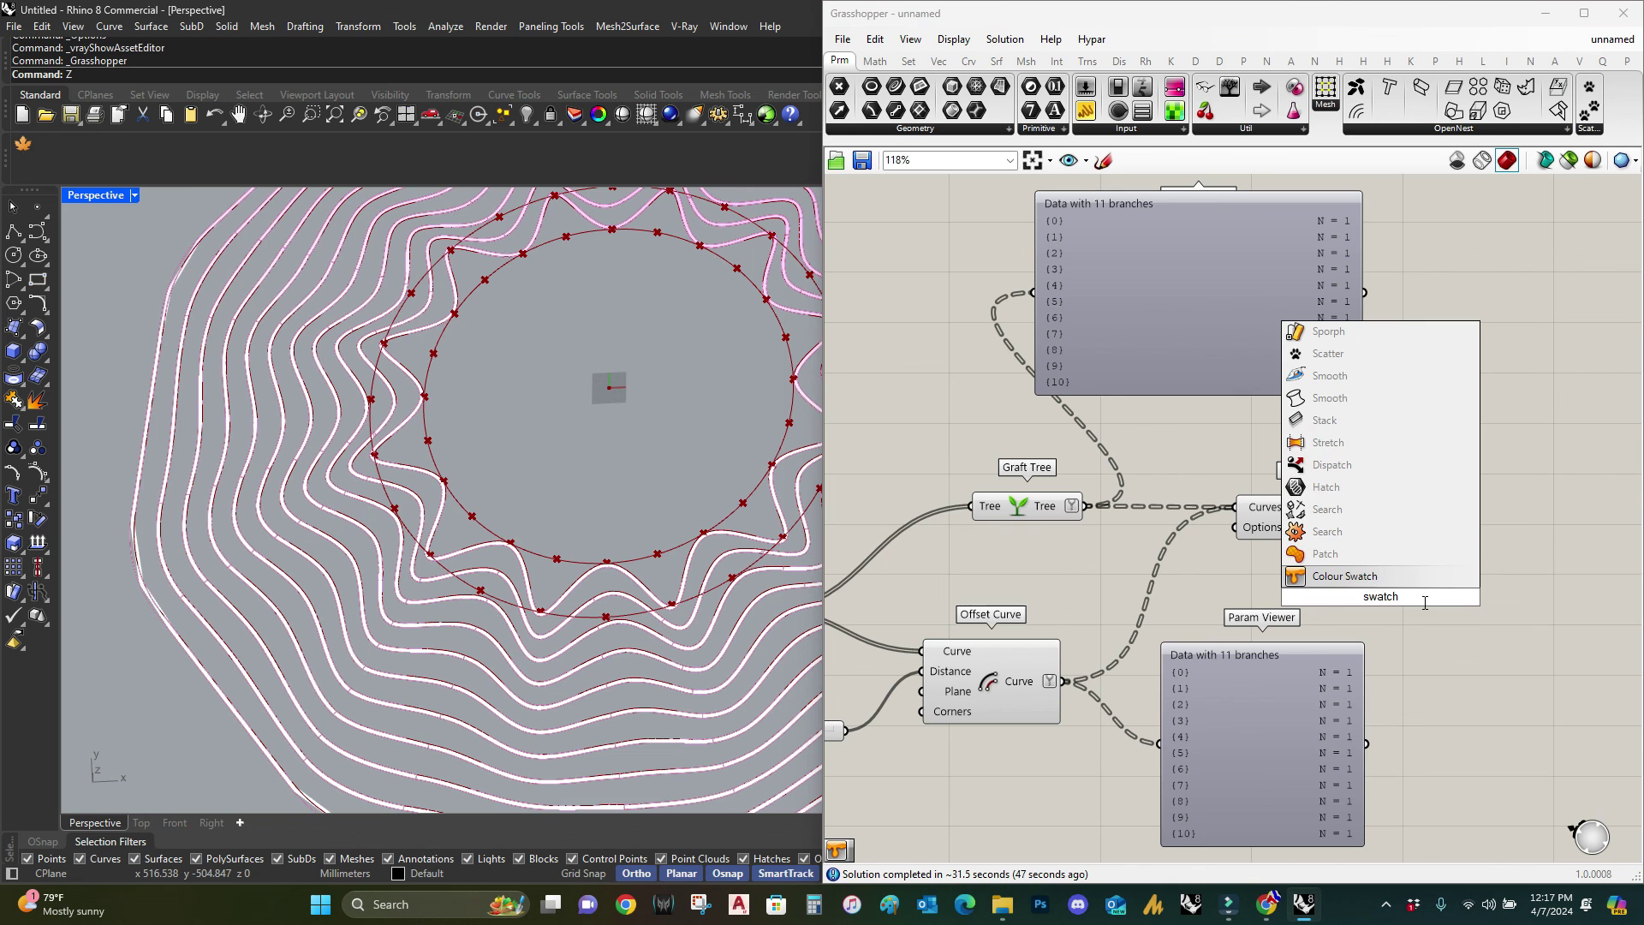
click(1373, 585)
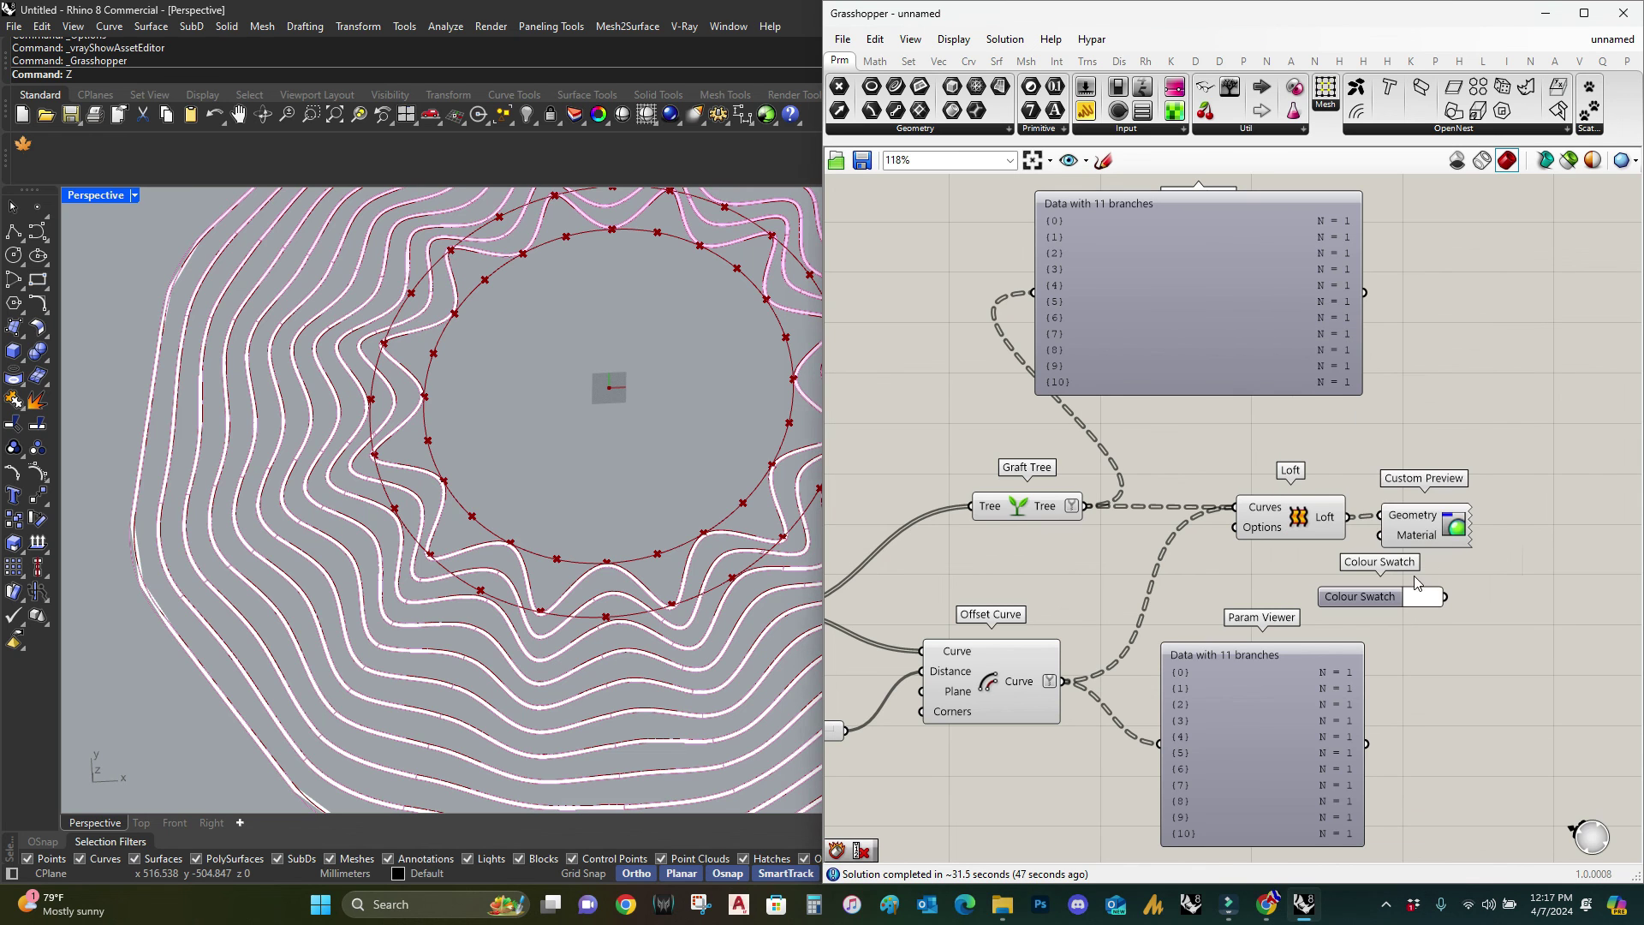
click(1435, 529)
drag(1430, 524, 1445, 597)
click(1378, 671)
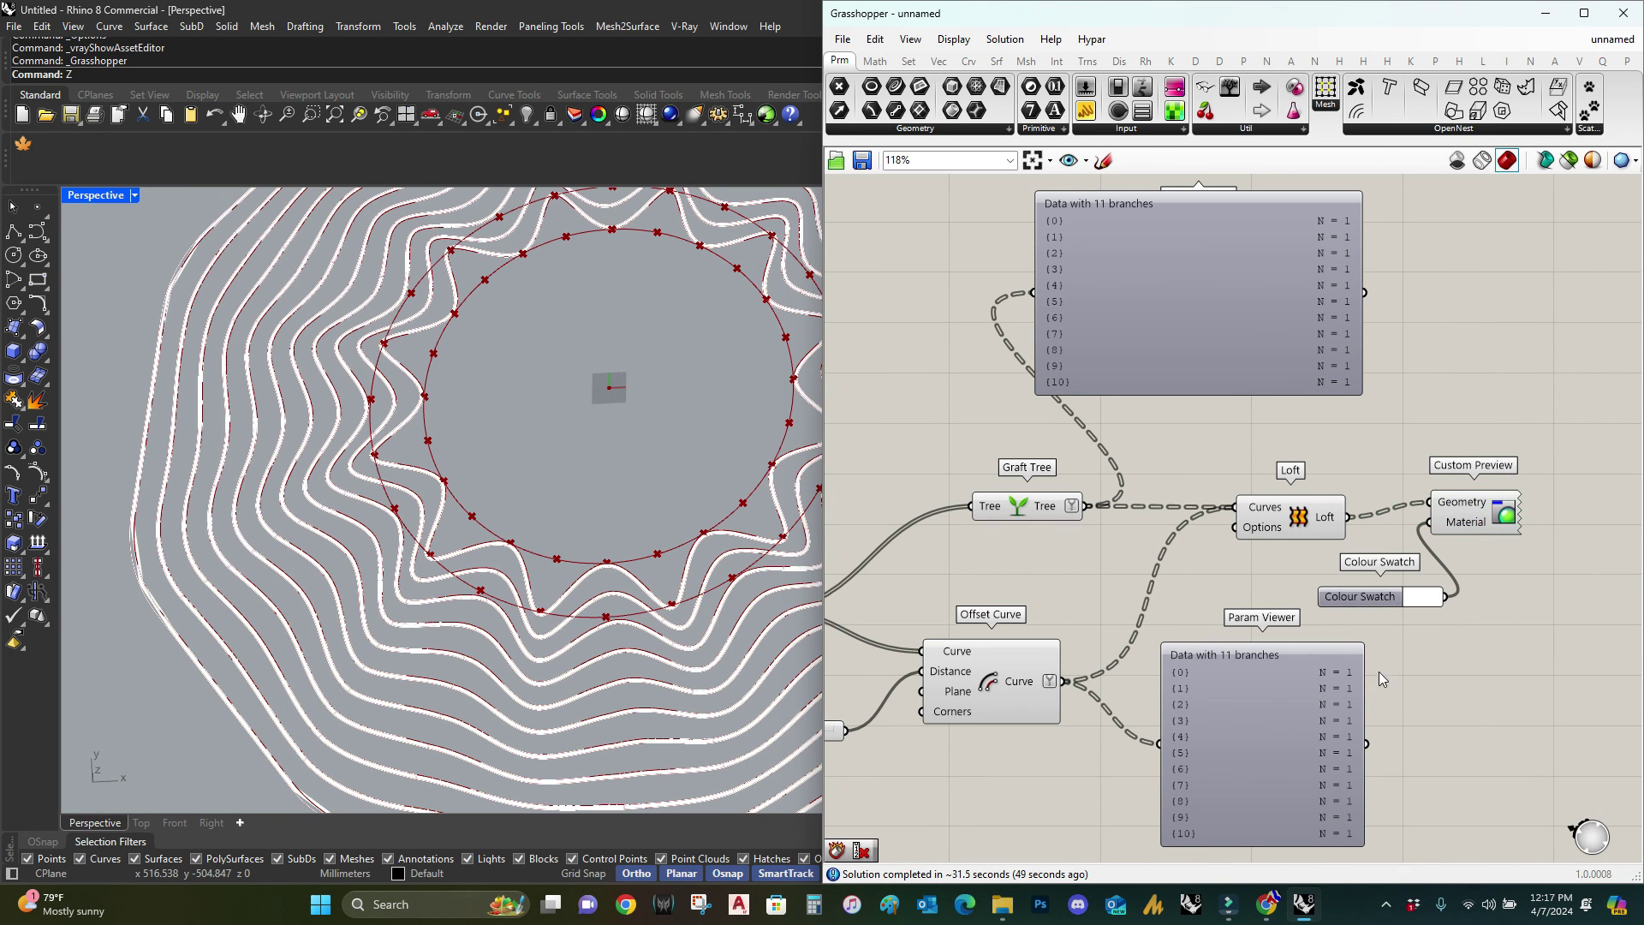
- Set the Colour Swatch to a medium blue and check the recoloured loft bands in the viewport
click(1432, 601)
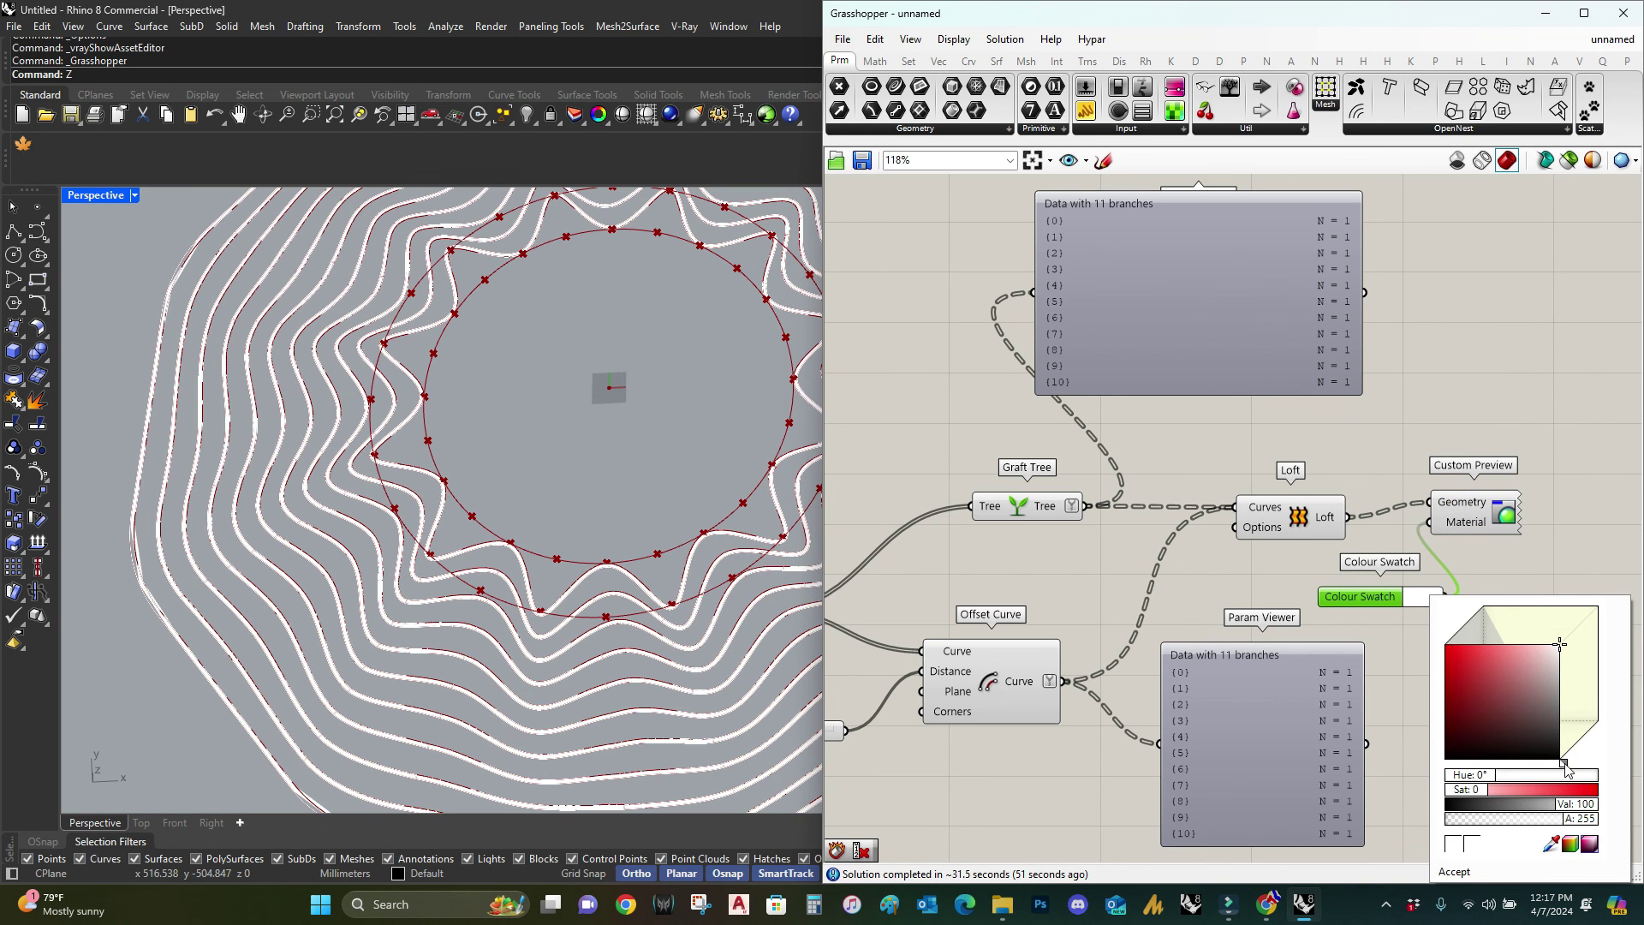
drag(1564, 762, 1586, 740)
click(1496, 660)
click(1462, 868)
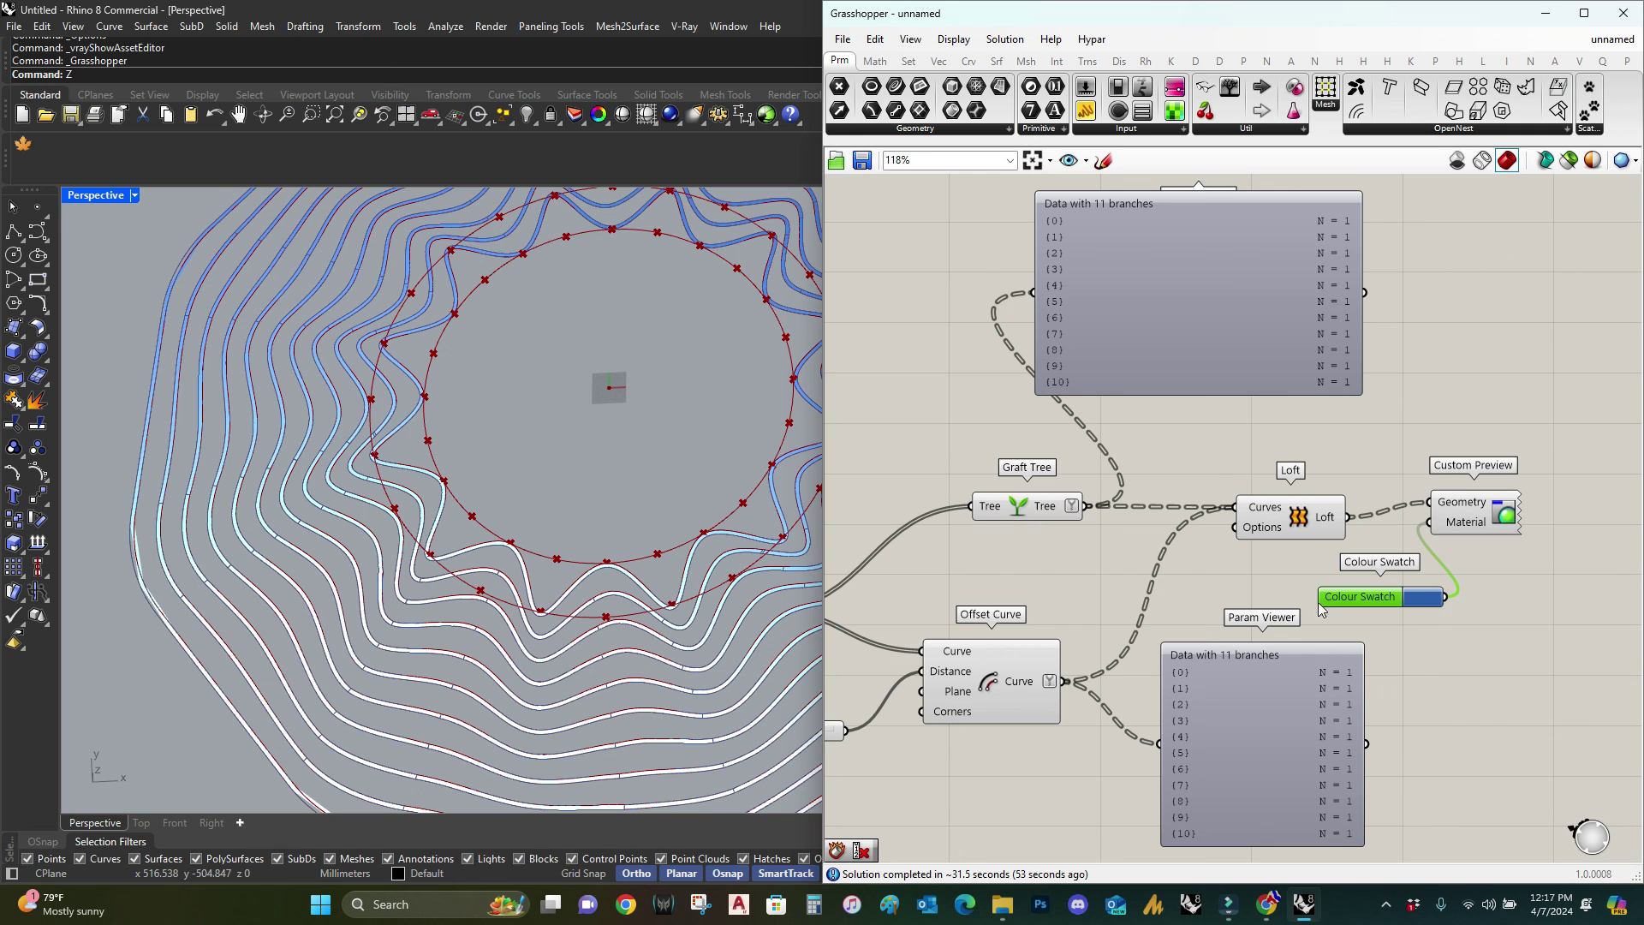
click(1012, 605)
scroll(391, 636, down, 5)
right_drag(390, 636, 431, 636)
scroll(431, 629, up, 5)
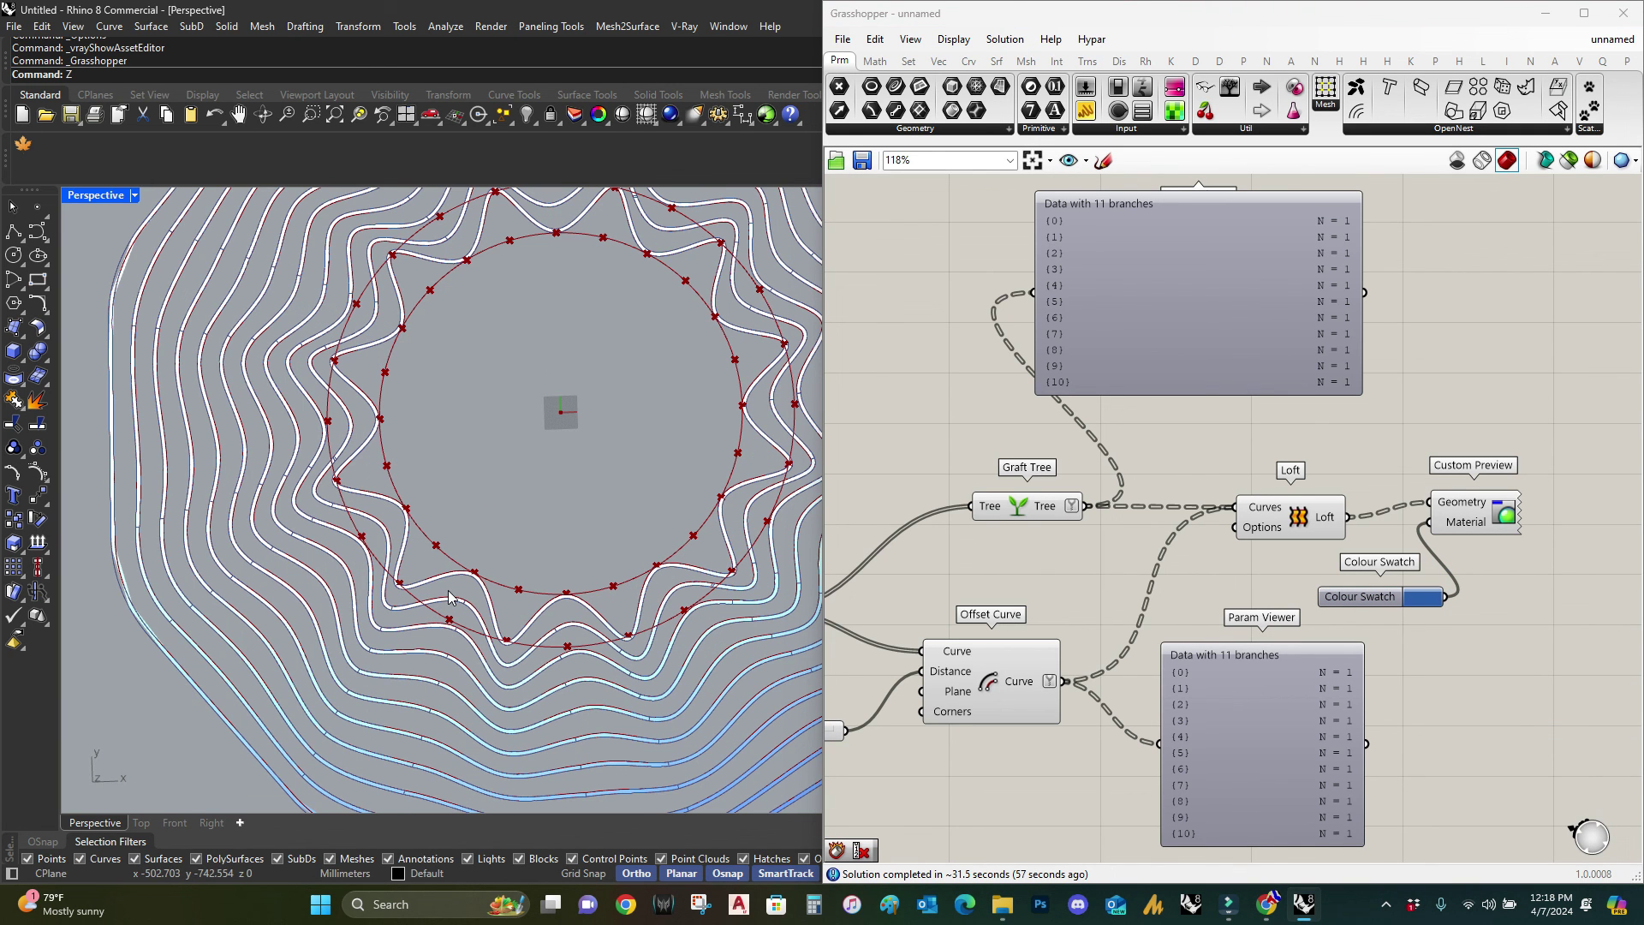
- Place a new Param Viewer above the Circle component and connect it to the Entwine Result output
right_drag(995, 562, 1335, 534)
scroll(1336, 534, down, 4)
right_drag(843, 548, 1164, 557)
scroll(1086, 373, up, 5)
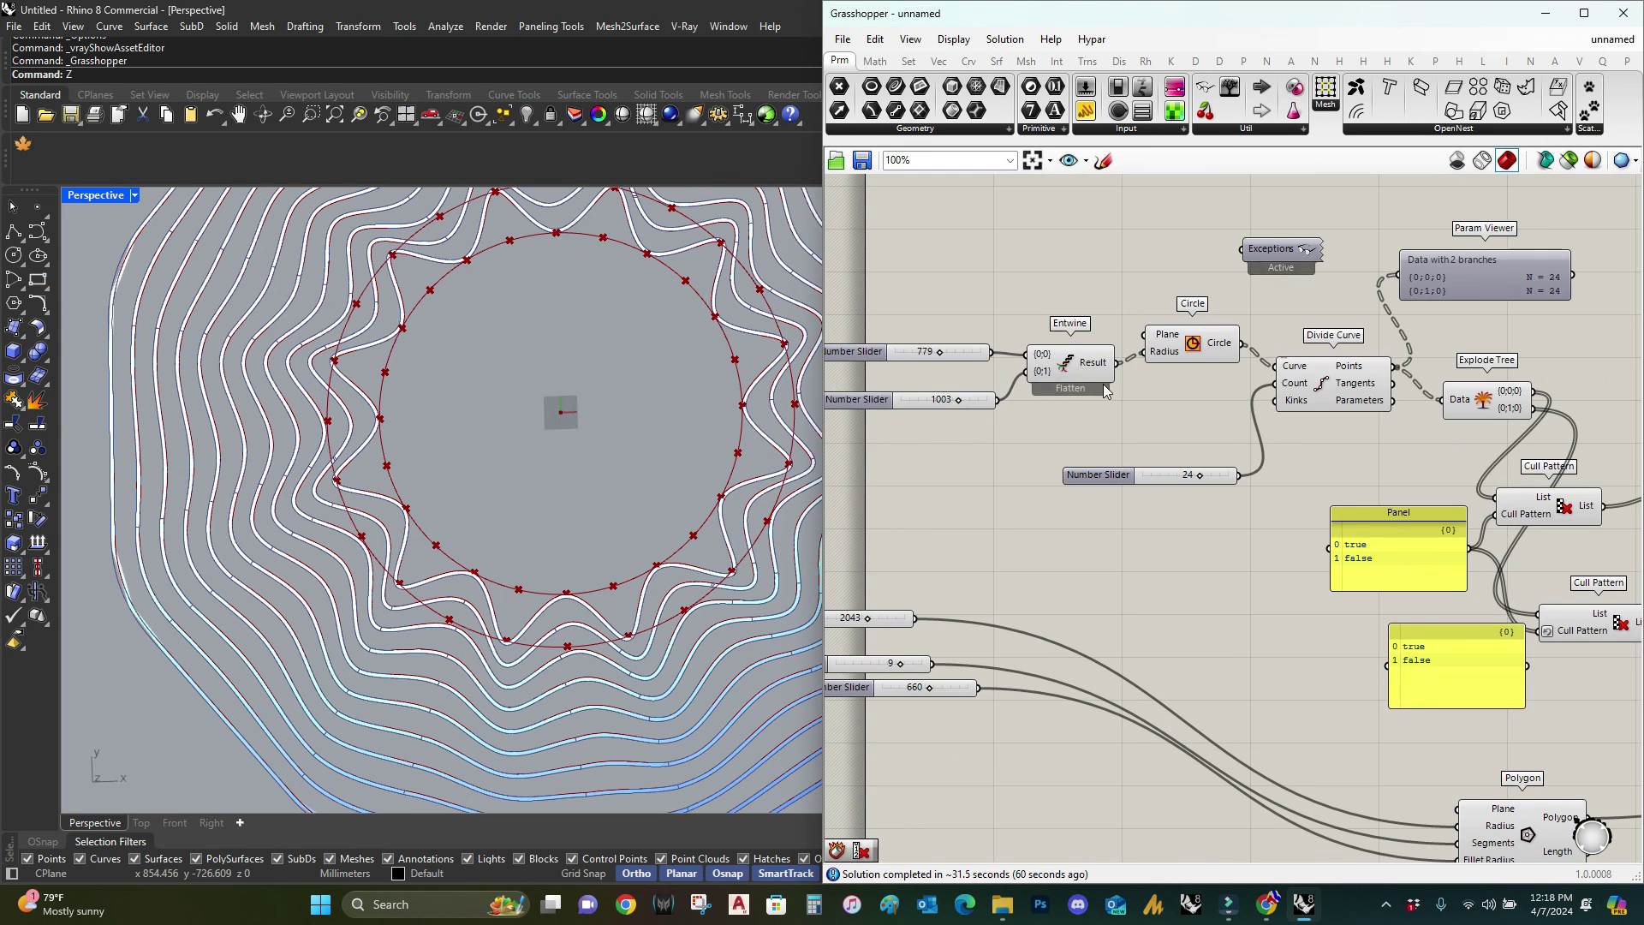
click(1228, 87)
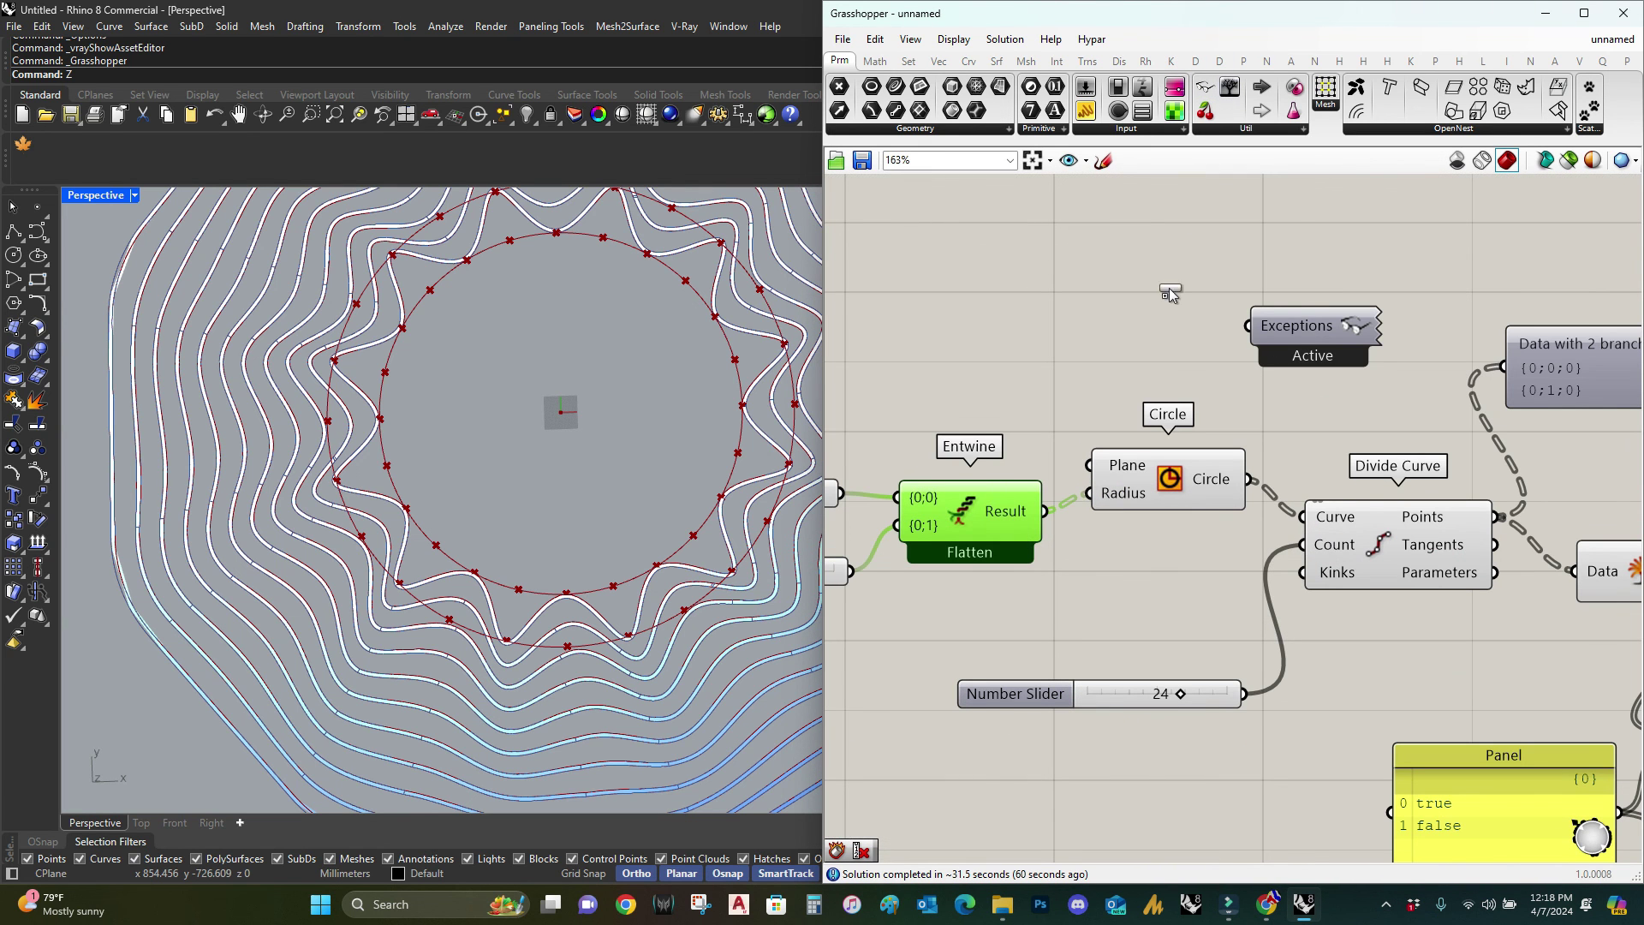
click(1167, 287)
drag(1026, 289, 1045, 511)
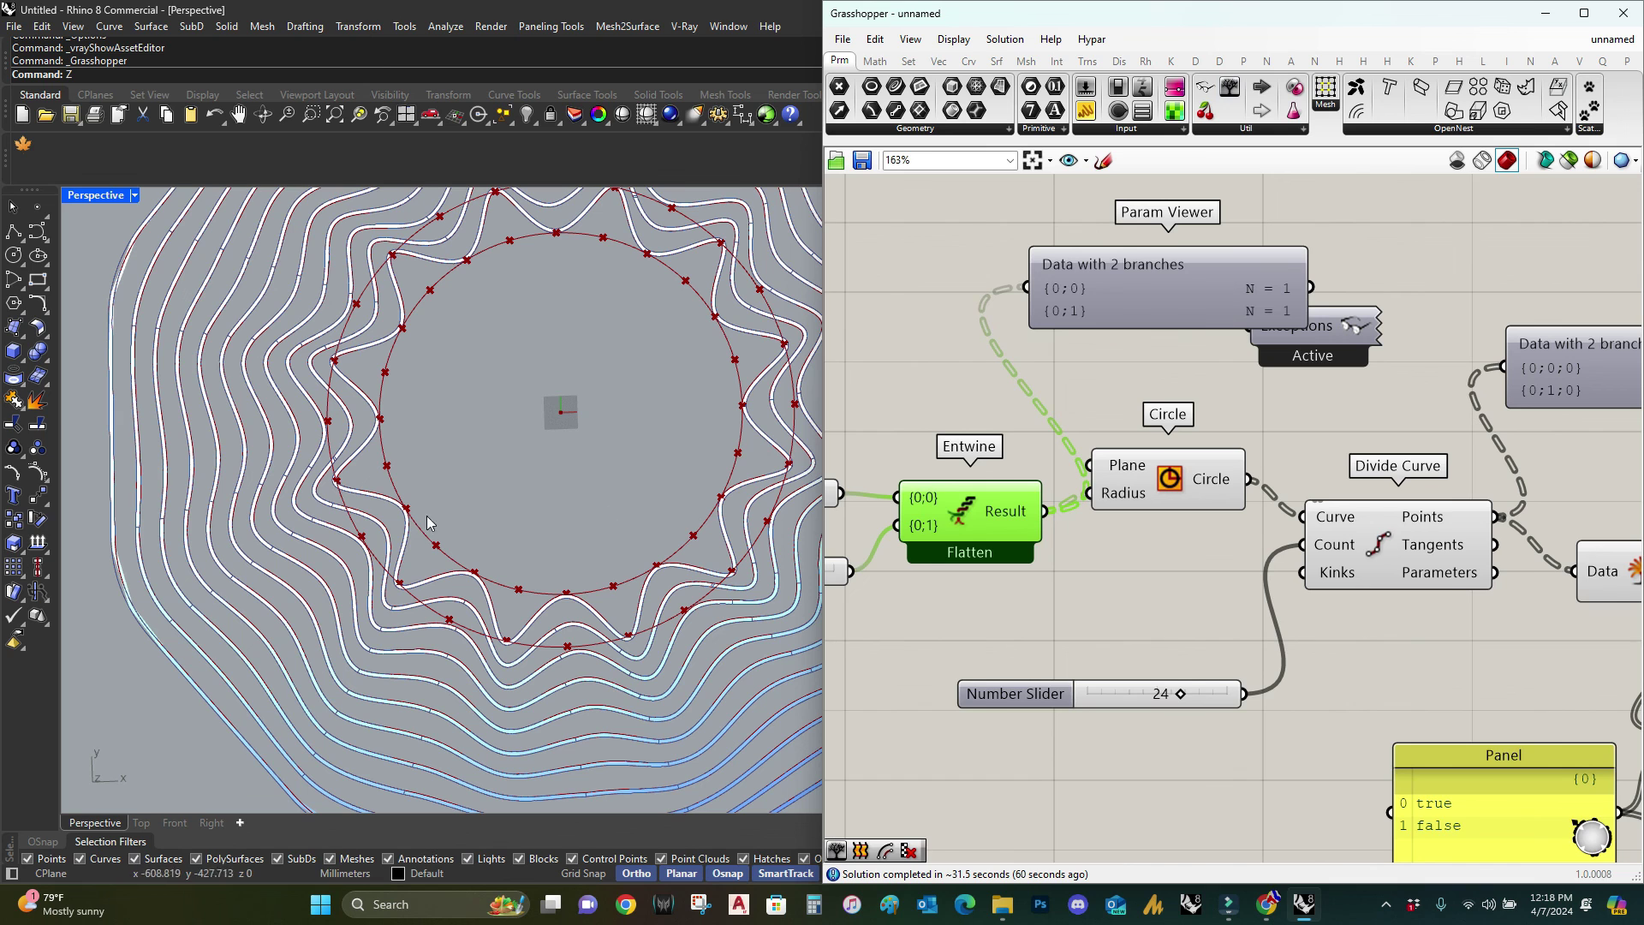
right_drag(1220, 412, 1266, 398)
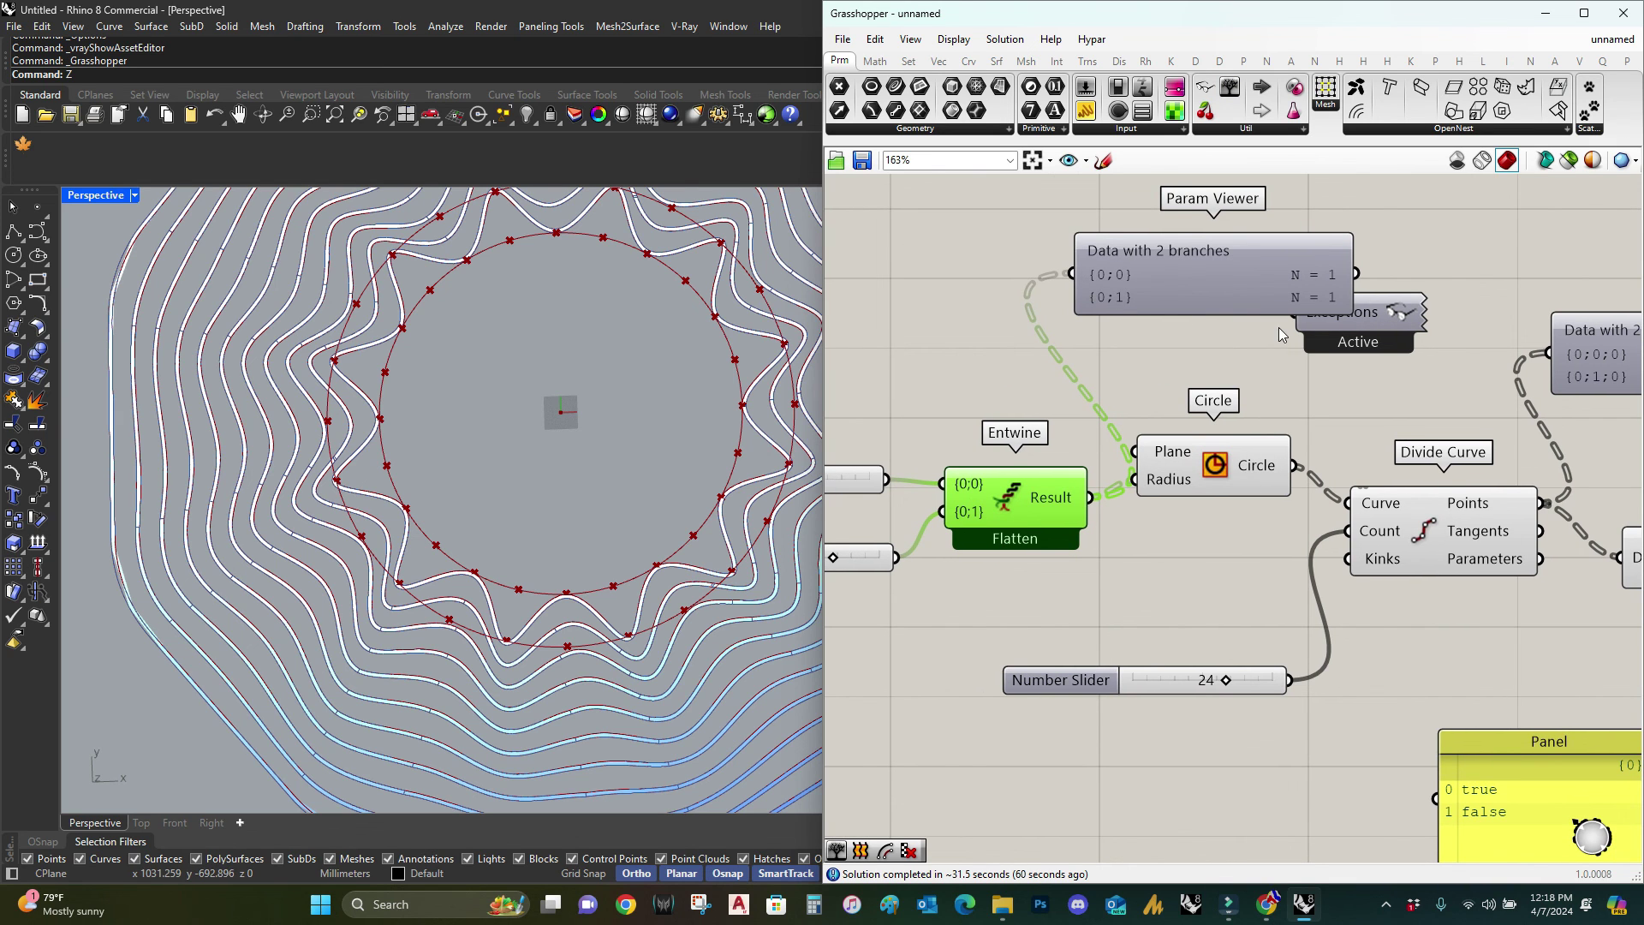
- Move the new Param Viewer clear of the Exceptions component and rewire its input to the Circle output
drag(1159, 297, 1358, 194)
right_drag(1360, 243, 1276, 357)
drag(1169, 290, 1199, 567)
right_drag(904, 623, 1077, 575)
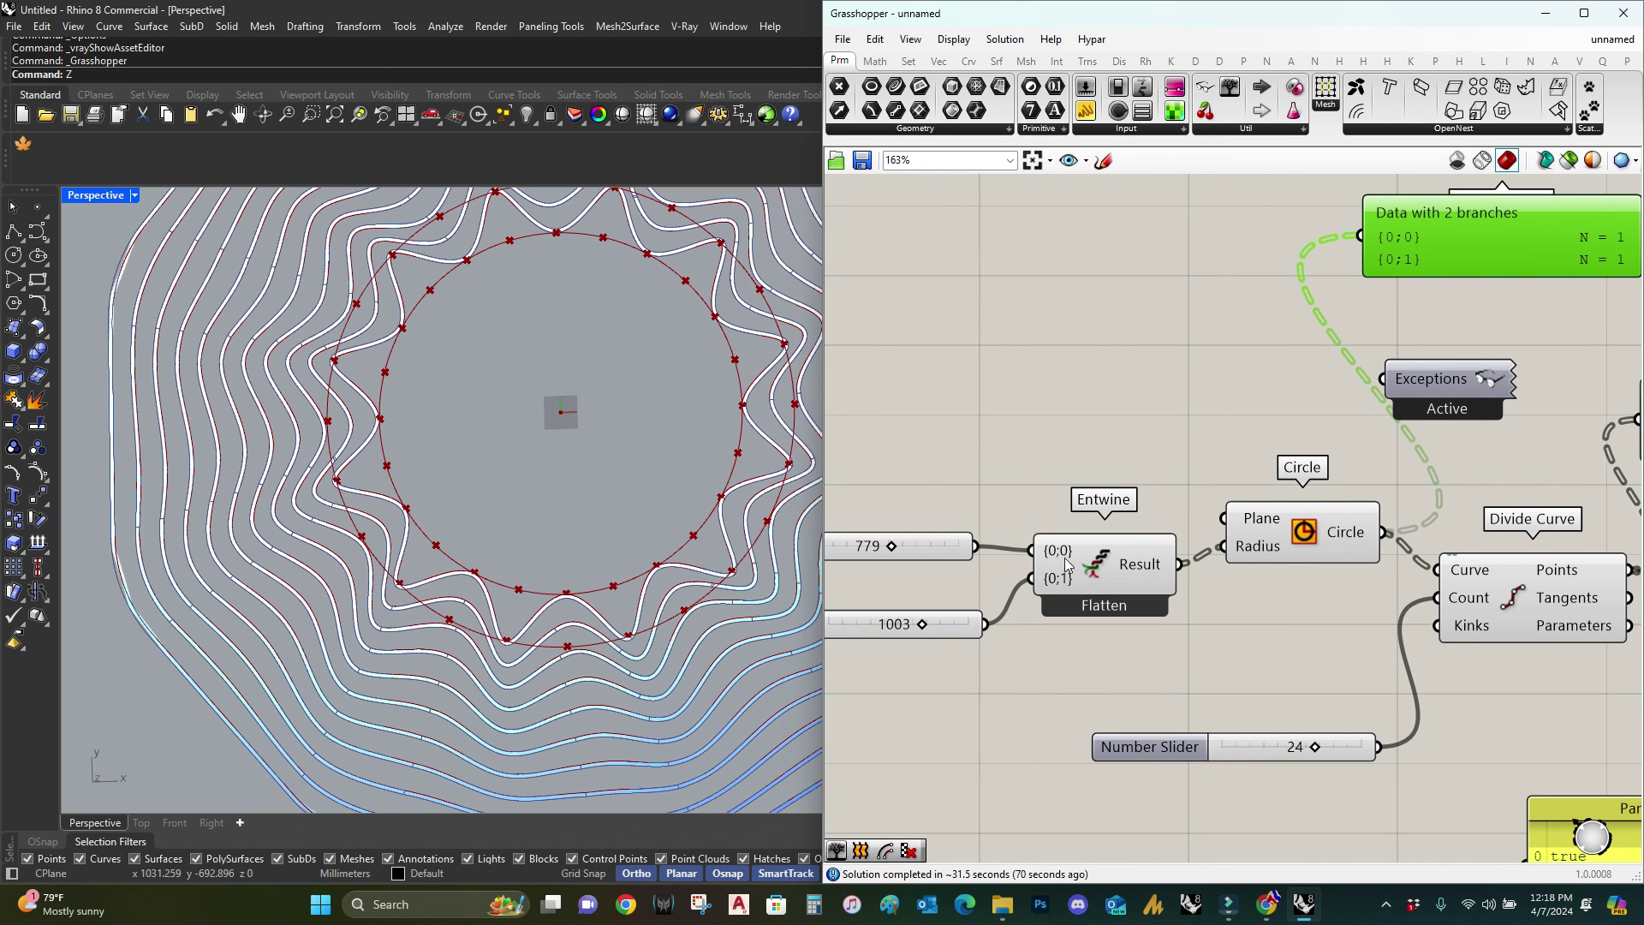
right_drag(1287, 523, 1162, 503)
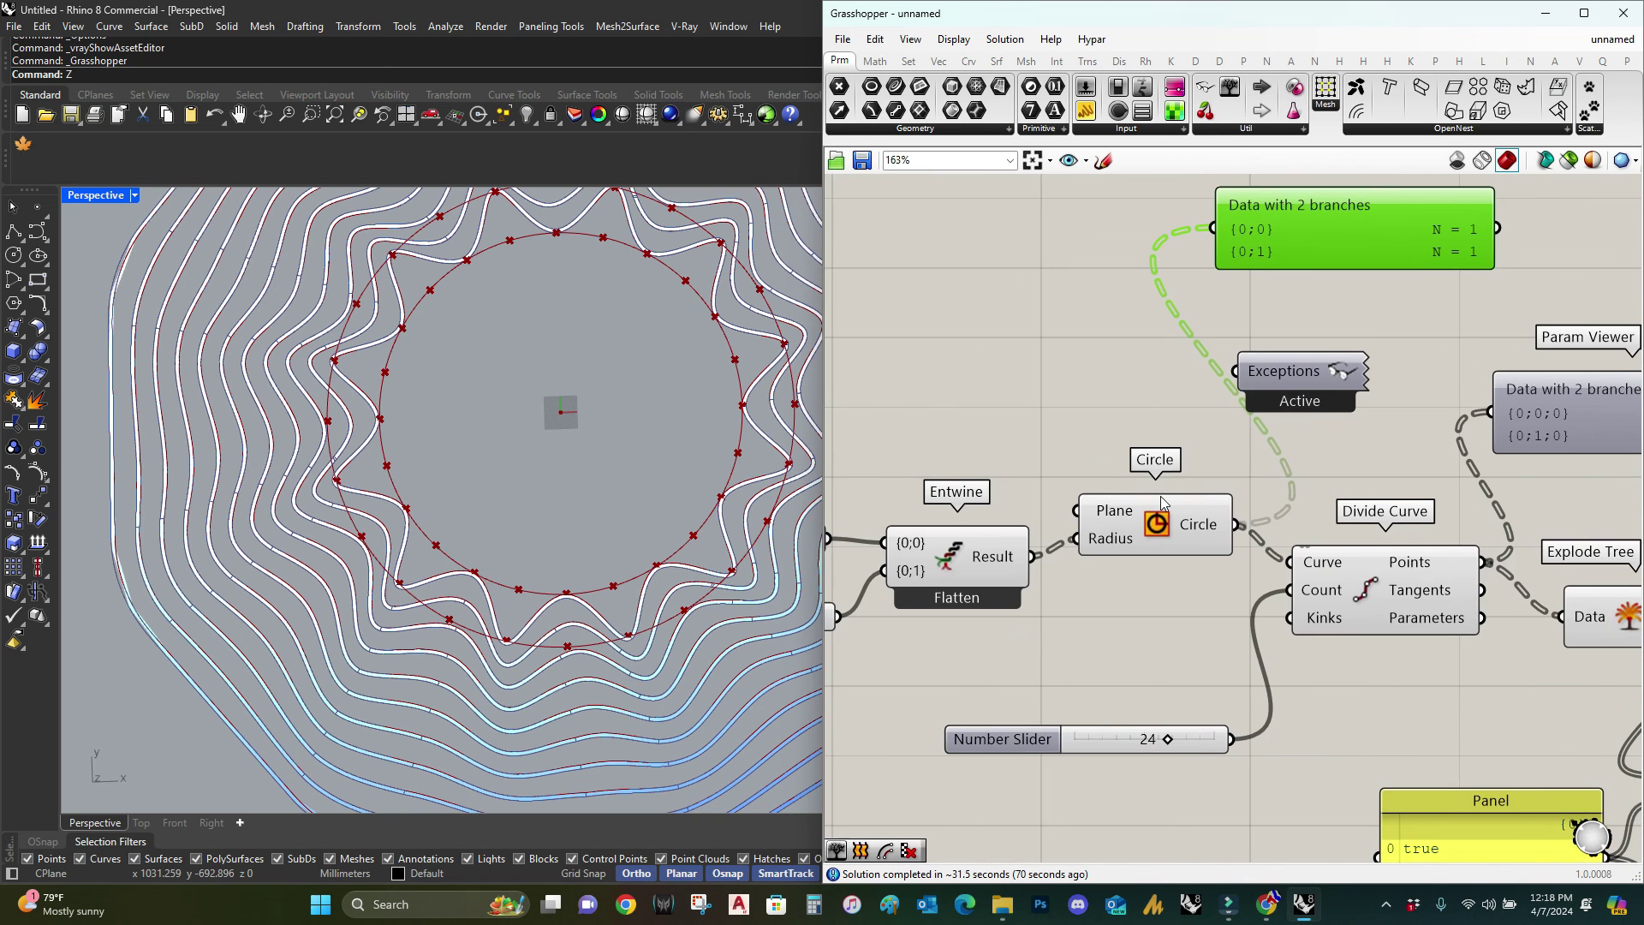
scroll(1168, 506, down, 3)
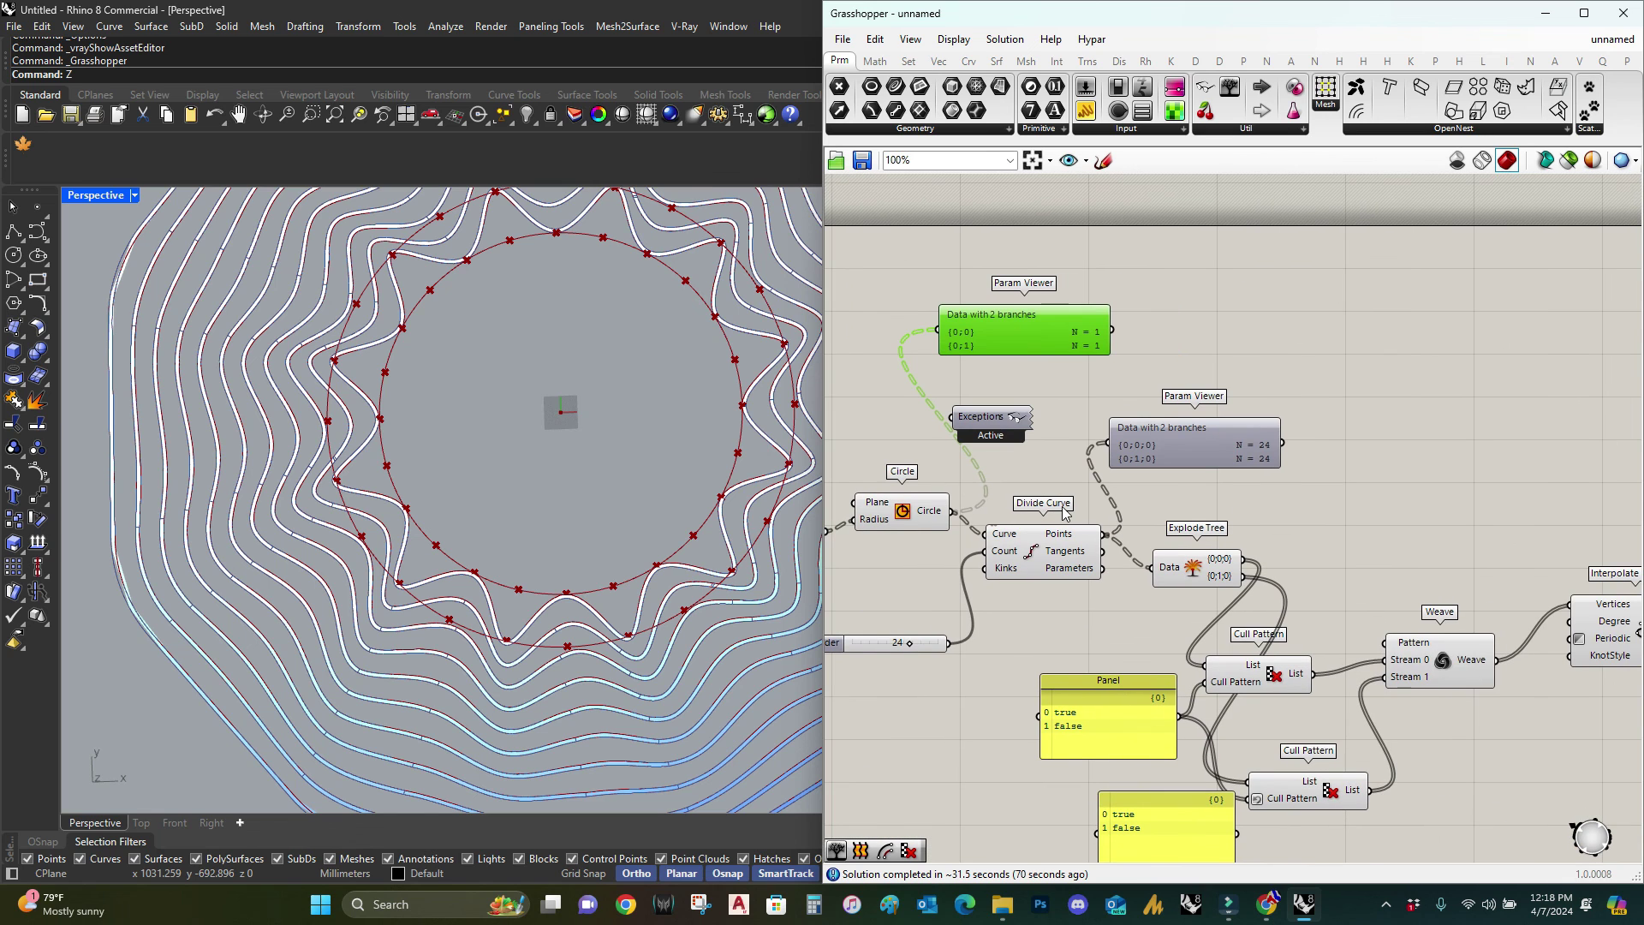